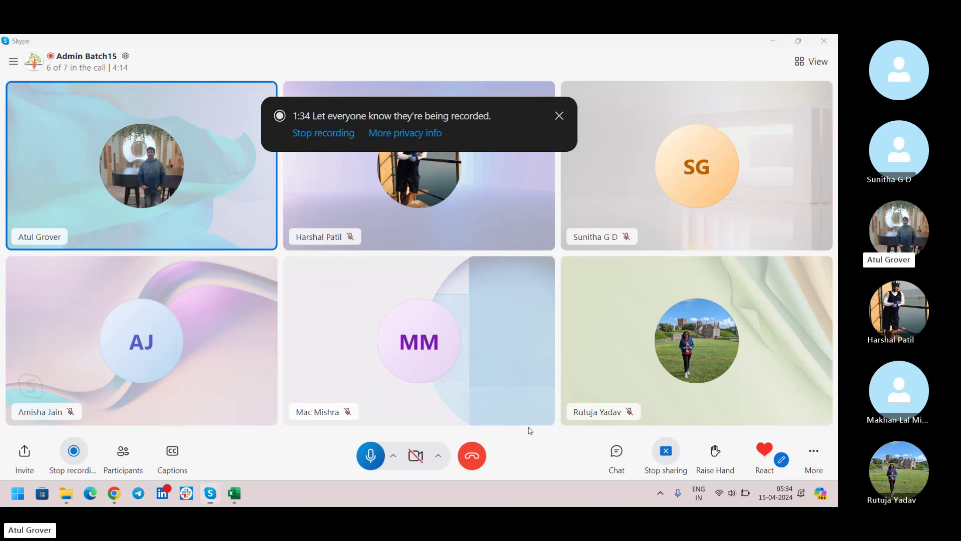
Step: Open Notepad from the Start search
key(super)
text(note)
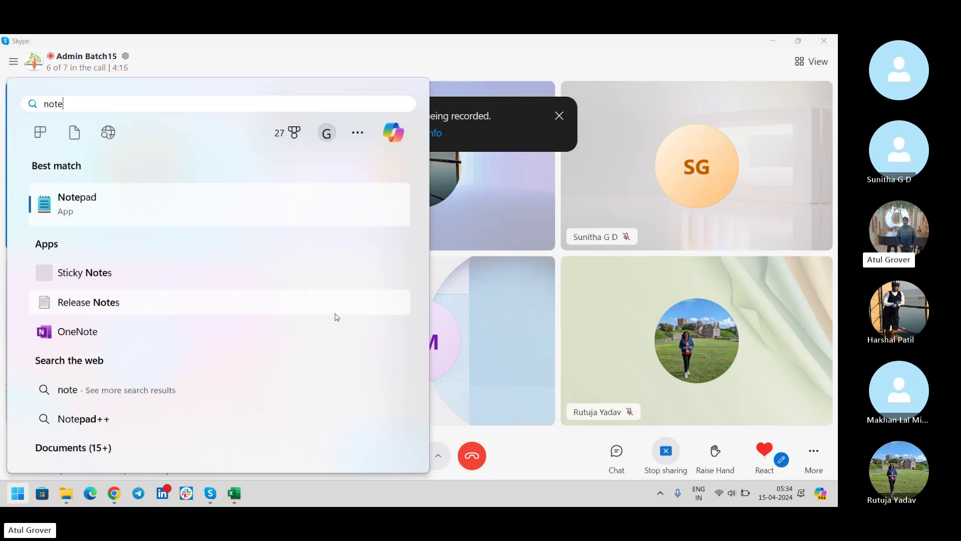
click(142, 191)
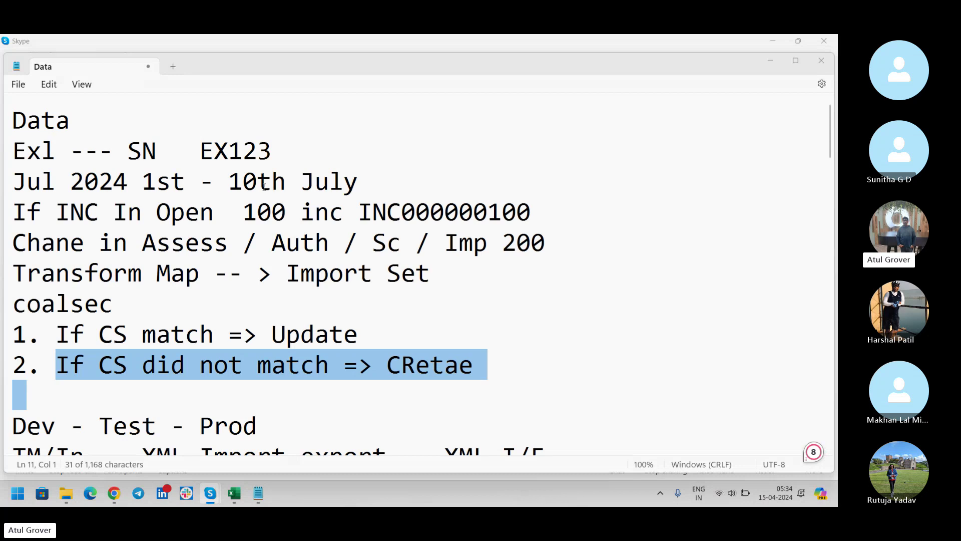
Step: Under the Data heading, add the lines 'Request' and 'Portal-- end user'
click(86, 126)
key(Return)
key(Return)
key(Return)
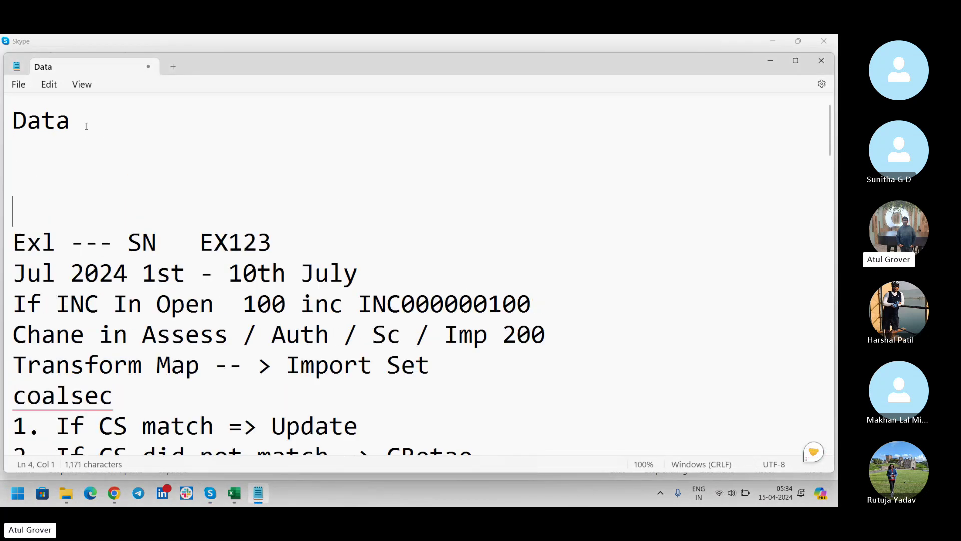
key(Up)
key(Up)
text(Request)
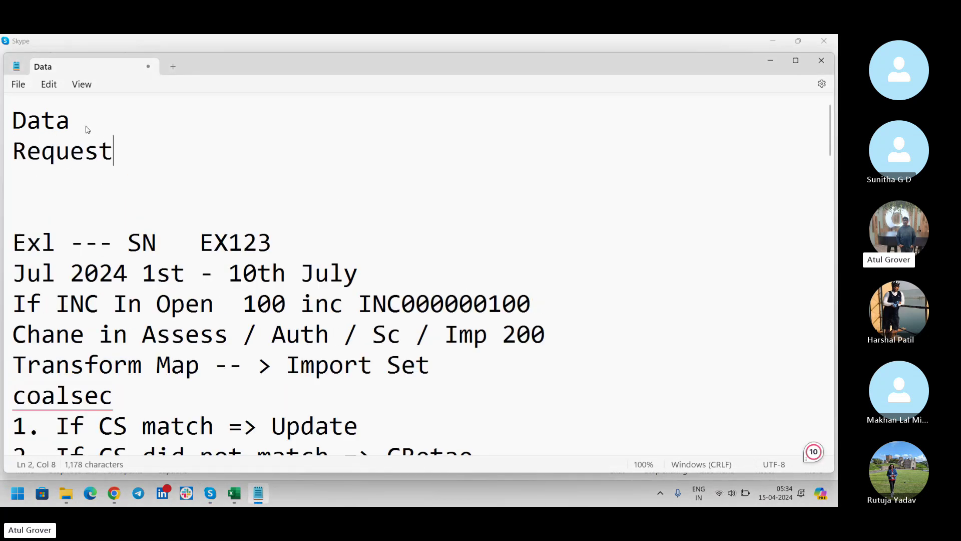
key(Return)
text(Portal)
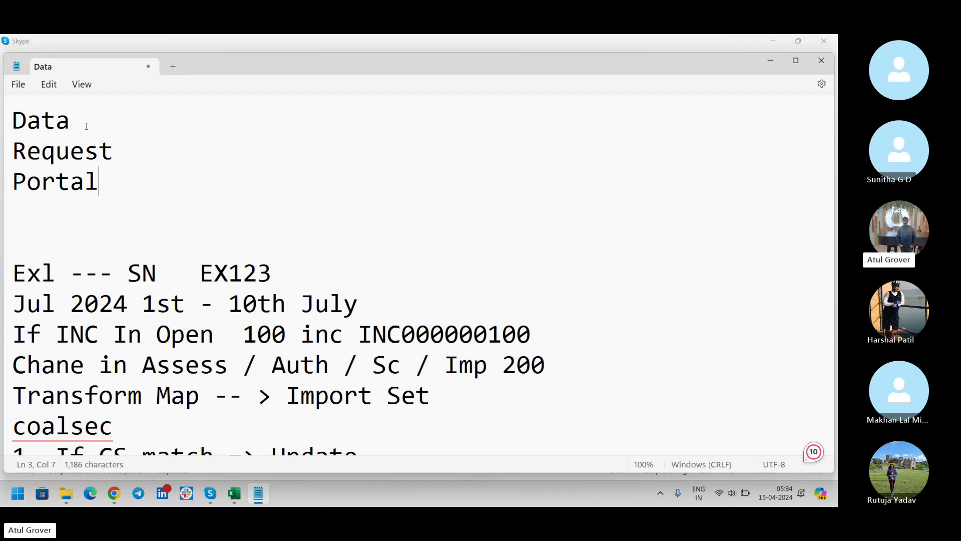
text(-- end u)
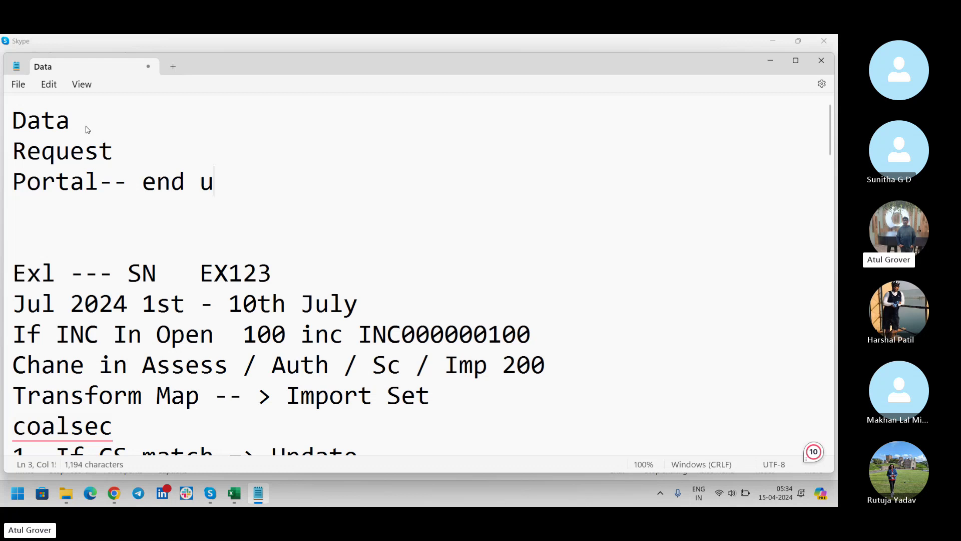
text(ser)
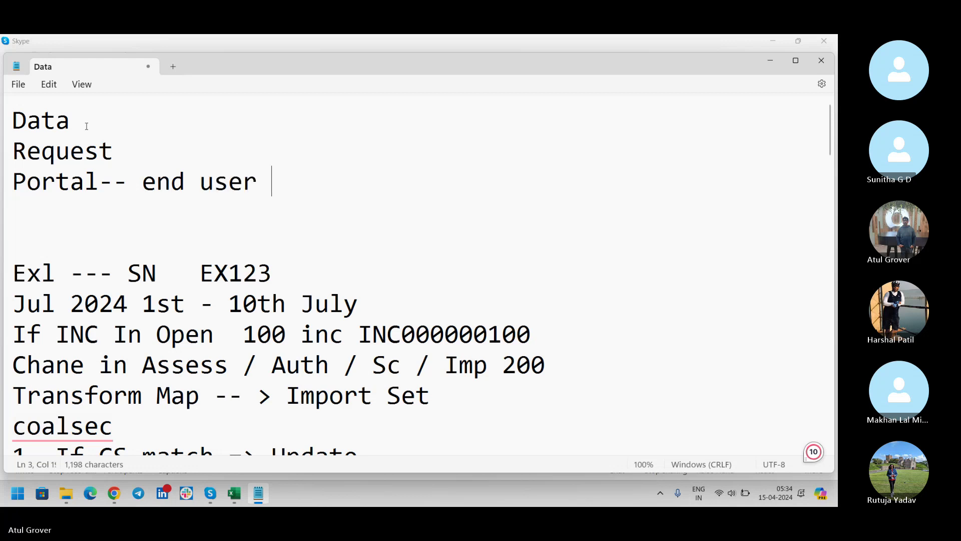
Step: Add 'cutsomer' and 'consumer' lines, and append '-- IT user' to the Portal line
key(Return)
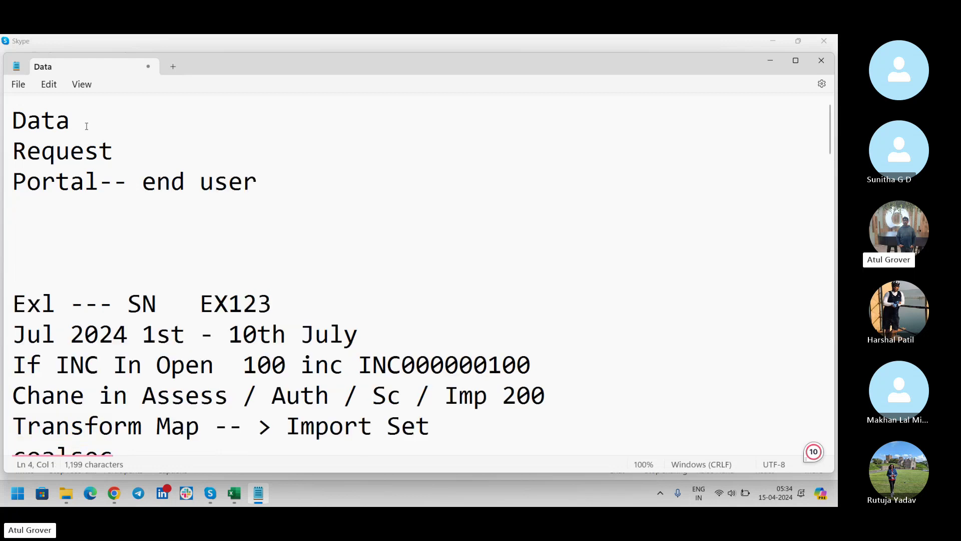
text(cutsome)
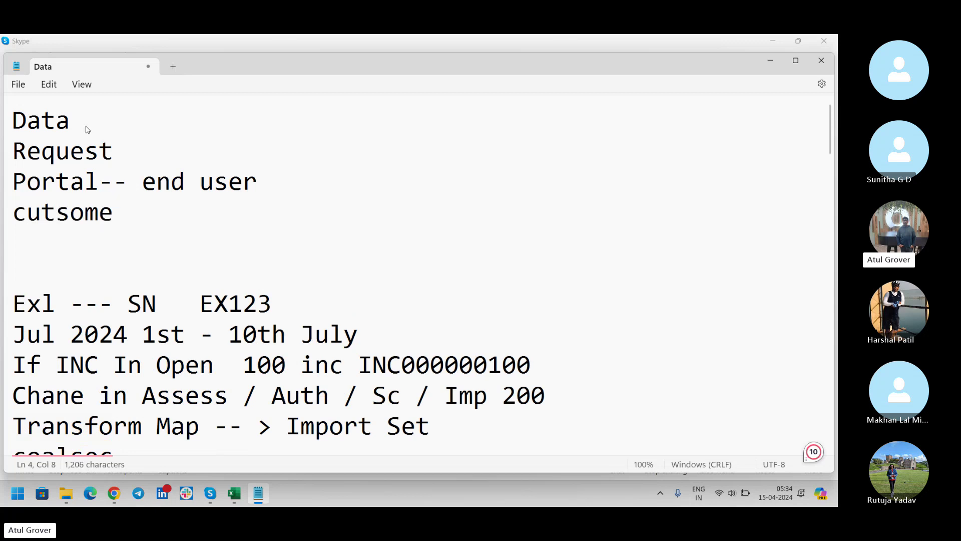
text(r)
key(Return)
text(consu)
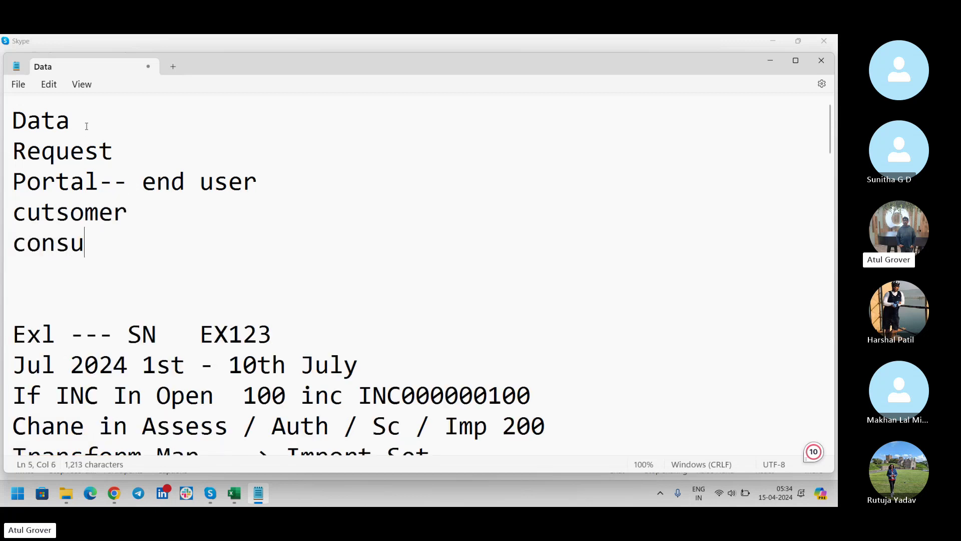
text(mer)
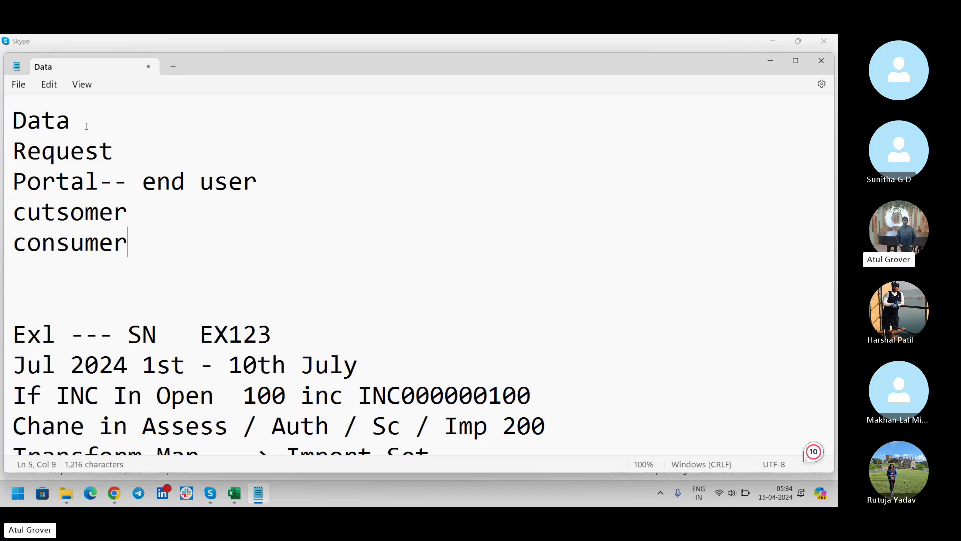
drag(134, 240, 5, 223)
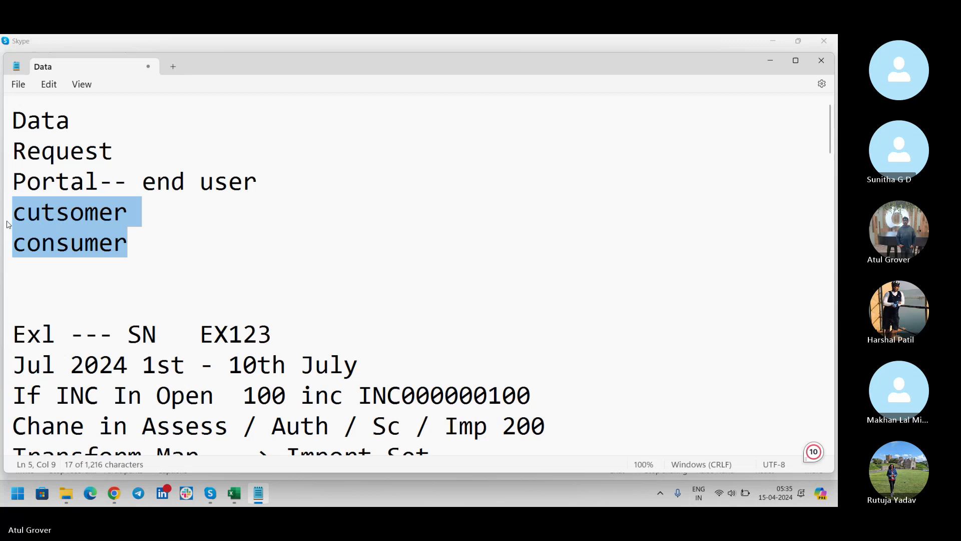
click(257, 183)
text(--)
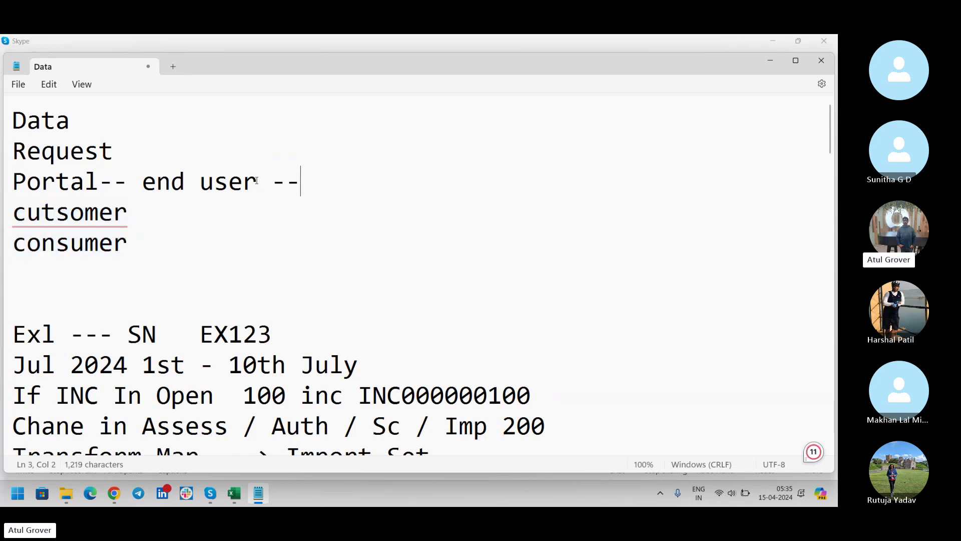
text( IT user)
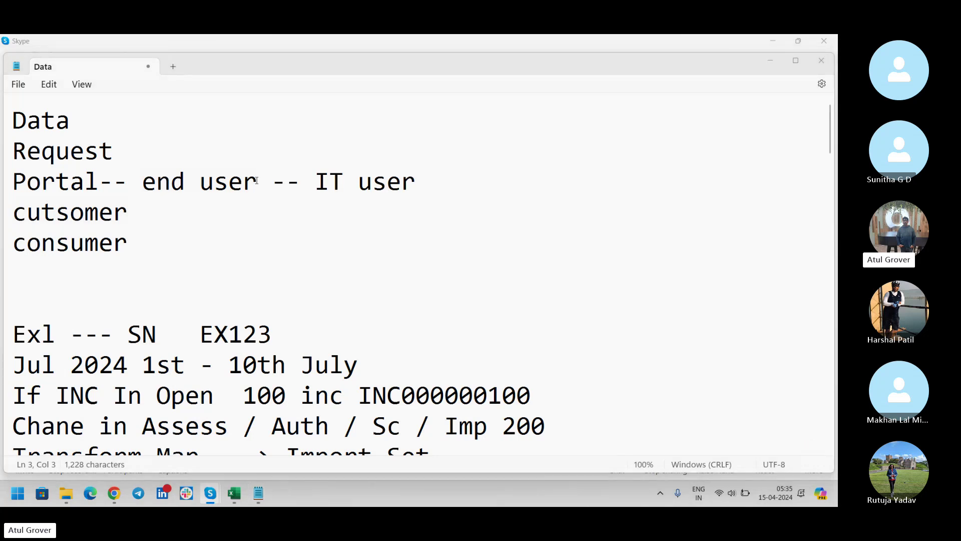
Step: Switch from Notepad back to the Skype Admin Batch15 call
key(alt+Tab)
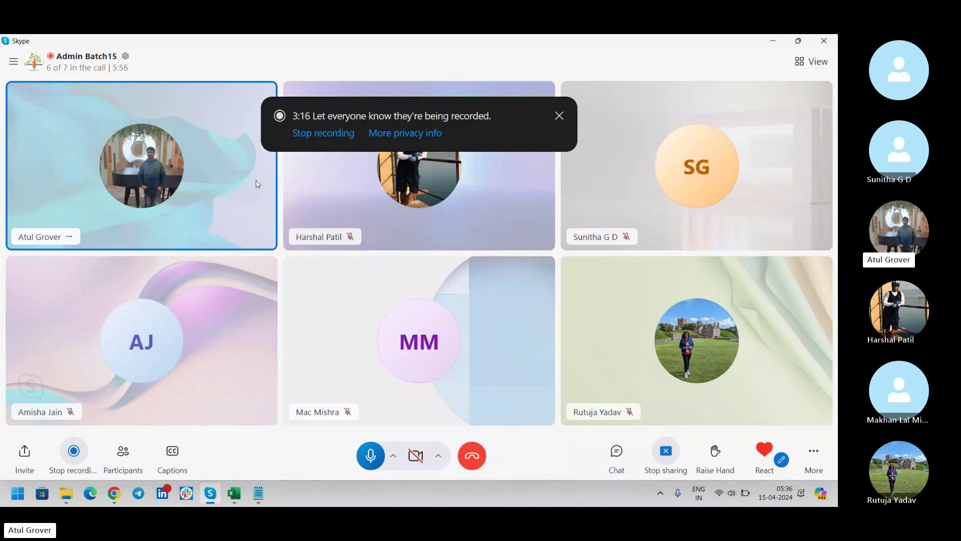
key(alt+Tab)
key(alt+Tab)
key(alt+Tab)
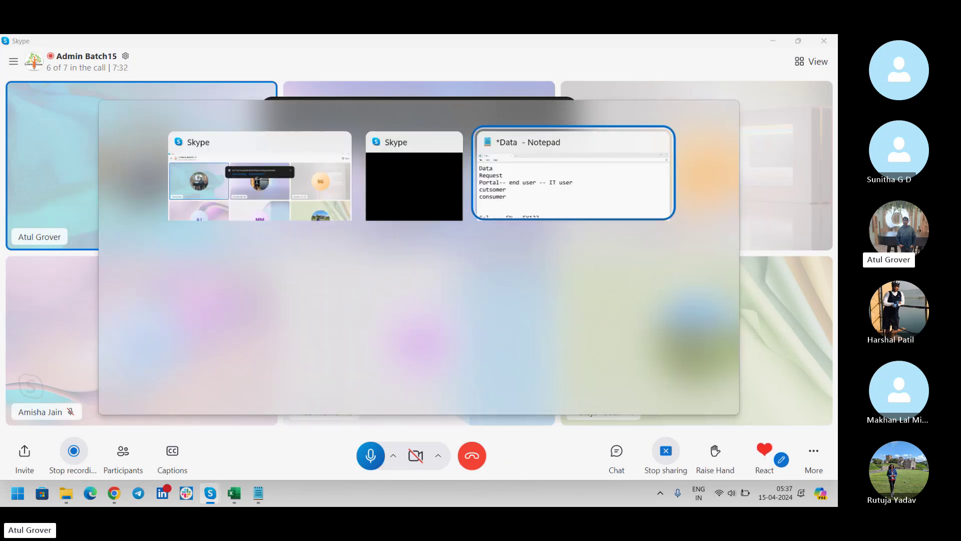
Step: Move 'end user -- IT user' to its own line and complete 'Portal-- Website -- SP -- Service Portal'
click(134, 183)
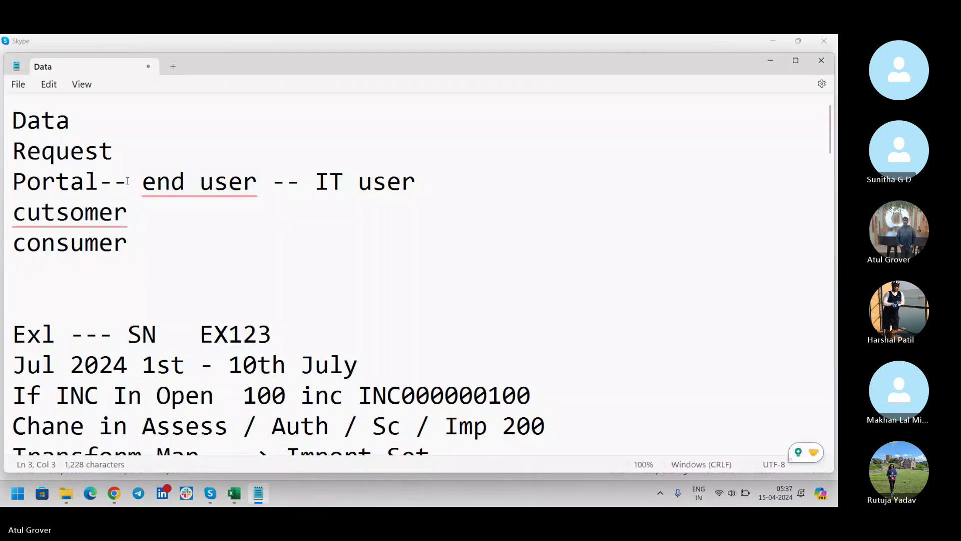
key(Return)
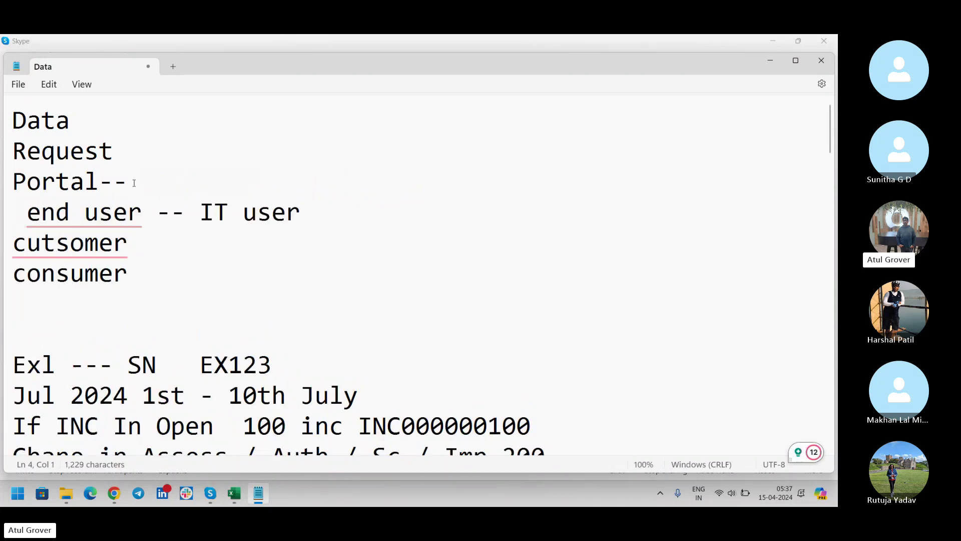
click(134, 183)
text(Website)
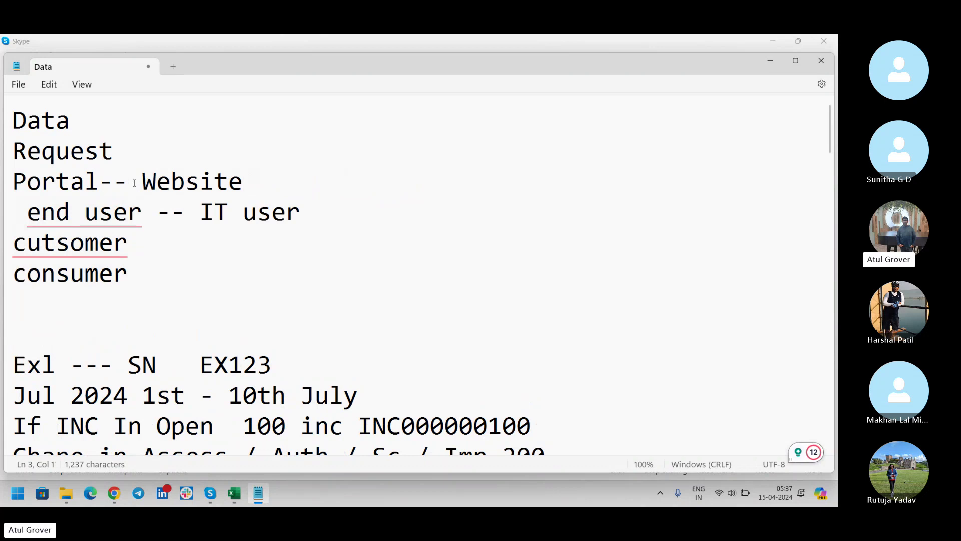
text( -- SP -- Seervic)
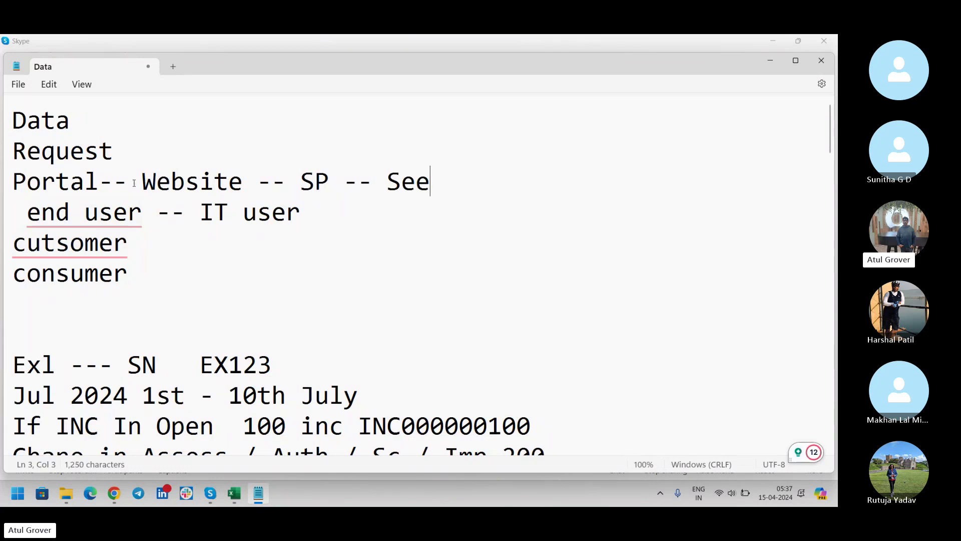
key(BackSpace)
key(BackSpace)
key(BackSpace)
key(BackSpace)
key(BackSpace)
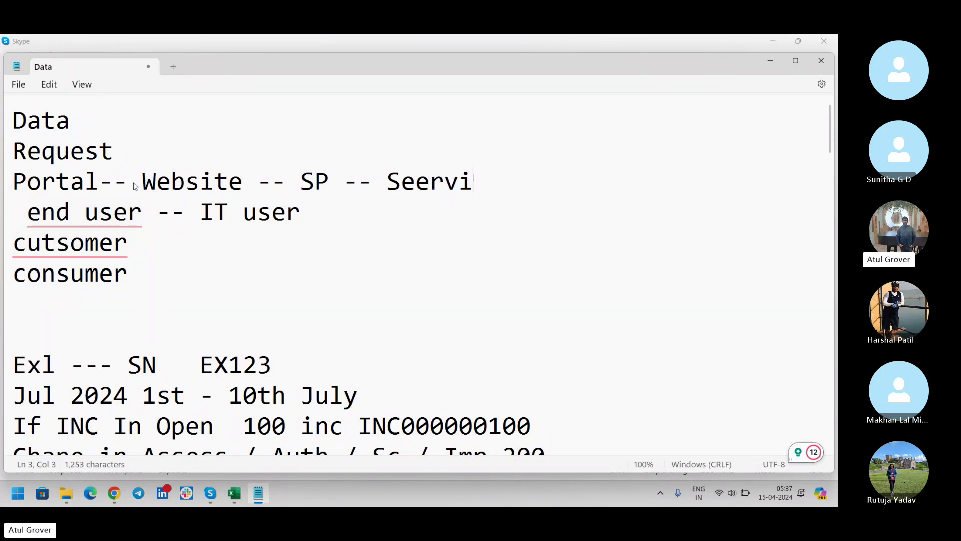
text(rvice Portal)
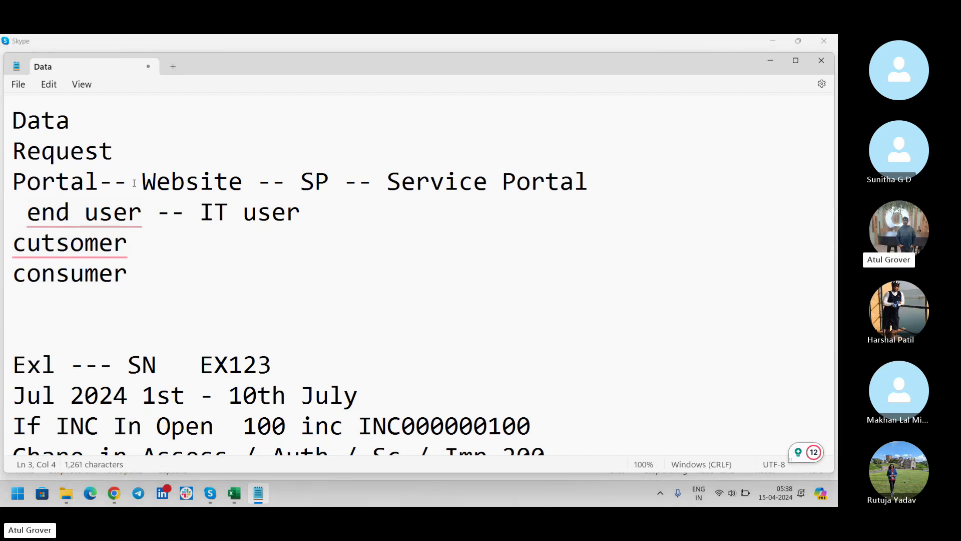
key(alt+Tab)
Step: Log in to the LNG instance in Chrome with the admin user name and password
key(alt+Tab)
key(alt+Tab)
key(alt+Tab)
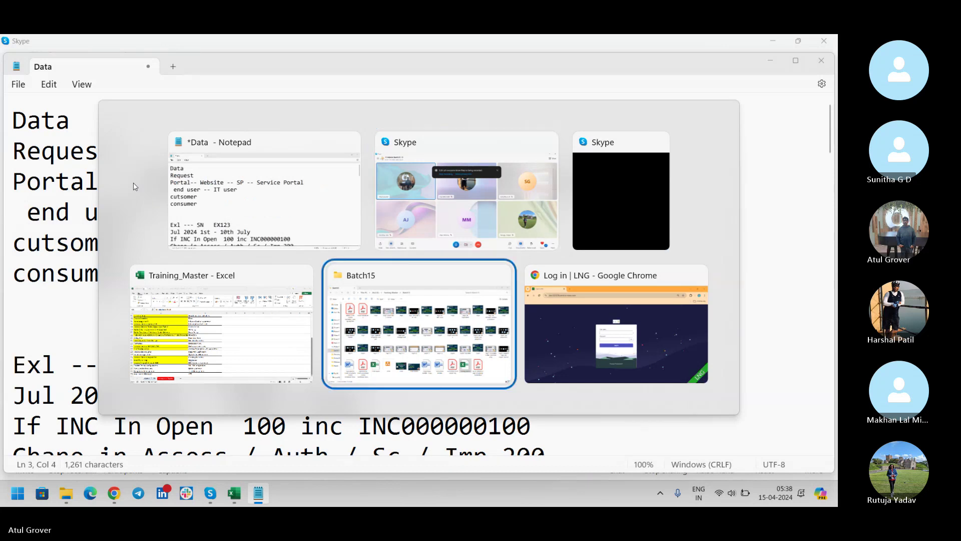
key(alt+Tab)
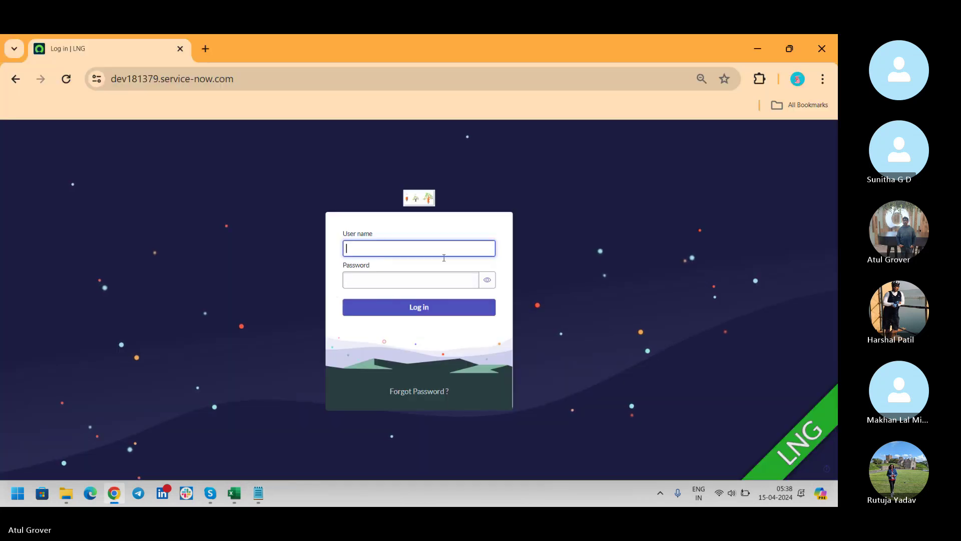
text(admin)
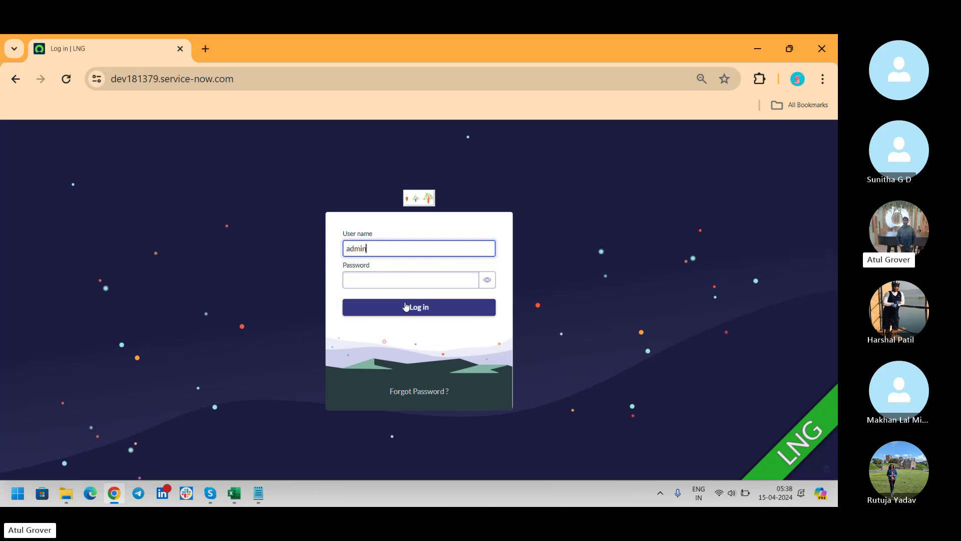
key(Tab)
text(***********)
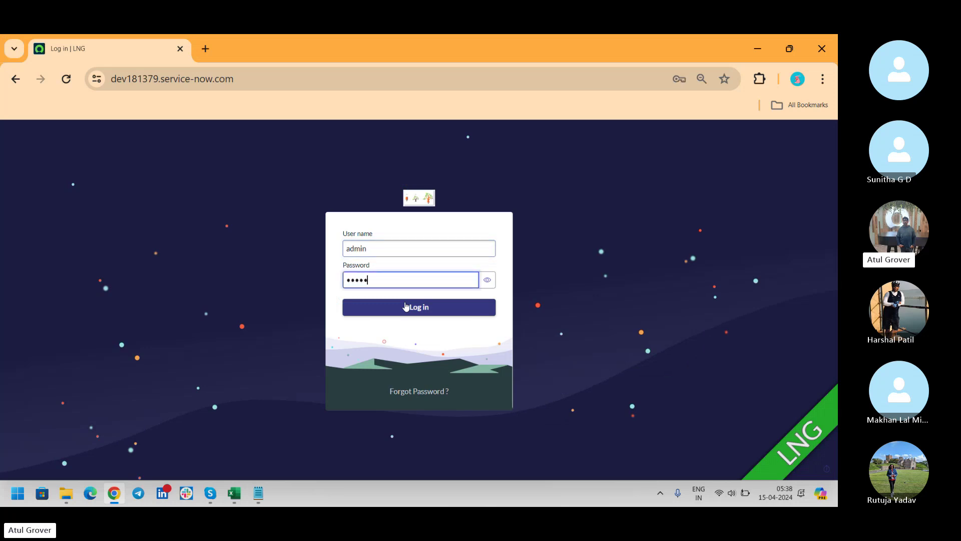
click(405, 306)
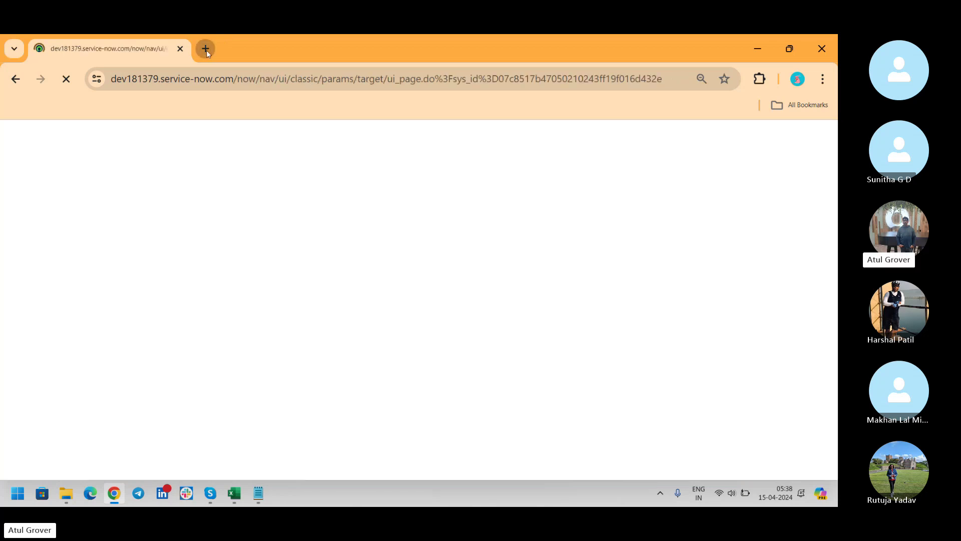
Step: Load the instance's Service Portal at /sp in a new browser tab
click(205, 49)
text(dev181379.serv)
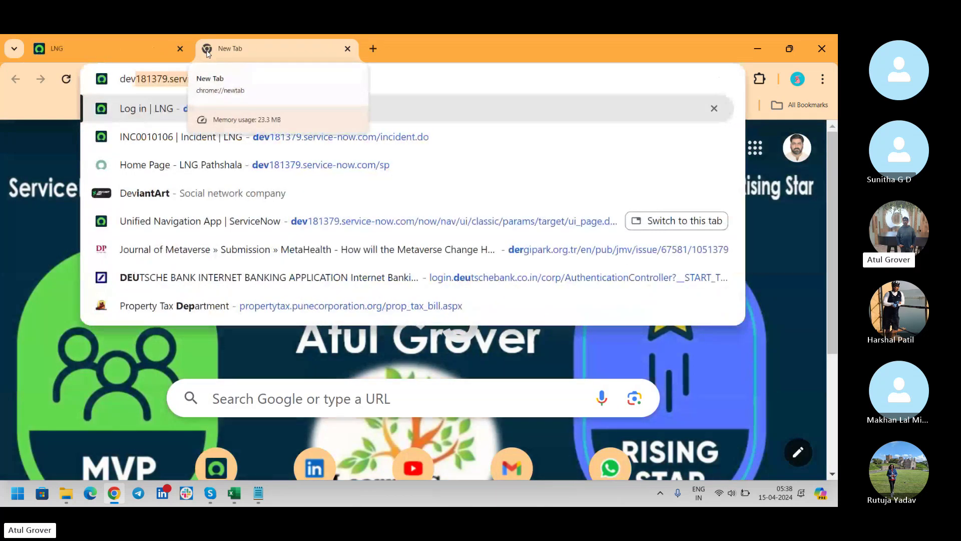
key(Right)
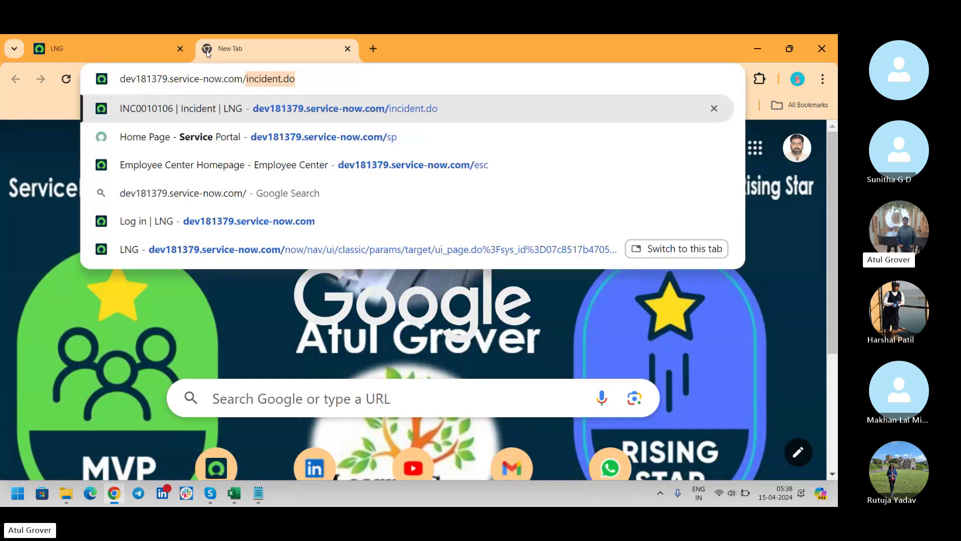
text(/s[)
key(BackSpace)
text(p)
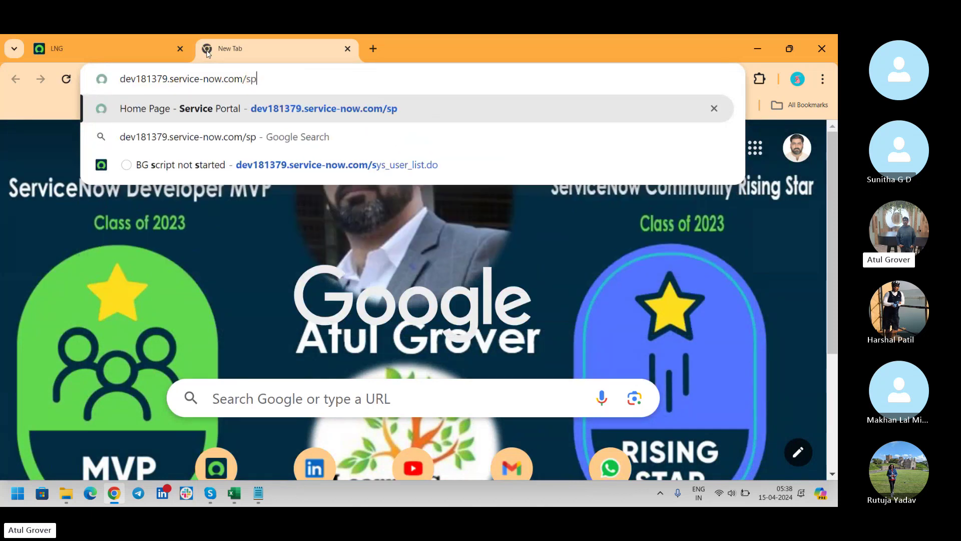
key(Return)
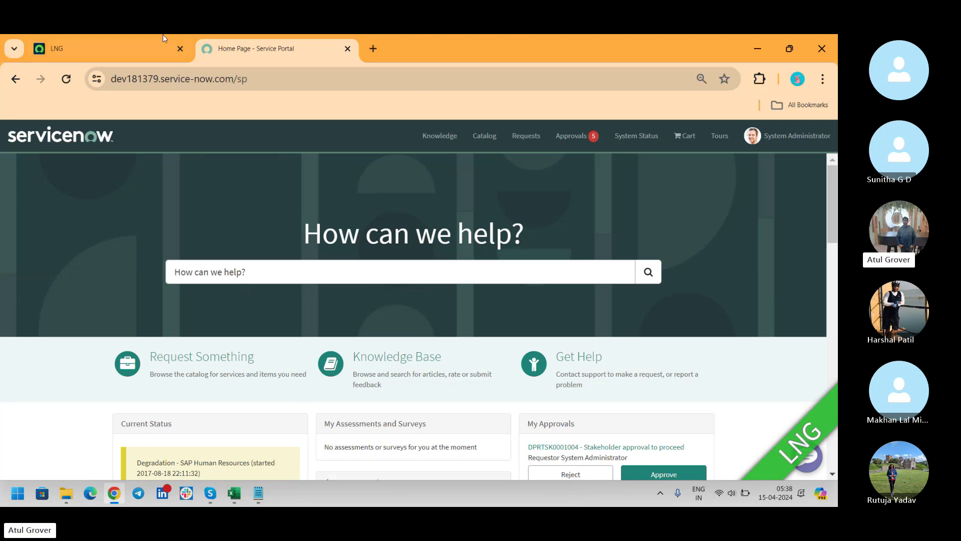
Step: Compare the classic App Engine Studio tab with the Service Portal, briefly checking the Skype call
click(71, 54)
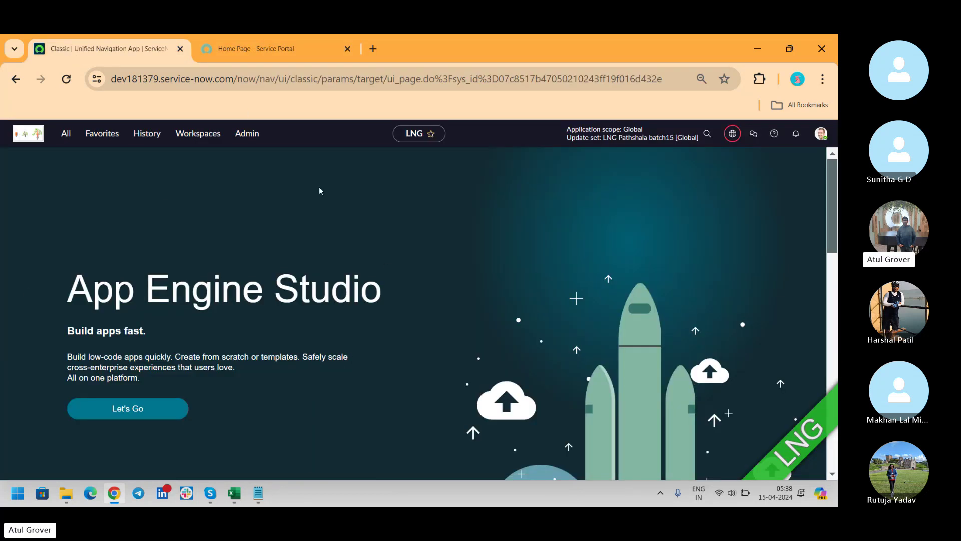
click(241, 45)
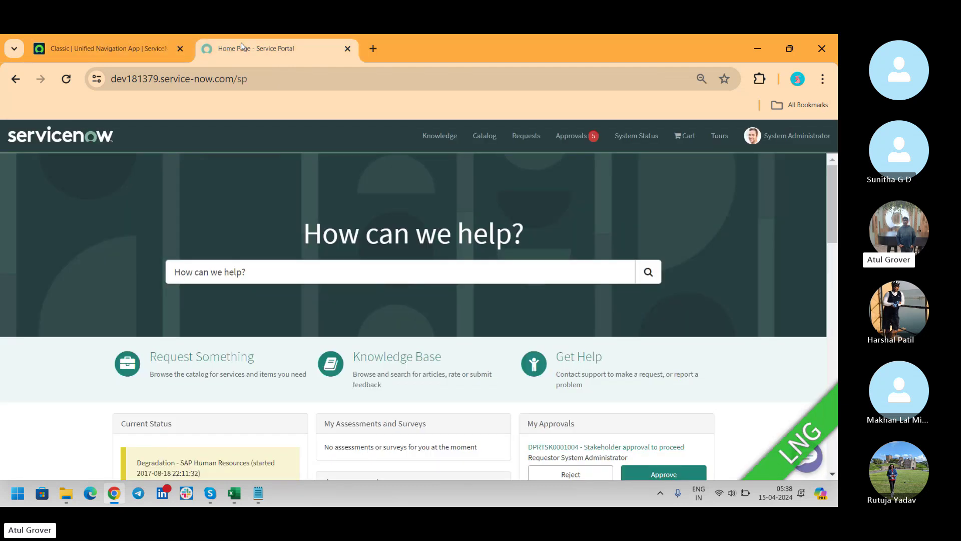
click(107, 55)
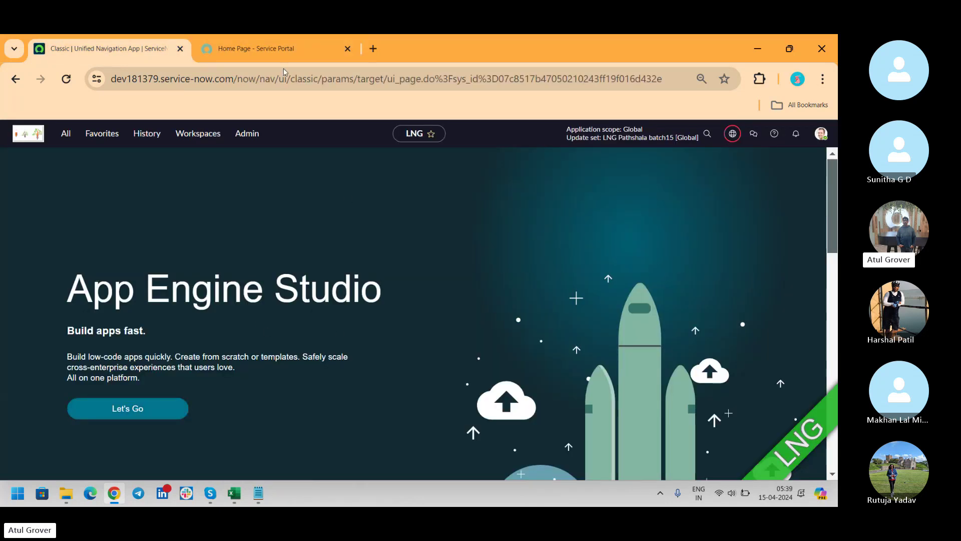
click(275, 51)
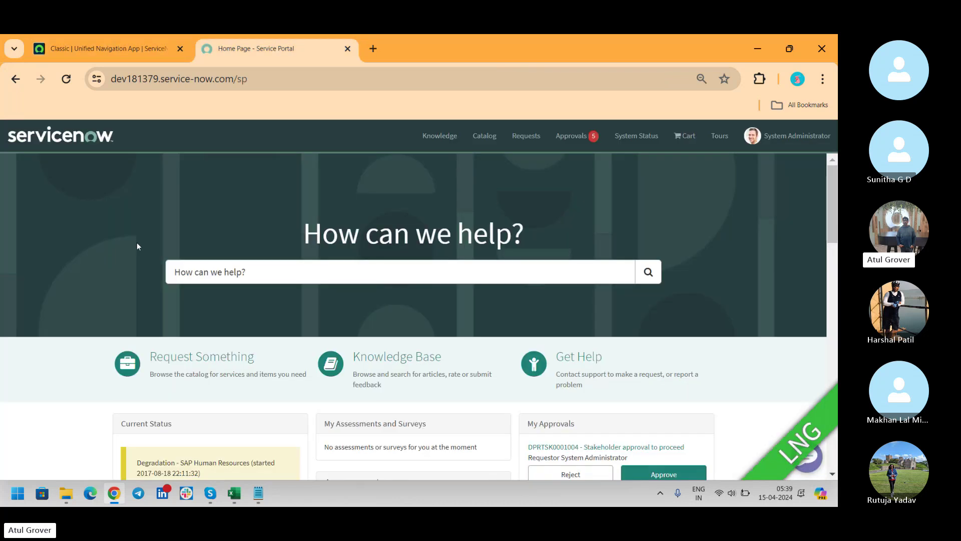
key(alt+Tab)
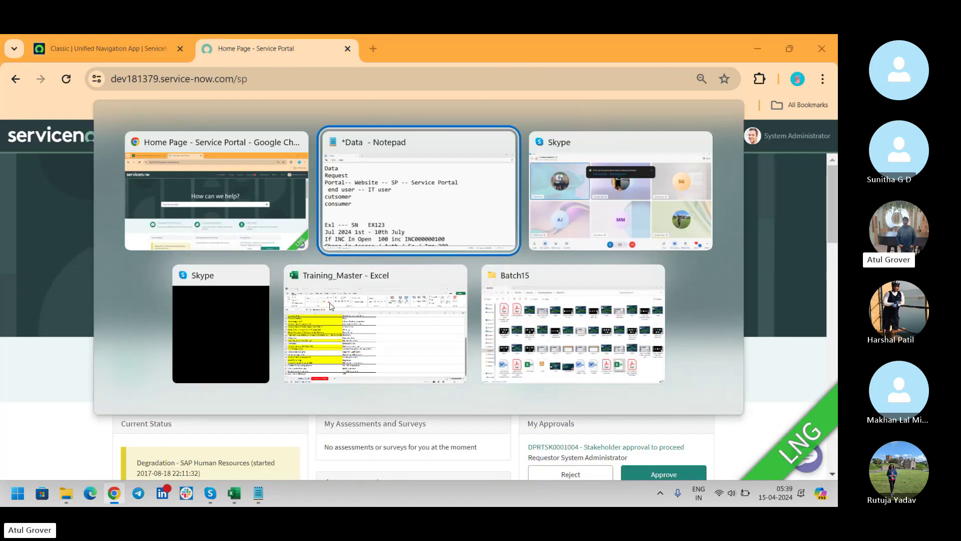
key(alt+Tab)
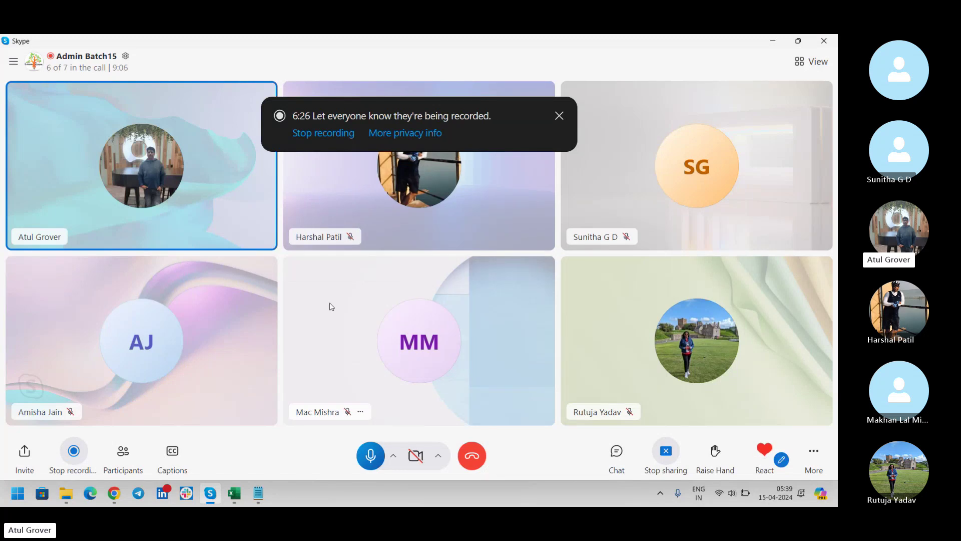
key(alt+Tab)
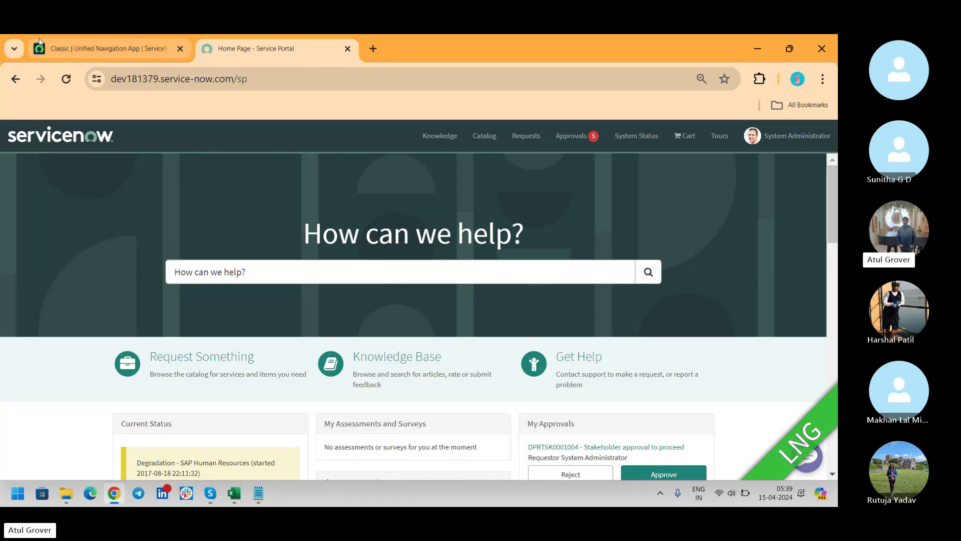
click(59, 49)
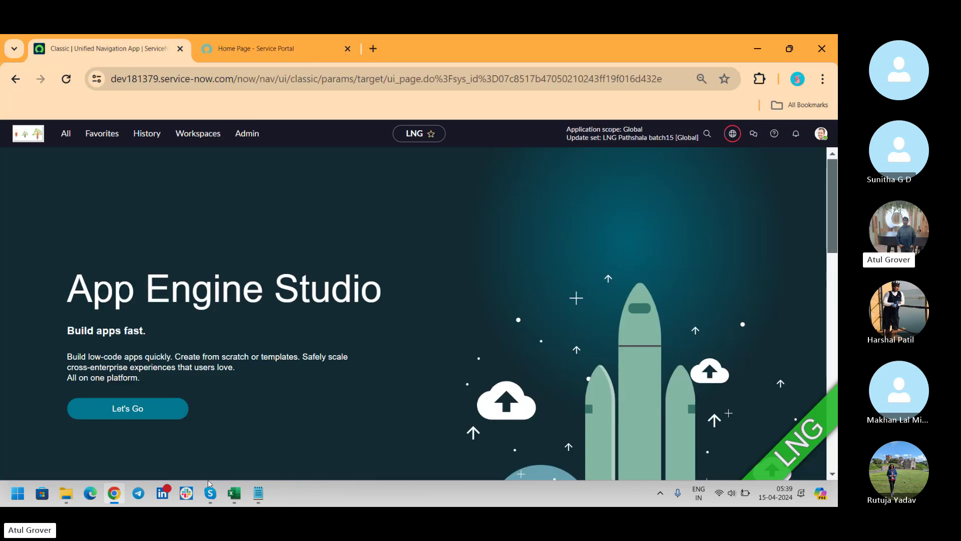
click(264, 46)
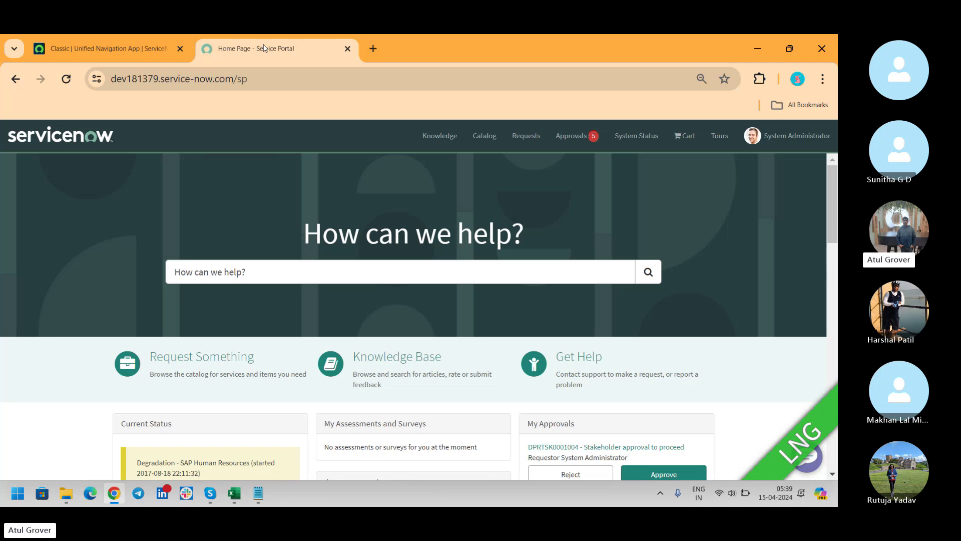
Step: Load the Employee Center homepage at /esc in a third tab, briefly checking Skype
click(380, 47)
text(dev181379.service-now.com)
key(Right)
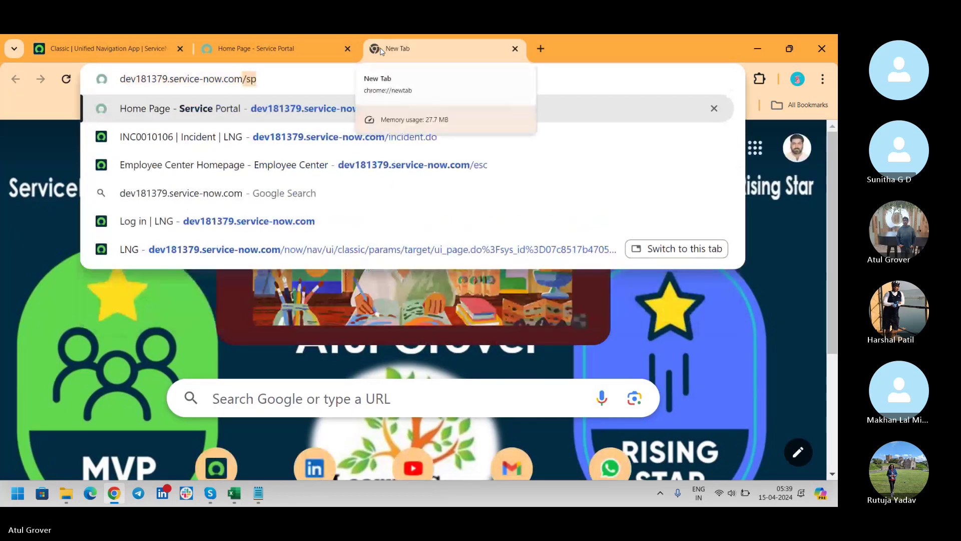
text(/esc)
key(Return)
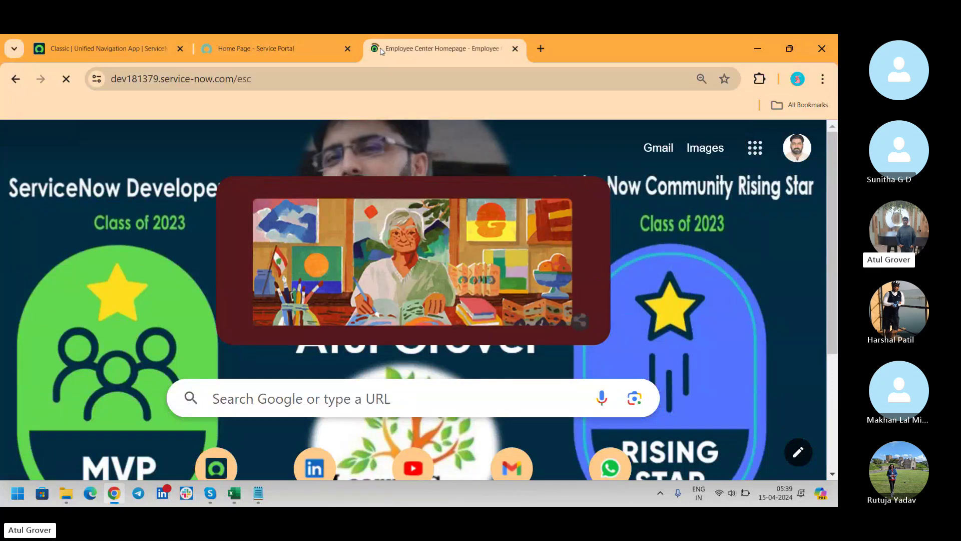
key(alt+Tab)
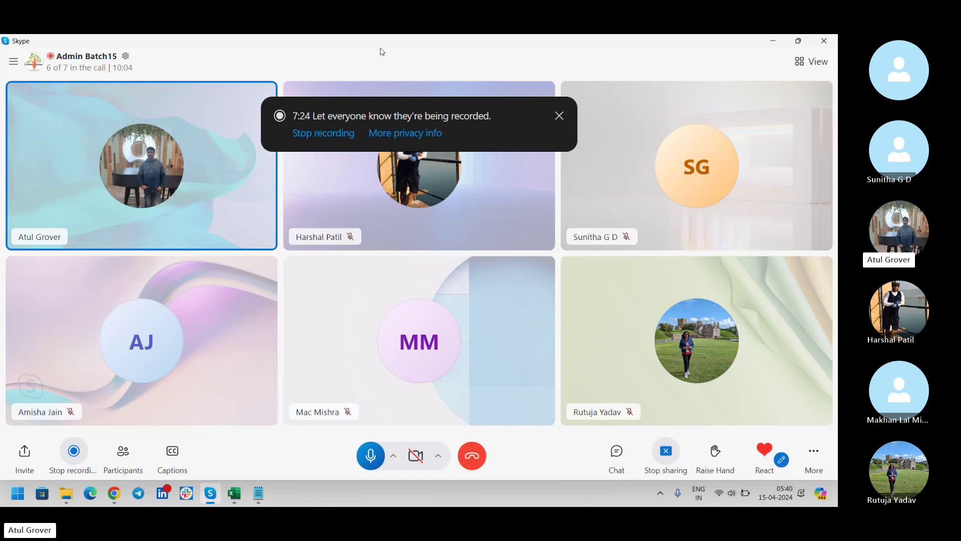
key(alt+Tab)
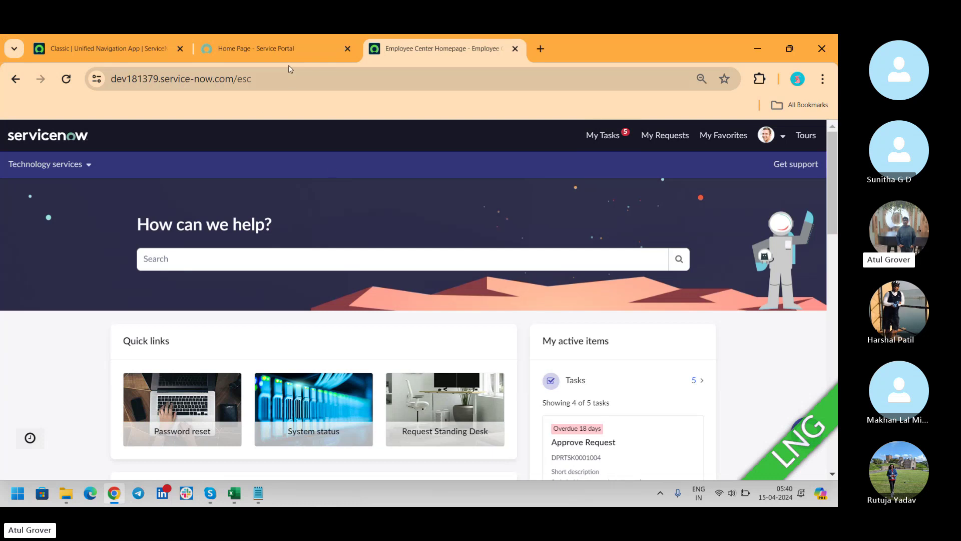
double_click(243, 79)
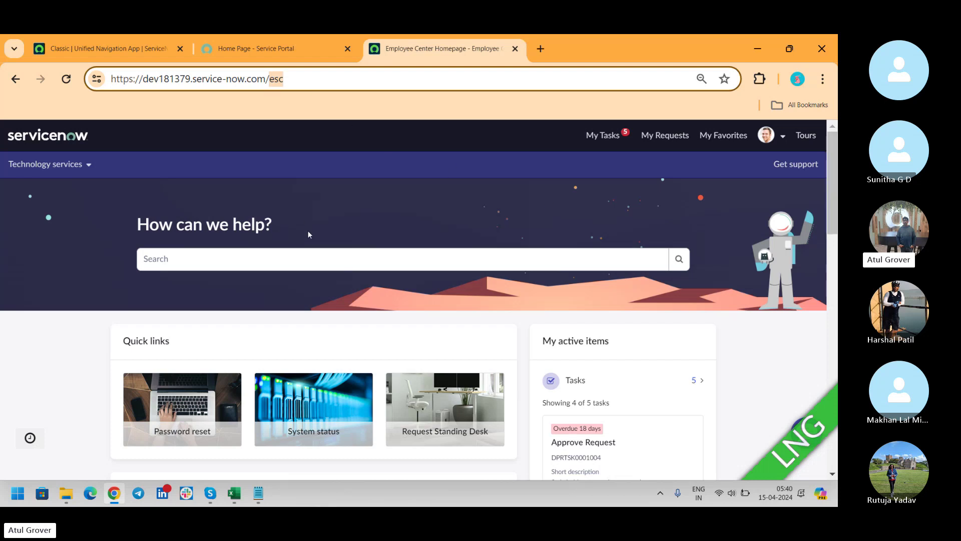
click(262, 46)
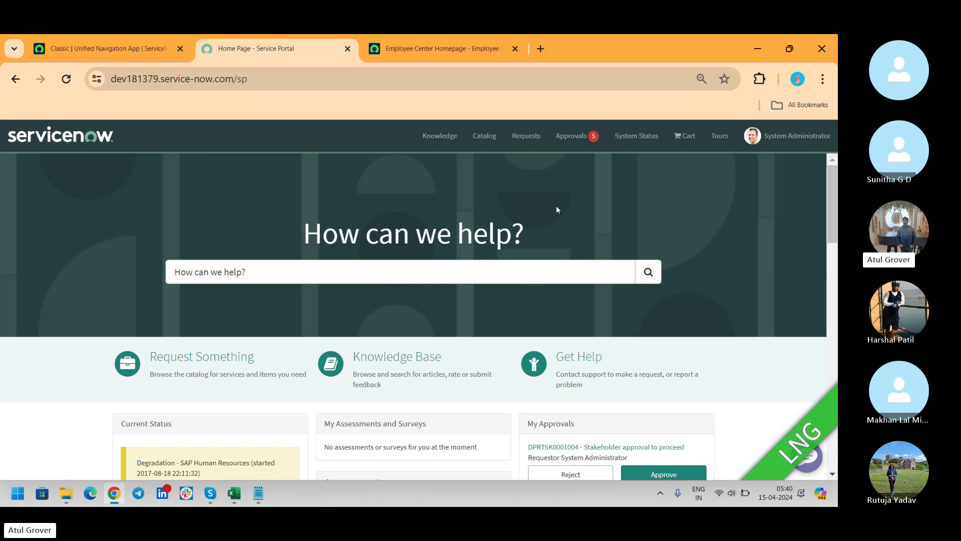
click(441, 49)
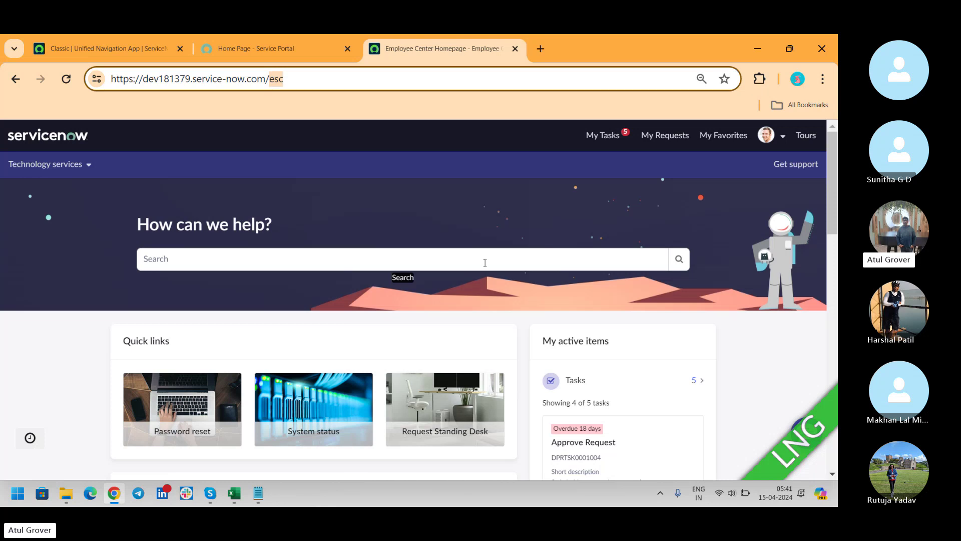
click(255, 48)
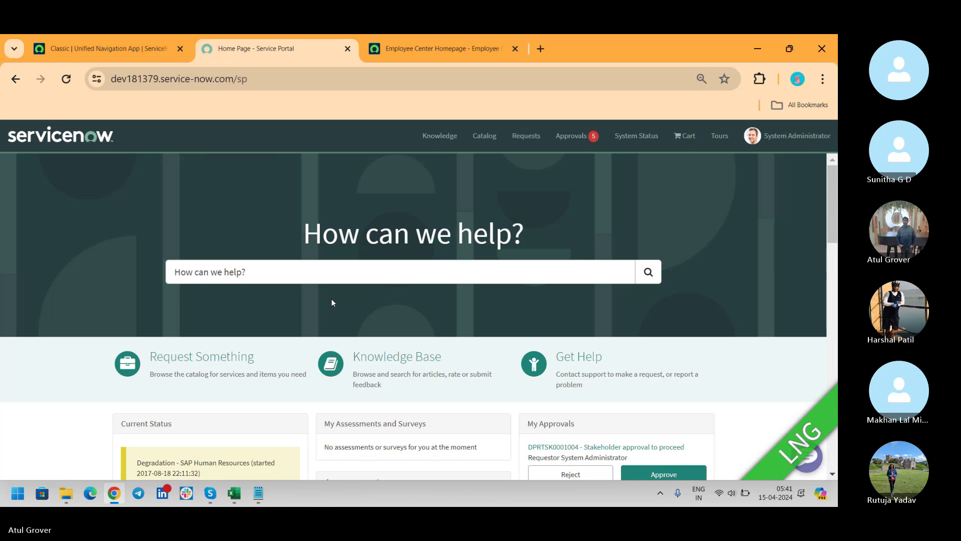
click(439, 50)
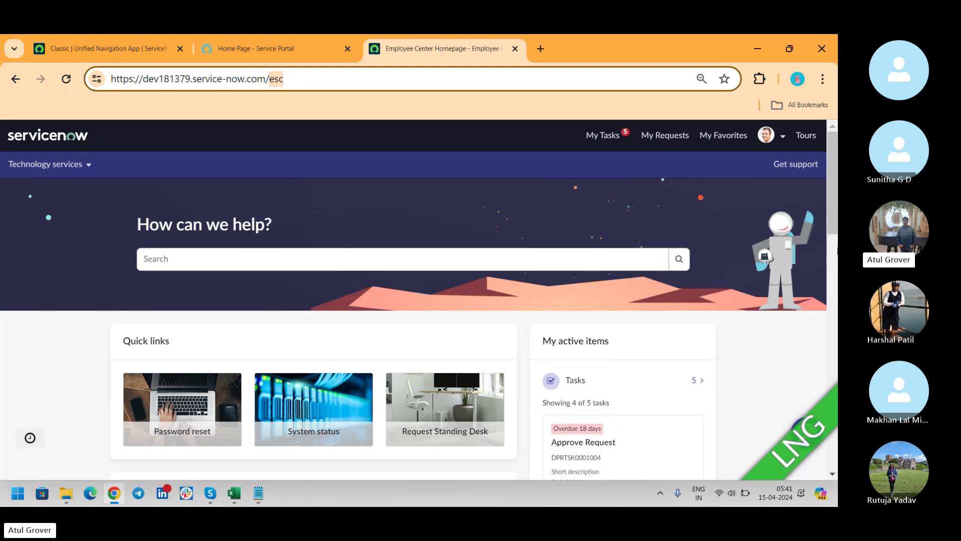
click(833, 195)
drag(833, 195, 829, 278)
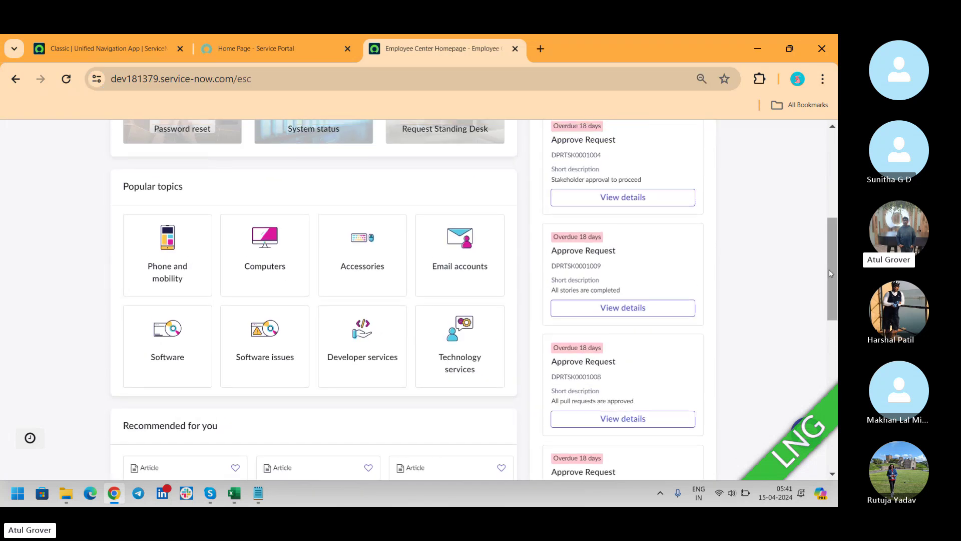
click(278, 50)
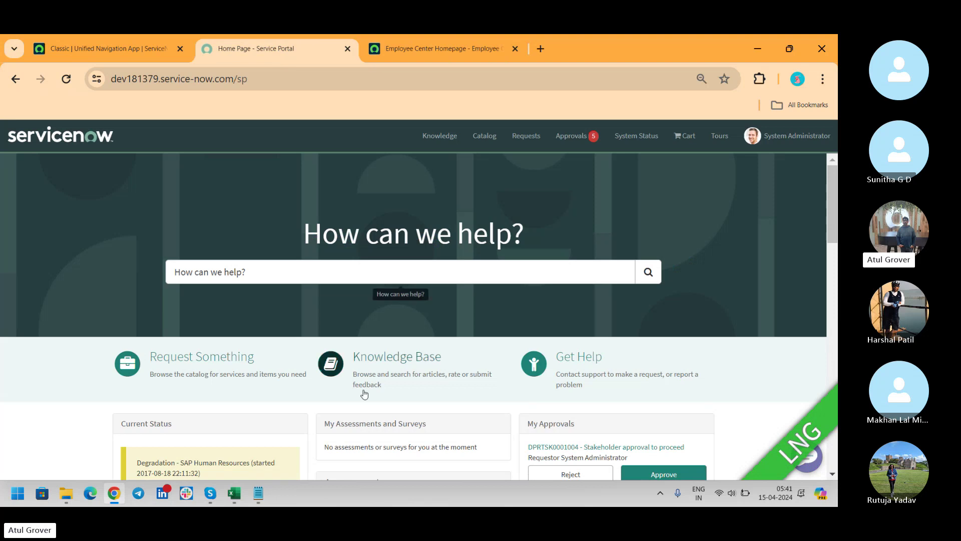
click(444, 41)
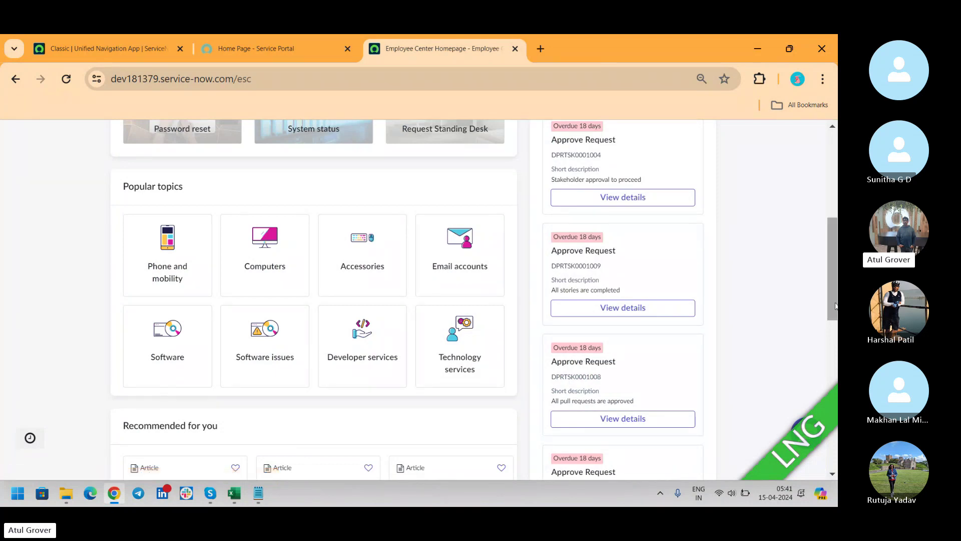
drag(833, 301, 832, 163)
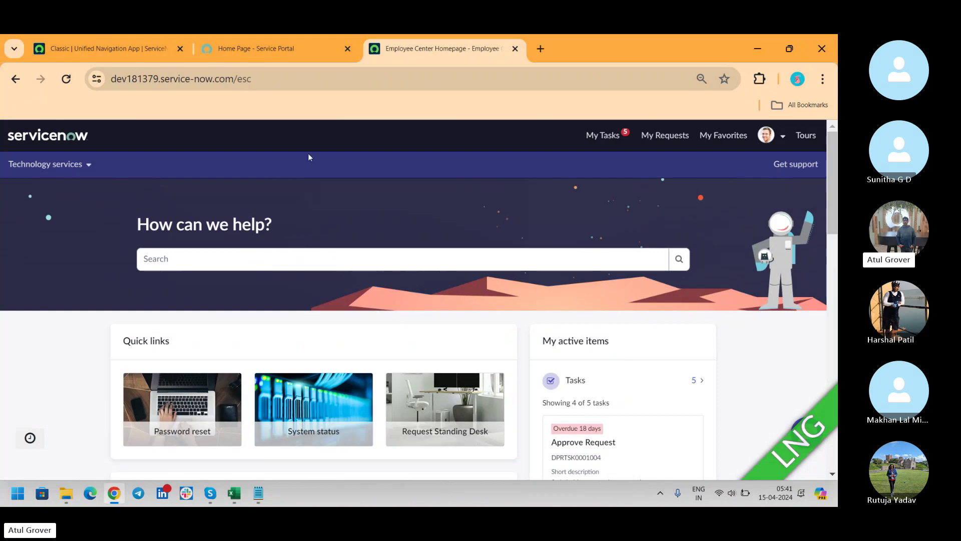
Step: Open Technology services › Privacy and security in Employee Center, then return to the Service Portal tab
click(91, 166)
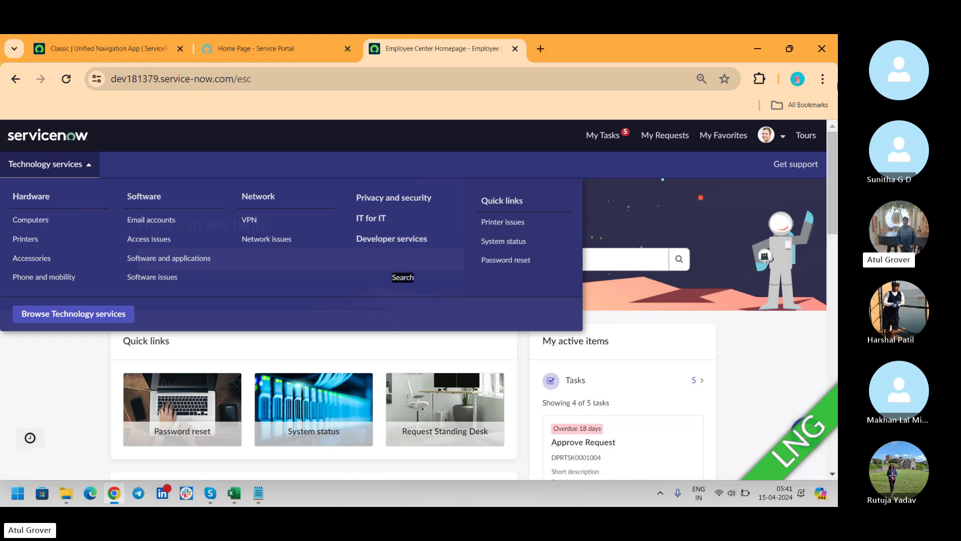
click(393, 206)
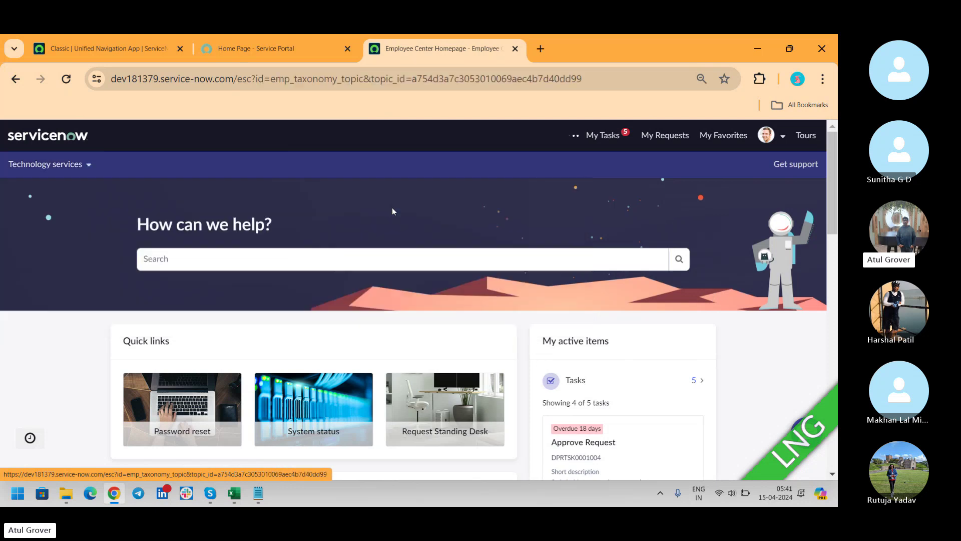
click(267, 48)
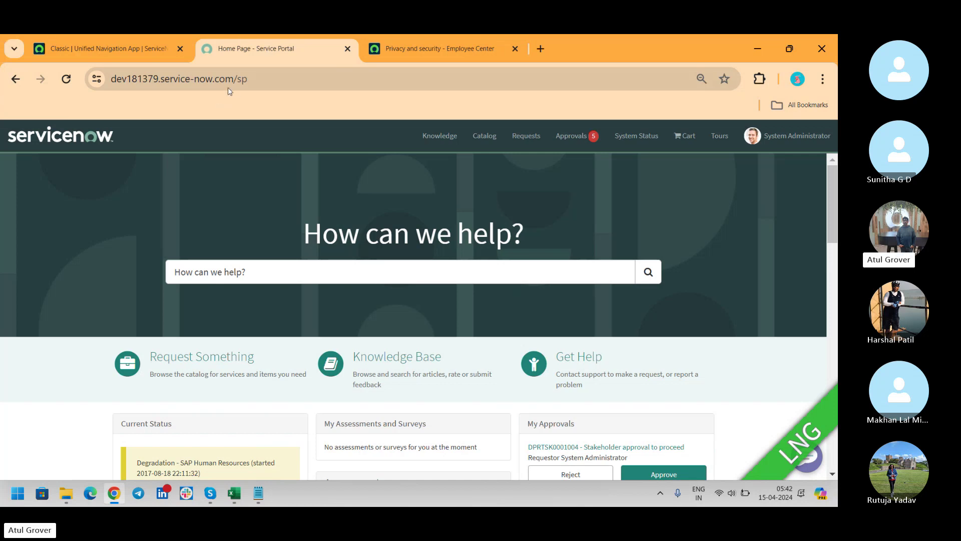
drag(235, 82, 260, 81)
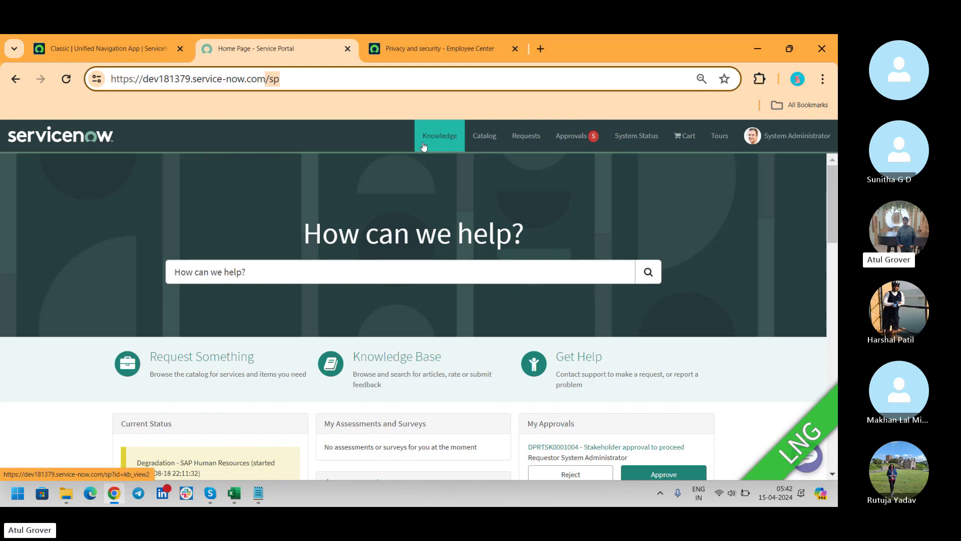
Step: On the Knowledge page, expand Applications › Microsoft, then open Devices › Apple
click(423, 145)
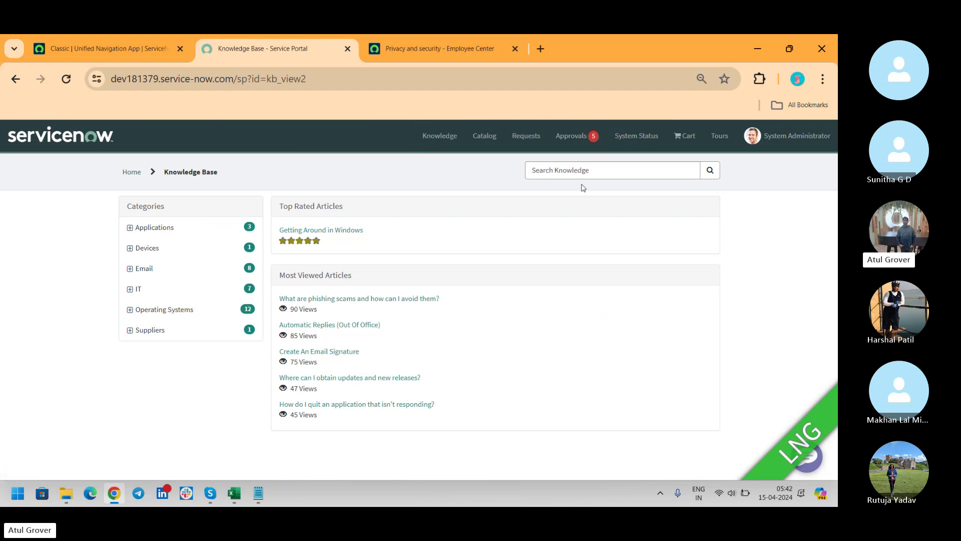
click(595, 172)
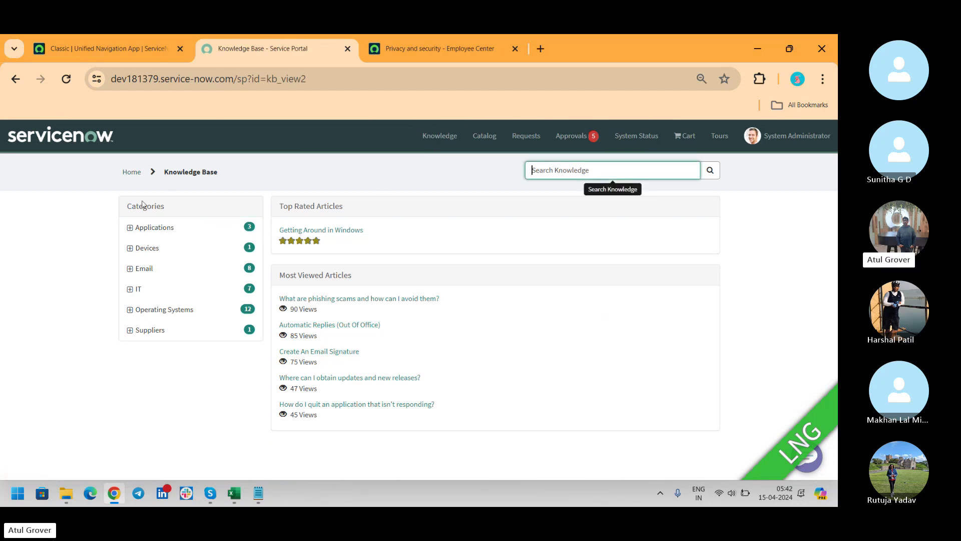
click(129, 232)
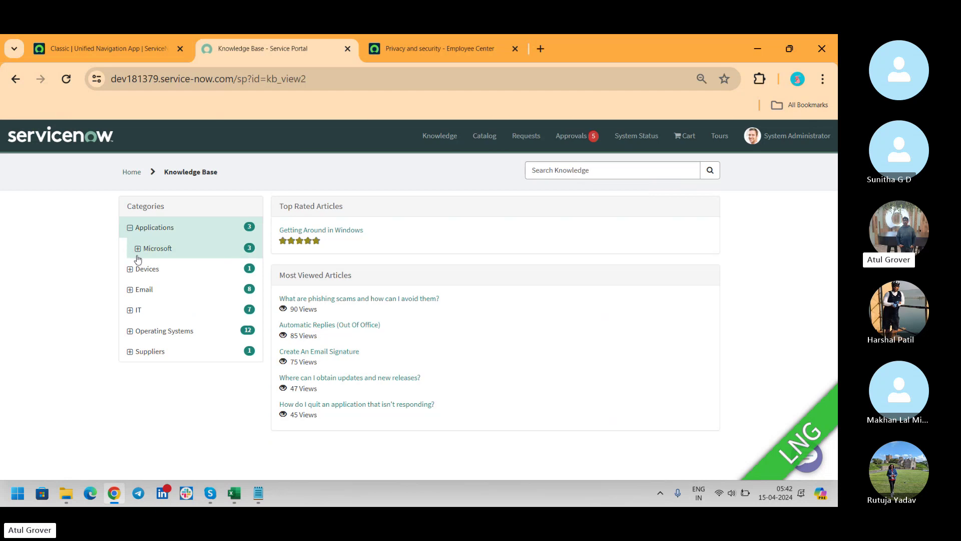
click(137, 248)
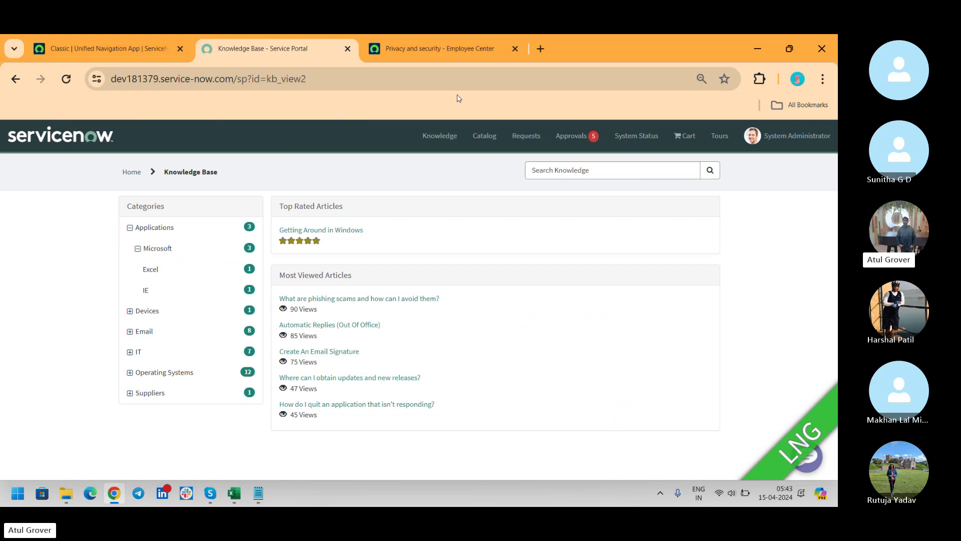
click(130, 311)
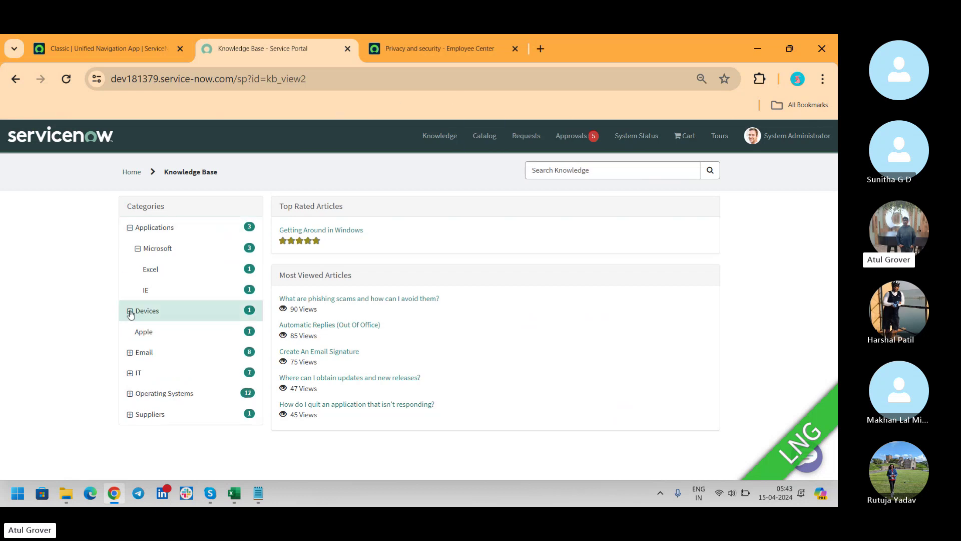
click(156, 336)
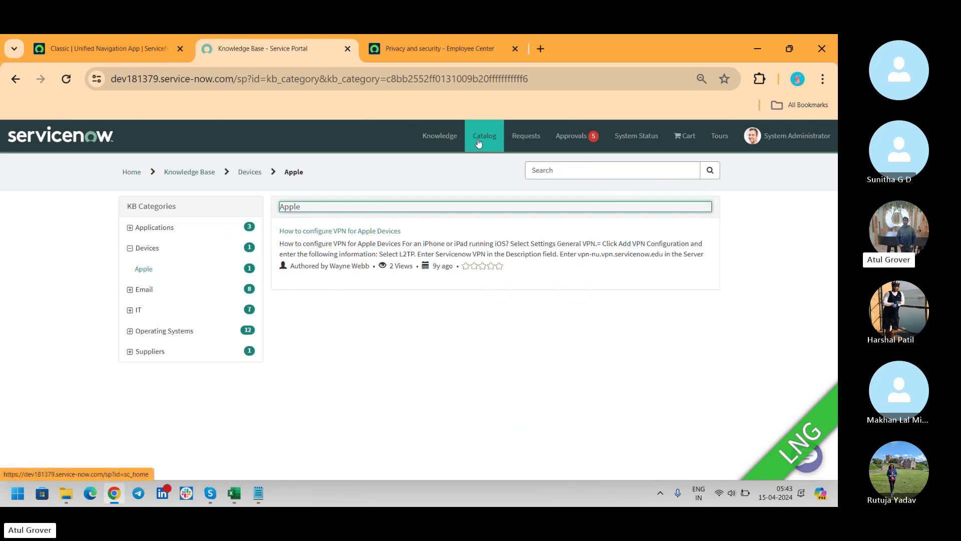
key(alt+Tab)
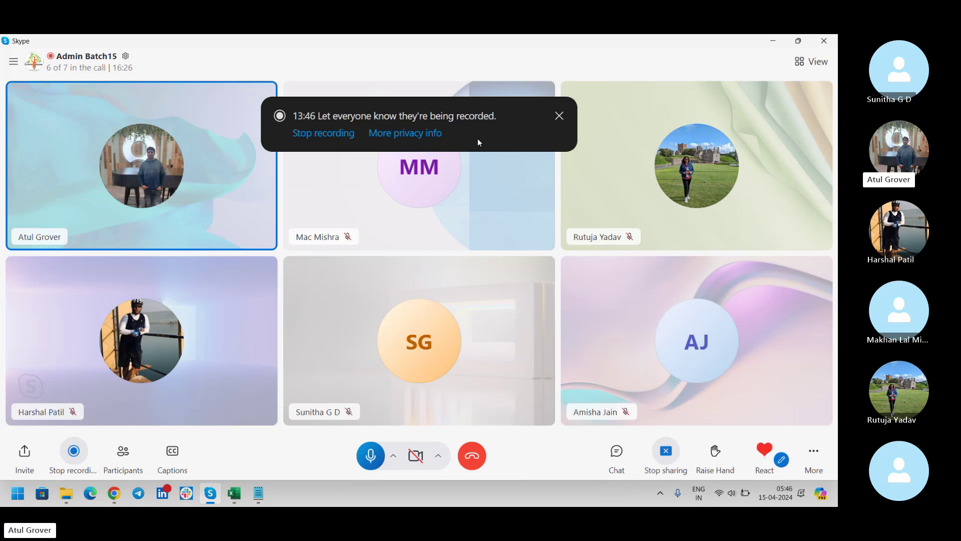
key(alt+Tab)
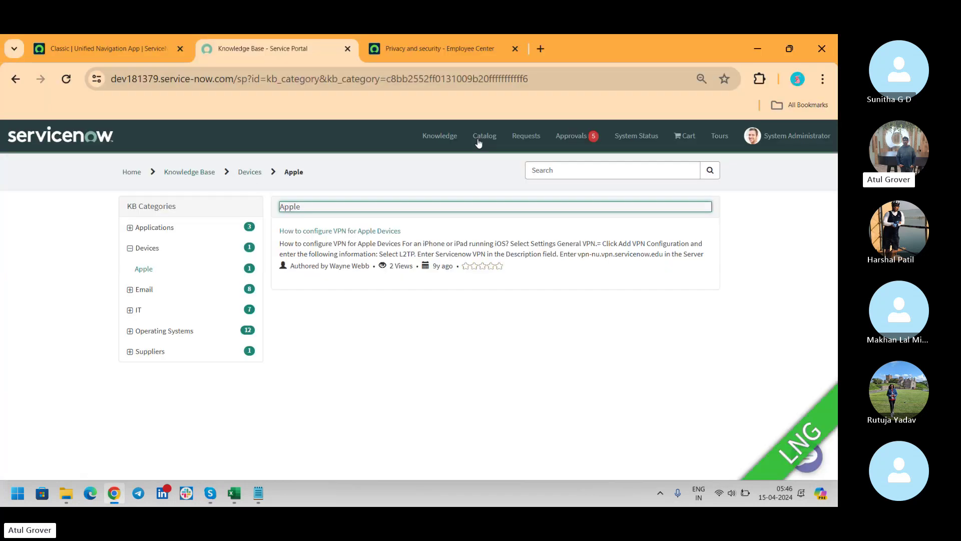
Step: Go to the portal Catalog and browse it by categories
click(478, 142)
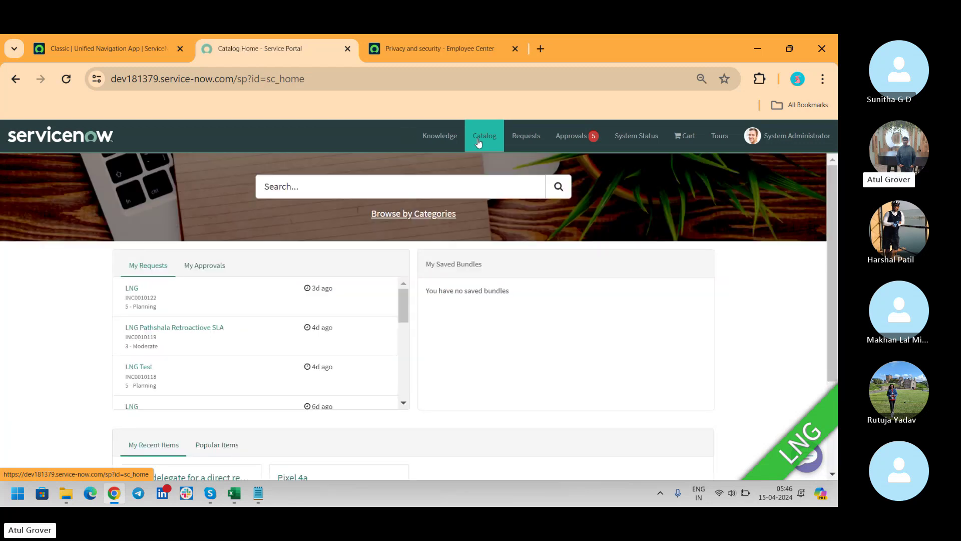
click(425, 216)
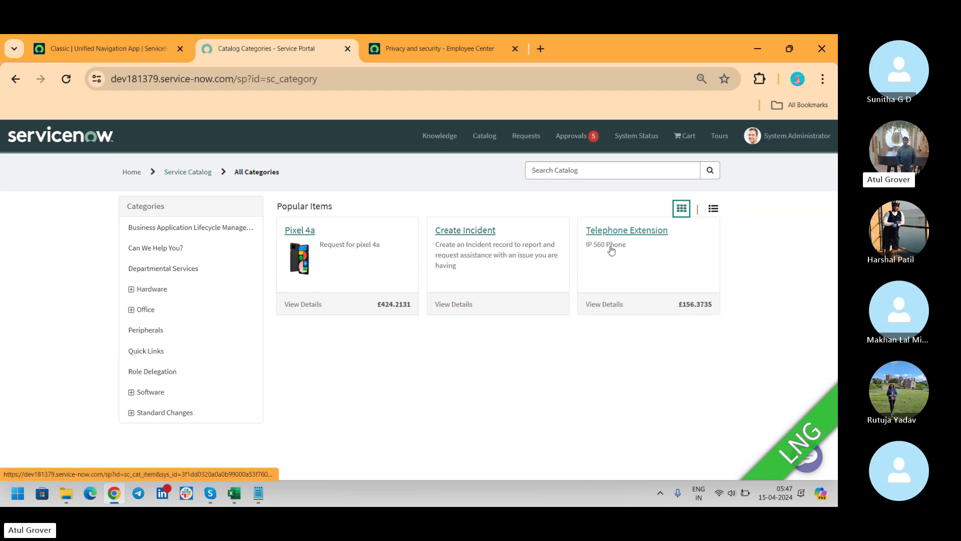
Step: Browse the Hardware, Office and Printers categories, then open Mobiles › Apple iPhone 13
click(141, 289)
click(162, 313)
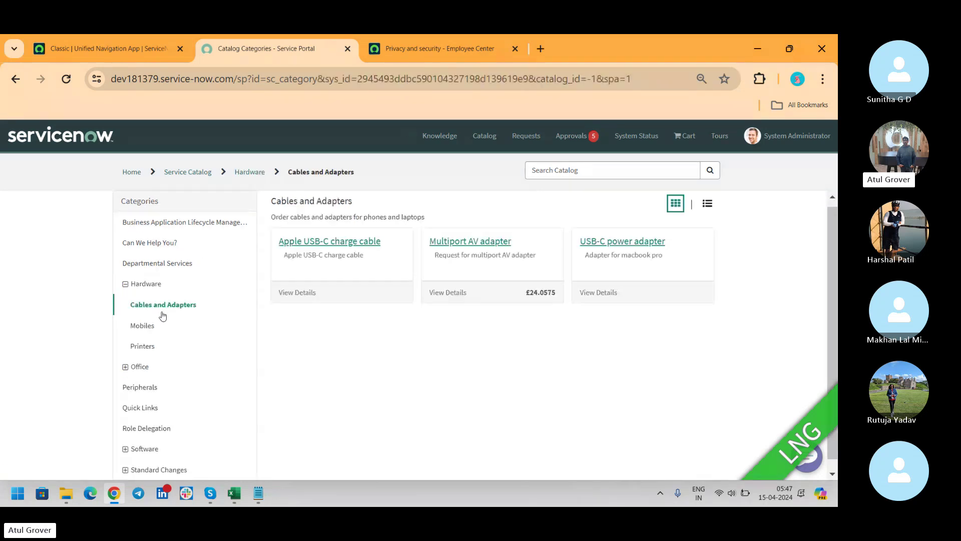
click(148, 330)
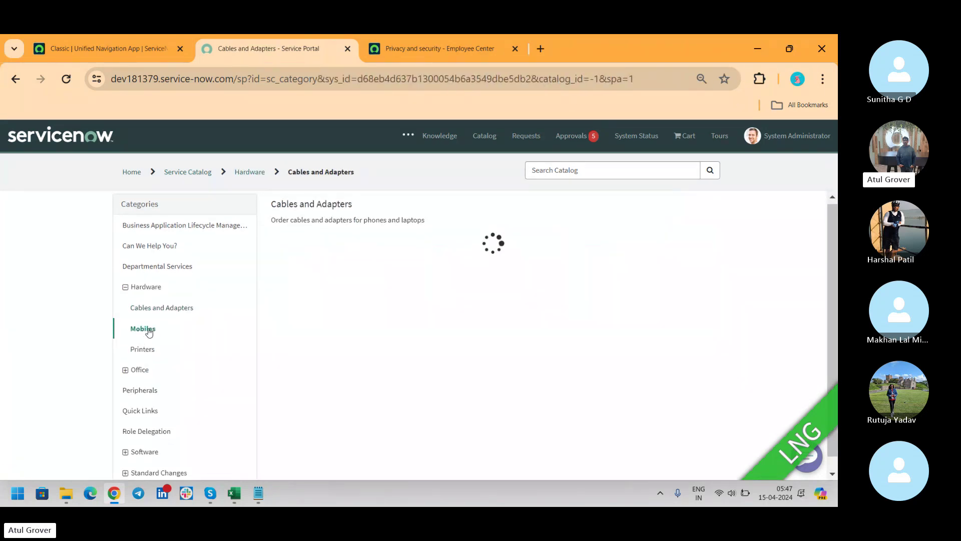
click(136, 371)
click(143, 393)
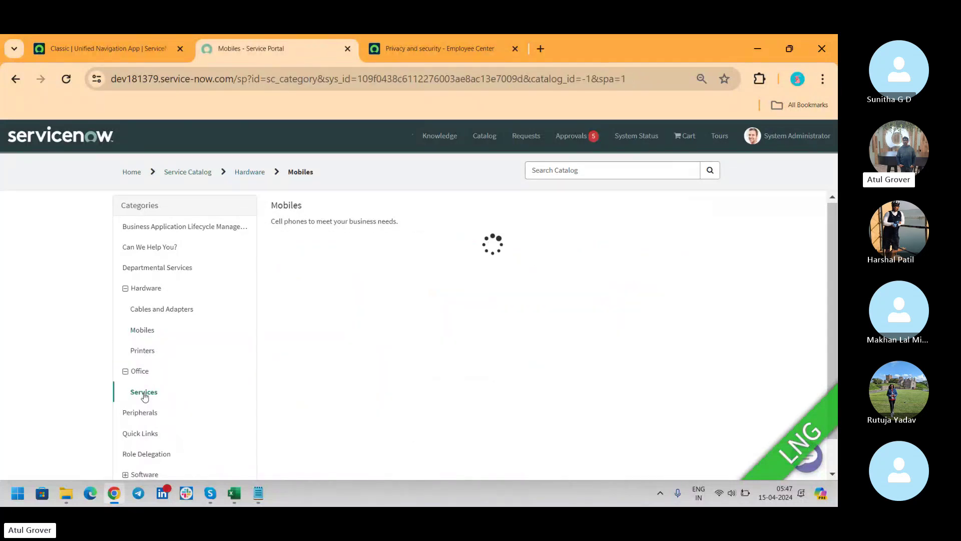
click(140, 349)
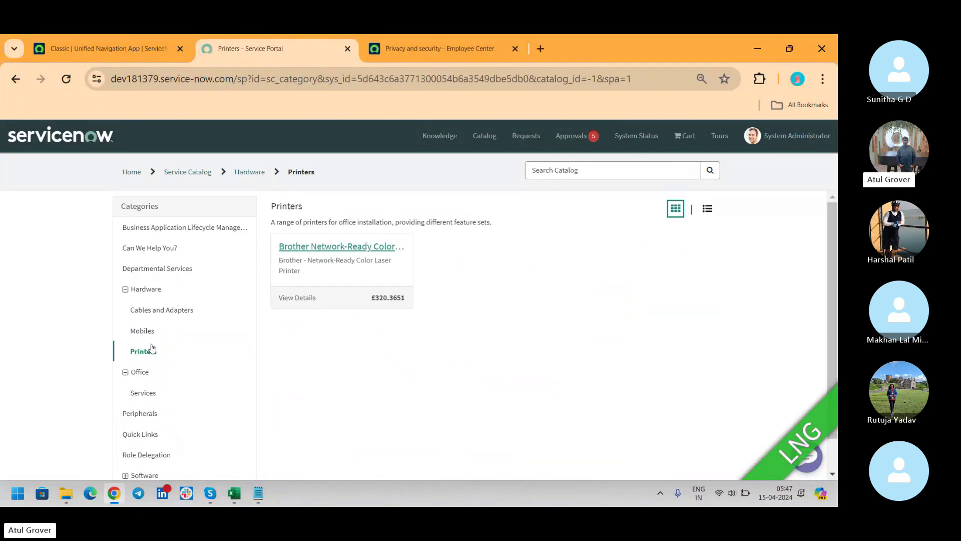
click(143, 327)
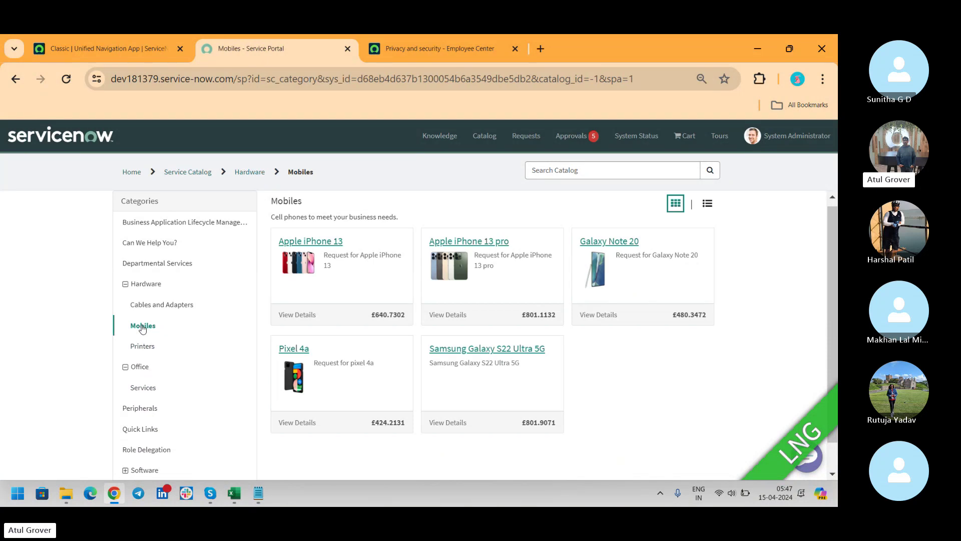
click(337, 263)
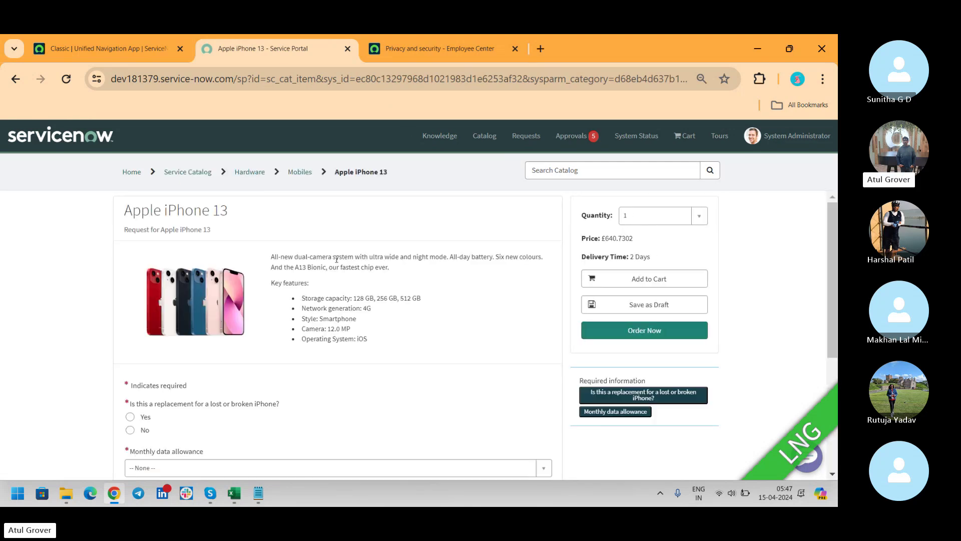
Step: Open My Requests and show the Drafts list, which has no draft items
click(534, 133)
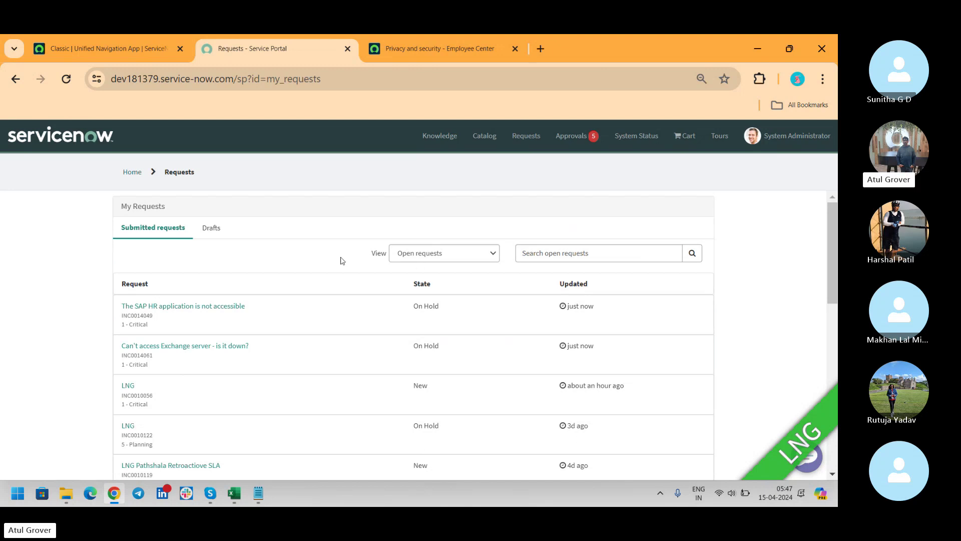
click(214, 228)
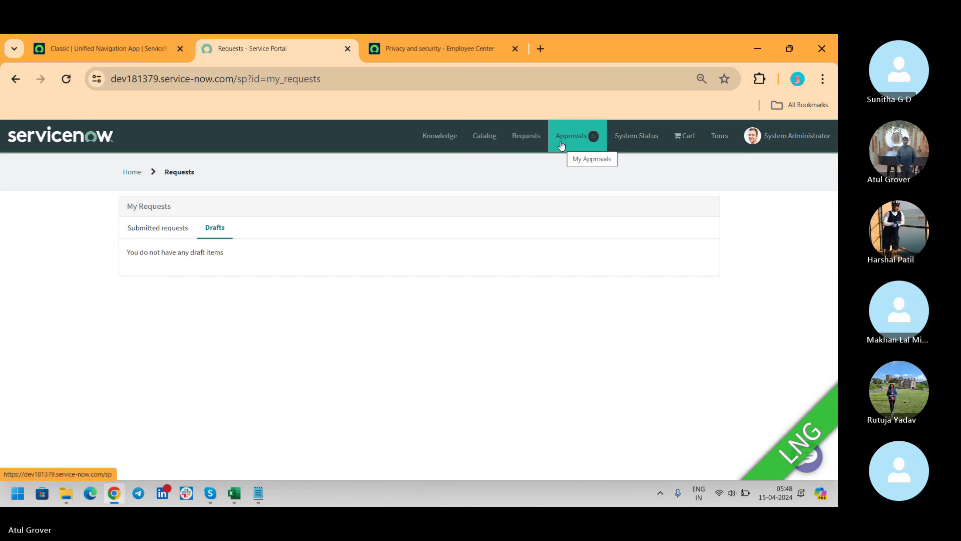
Step: Review all pending approvals on one page and check the shopping cart
click(561, 145)
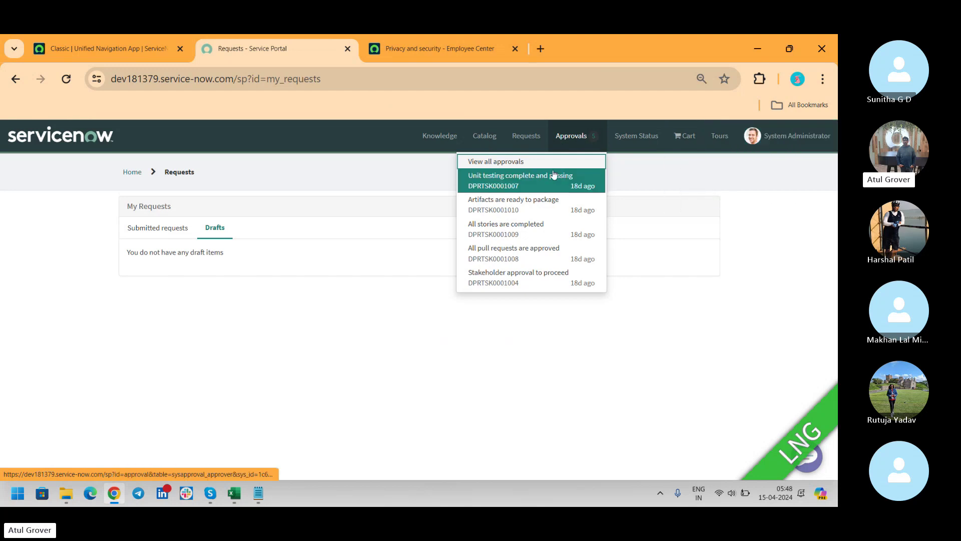
click(507, 167)
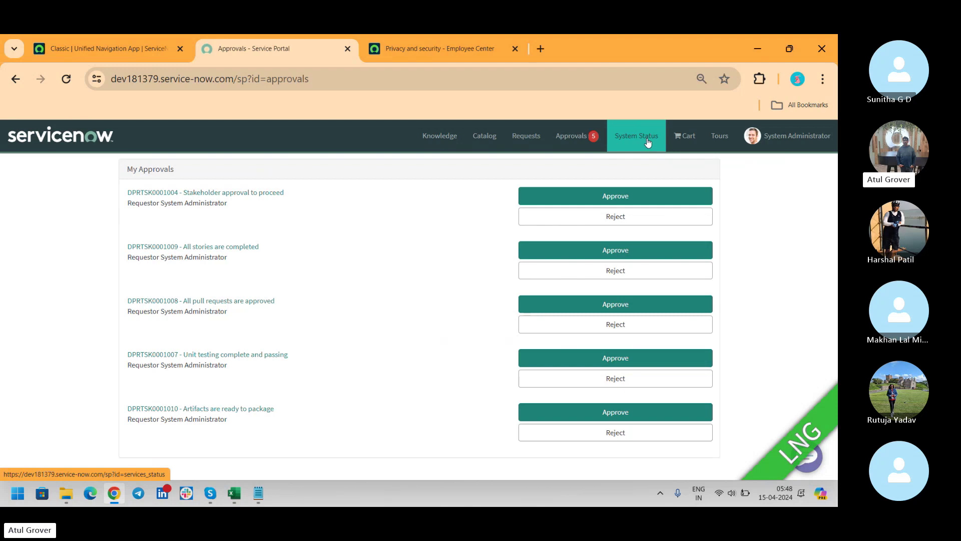
click(675, 142)
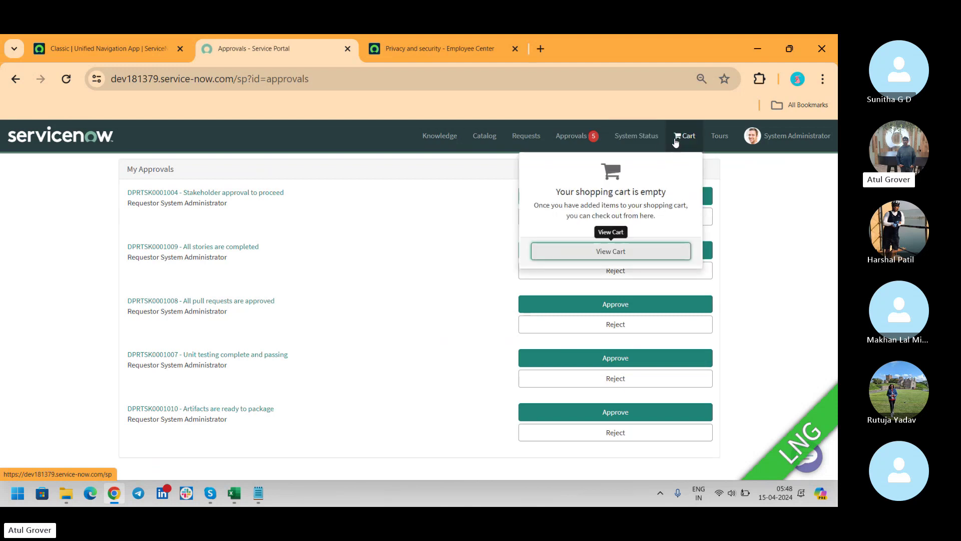
Step: Glance at the Skype call, check the guided tours, then return to the portal home page
key(alt+Tab)
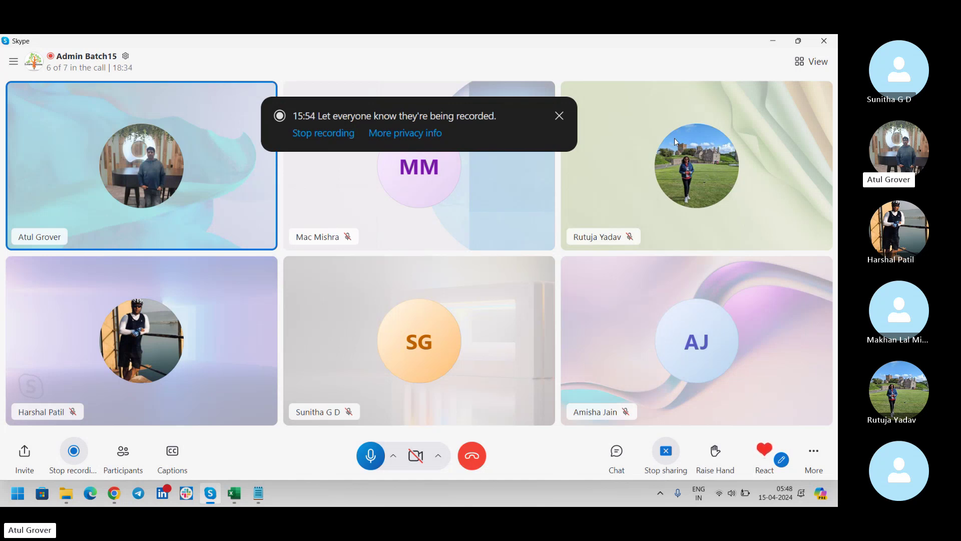
key(alt+Tab)
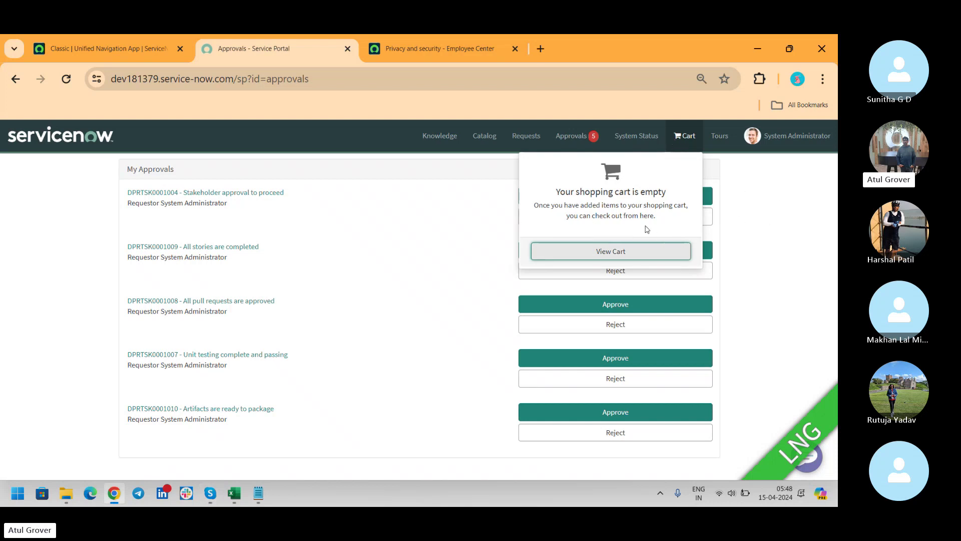
click(726, 143)
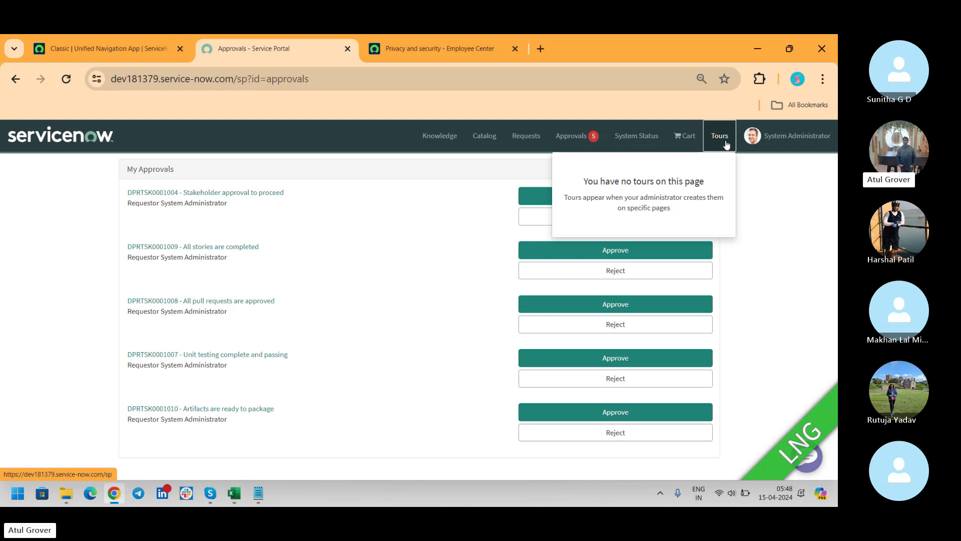
click(58, 138)
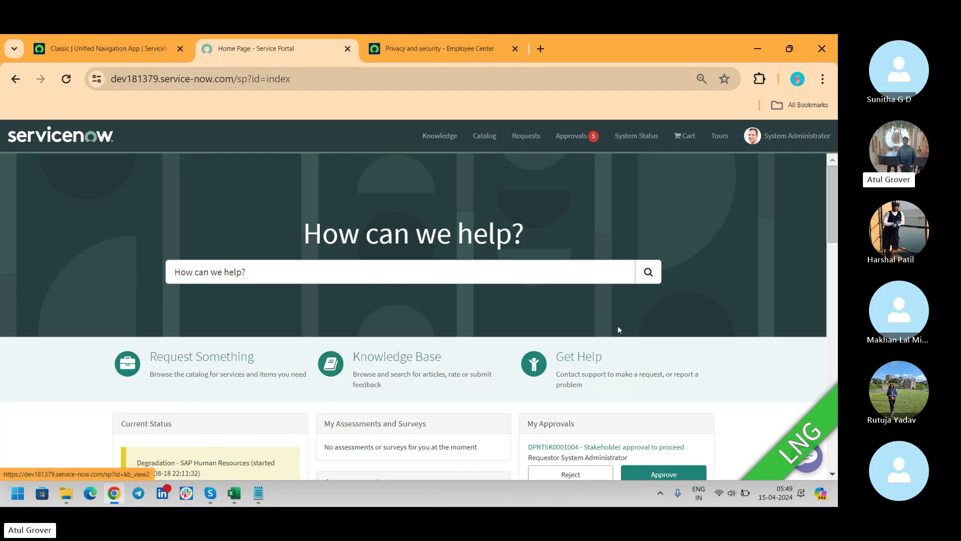
Step: Scroll through the portal home page and highlight the 'index' page id in the address bar
drag(831, 179, 835, 231)
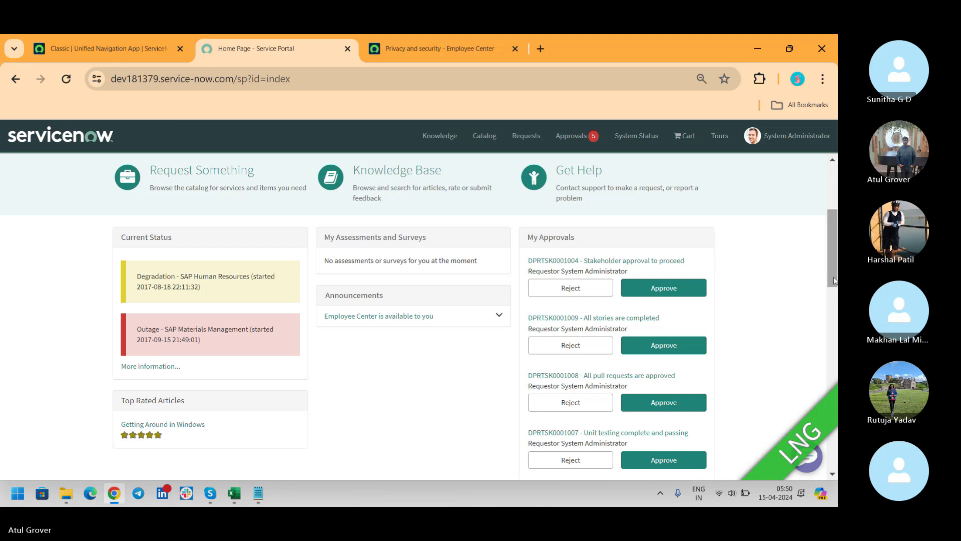
drag(833, 274, 827, 353)
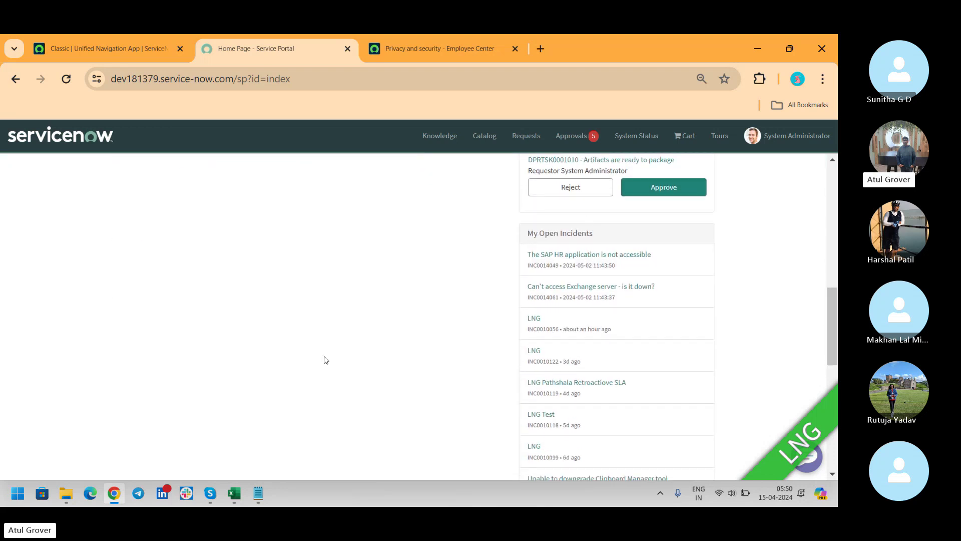
drag(837, 314, 833, 166)
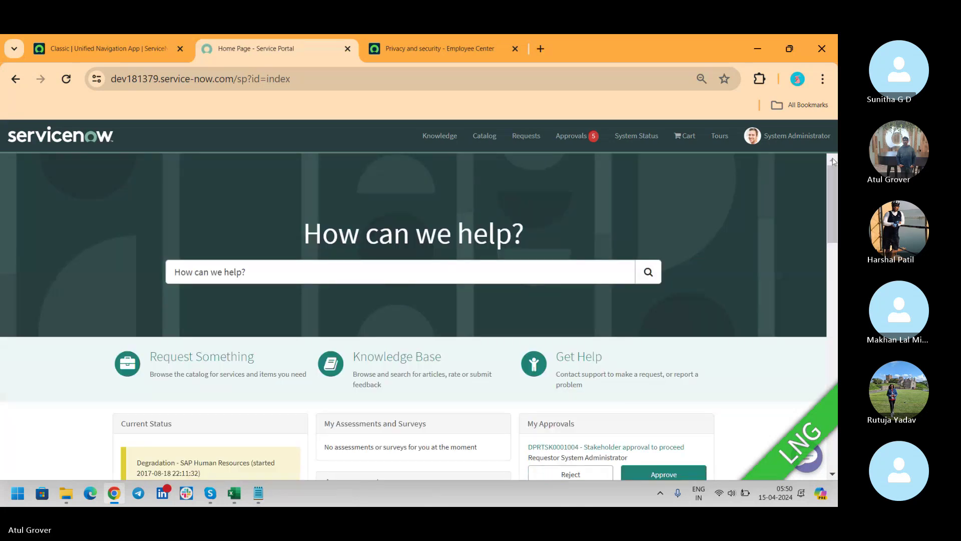
double_click(270, 79)
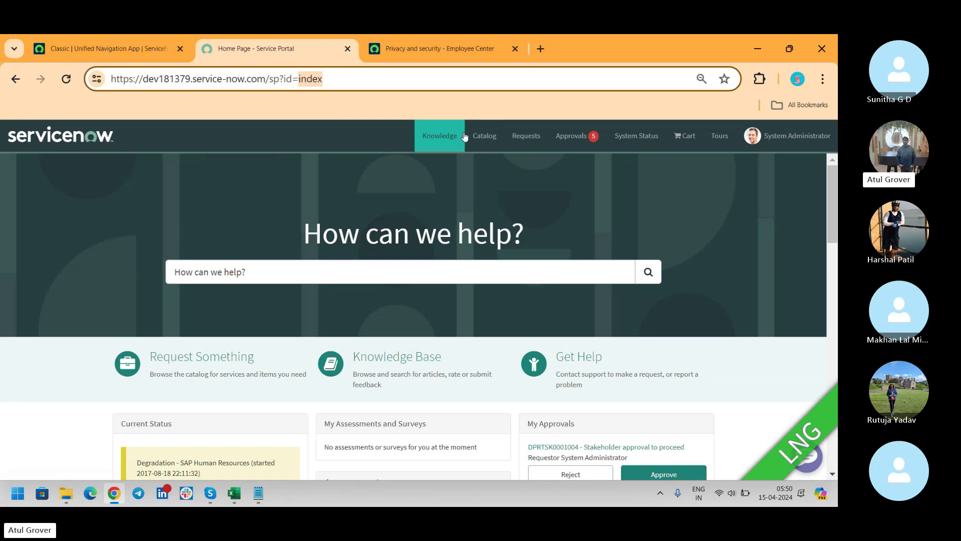
Step: Visit Catalog and Requests, highlighting their 'sc_home' and 'my_requests' page ids in the address bar
click(480, 138)
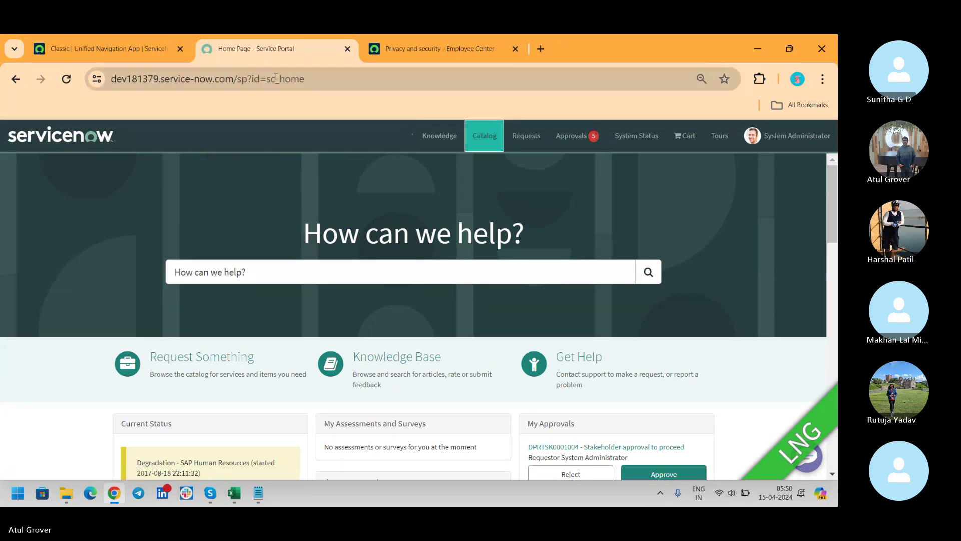
drag(259, 78, 311, 76)
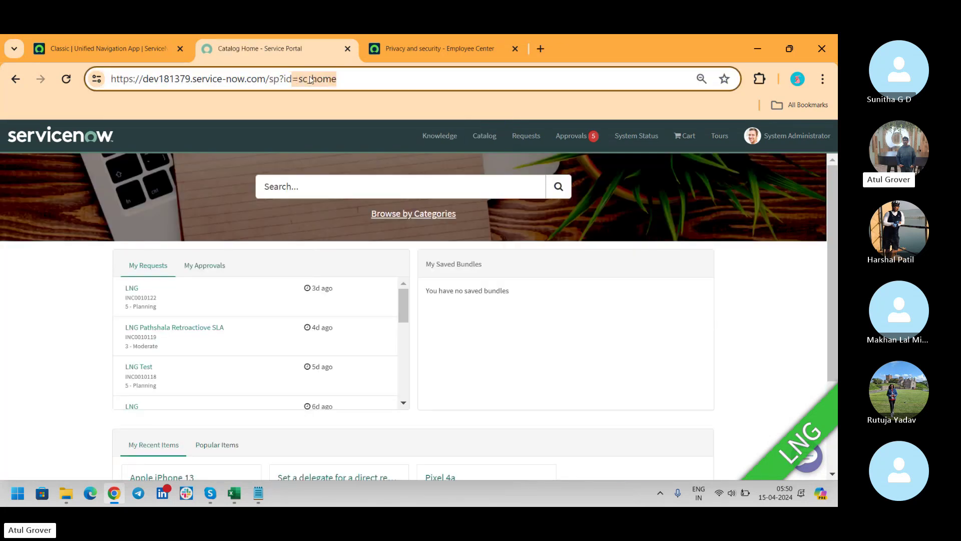
click(511, 136)
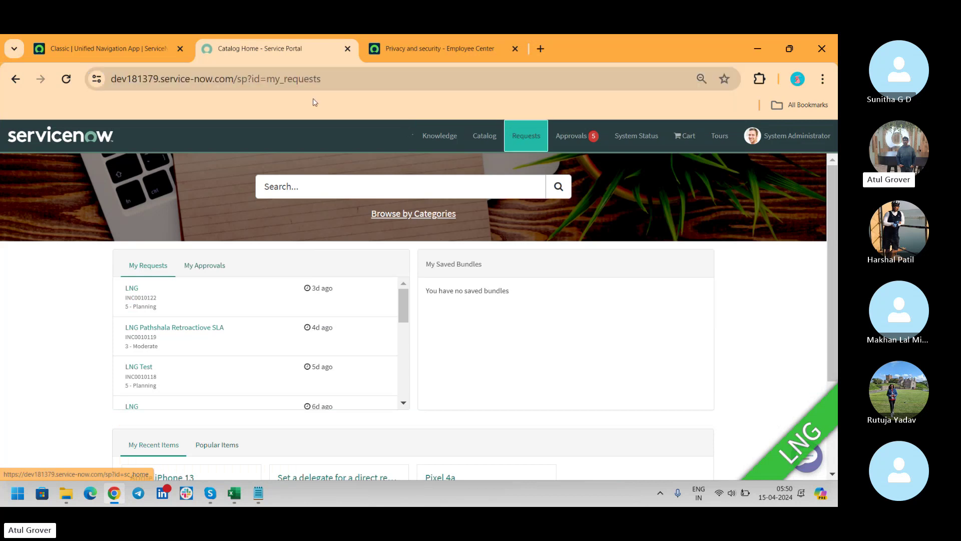
drag(266, 78, 325, 86)
Step: Switch from Chrome to the Skype group call window
key(alt+Tab)
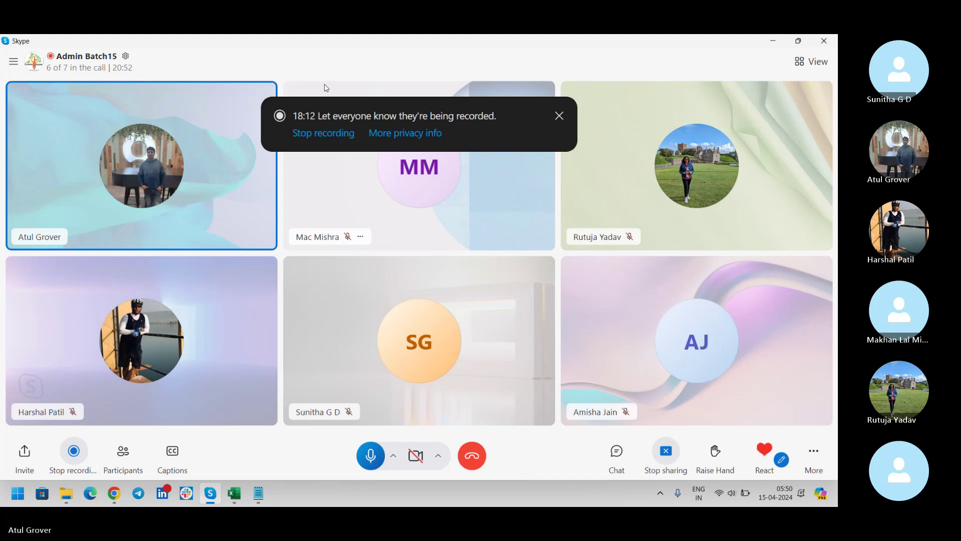
Step: Back in Chrome, open the Pixel 4a item via Catalog's Browse by Categories
key(alt+Tab)
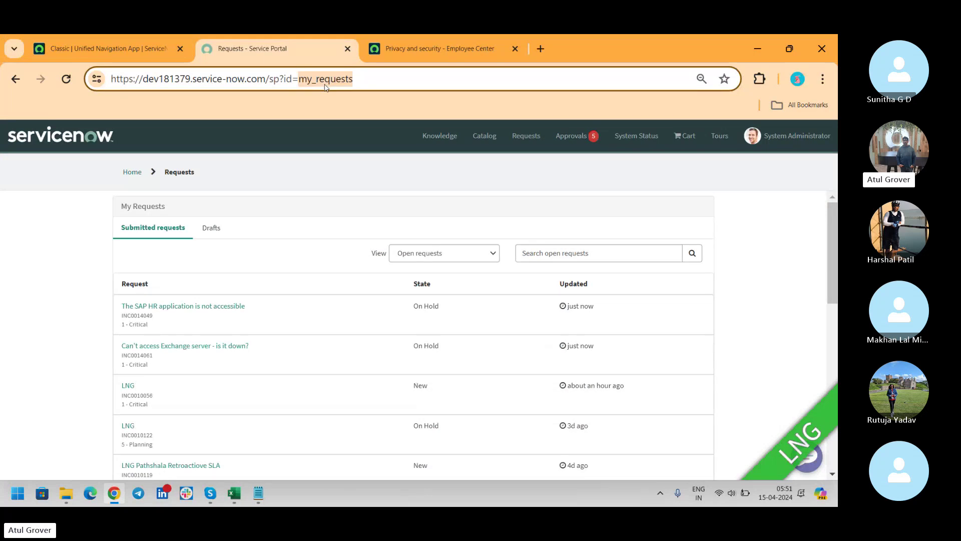
click(495, 144)
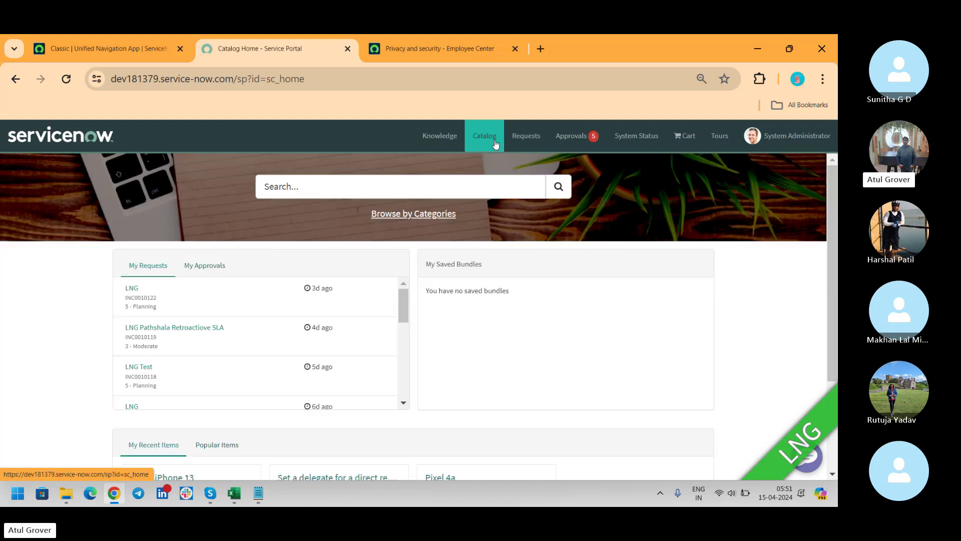
click(445, 216)
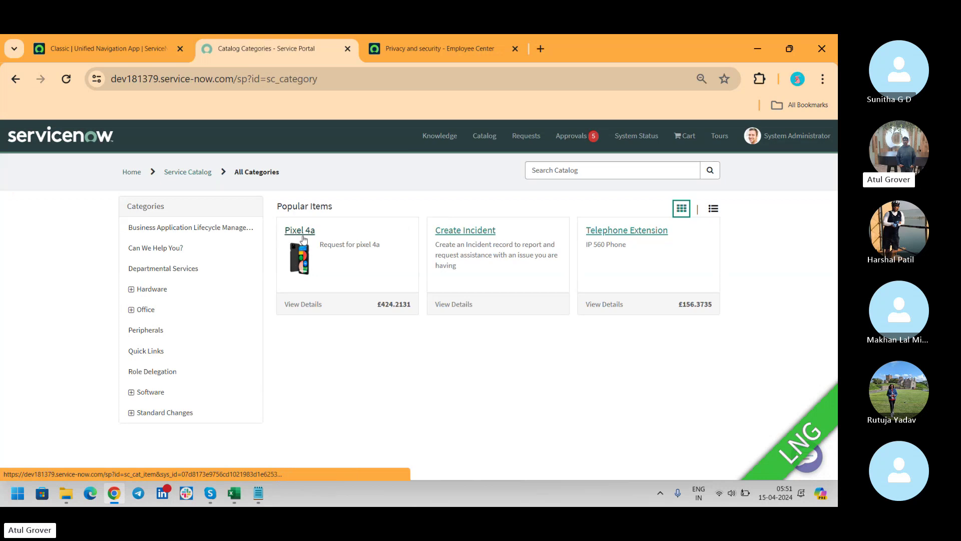
click(301, 239)
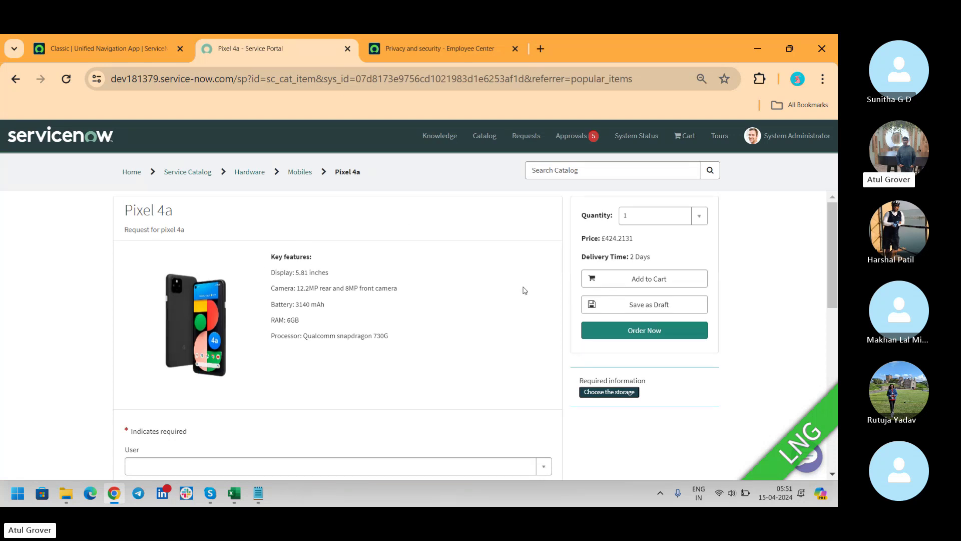
key(alt+Tab)
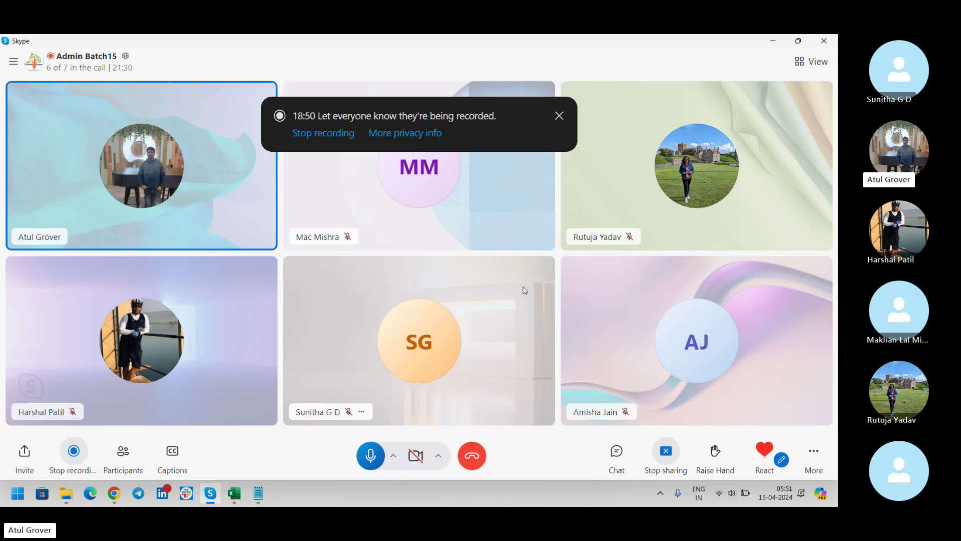
key(alt+Tab)
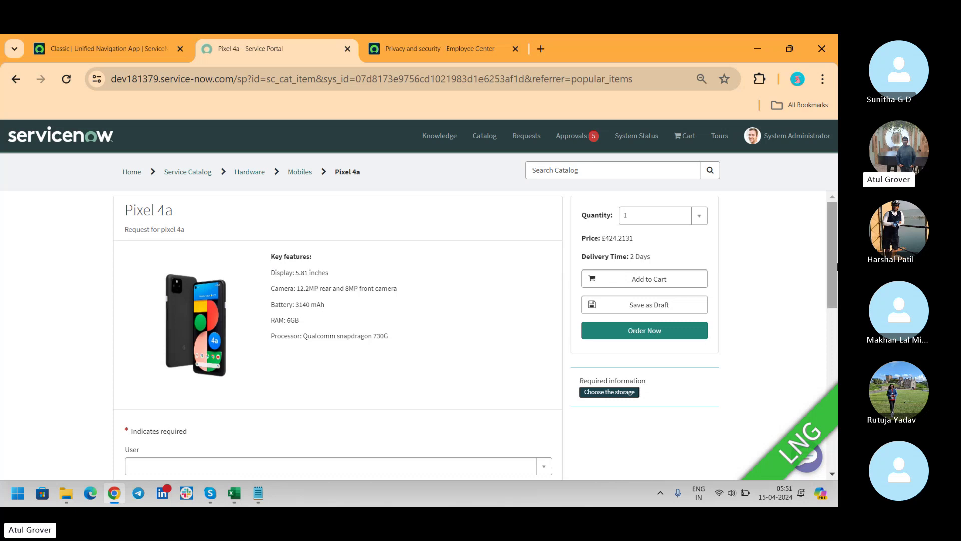
Step: Scroll down to the Pixel 4a form fields, then switch to the Skype call
drag(836, 261, 836, 316)
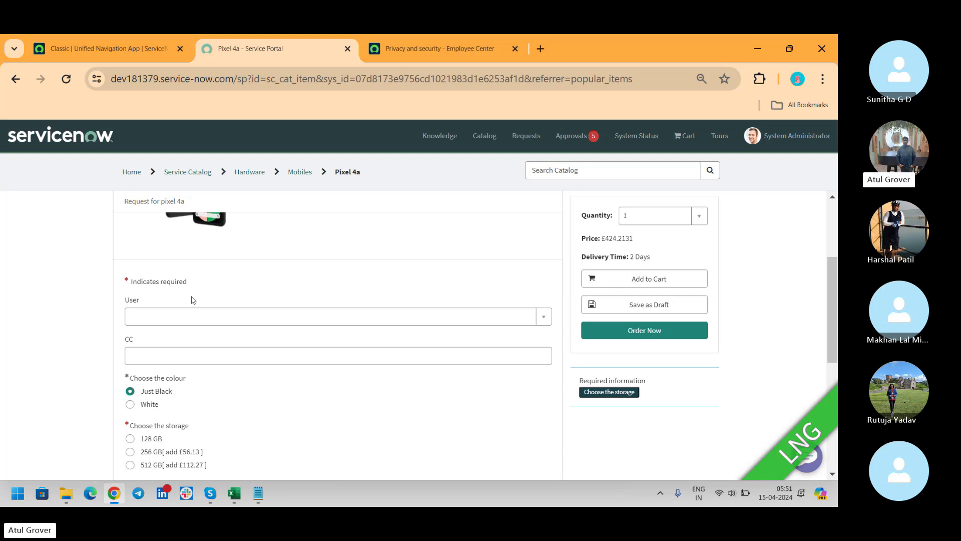
key(alt+Tab)
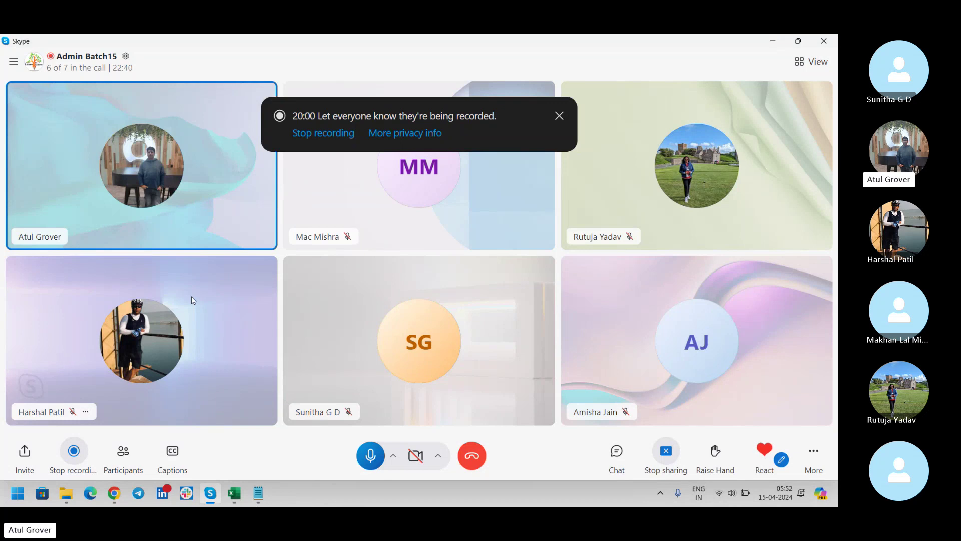
Step: Switch between Chrome and Skype, ending on the Pixel 4a order form
key(alt+Tab)
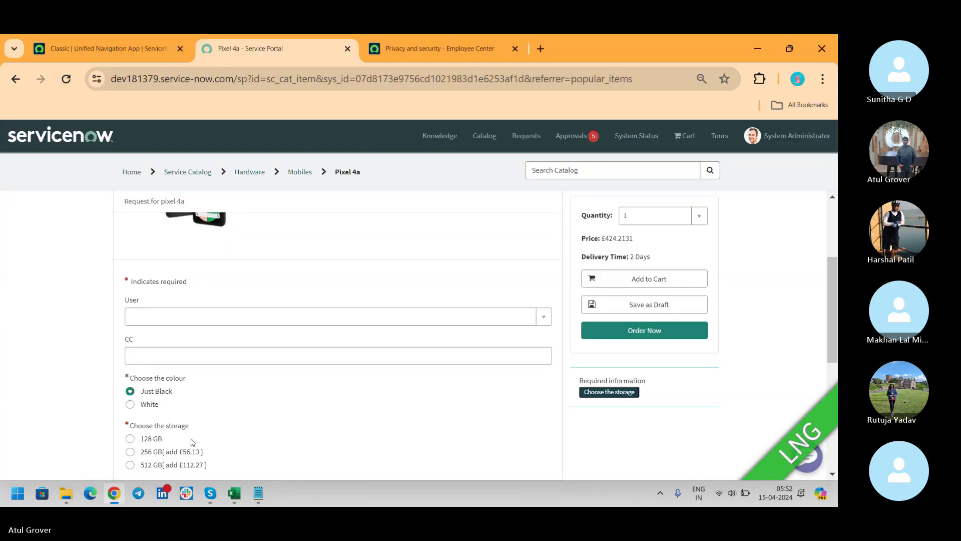
key(alt+Tab)
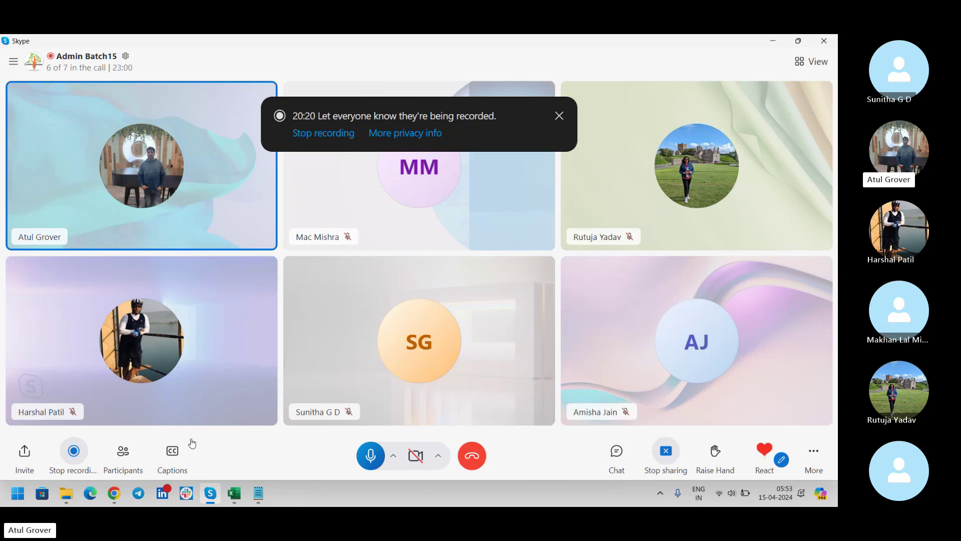
key(alt+Tab)
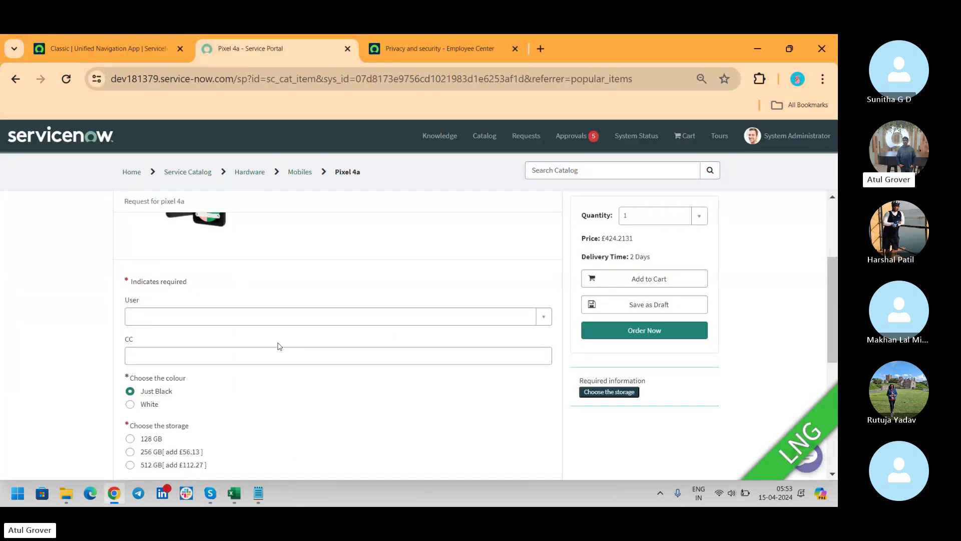
Step: Pick a user, enter HKH in CC, choose Just Black, then go to the Hardware breadcrumb
click(288, 317)
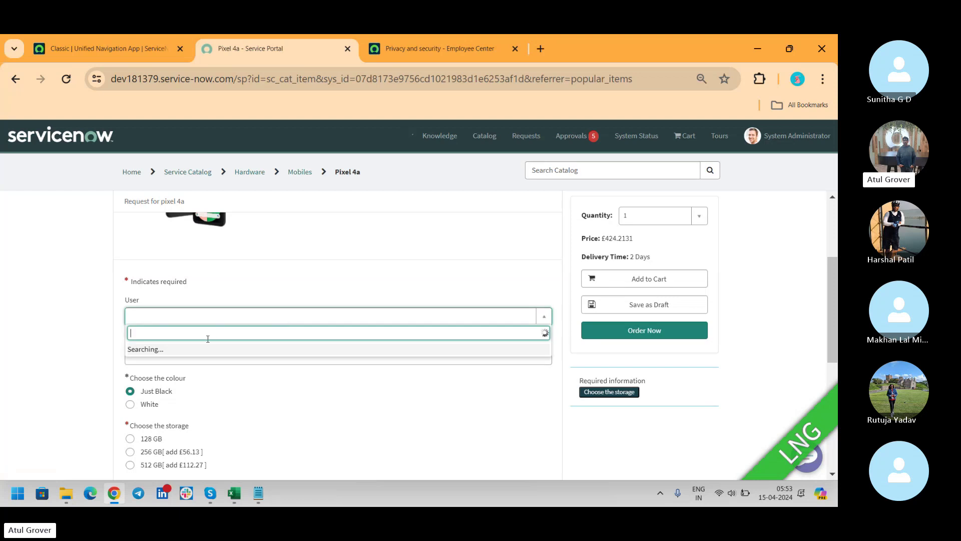
click(184, 380)
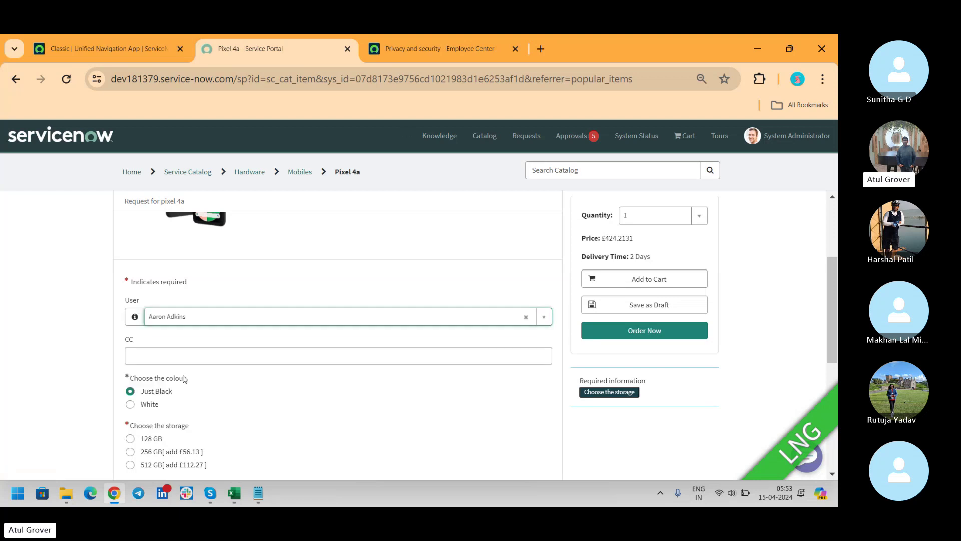
click(188, 354)
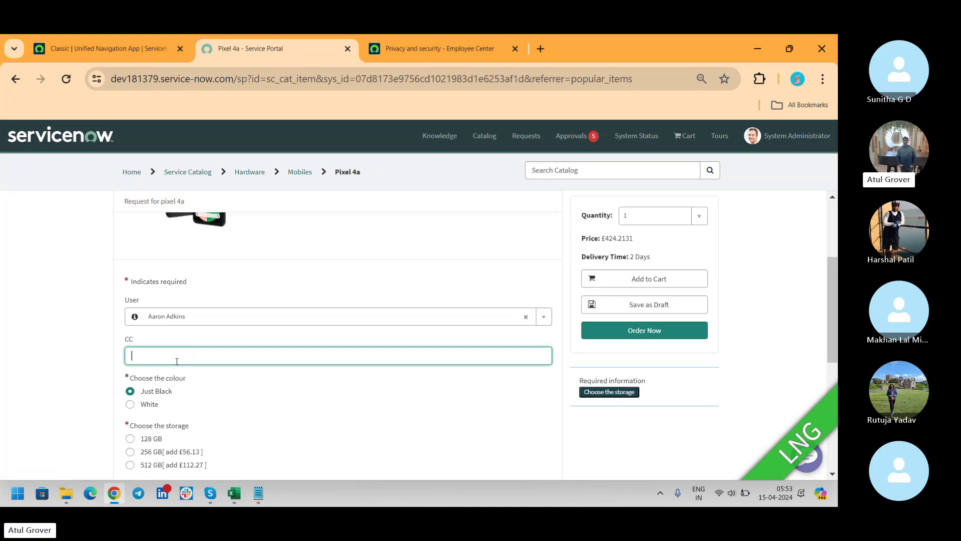
text(HKH)
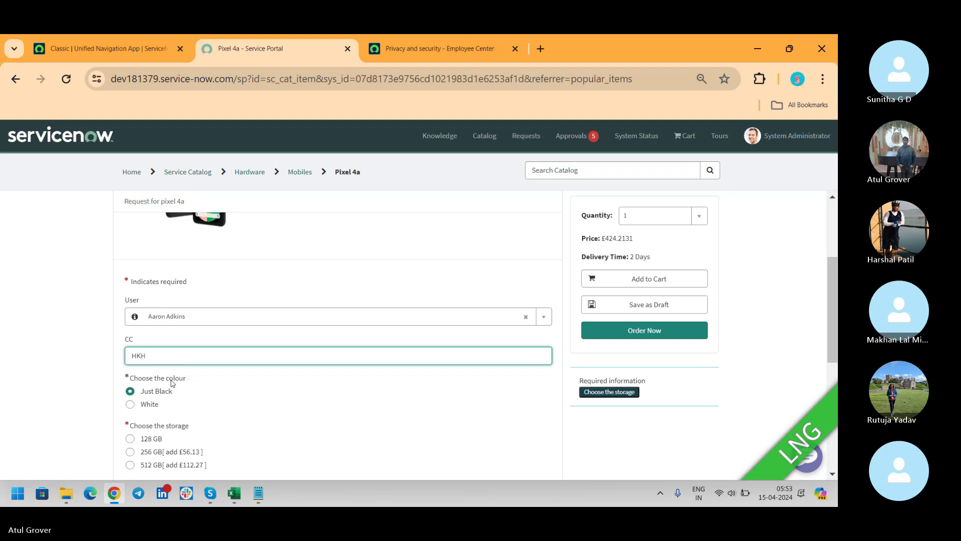
click(159, 395)
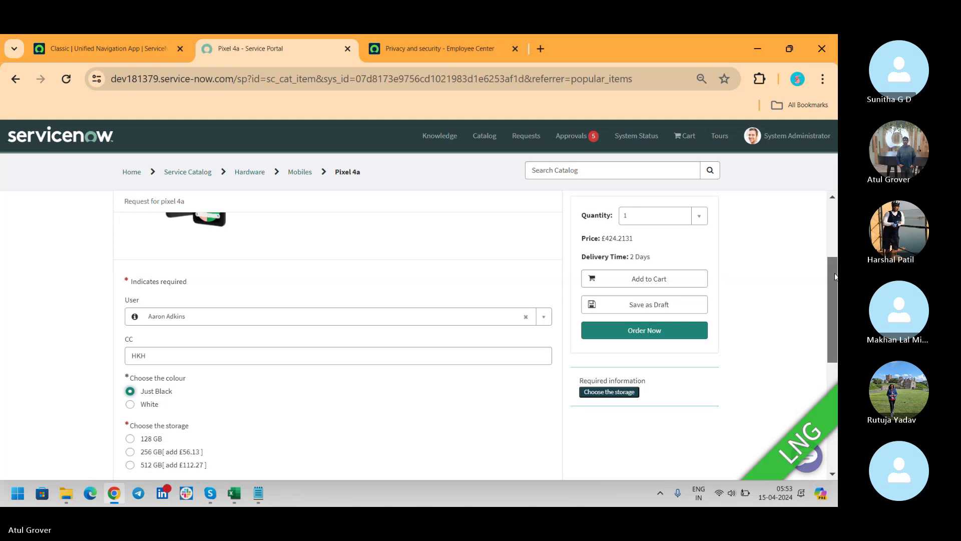
scroll(832, 328, down, 3)
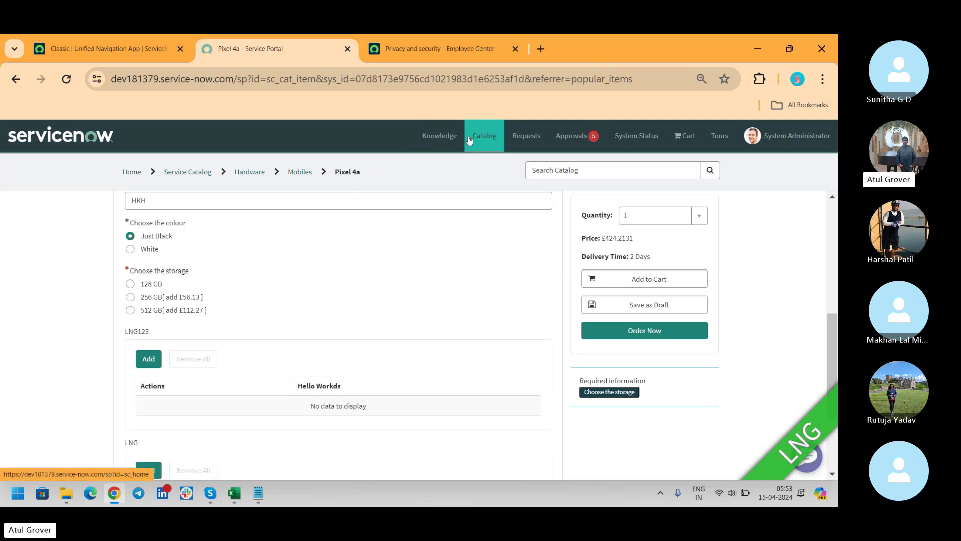
click(263, 173)
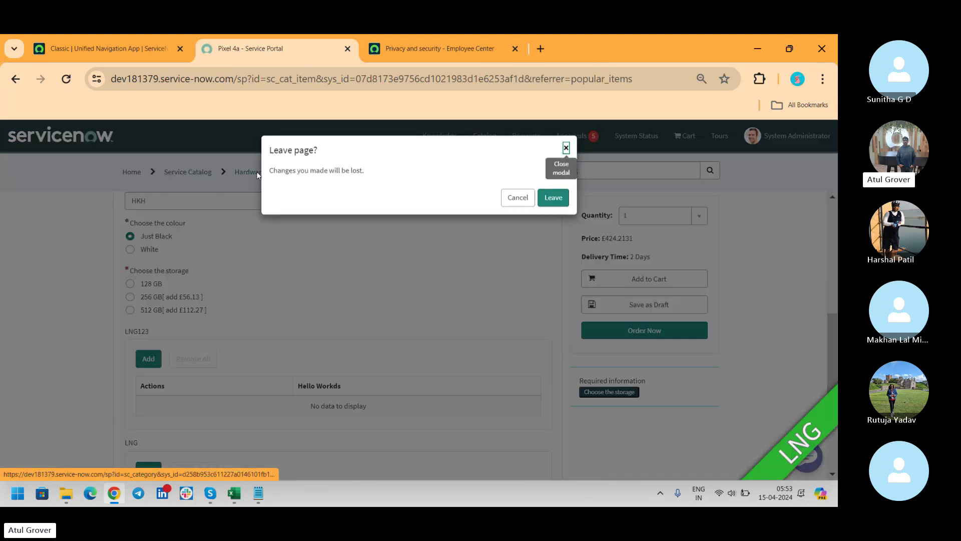
Step: Discard the Pixel 4a changes and open Apple iPhone 13 pro from the Hardware category
click(553, 198)
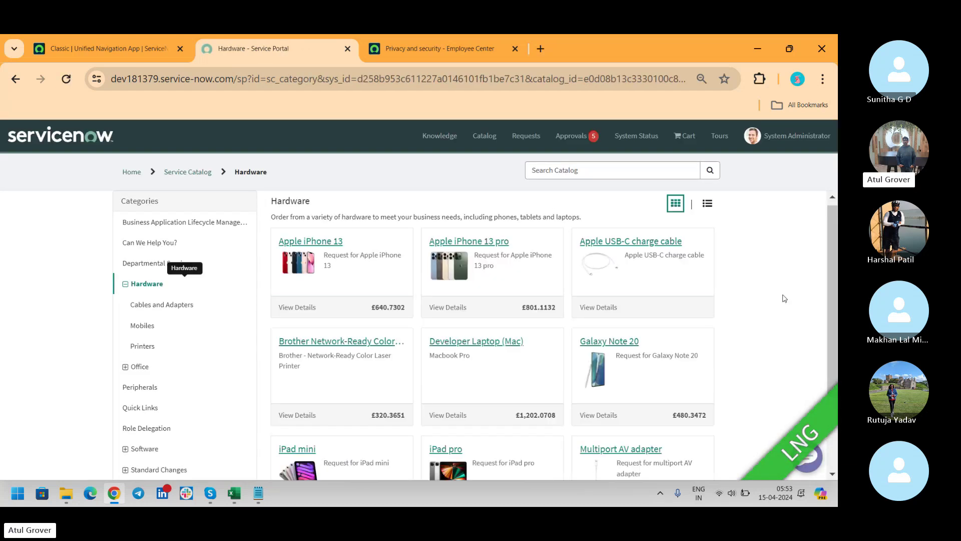
drag(830, 208, 830, 234)
click(483, 202)
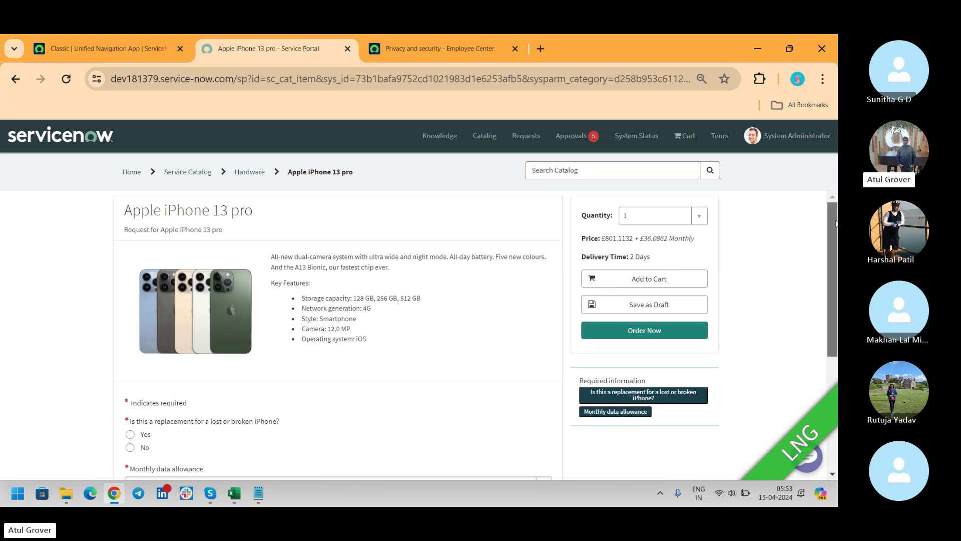
Step: Highlight the key features text and answer No to the lost-or-broken replacement question
scroll(435, 248, down, 2)
scroll(435, 247, up, 1)
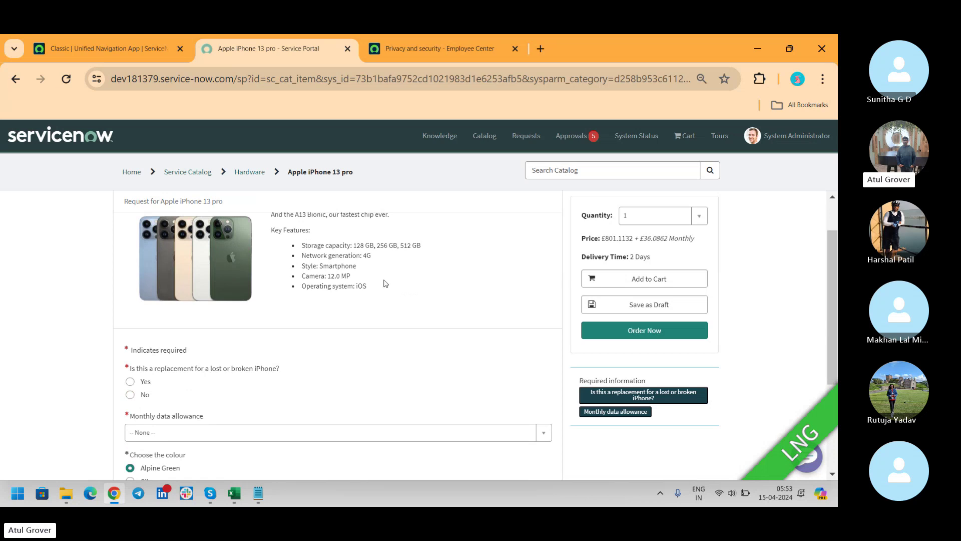
drag(383, 289, 266, 215)
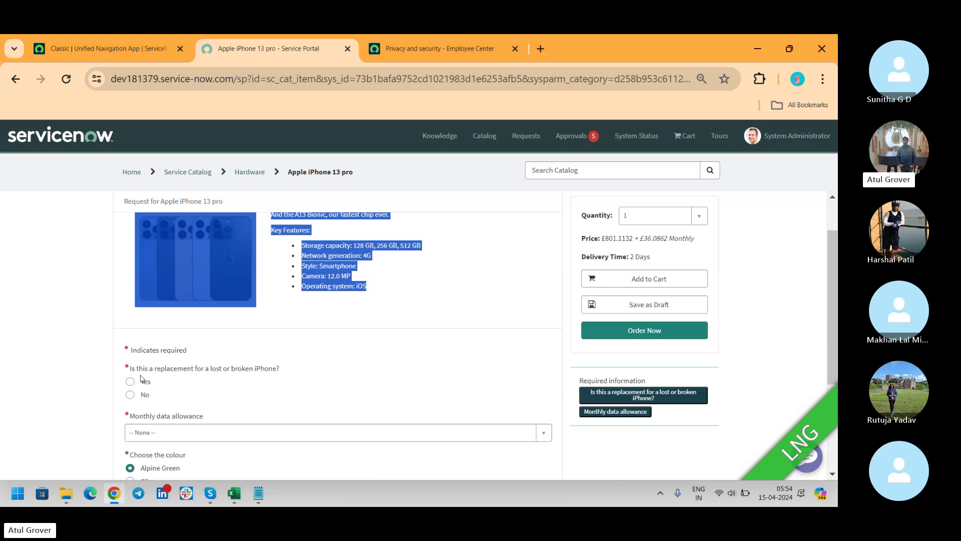
click(142, 396)
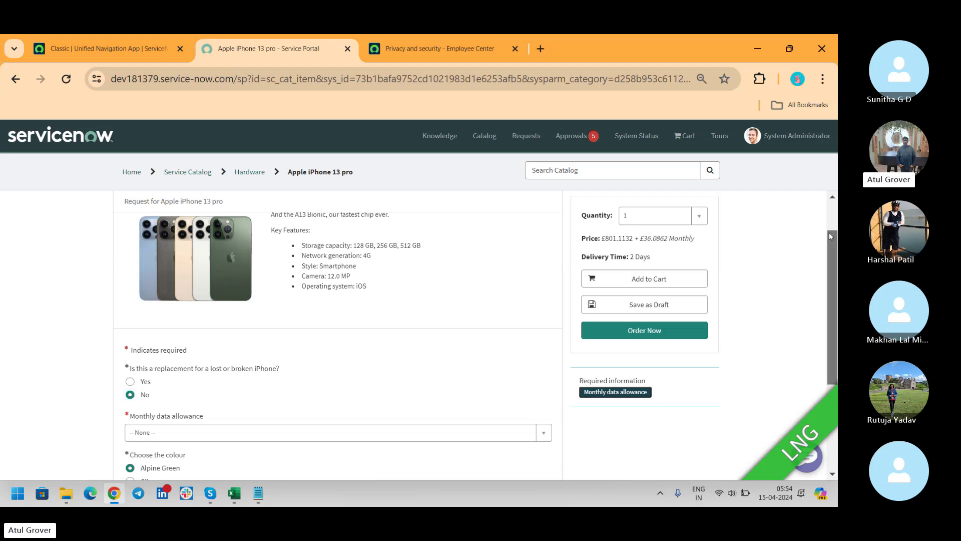
Step: Choose Unlimited monthly data, Gold colour and 512 GB storage, raising the price to £1,044.8954
scroll(195, 326, down, 3)
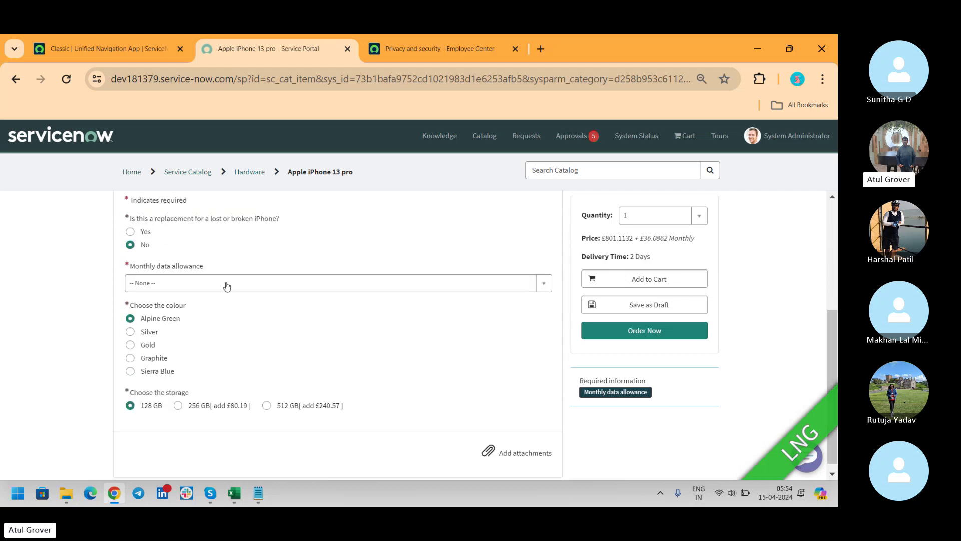
click(226, 283)
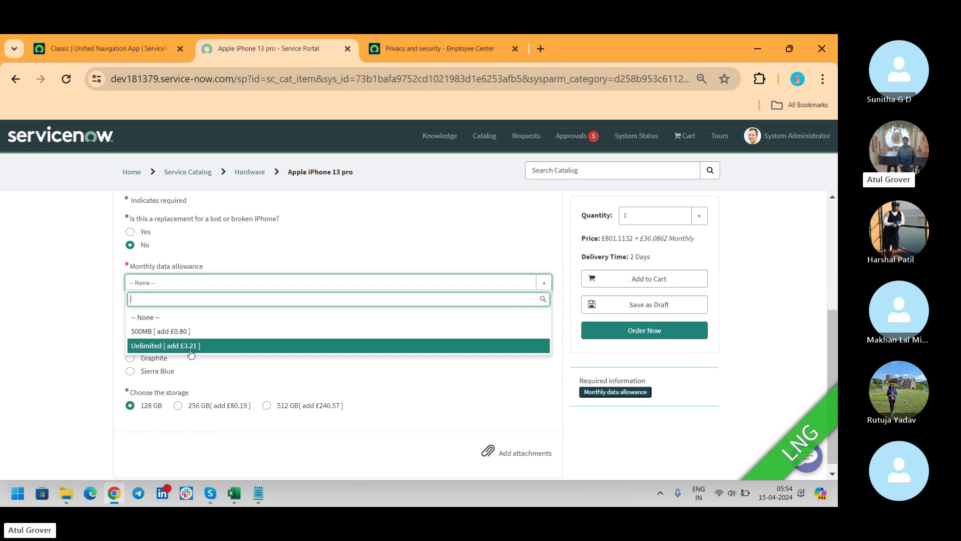
click(190, 346)
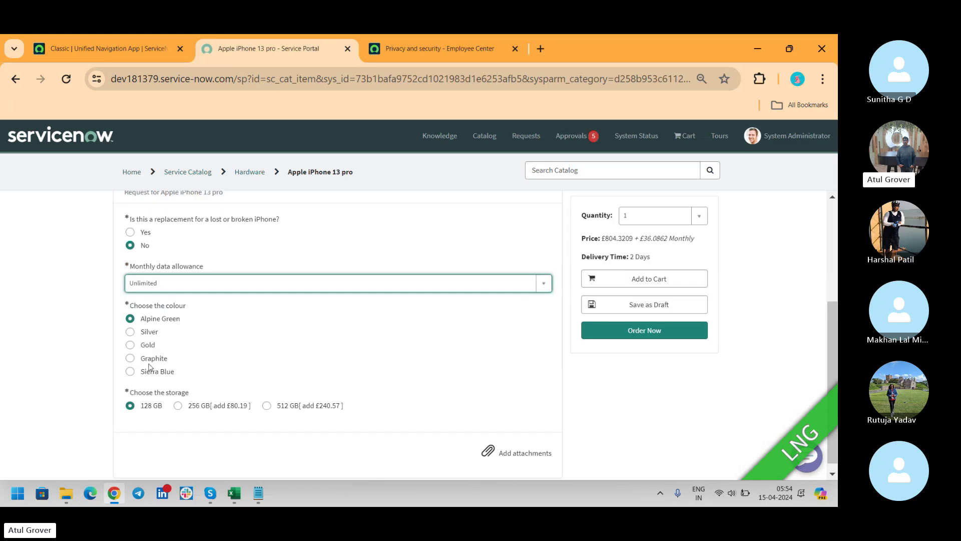
click(143, 349)
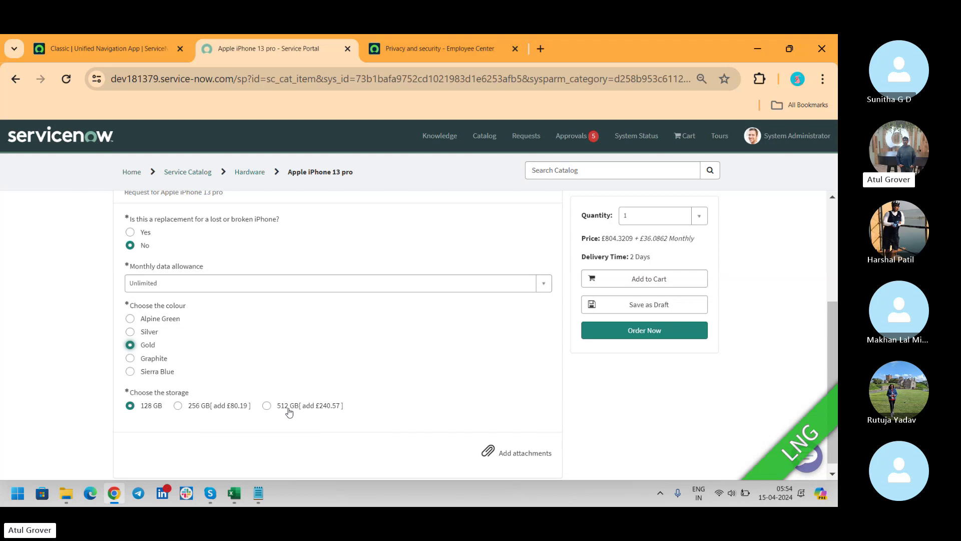
click(317, 410)
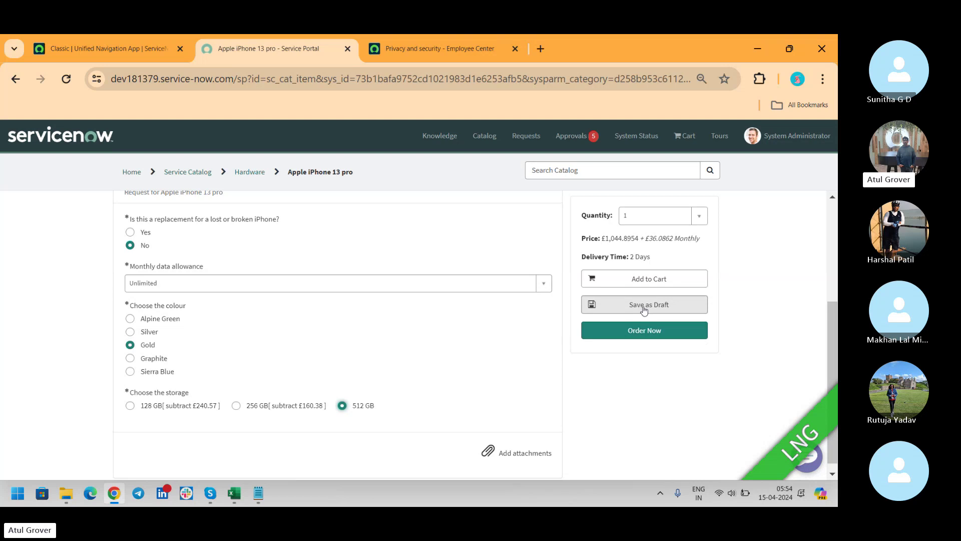
Step: Order the iPhone 13 pro, reviewing requester, delivery and special instructions, and check out
click(646, 331)
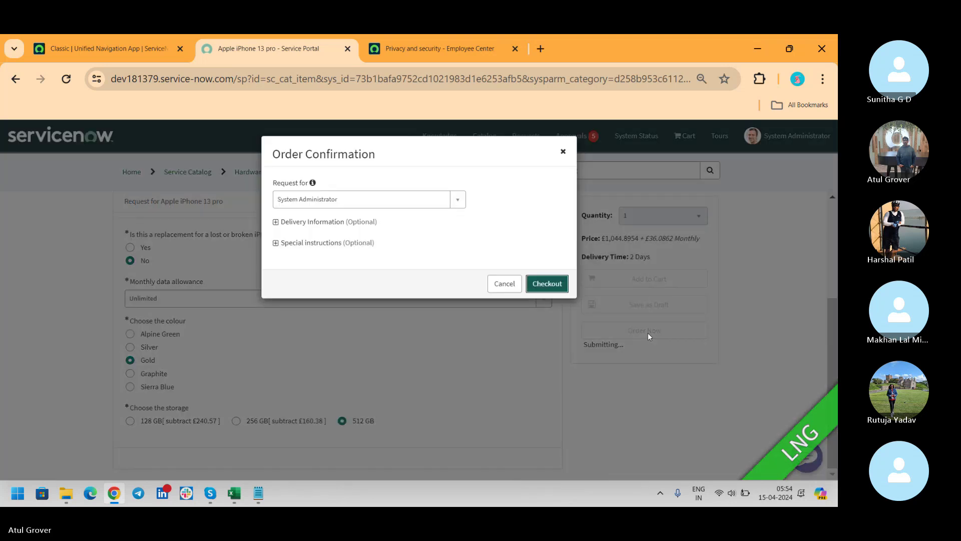
click(355, 200)
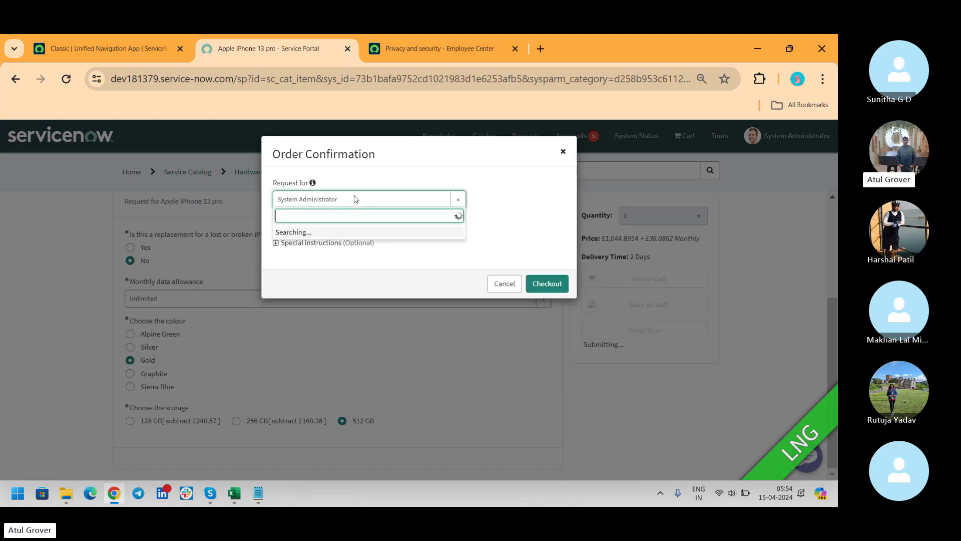
click(532, 184)
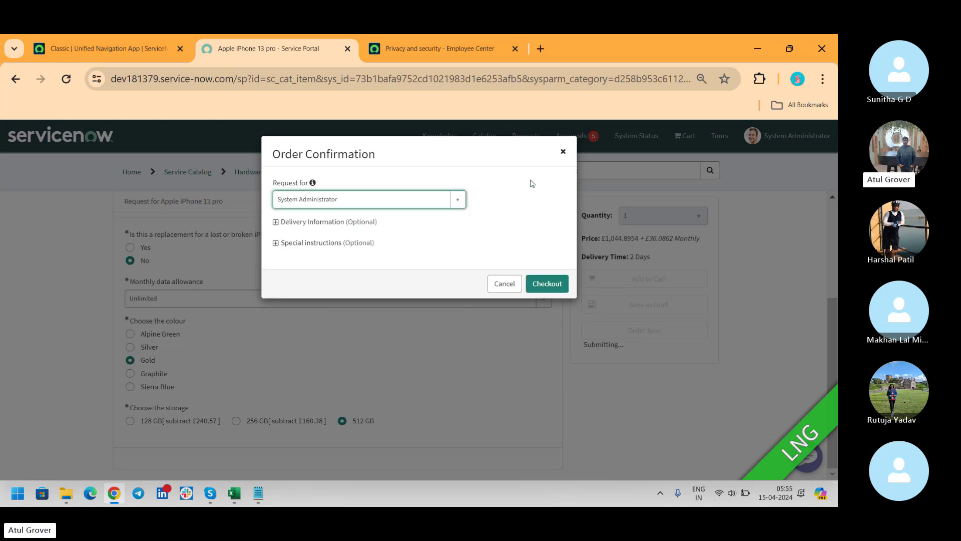
click(276, 222)
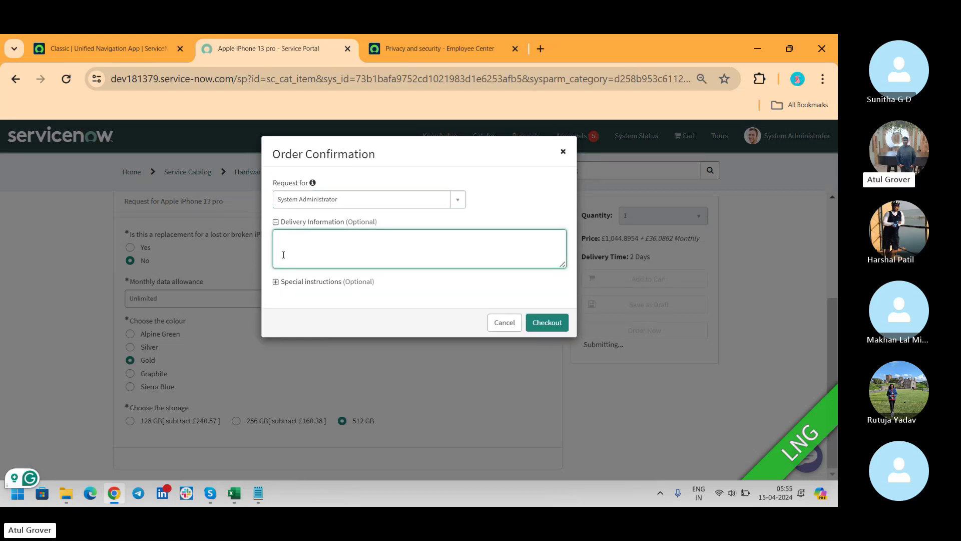
click(276, 283)
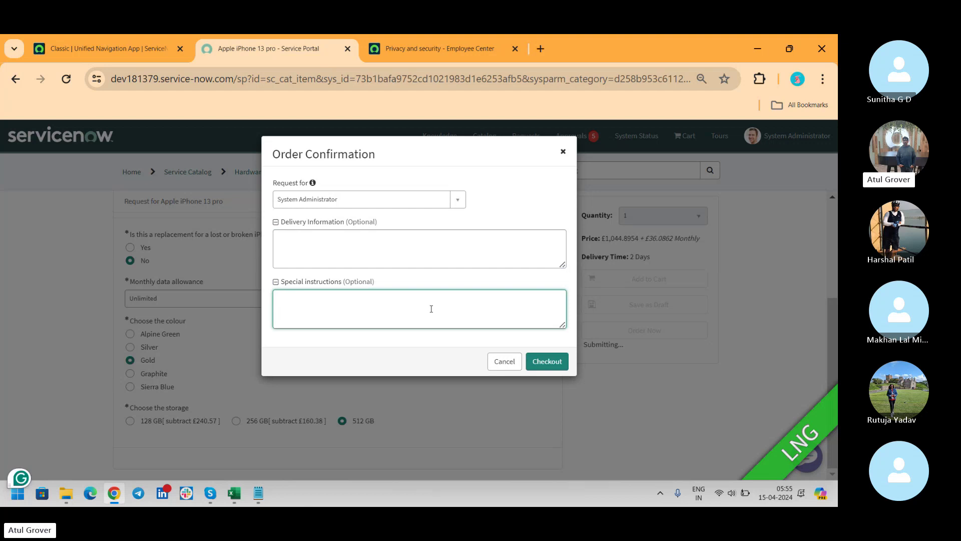
click(558, 362)
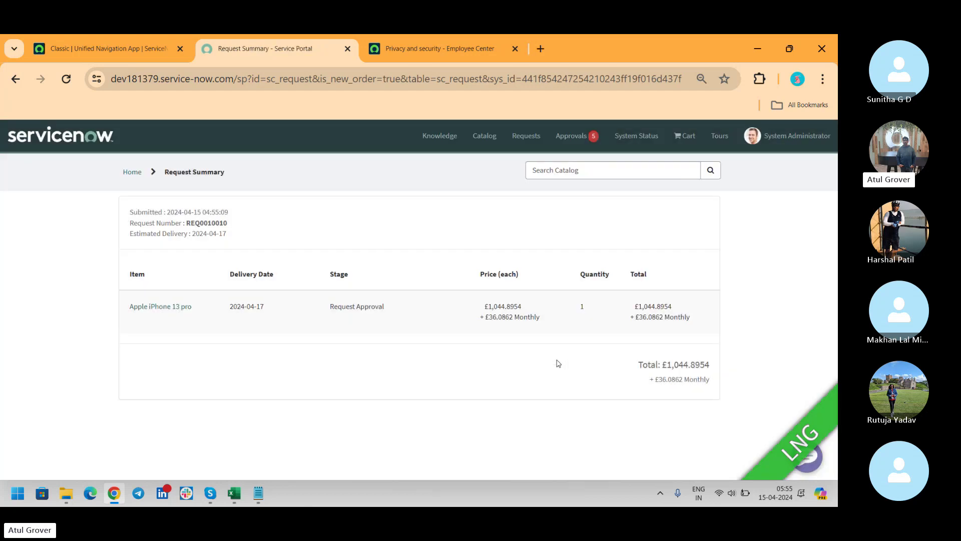
Step: Copy the new request number and return to the classic ServiceNow tab
double_click(211, 222)
key(ctrl+c)
click(87, 46)
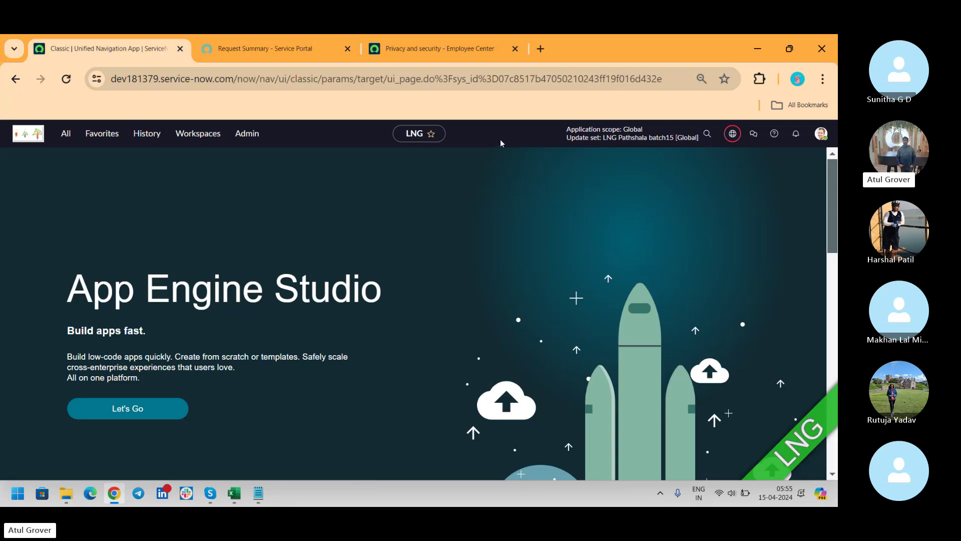
Step: Search globally for the copied request number and open the exact-match request record
click(707, 133)
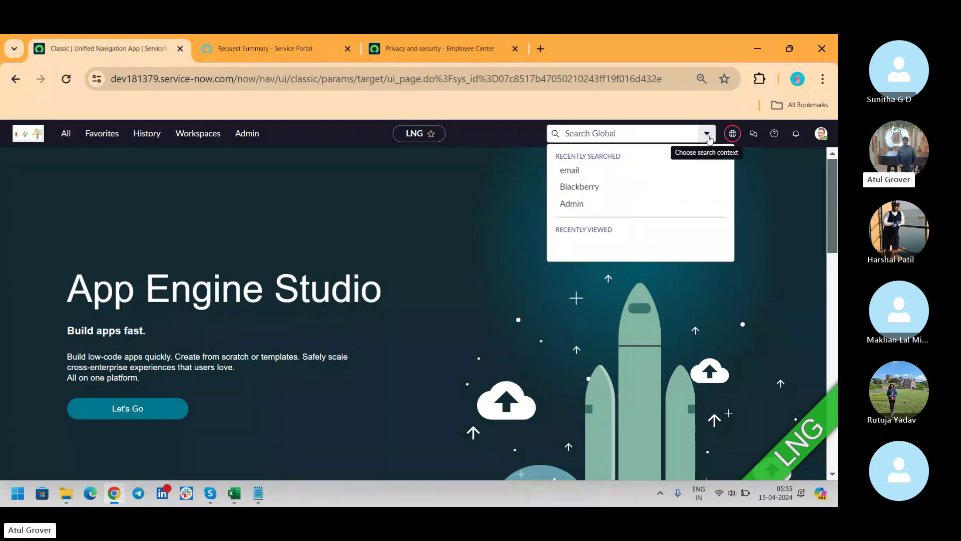
key(ctrl+v)
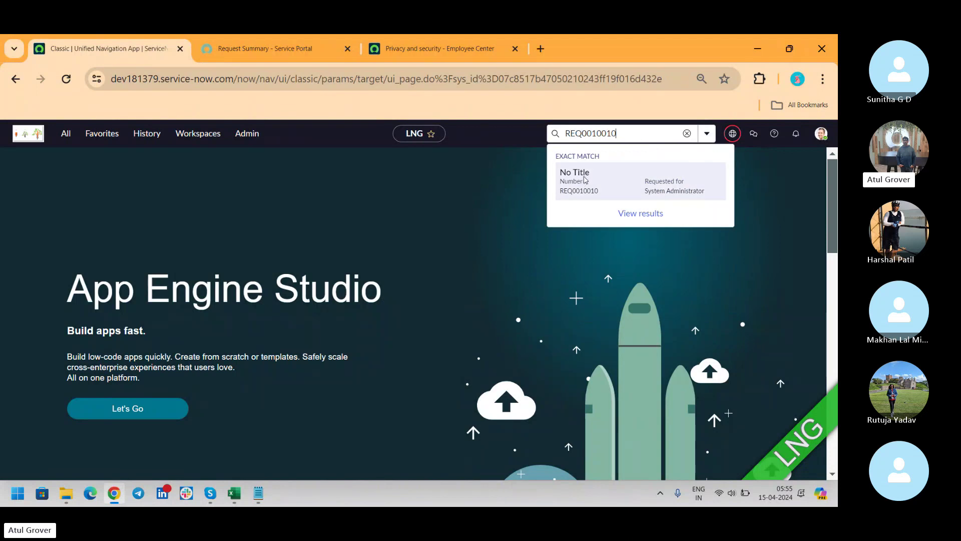
click(584, 180)
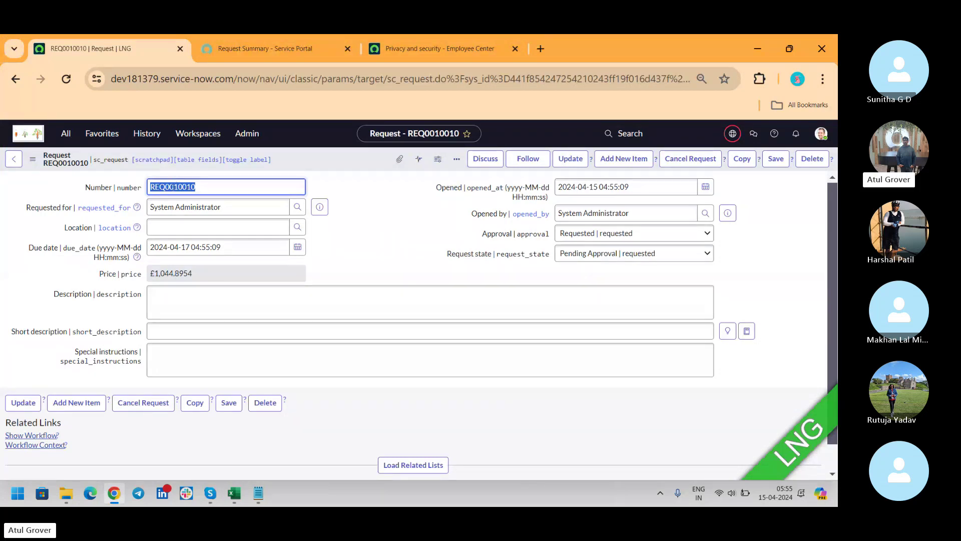
Step: Load the request's related lists showing the Apple iPhone 13 pro item, then switch to Skype
click(173, 187)
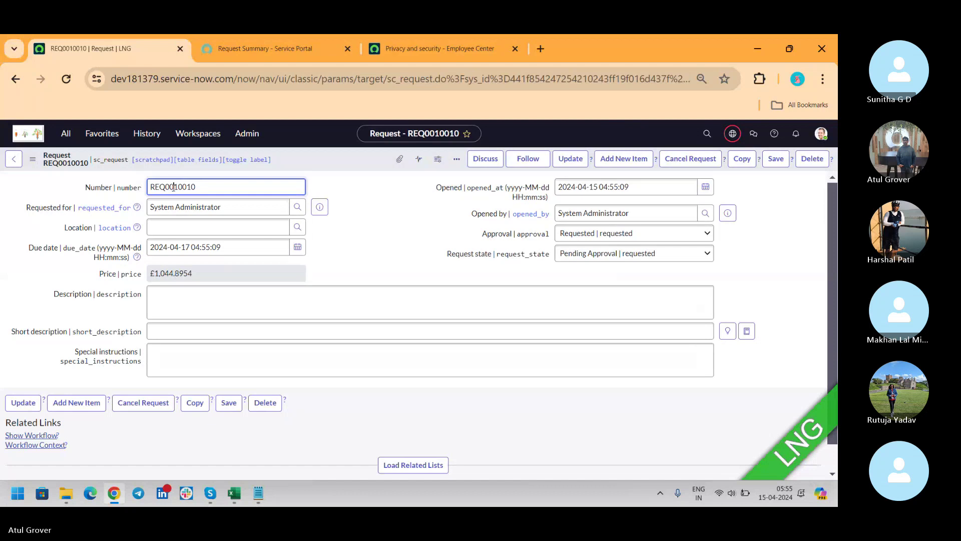
drag(165, 187, 131, 188)
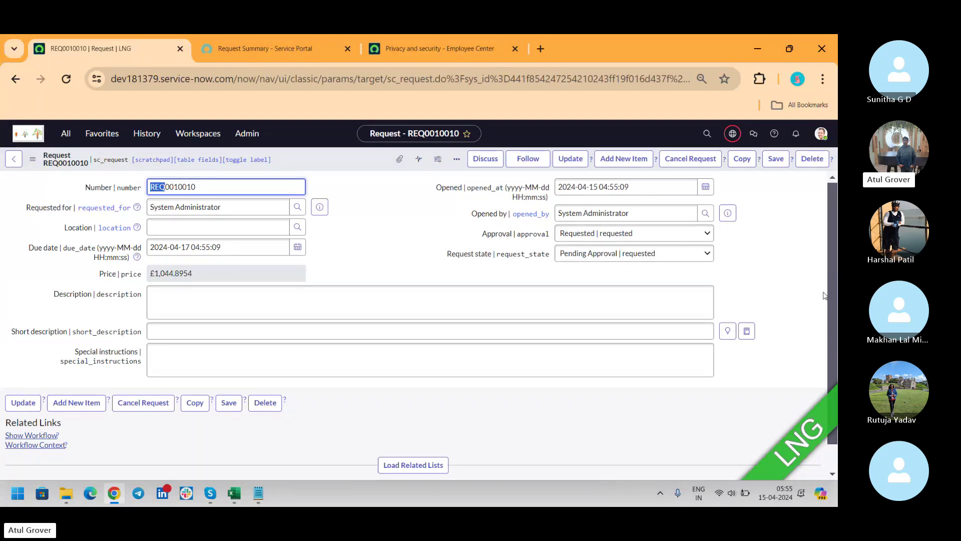
scroll(832, 277, down, 1)
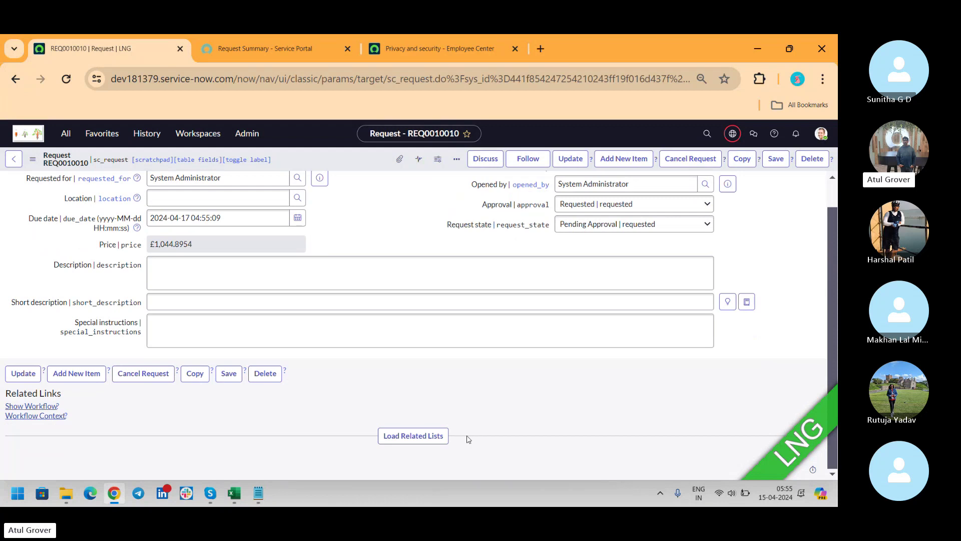
click(427, 440)
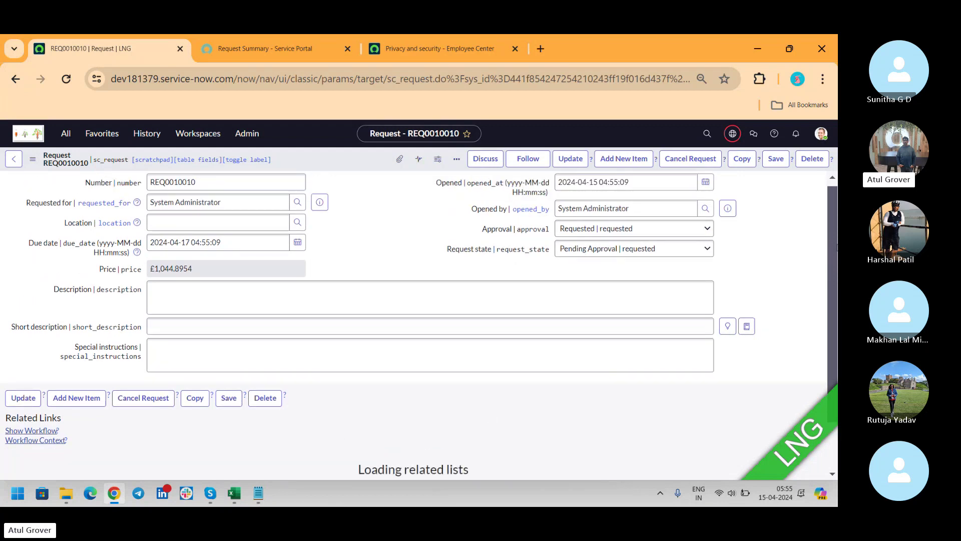
scroll(832, 344, down, 3)
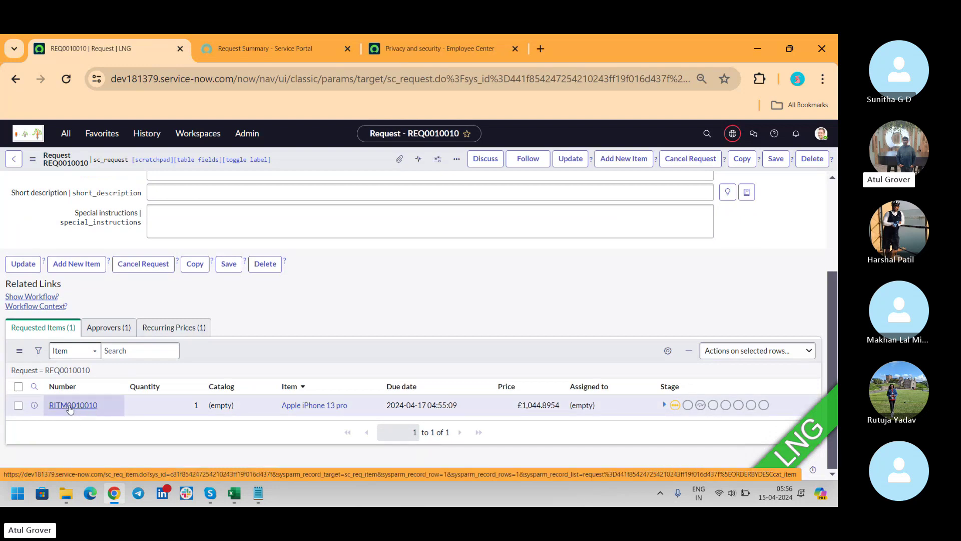
key(alt+Tab)
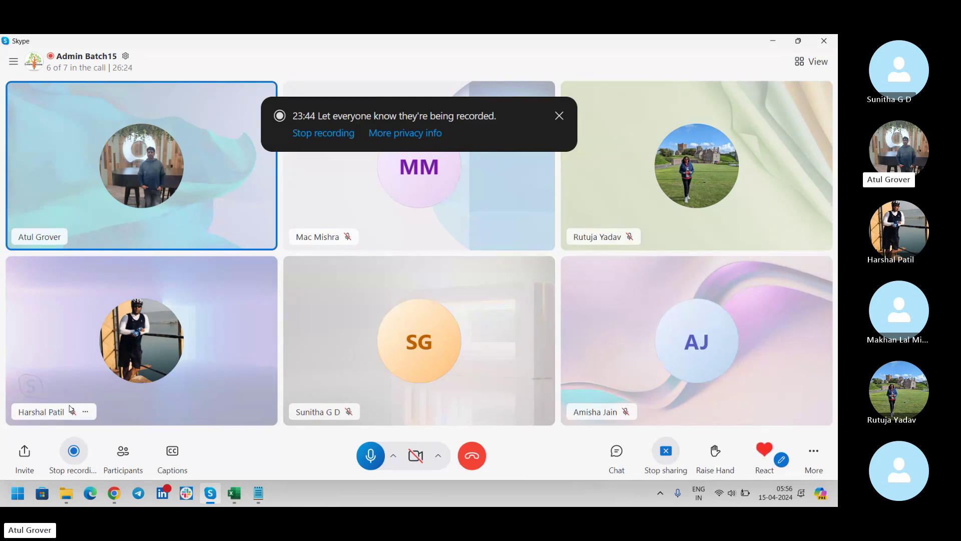
Step: Switch from the Skype call back to the ServiceNow request record in Chrome
key(alt+Tab)
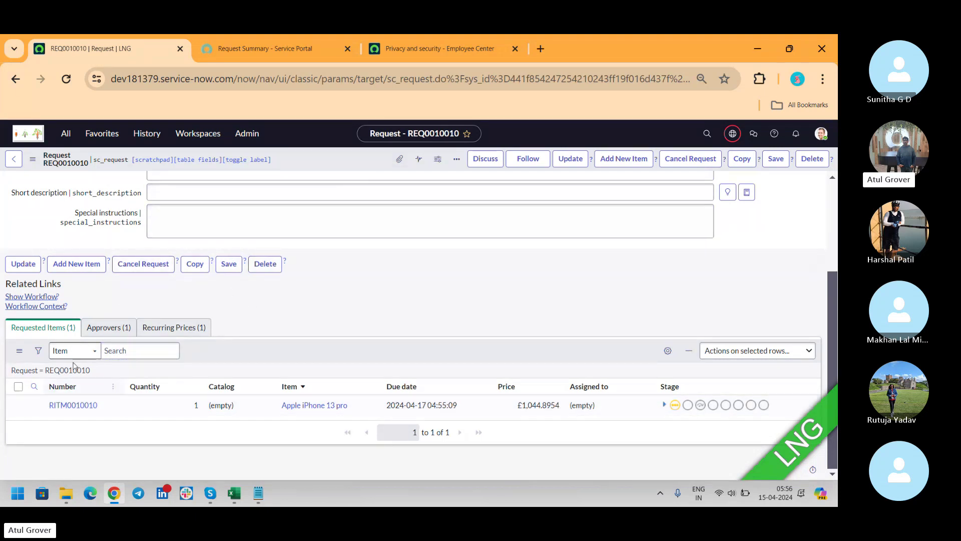
Step: Show the request's Approvers (1) list with its single Requested approval
click(113, 334)
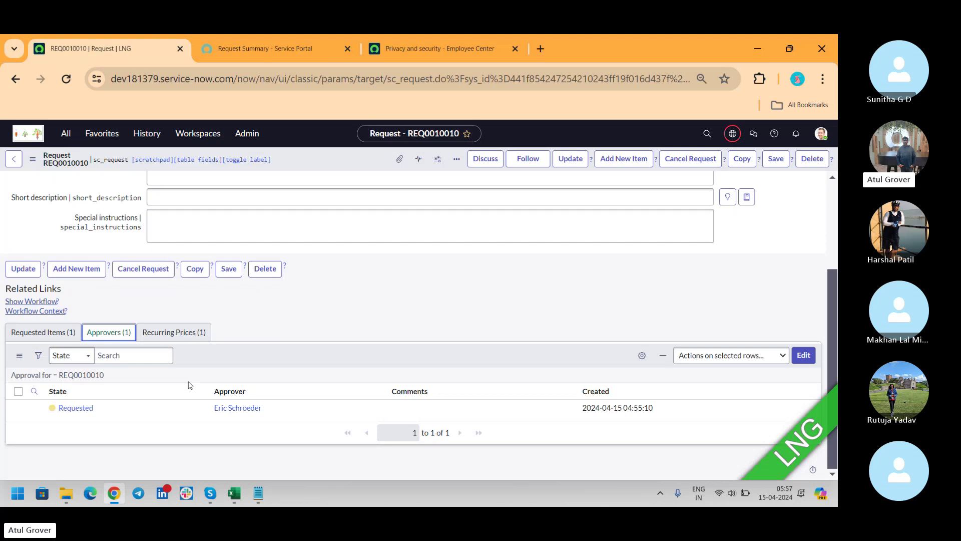
Step: Open the Apple iPhone 13 pro requested item in a new tab and load its related lists
click(43, 332)
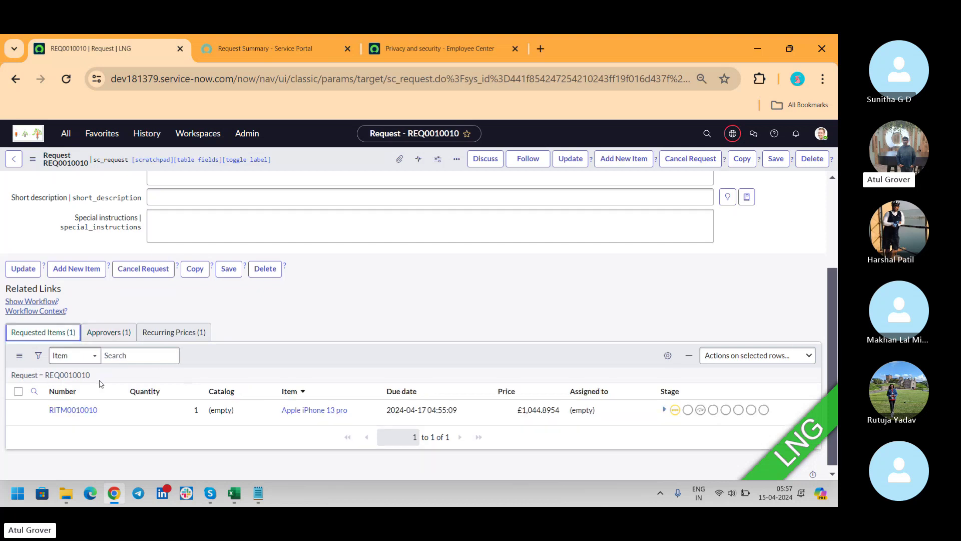
middle_click(83, 412)
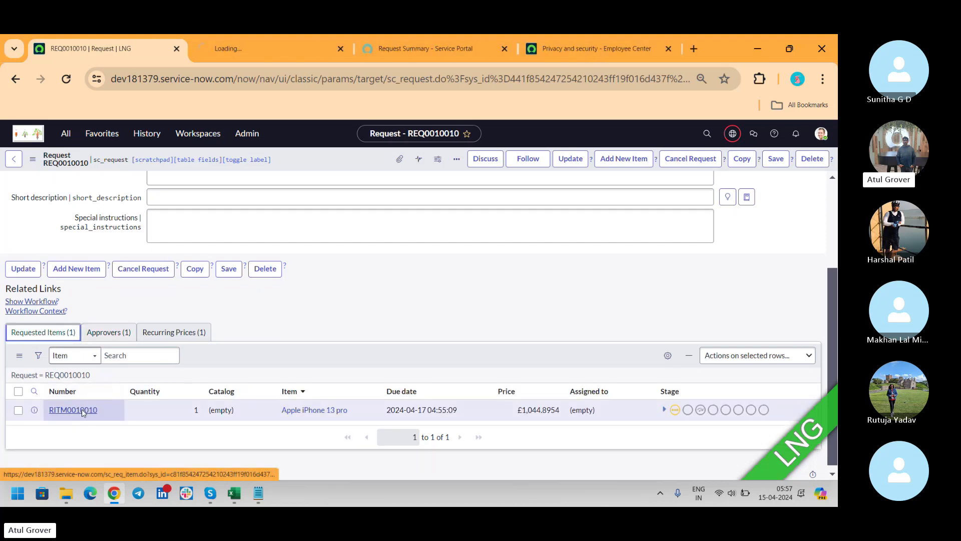
click(268, 55)
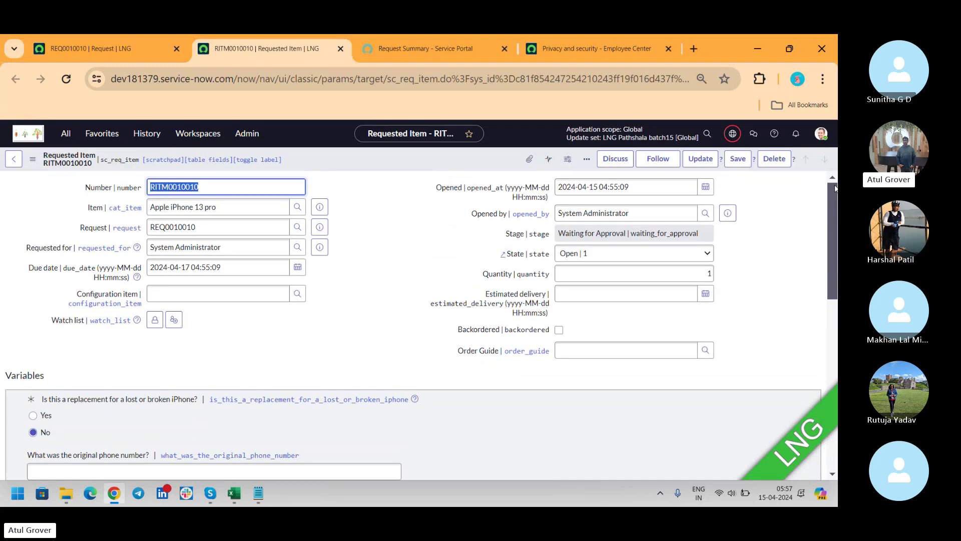
drag(835, 188, 821, 368)
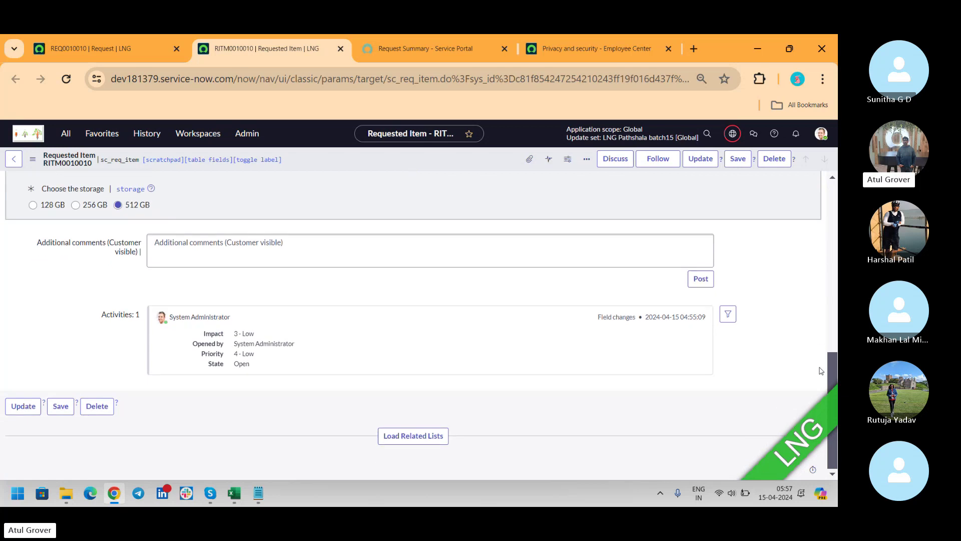
click(415, 435)
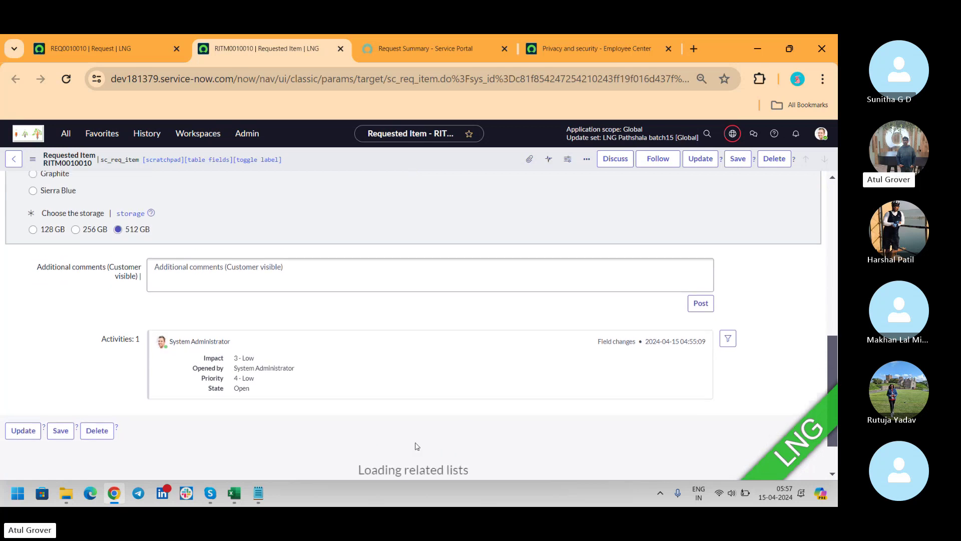
scroll(831, 365, down, 3)
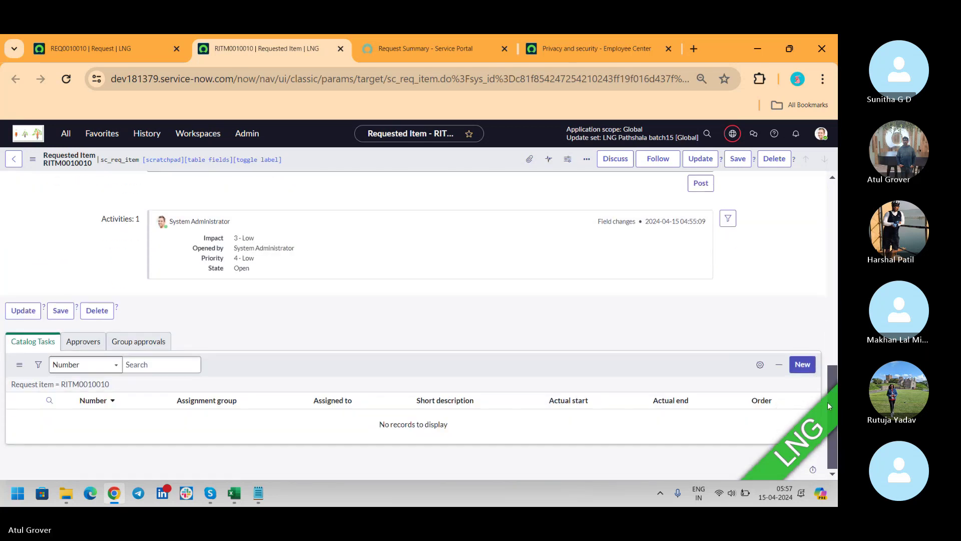
Step: On REQ0010010's Approvers list, set the approval State to Approved, save, and refresh the list
click(150, 48)
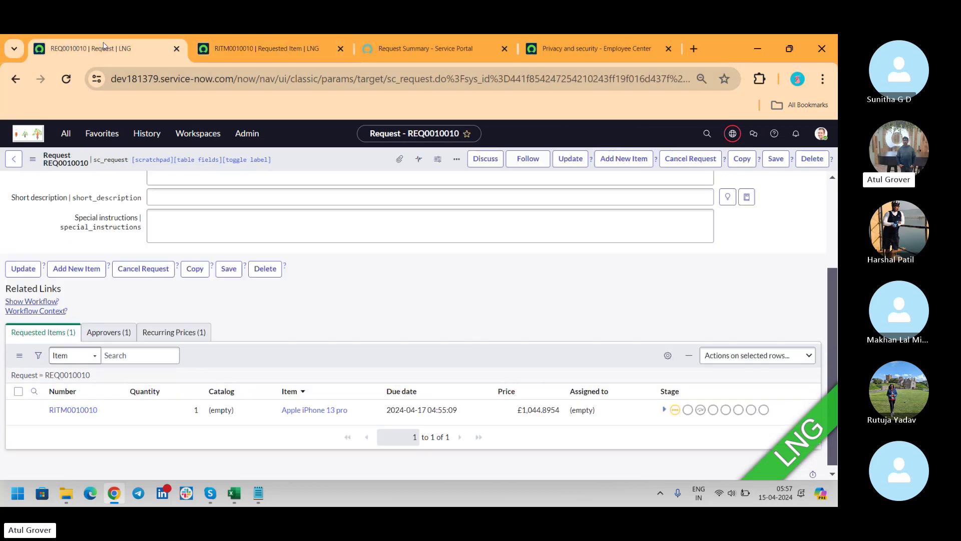
click(110, 332)
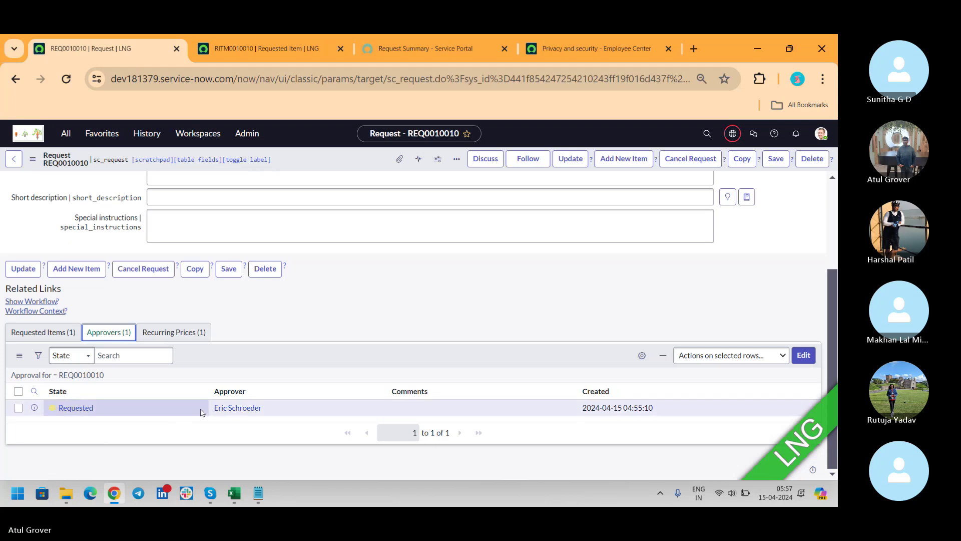
click(157, 408)
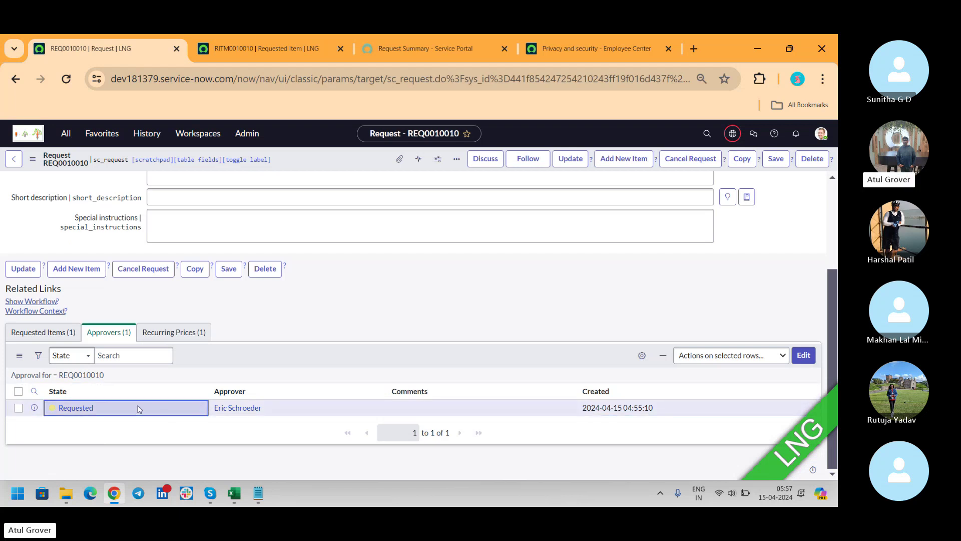
double_click(138, 409)
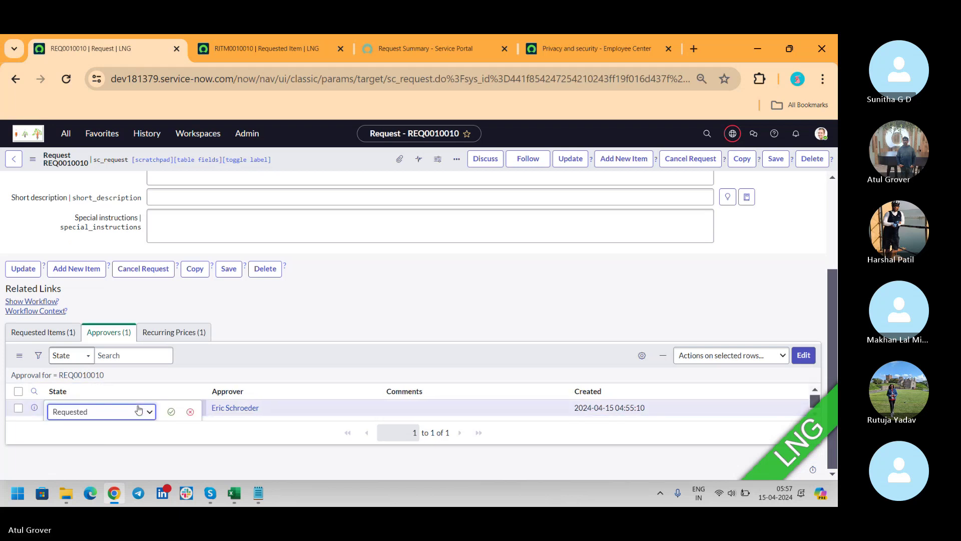
click(128, 414)
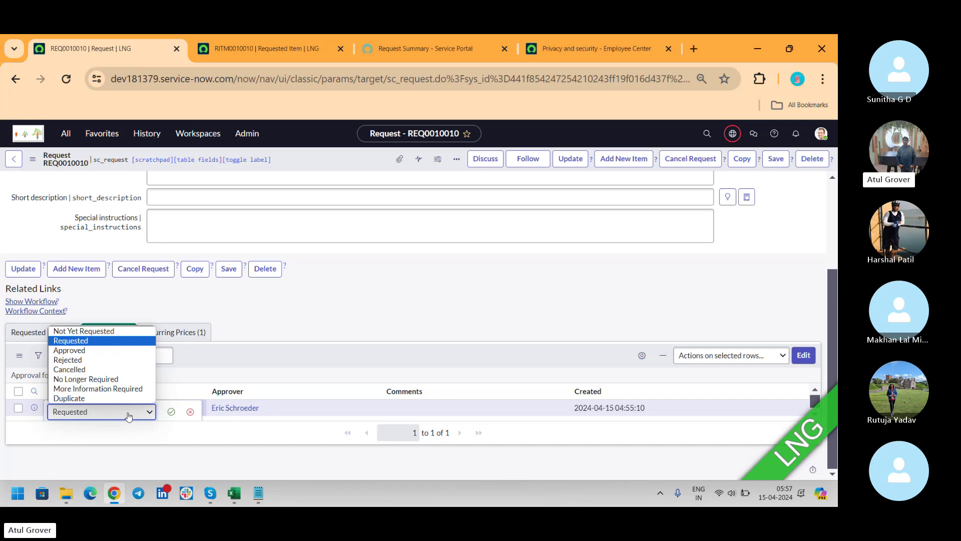
click(93, 350)
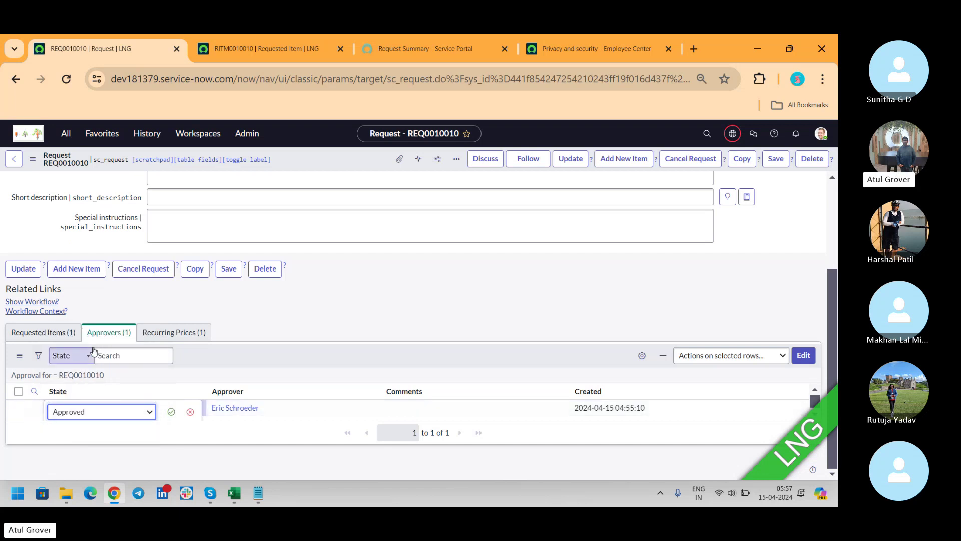
click(172, 413)
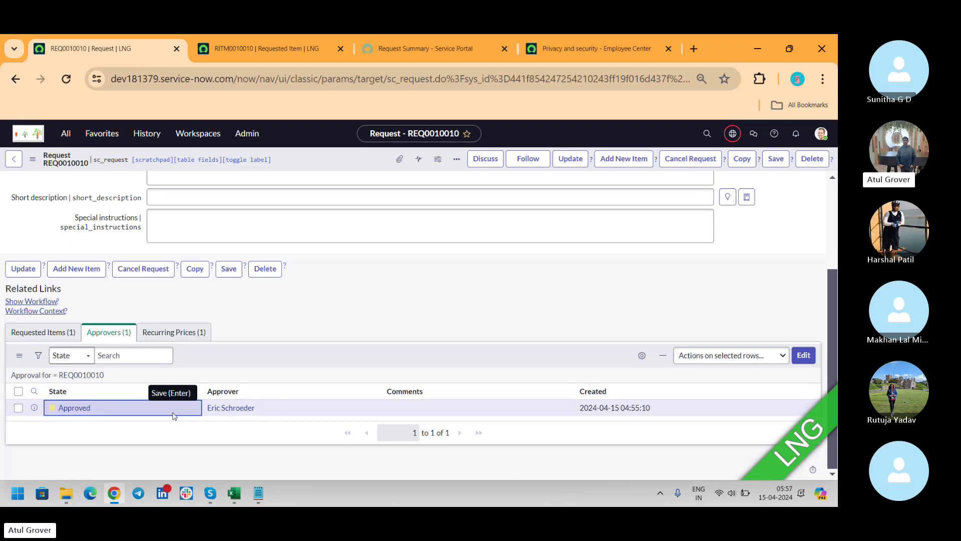
right_click(298, 360)
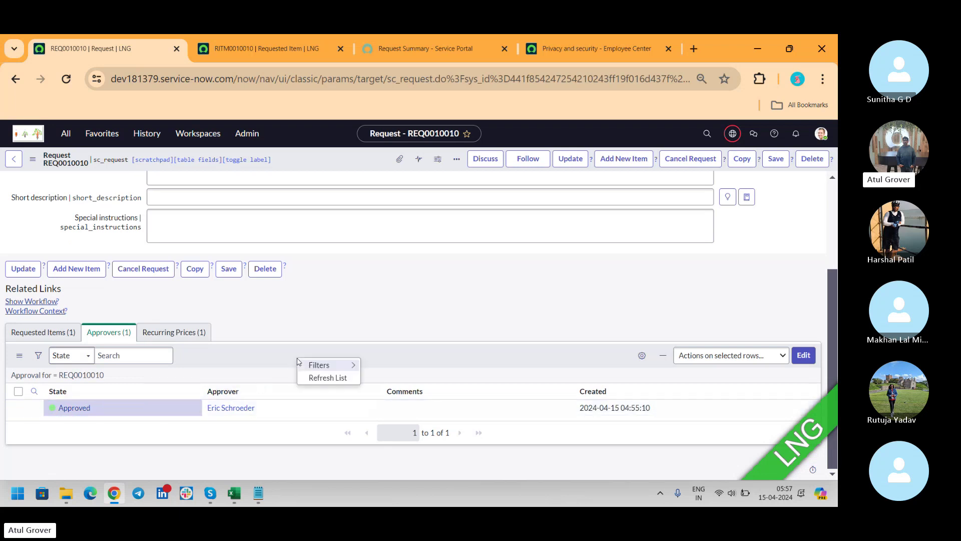
click(314, 379)
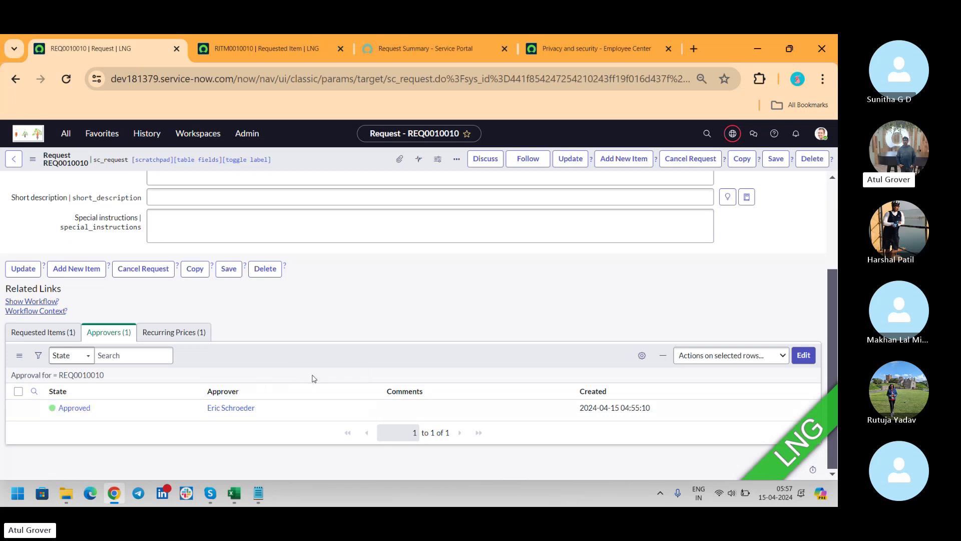
Step: Reload the RITM0010010 form to reveal catalog task SCTASK0010013, then switch to Skype
click(240, 55)
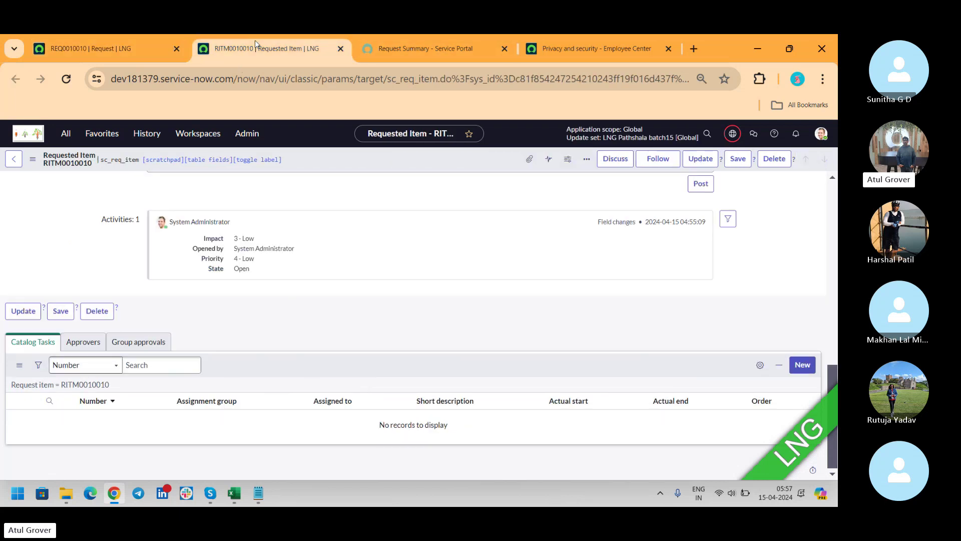
right_click(326, 167)
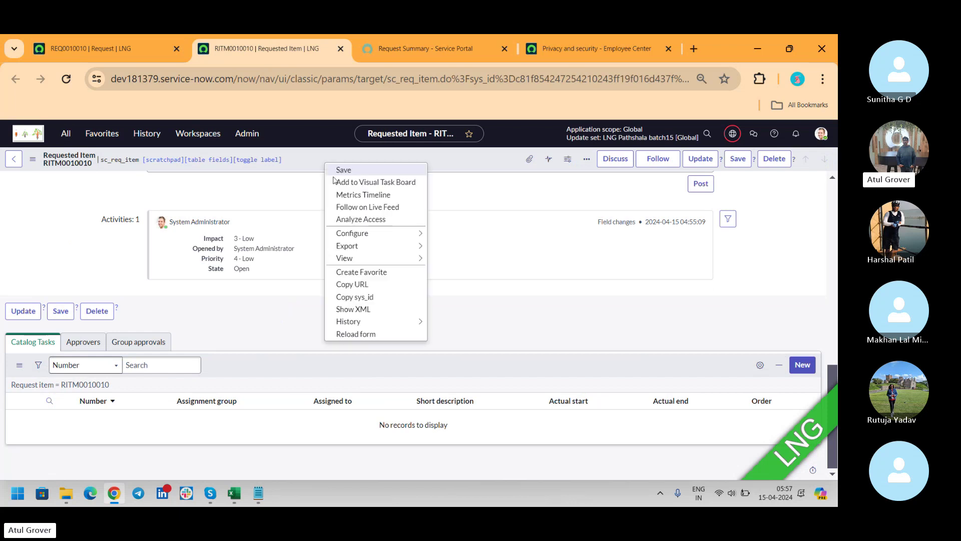
click(355, 334)
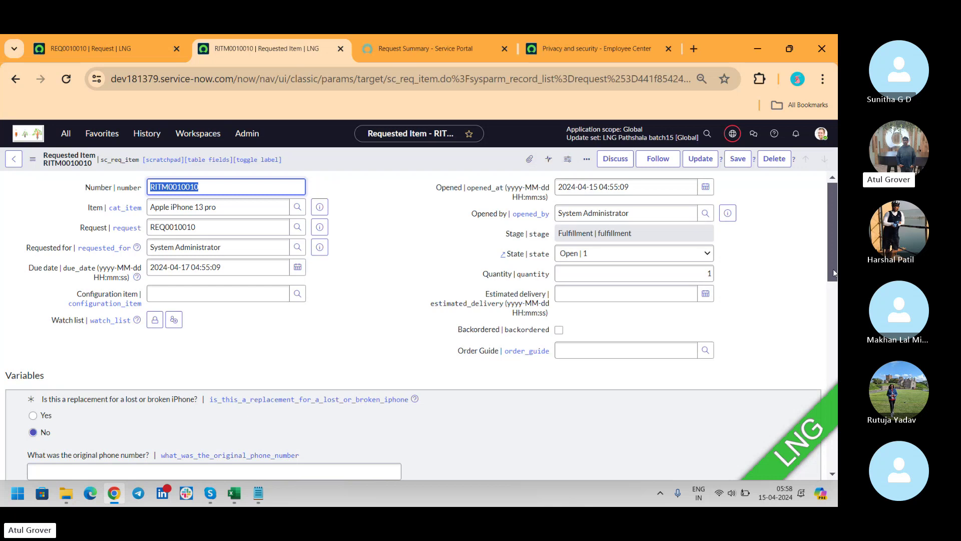
drag(832, 193, 830, 387)
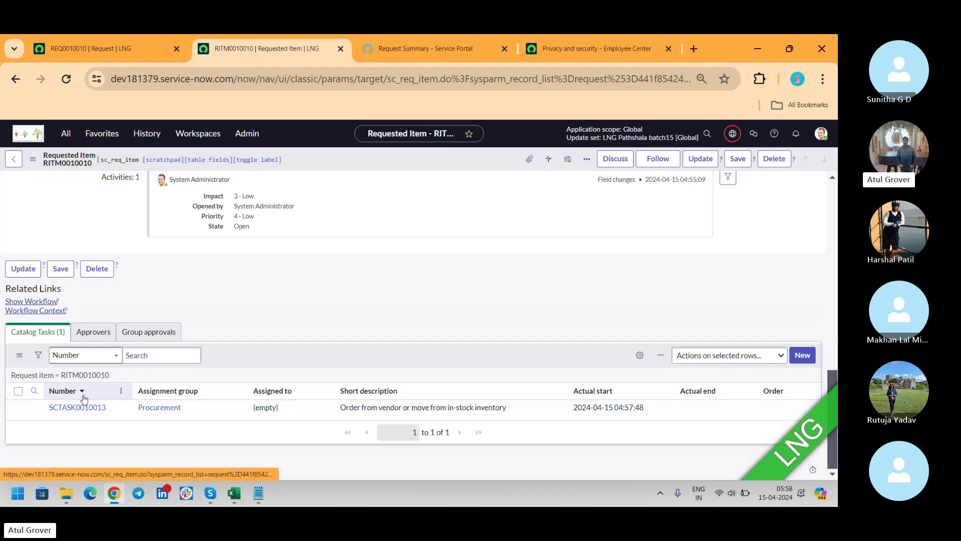
key(alt+Tab)
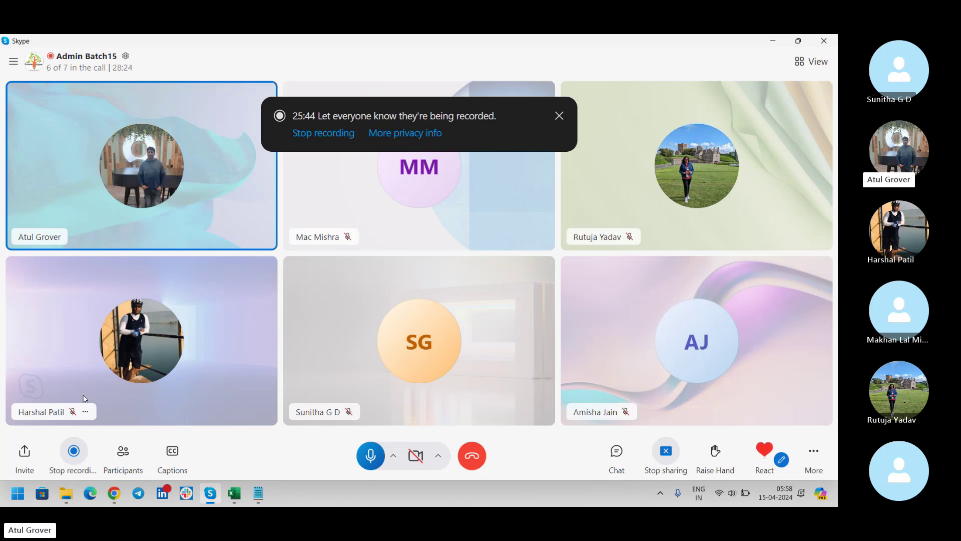
Step: Switch from Skype back to RITM0010010 showing catalog task SCTASK0010013
key(alt+Tab)
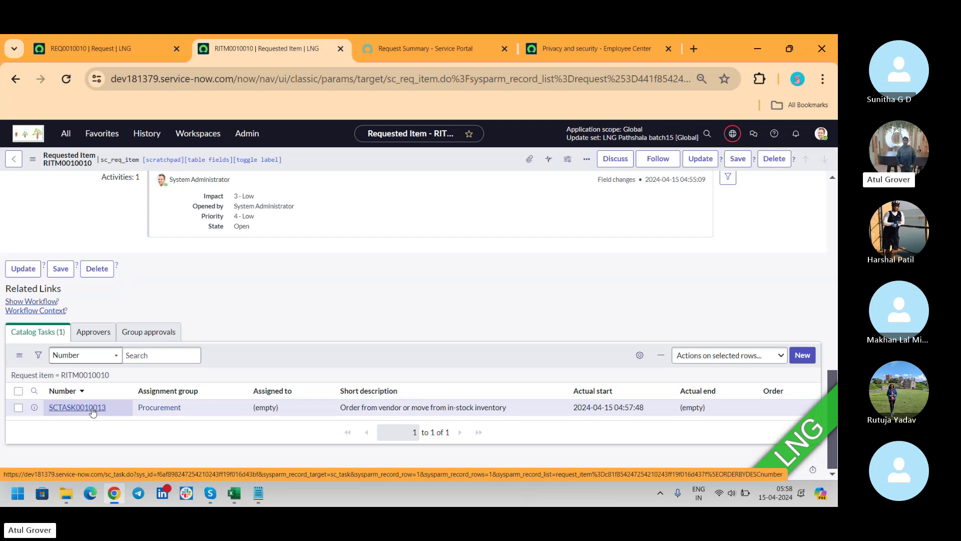
Step: Bring the Skype Admin Batch15 call window back in front of the browser
key(alt+Tab)
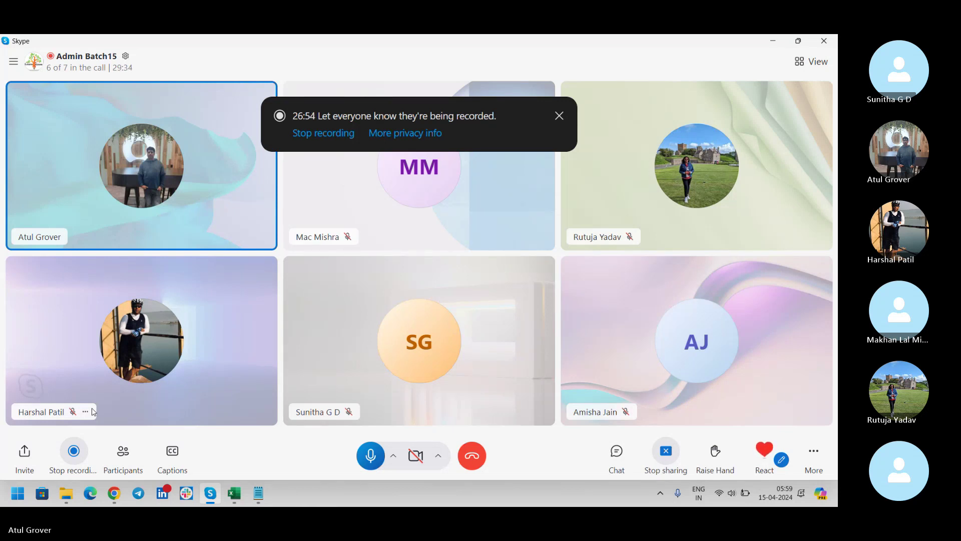
Step: Return to the Chrome ServiceNow window showing requested item RITM0010010
key(alt+Tab)
key(alt+Tab)
key(alt+Tab)
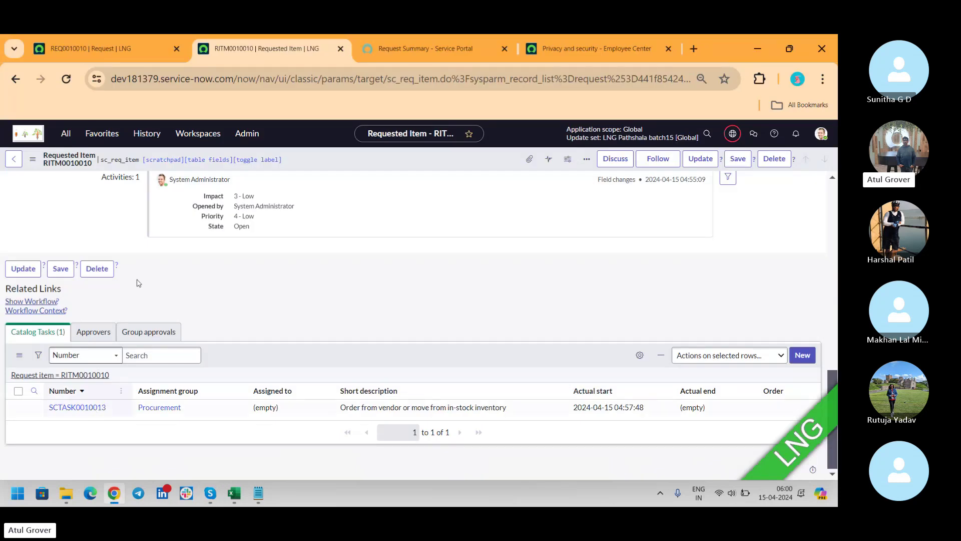
Step: Load the Service Portal home at sp?id=index, then return to request REQ0010010
click(570, 49)
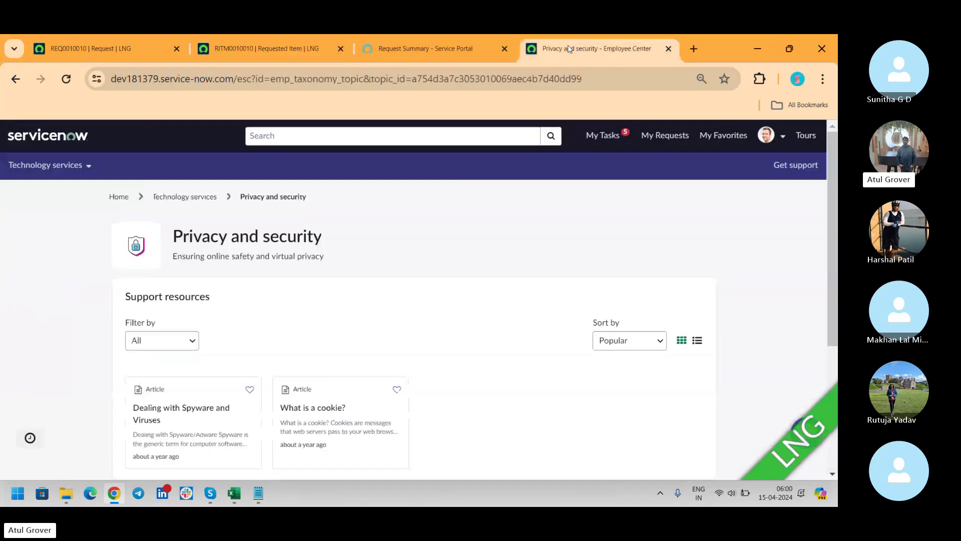
click(417, 50)
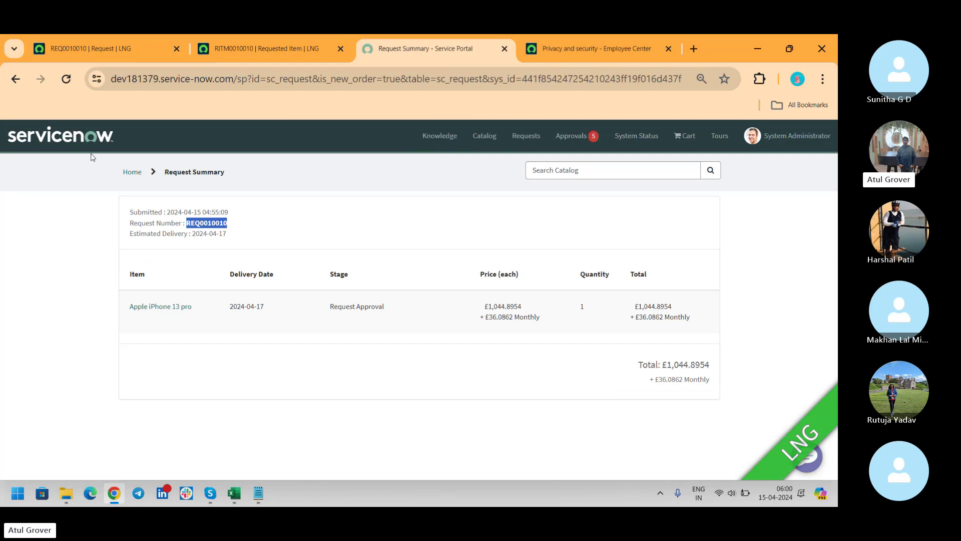
click(74, 143)
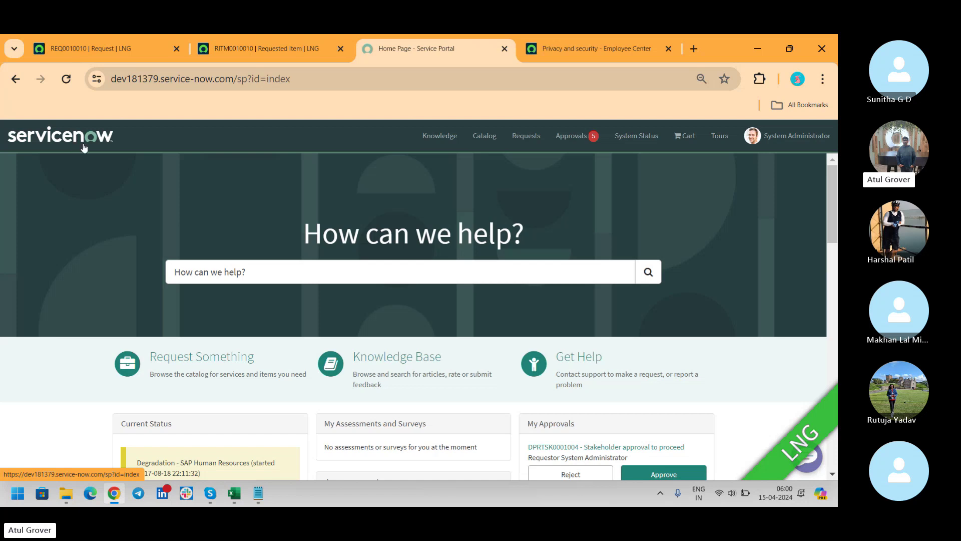
drag(304, 230, 566, 231)
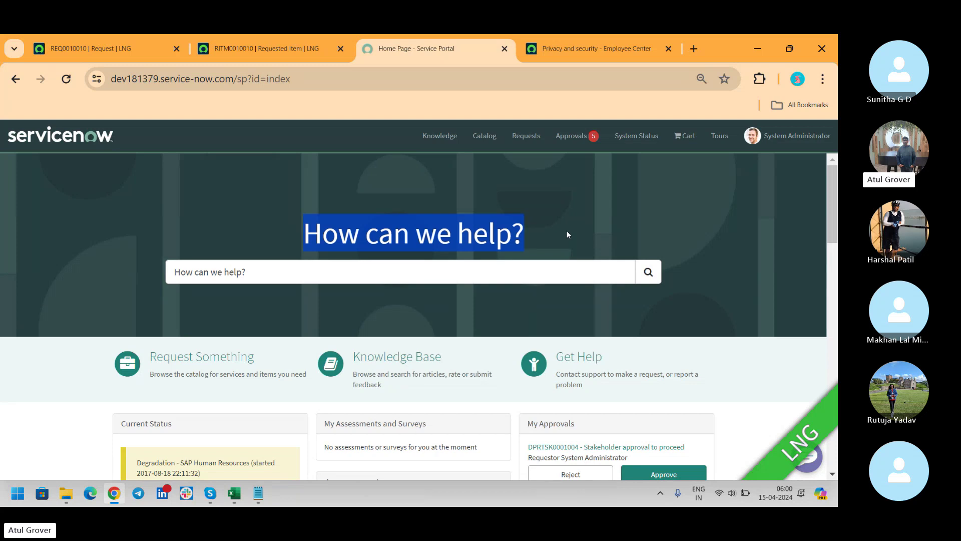
click(267, 272)
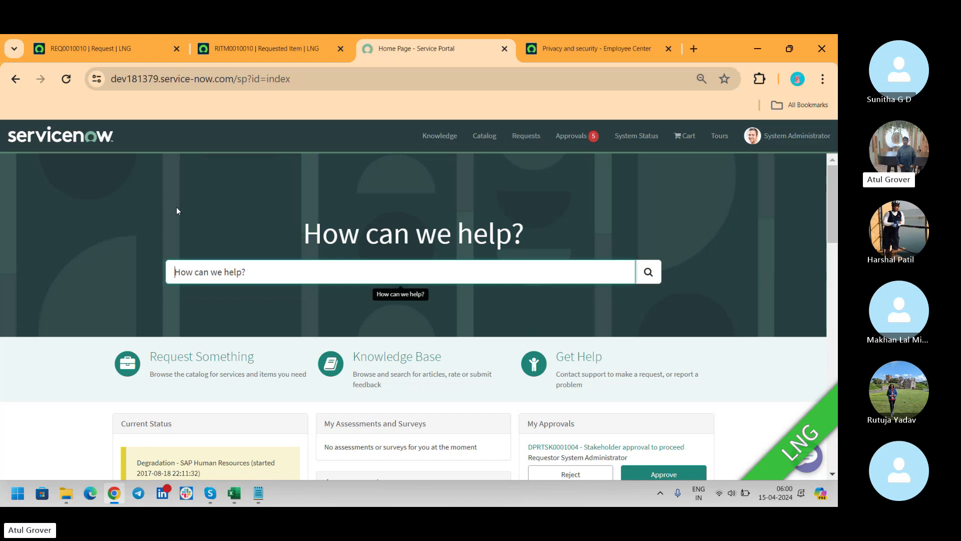
click(125, 42)
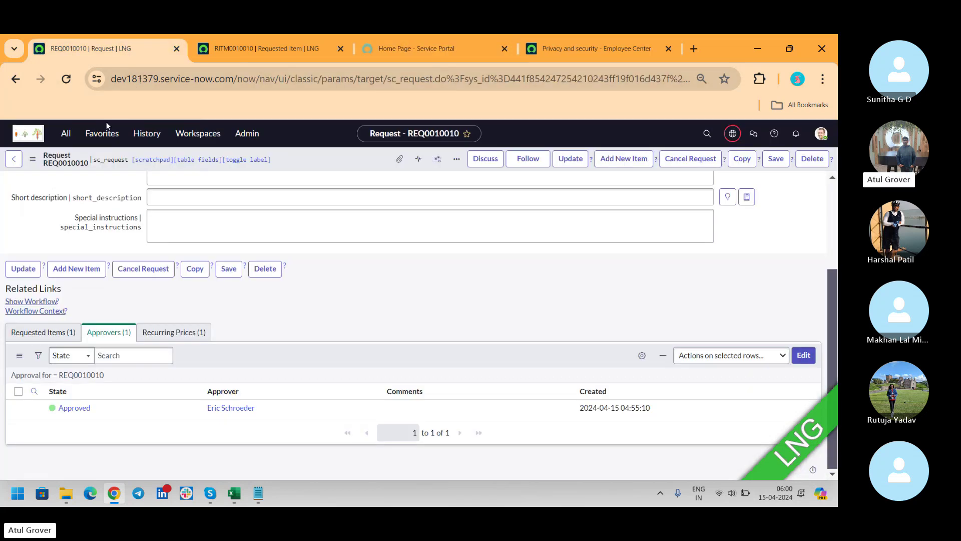
Step: Open the Service Portal record from the Portals list via the 'portals' filter
click(73, 142)
text(portals)
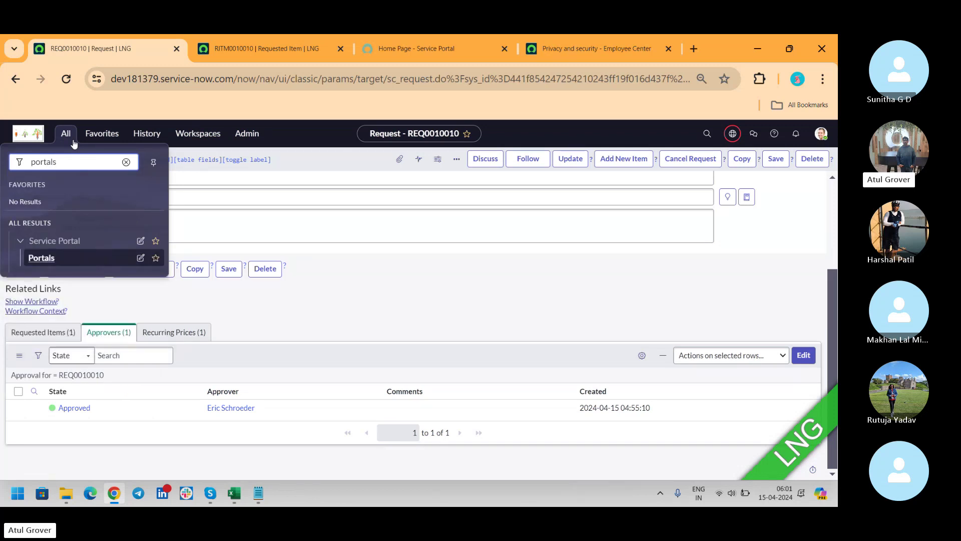
click(54, 257)
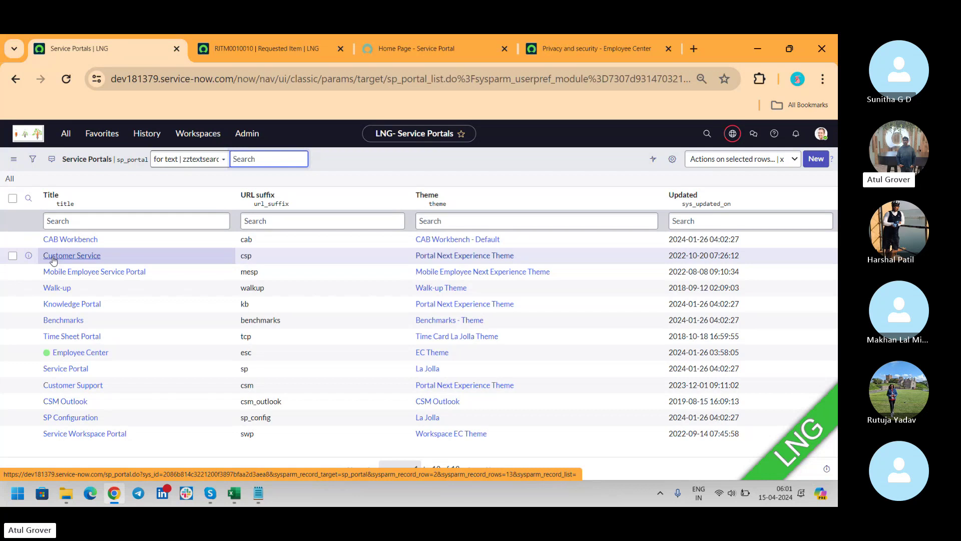
click(74, 370)
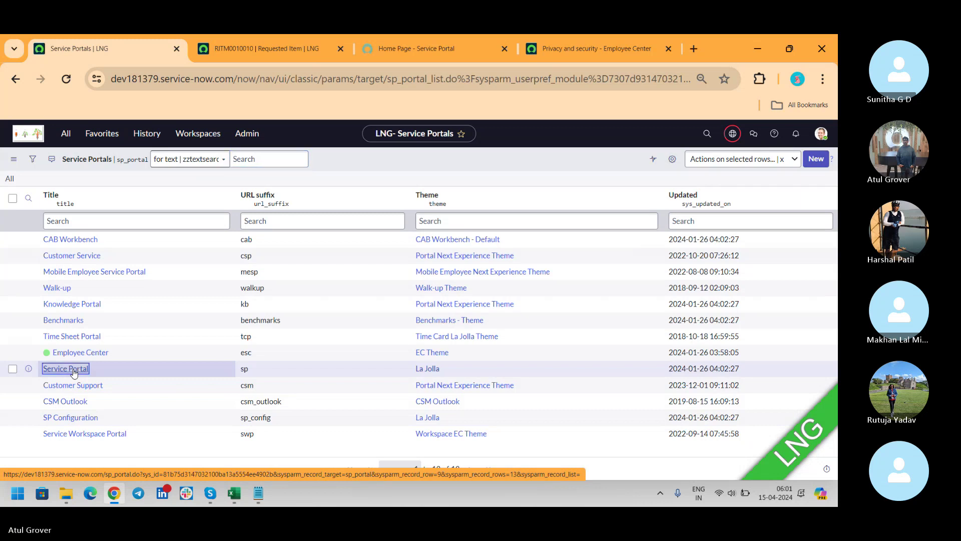
click(614, 47)
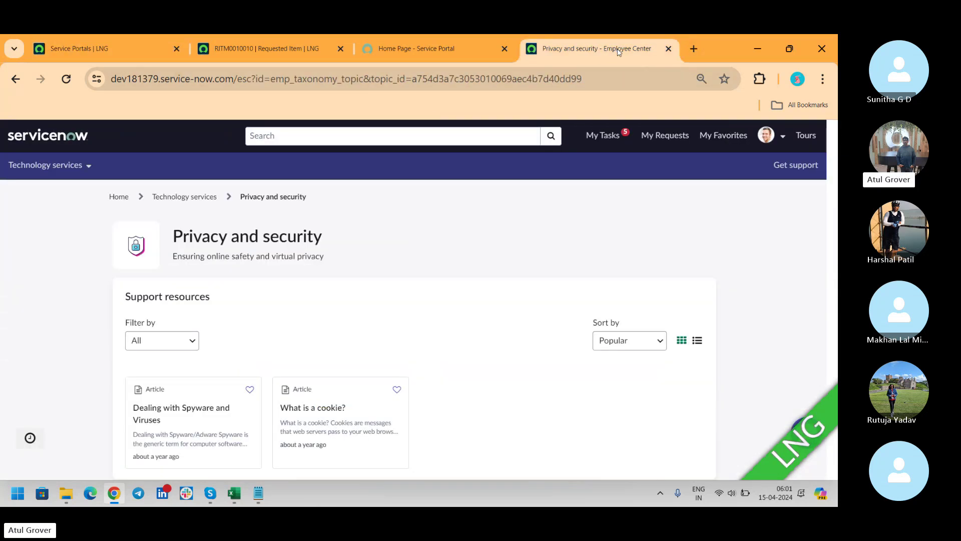
click(669, 49)
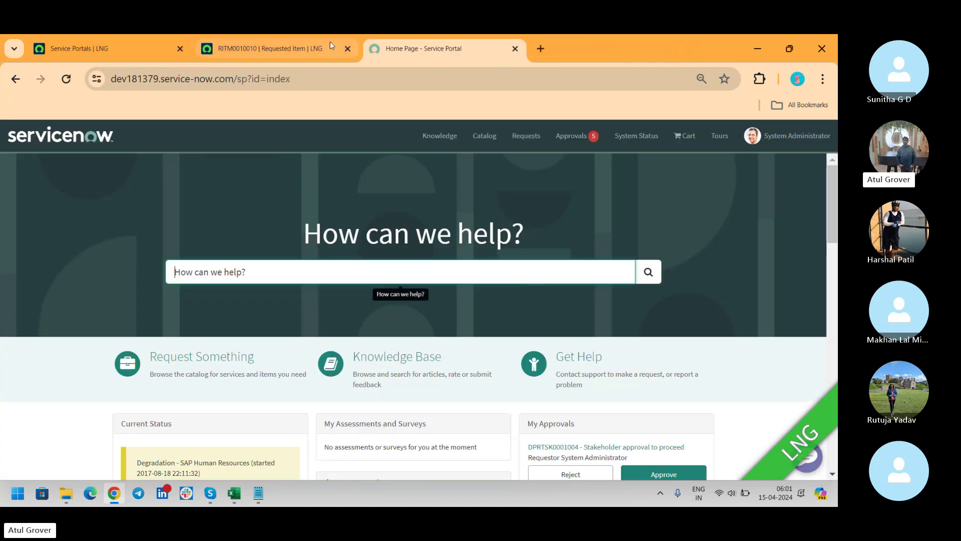
click(109, 61)
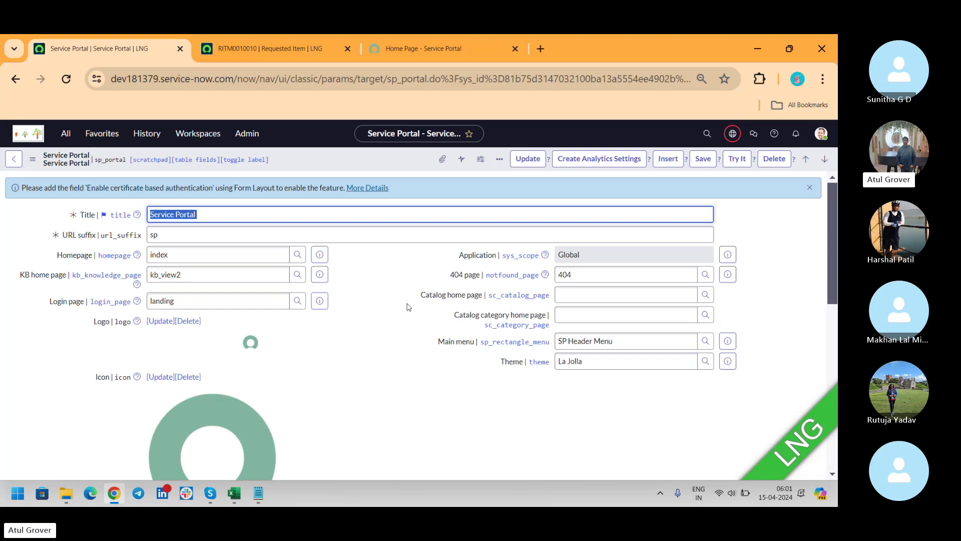
Step: Trim the portal home address, removing ?id=index to leave the sp suffix
click(432, 49)
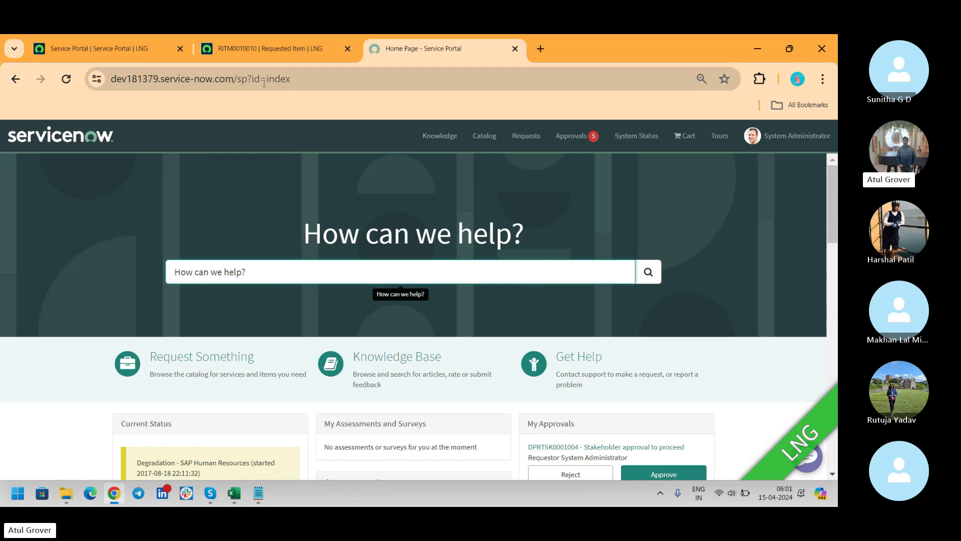
click(108, 44)
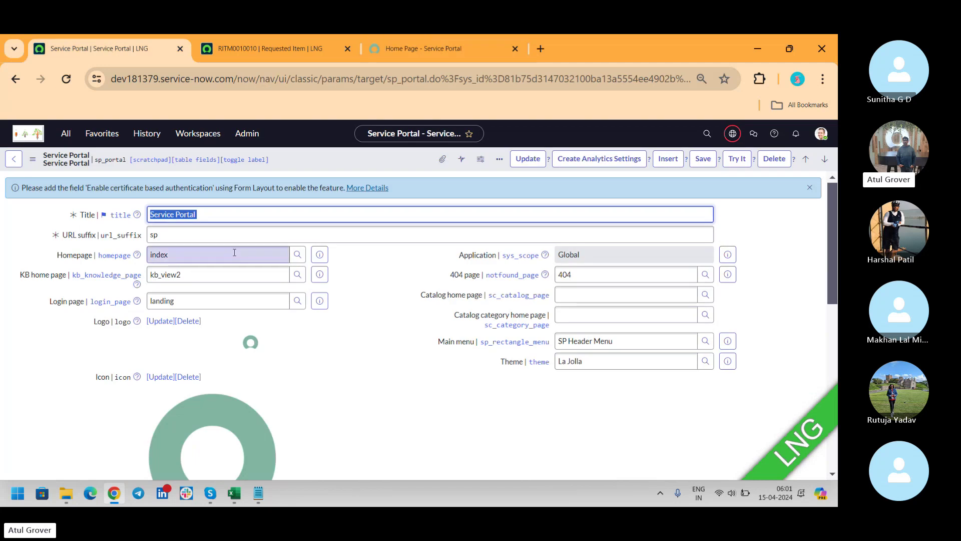
click(203, 254)
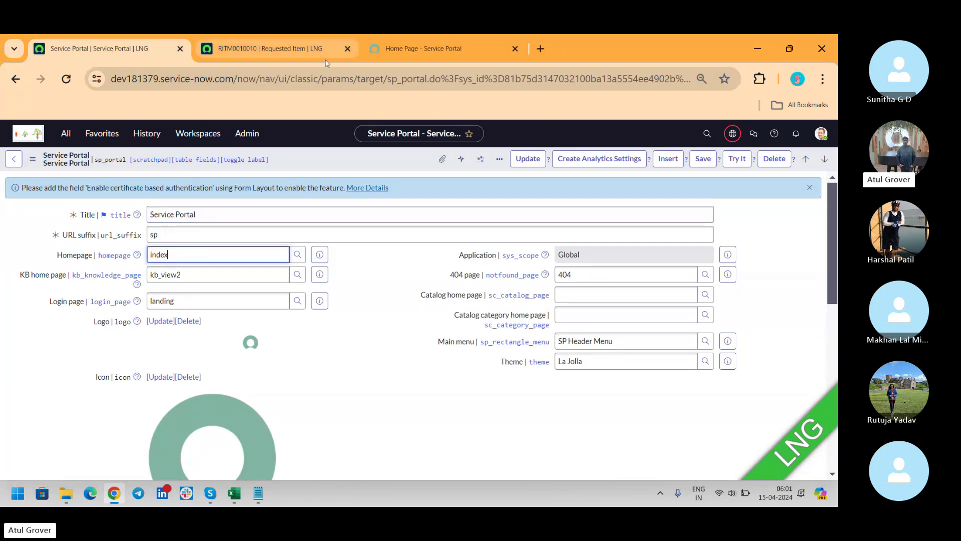
click(379, 58)
drag(279, 78, 516, 84)
key(BackSpace)
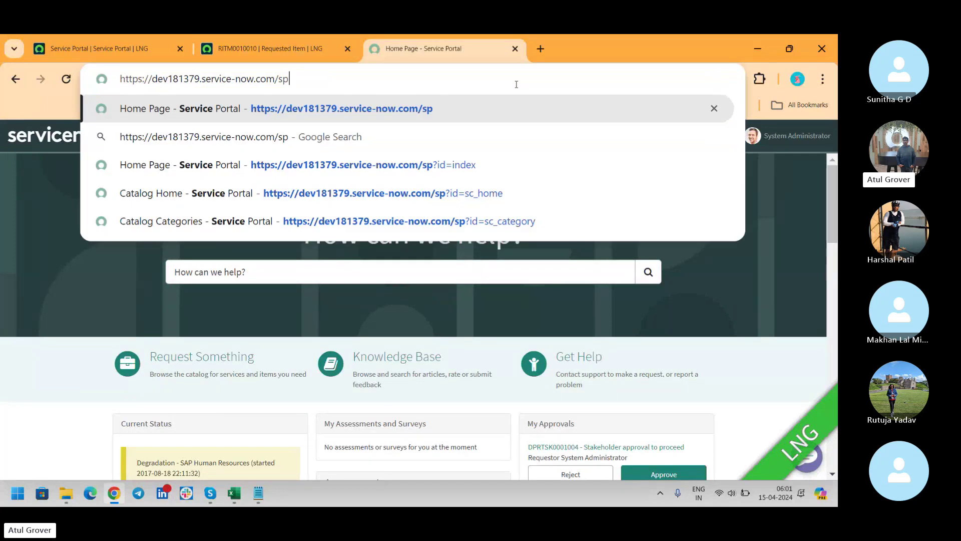
key(shift+Left)
key(shift+Left)
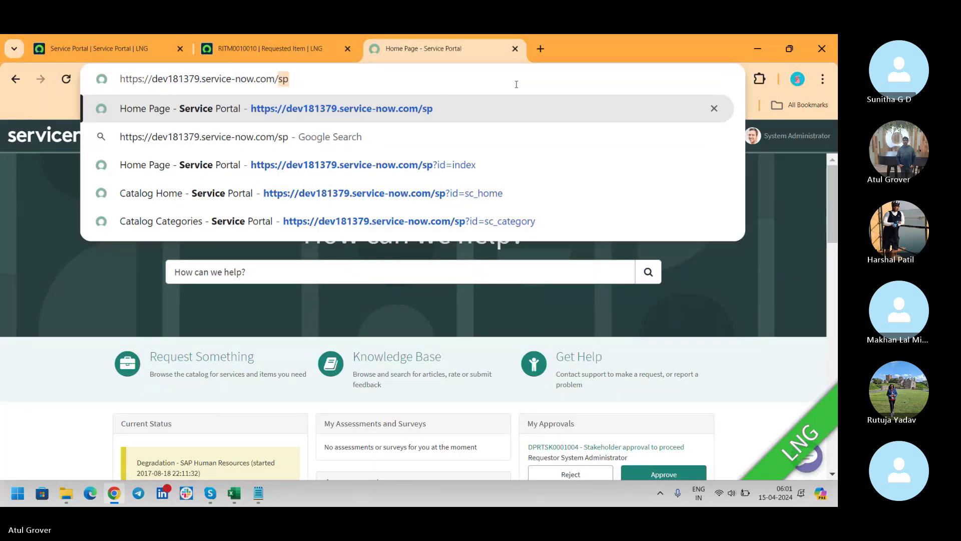
Step: Clear the old 'sp' value from the record's URL suffix field
click(118, 42)
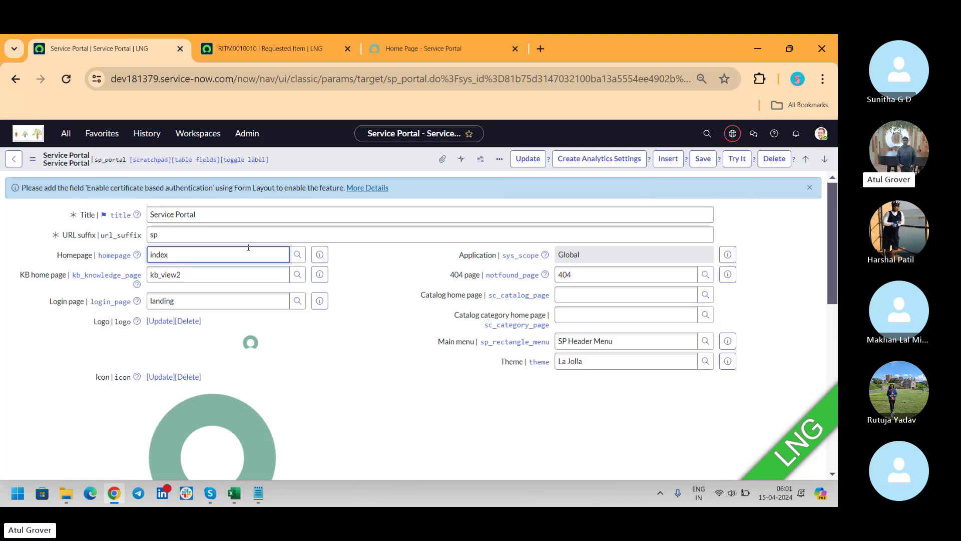
click(171, 237)
key(BackSpace)
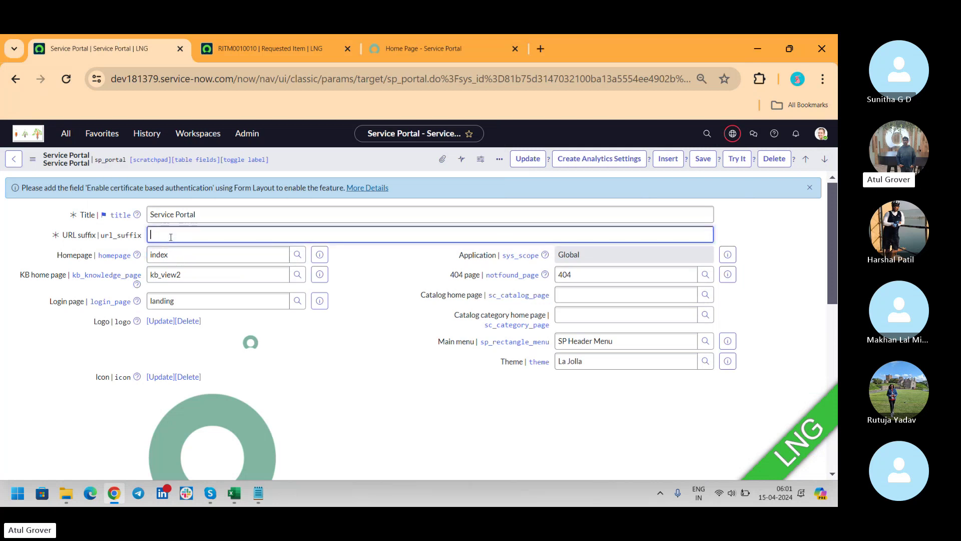
Step: Save the URL suffix as 'lngp' and load the portal at /lngp
text(lngp)
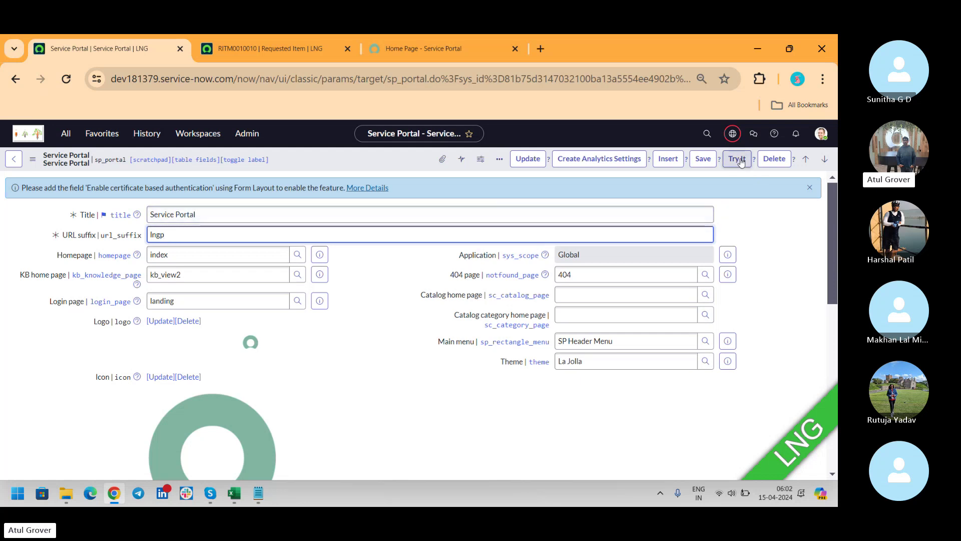
click(697, 159)
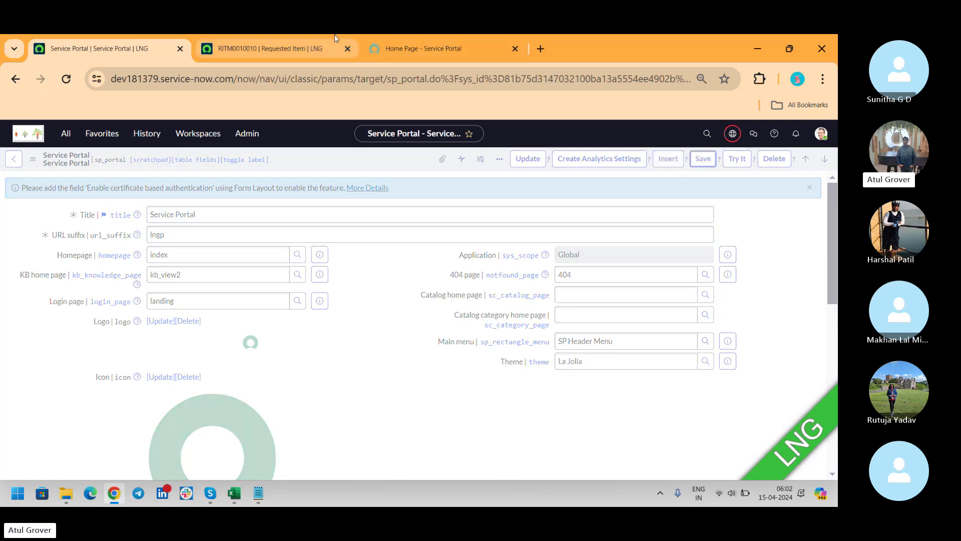
click(409, 46)
double_click(276, 86)
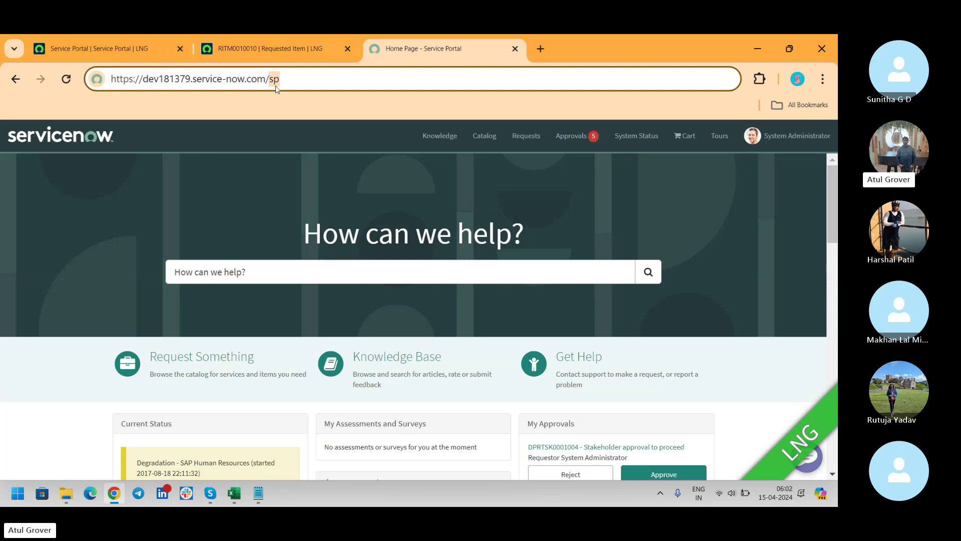
key(BackSpace)
text(lngp)
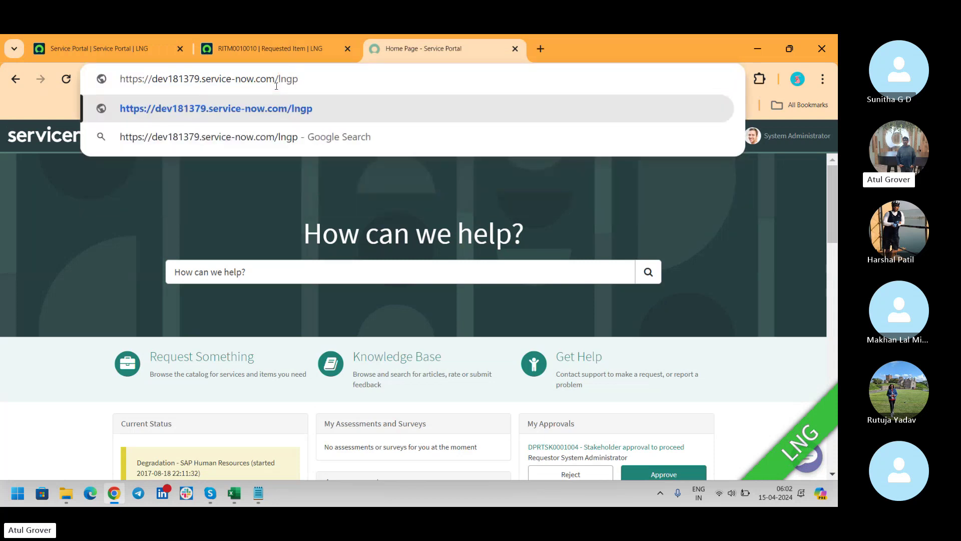
key(Return)
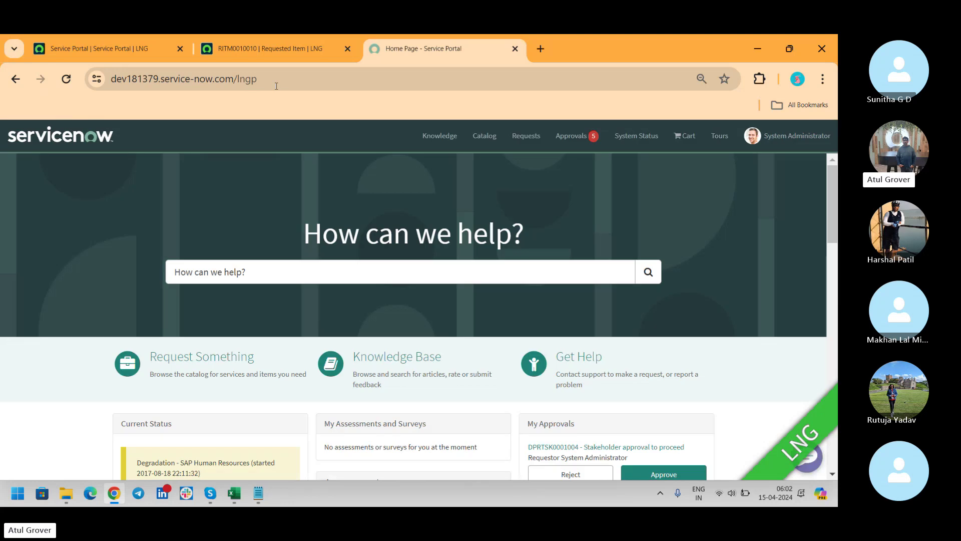
Step: Confirm the /lngp portal uses page id index, then start editing the Homepage field
key(alt+Tab)
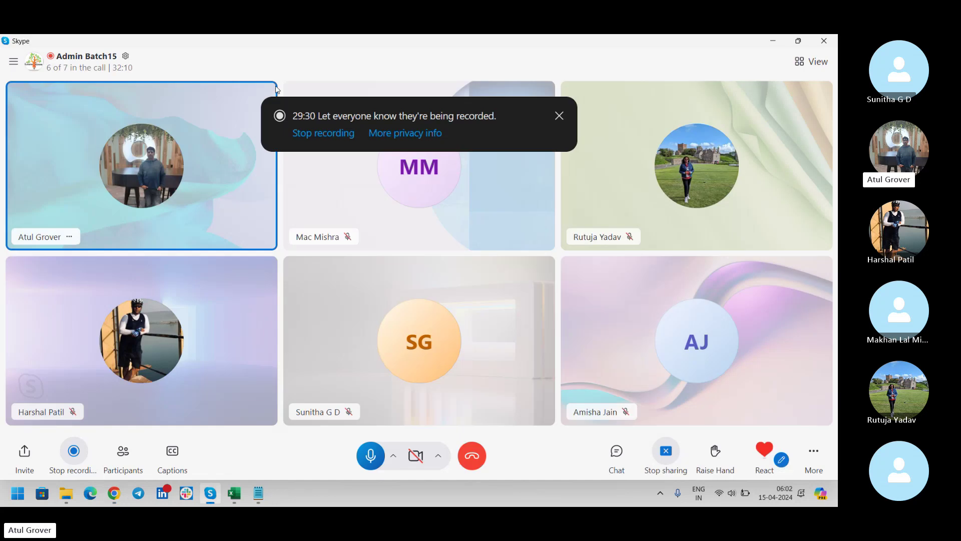
key(alt+Tab)
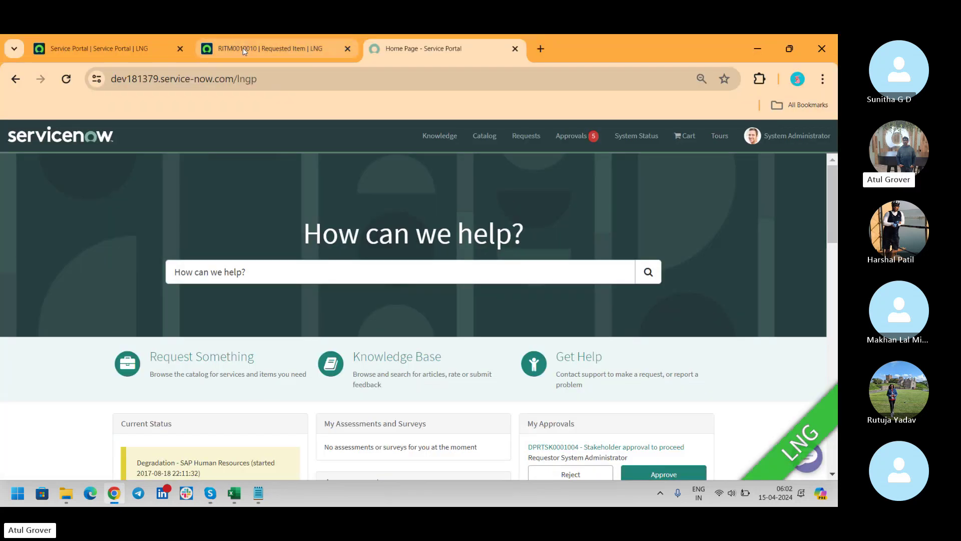
click(100, 49)
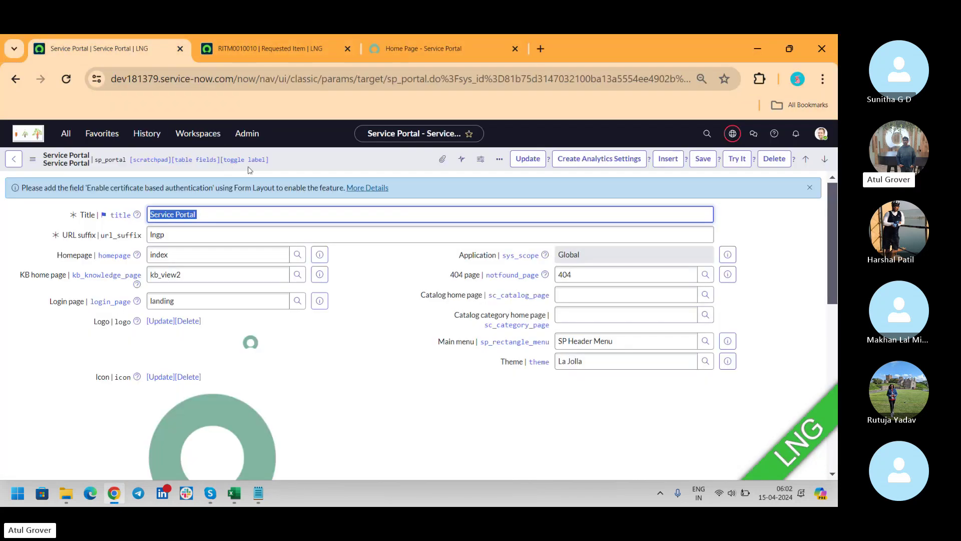
key(Tab)
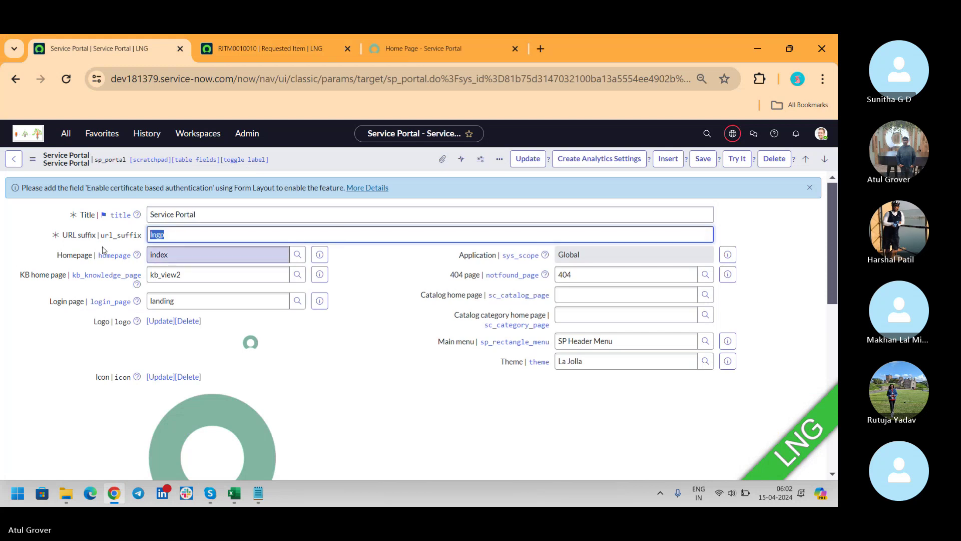
click(465, 50)
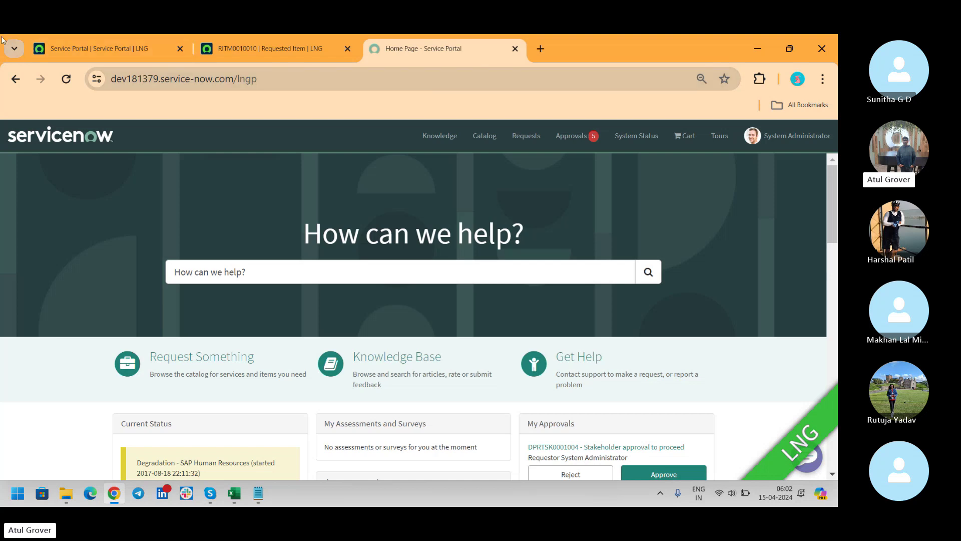
click(99, 47)
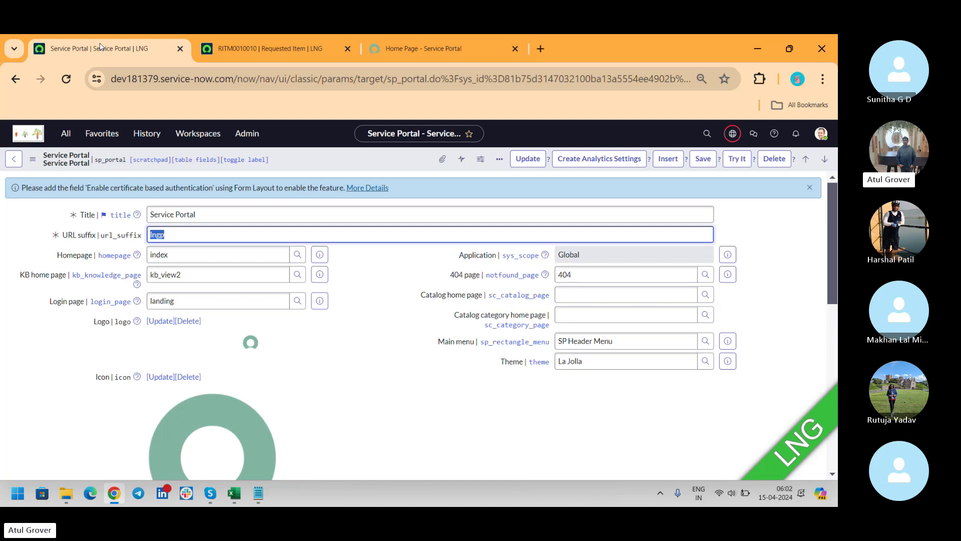
click(471, 49)
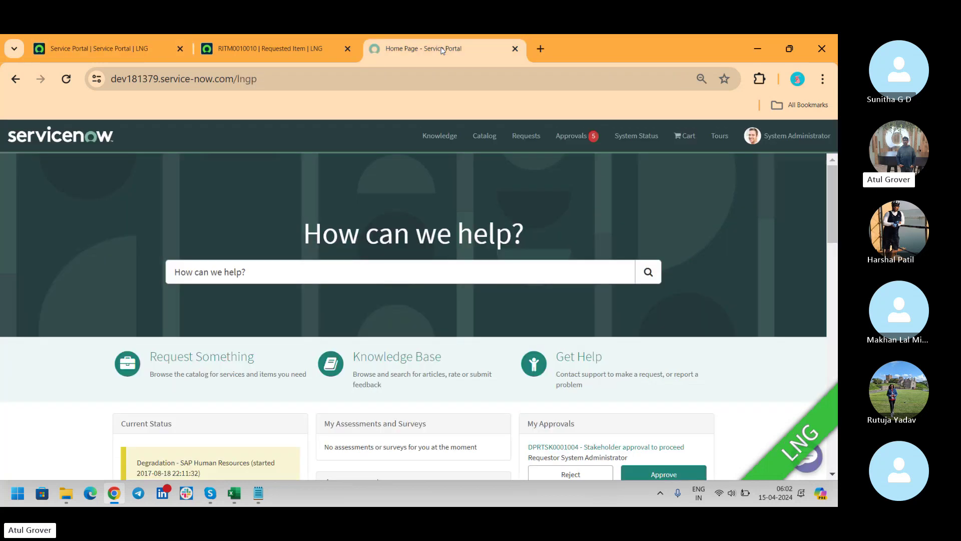
click(87, 141)
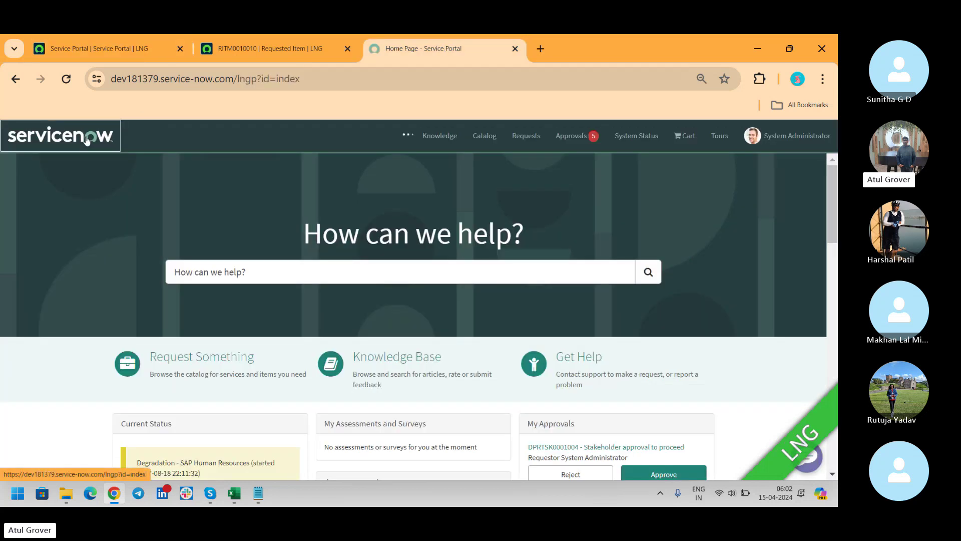
click(303, 79)
drag(304, 79, 275, 81)
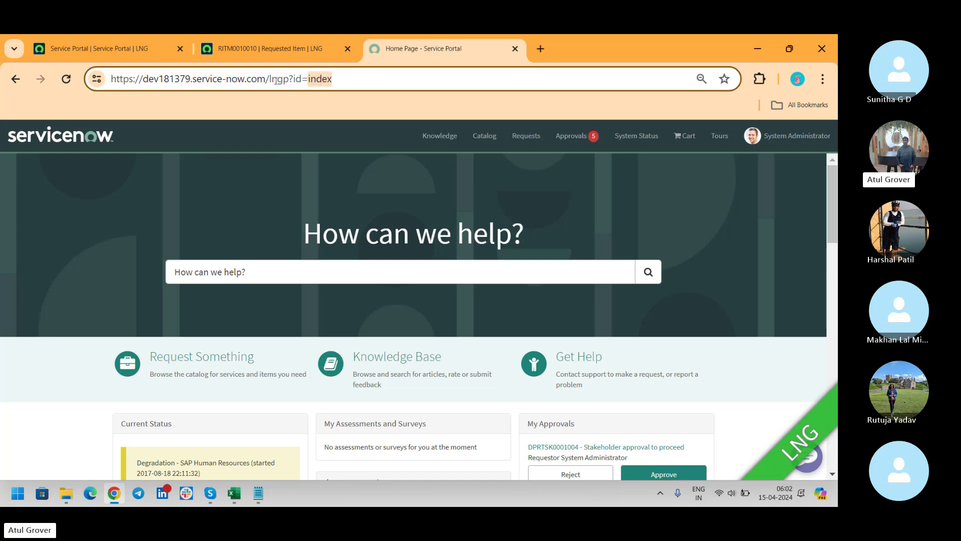
click(133, 47)
click(190, 257)
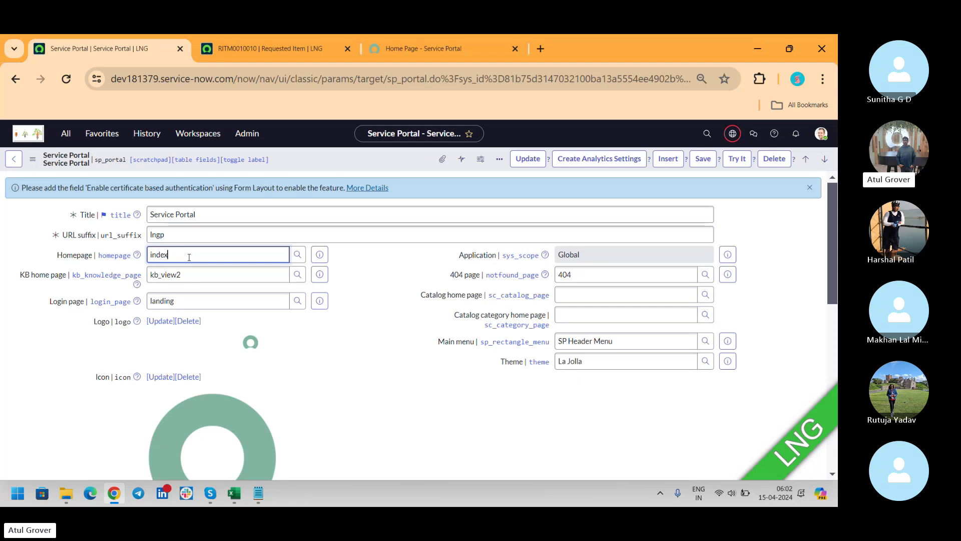
Step: Replace the Homepage value index with 404 and save the portal record
key(BackSpace)
key(BackSpace)
key(BackSpace)
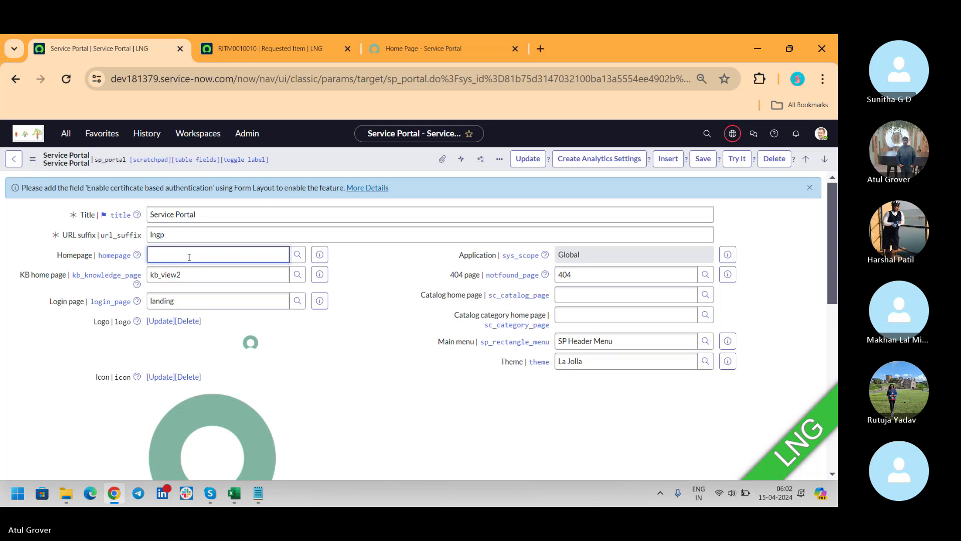
text(**)
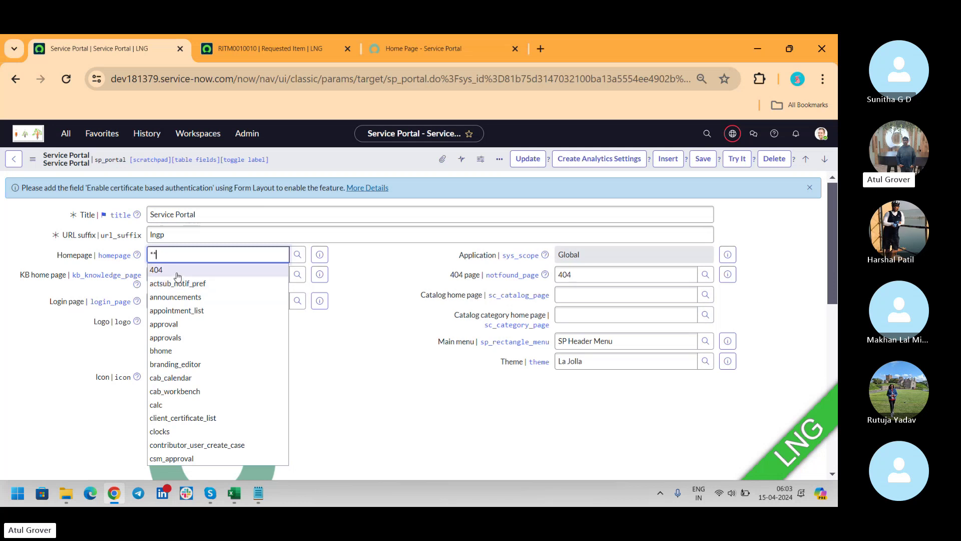
click(177, 276)
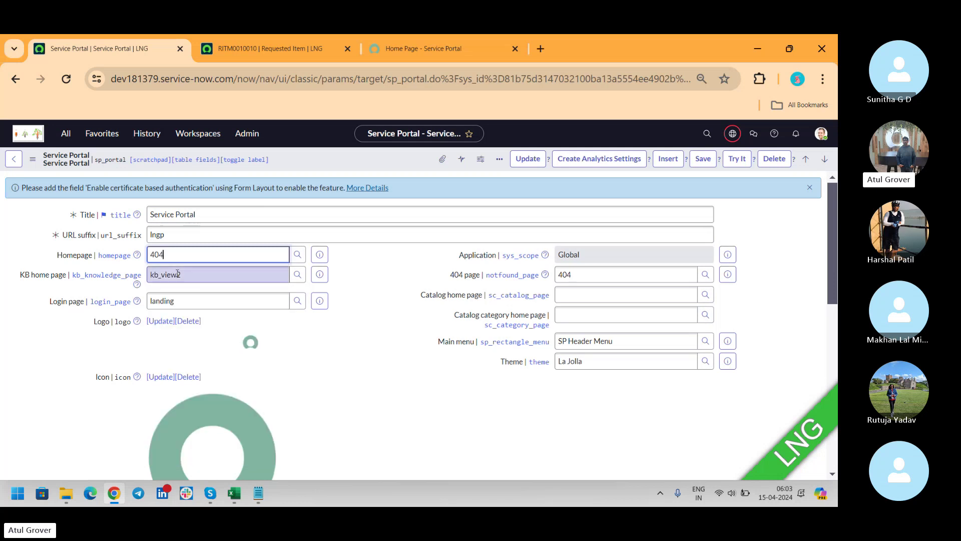
click(700, 159)
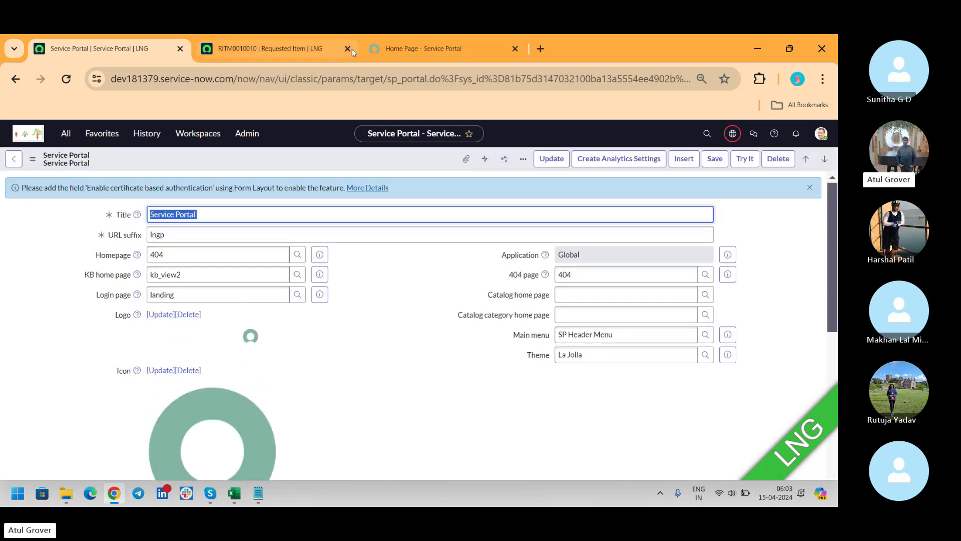
Step: Reload the /lngp portal to show the Not Found Breakout page at id=404
click(401, 49)
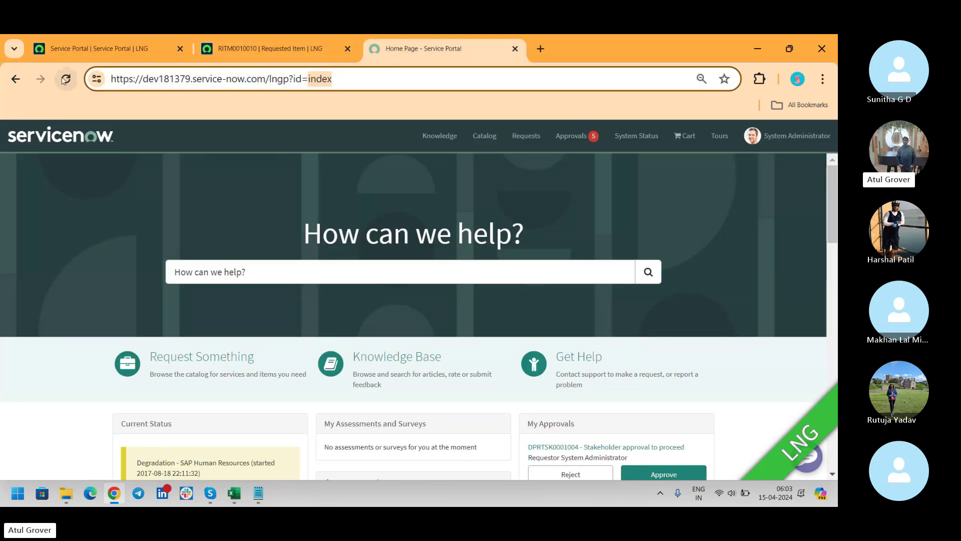
click(65, 78)
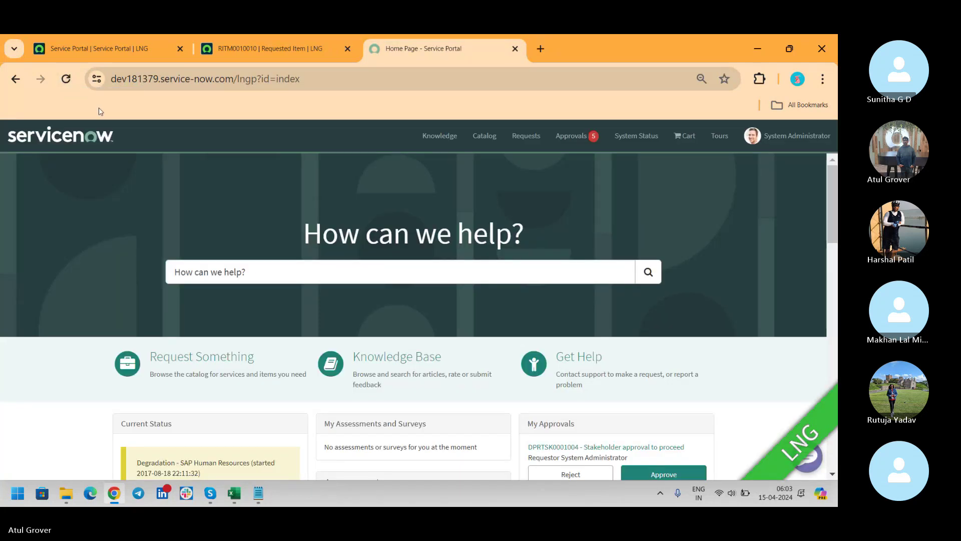
click(68, 133)
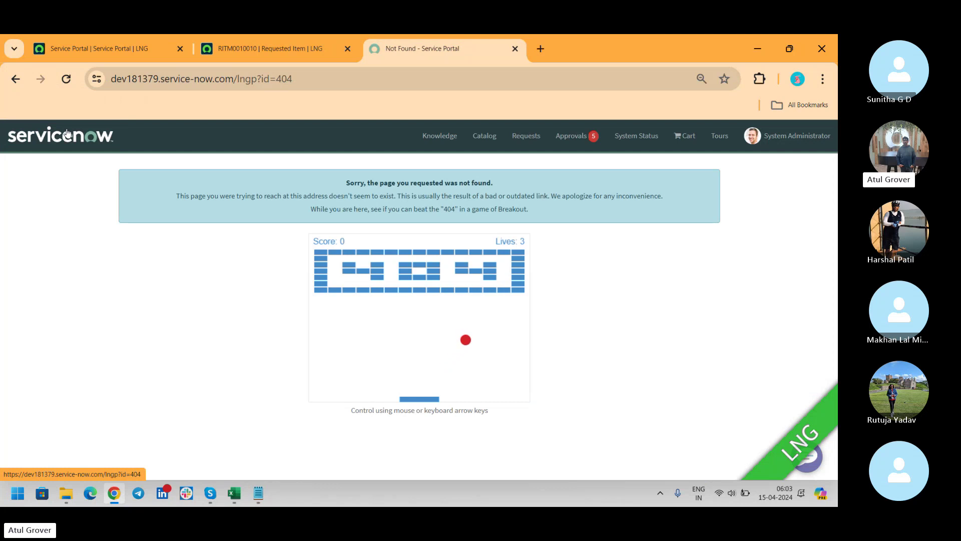
double_click(278, 79)
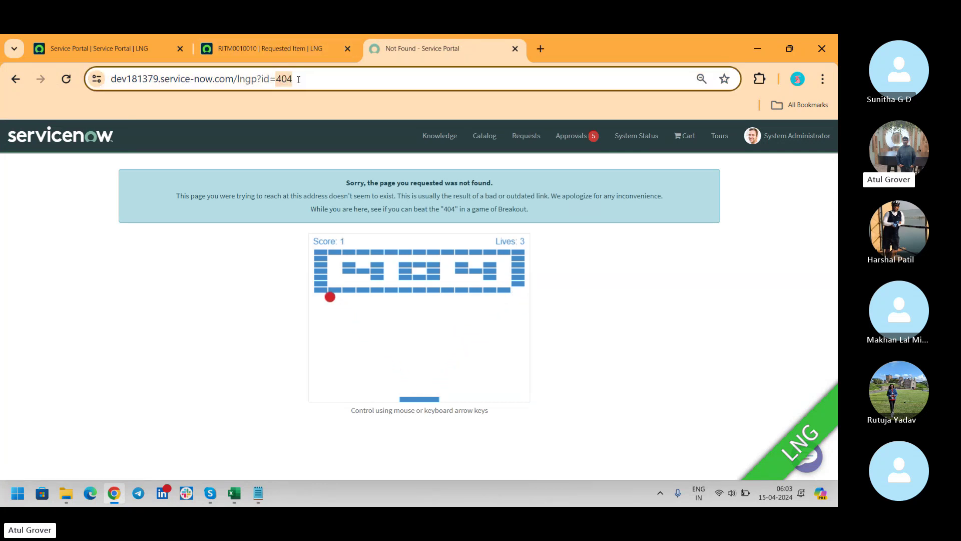
click(134, 49)
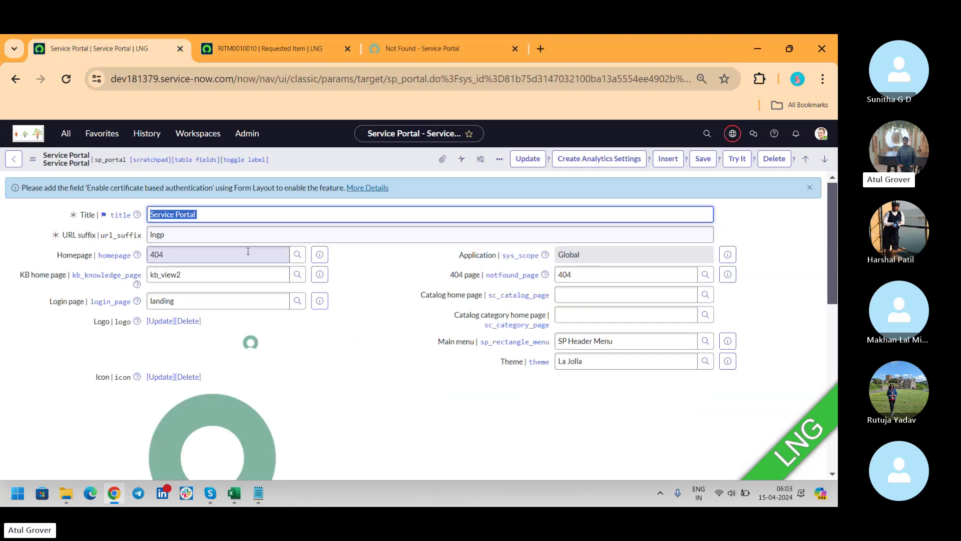
click(424, 49)
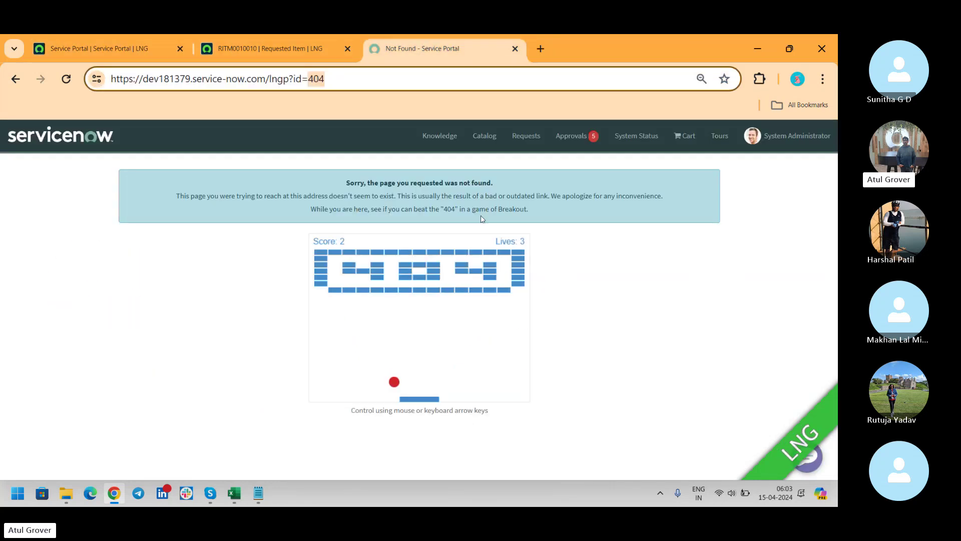
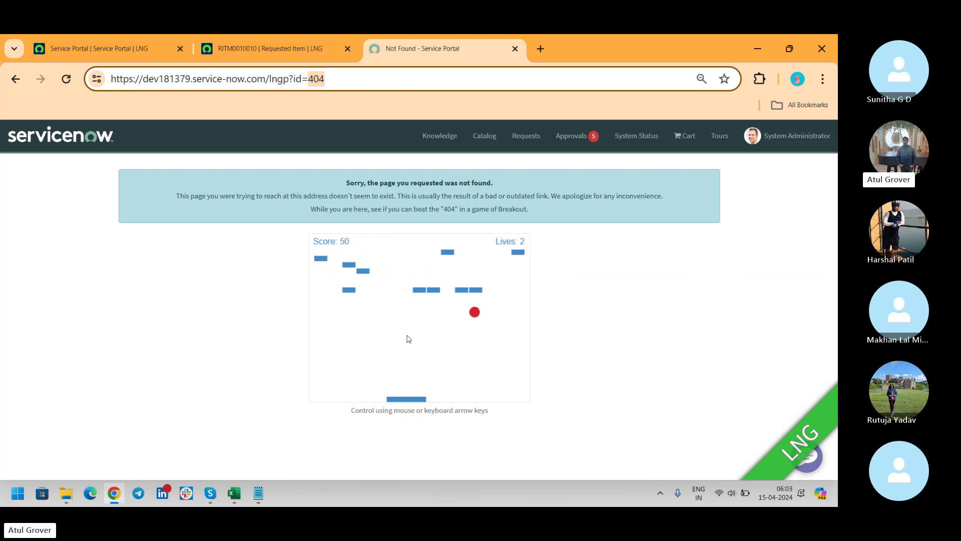
Step: Open the 404 page record from the Homepage field and load its related lists showing Not Found - Container 1
mouse_move(506, 345)
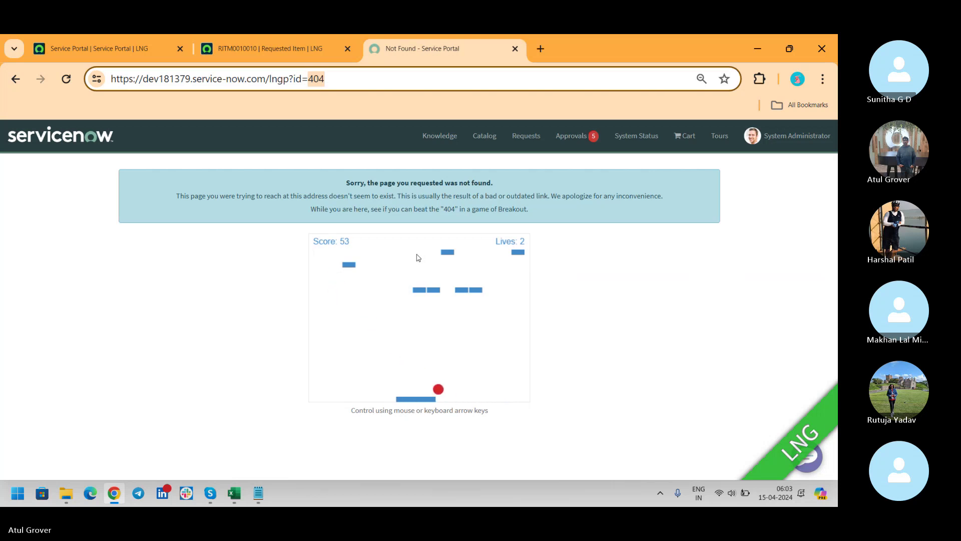
click(110, 48)
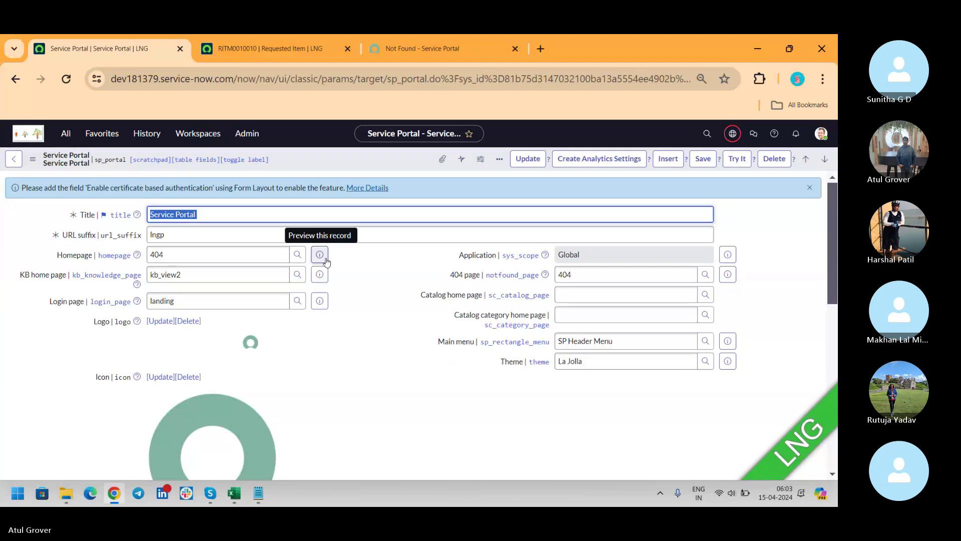
click(326, 260)
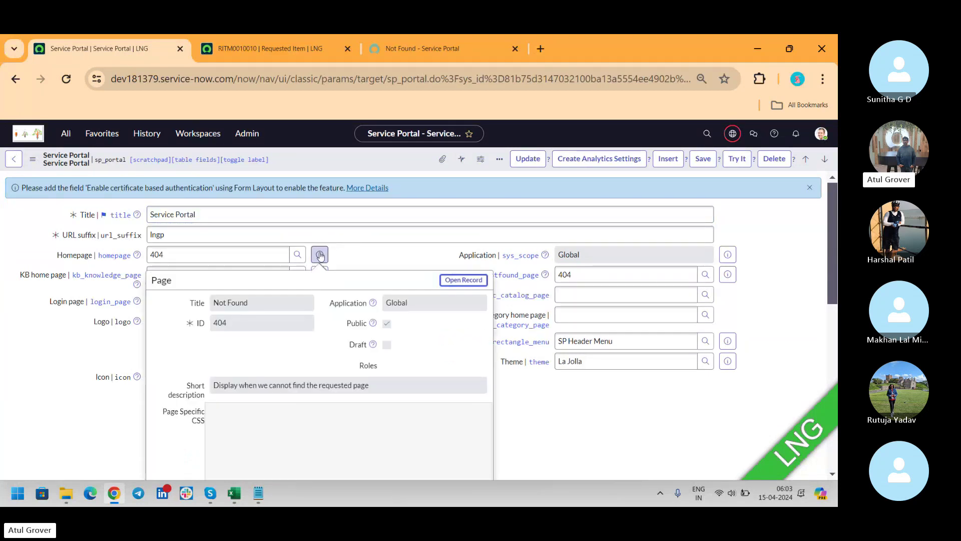
click(457, 280)
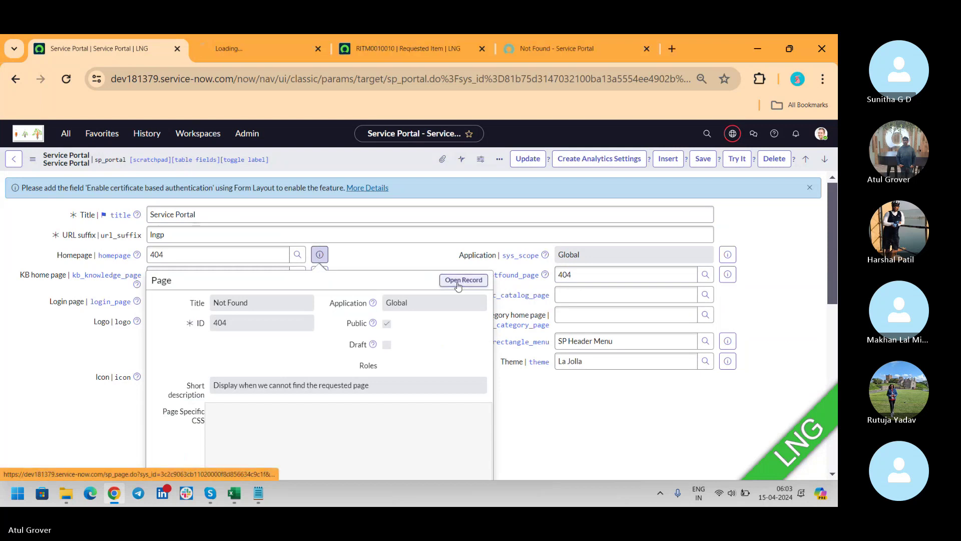
click(263, 50)
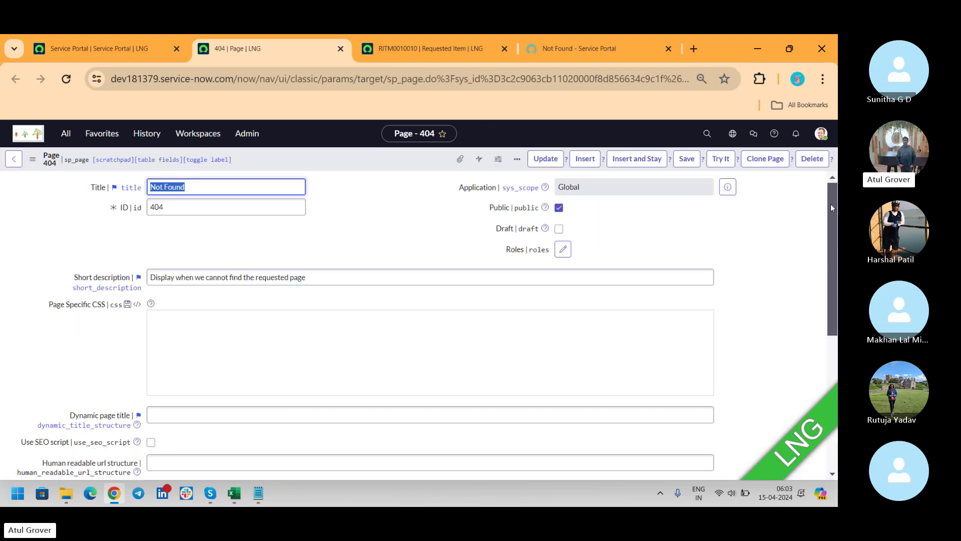
scroll(830, 200, down, 5)
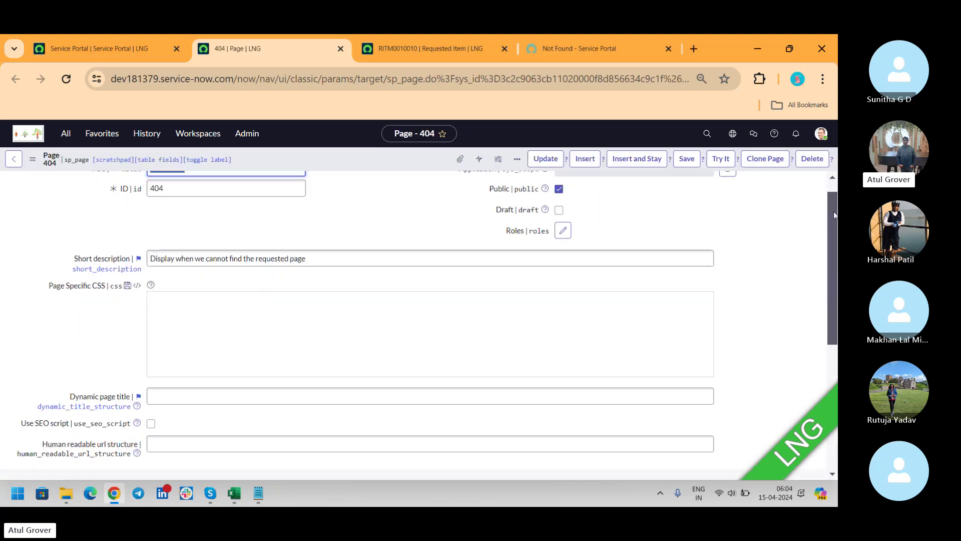
scroll(837, 323, down, 1)
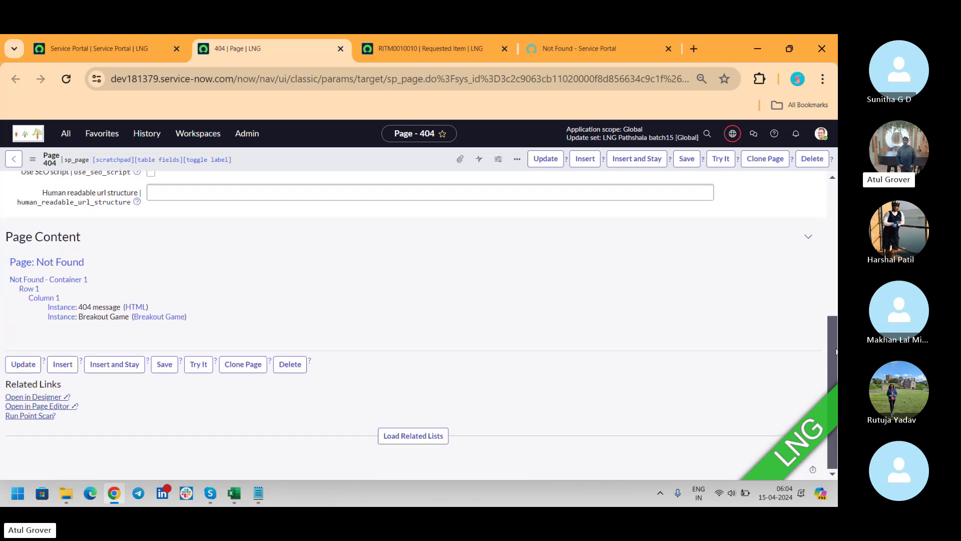
click(410, 434)
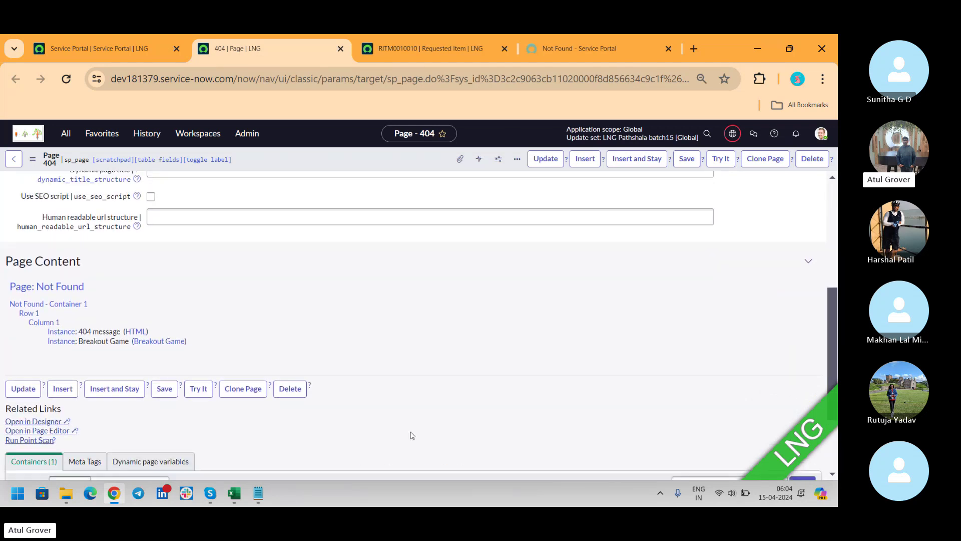
scroll(836, 314, down, 3)
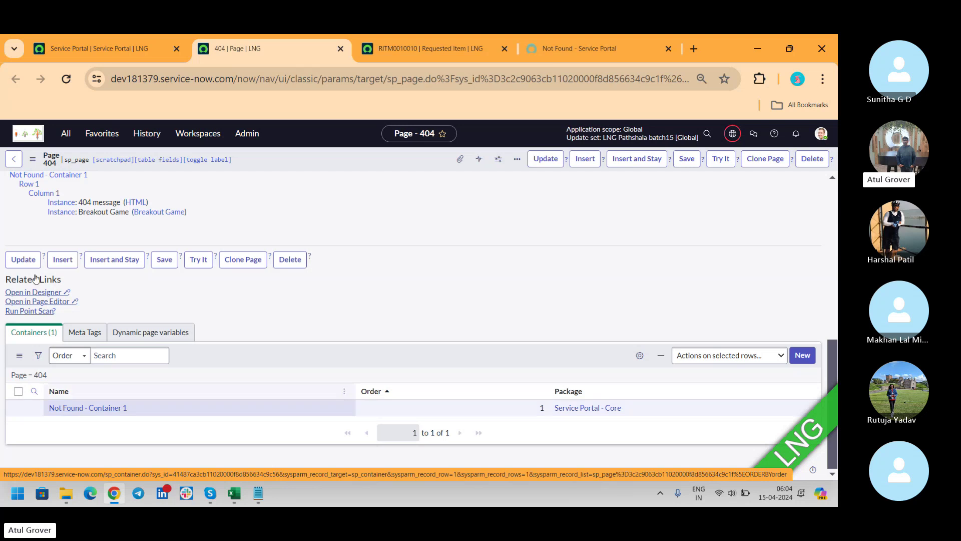
Step: Change the portal's Homepage value from 404 back to index
click(71, 45)
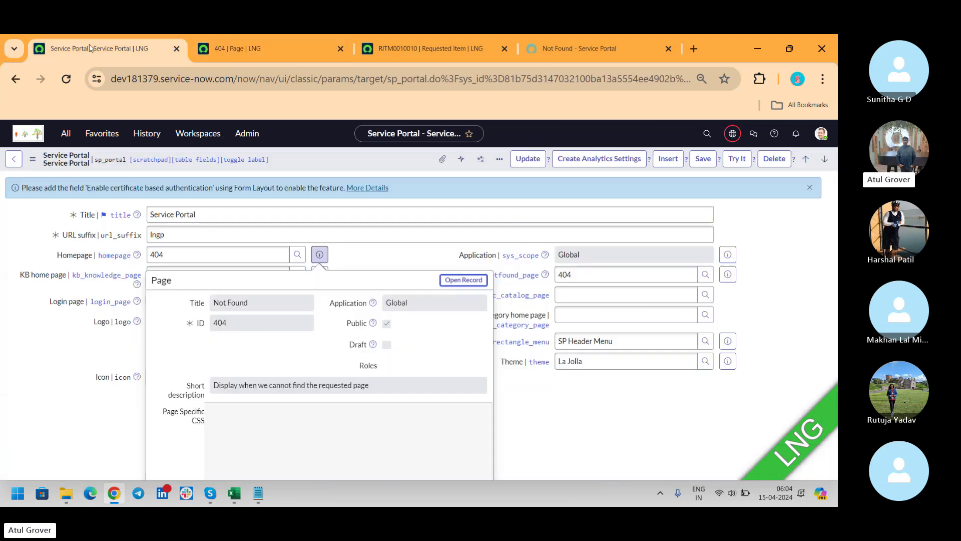
double_click(183, 259)
text(index)
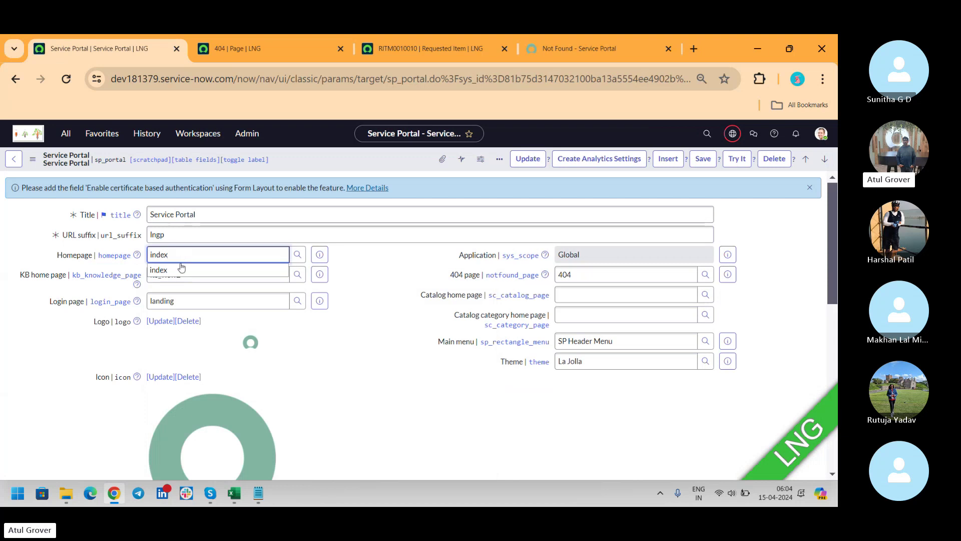
click(180, 270)
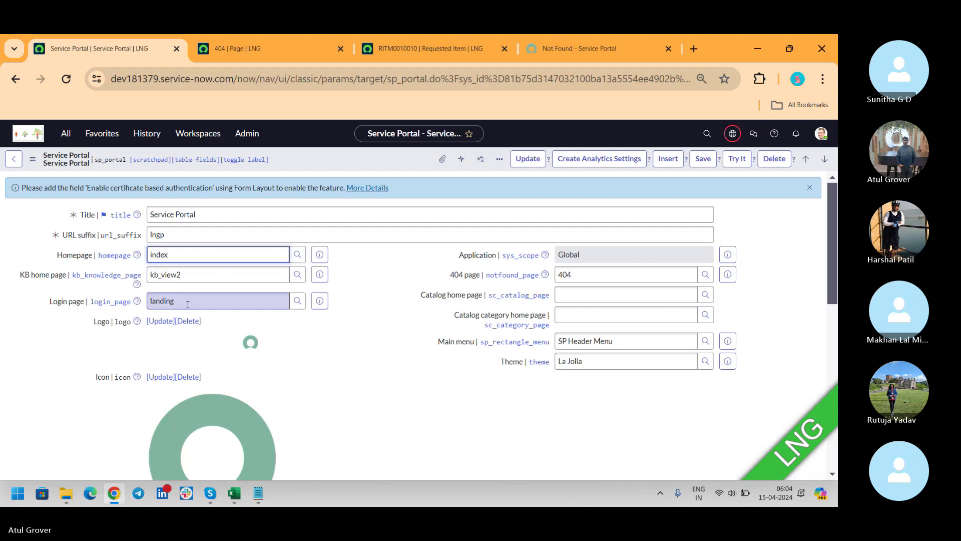
Step: Close the requested item browser tab and return to the portal record
click(299, 45)
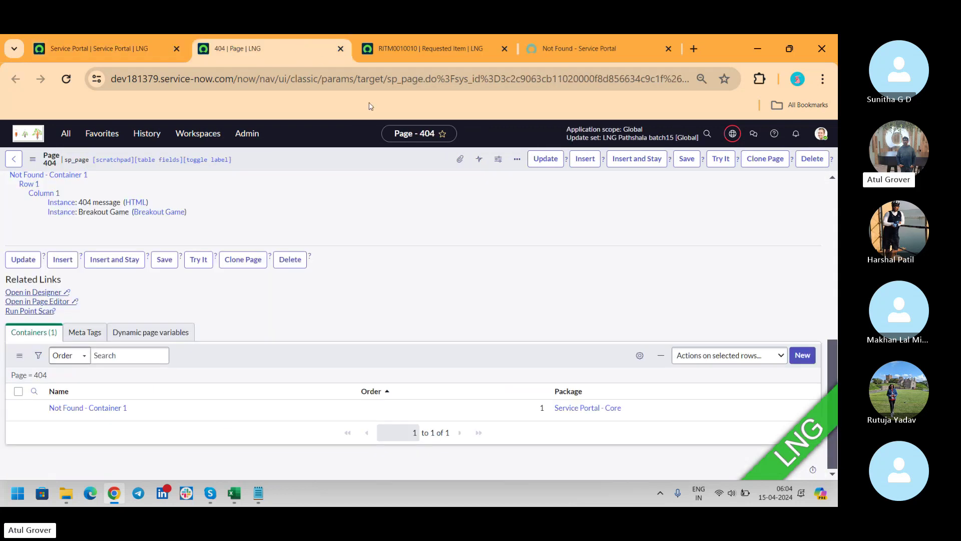
click(464, 41)
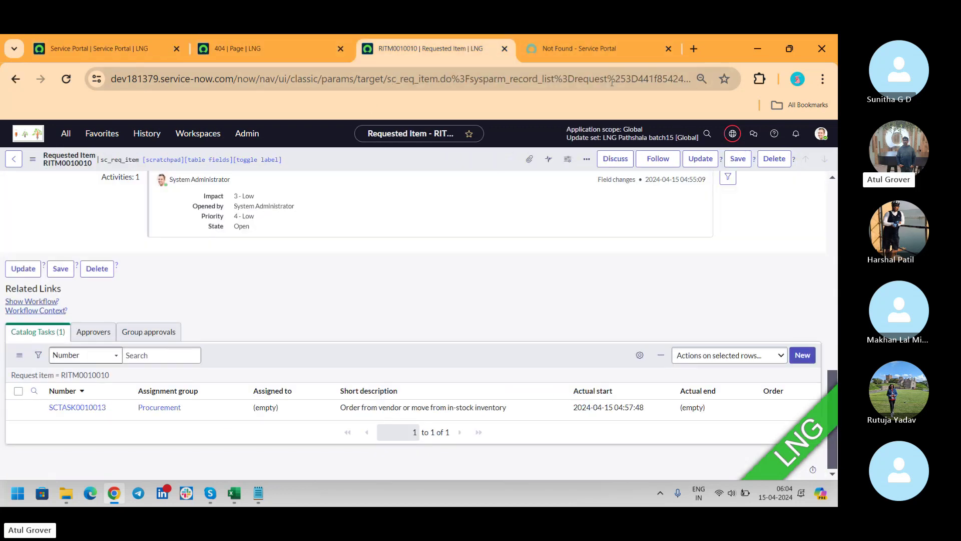
click(504, 49)
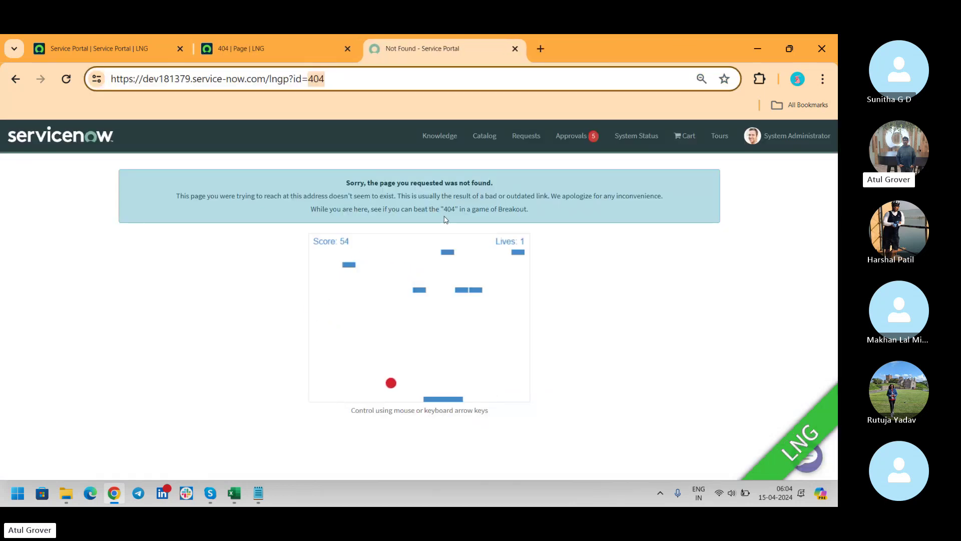
click(122, 44)
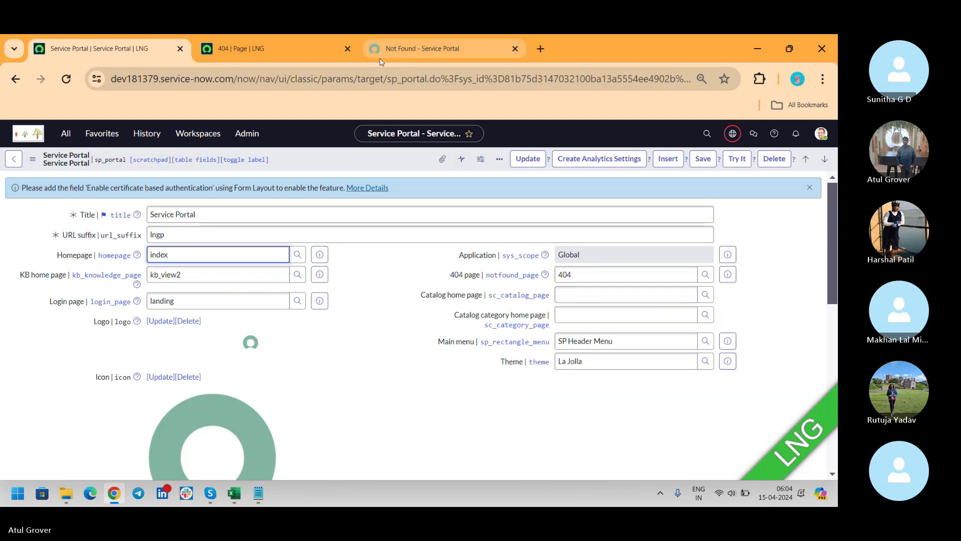
Step: Open the portal catalog's All Categories page and check its sc_category page id
click(421, 50)
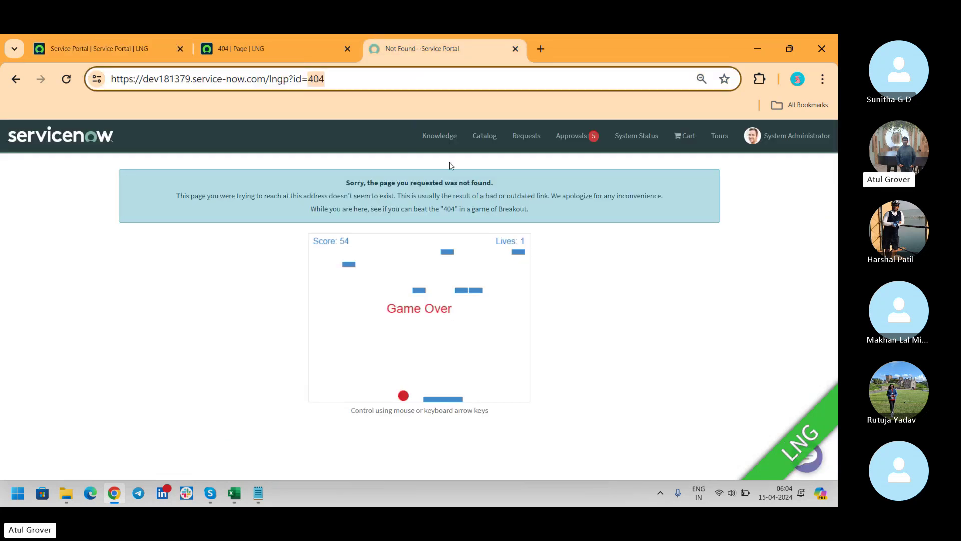
click(478, 139)
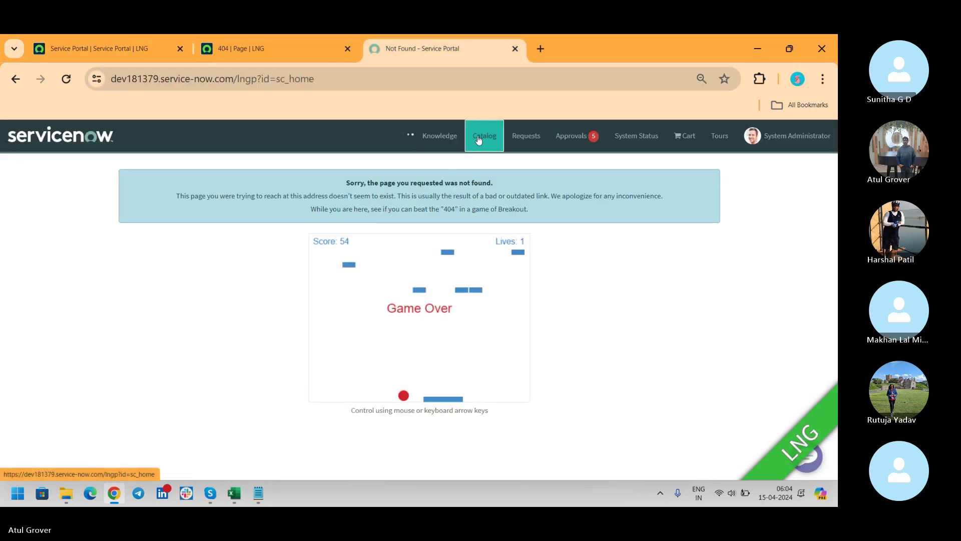
click(125, 43)
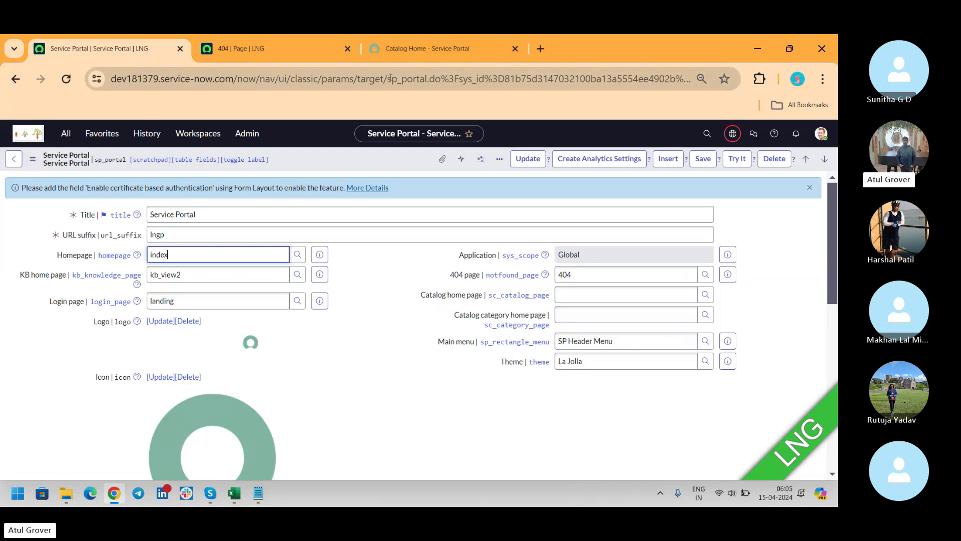
click(242, 46)
click(391, 52)
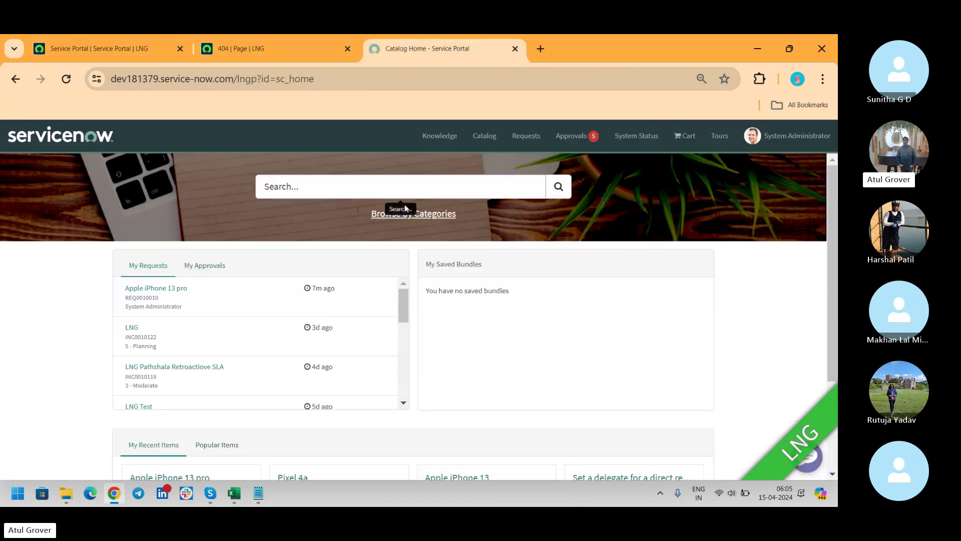
click(436, 217)
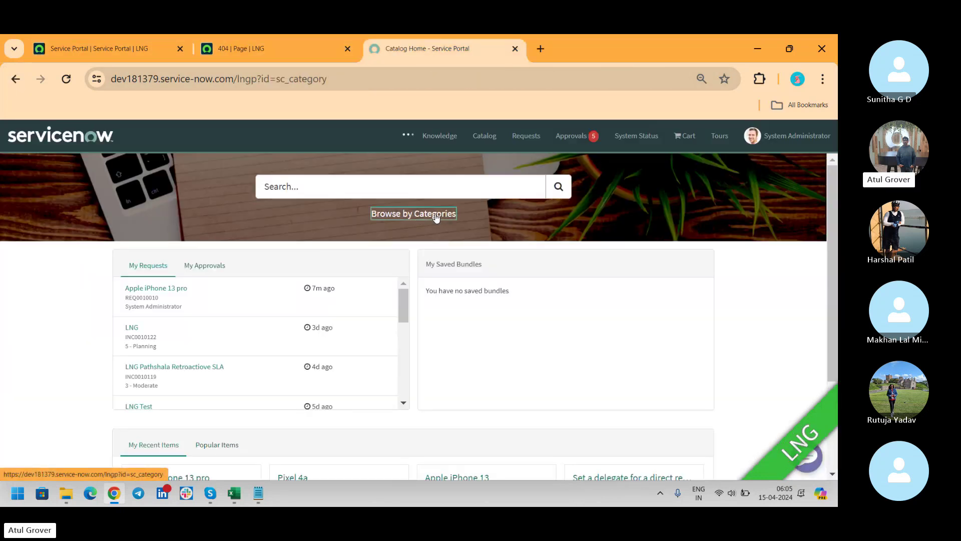
drag(274, 79, 361, 94)
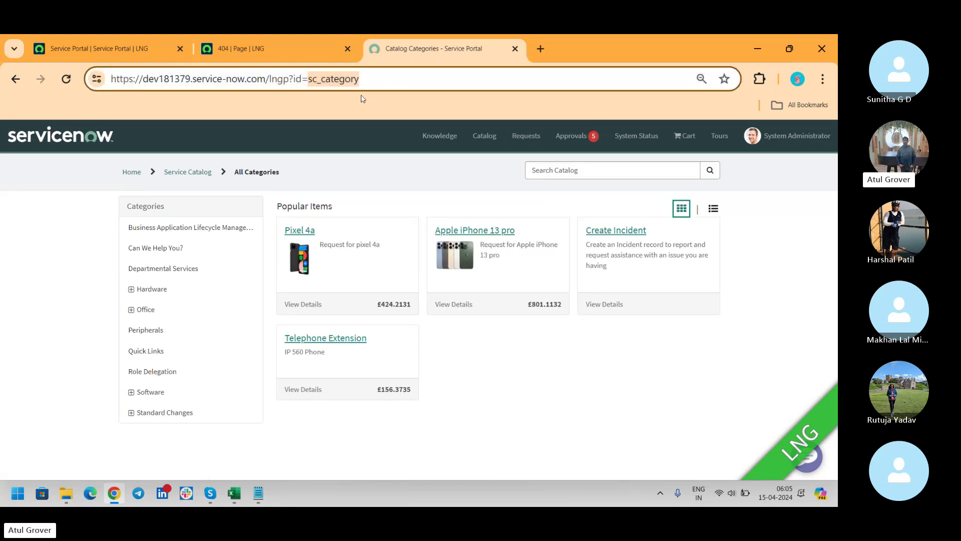
click(126, 46)
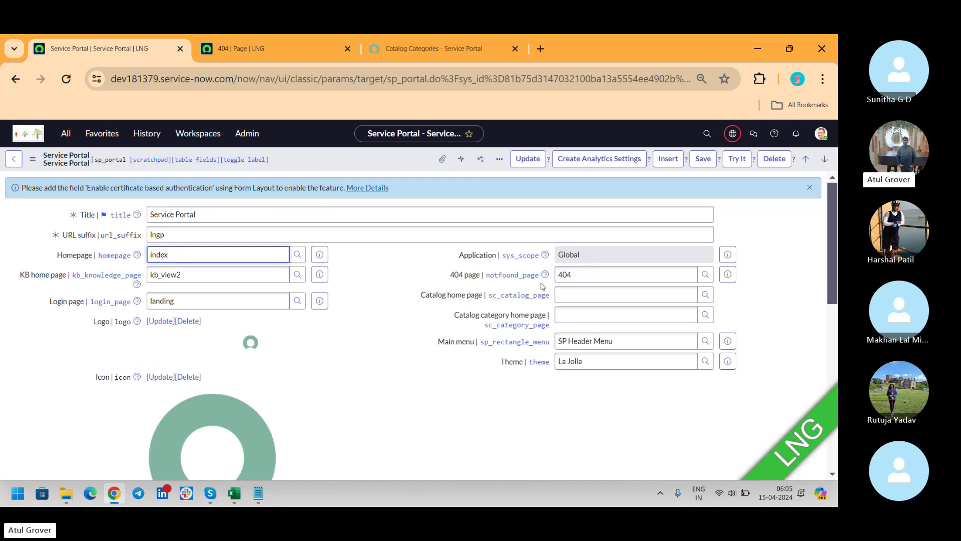
click(407, 43)
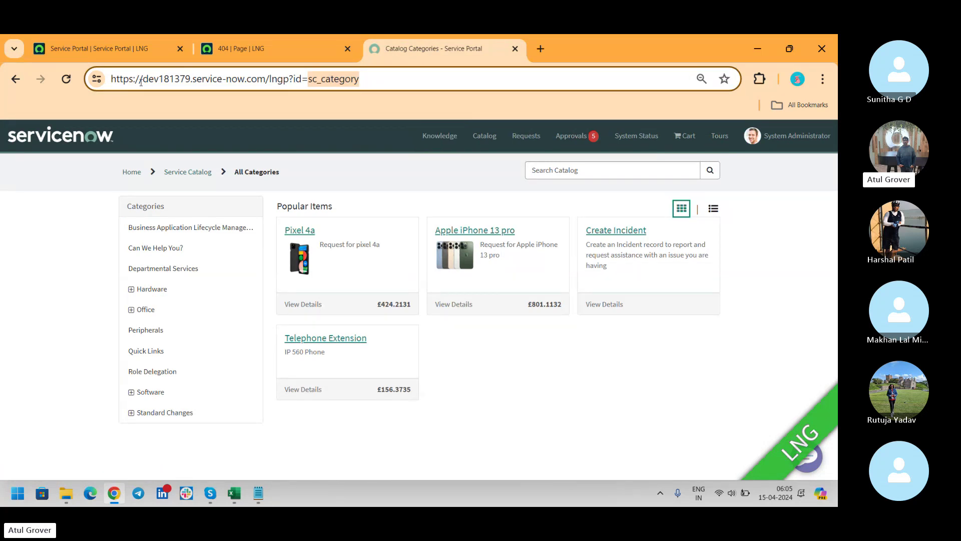
Step: Set the lngp portal's Main menu to CSP Header Menu and save the record
click(82, 52)
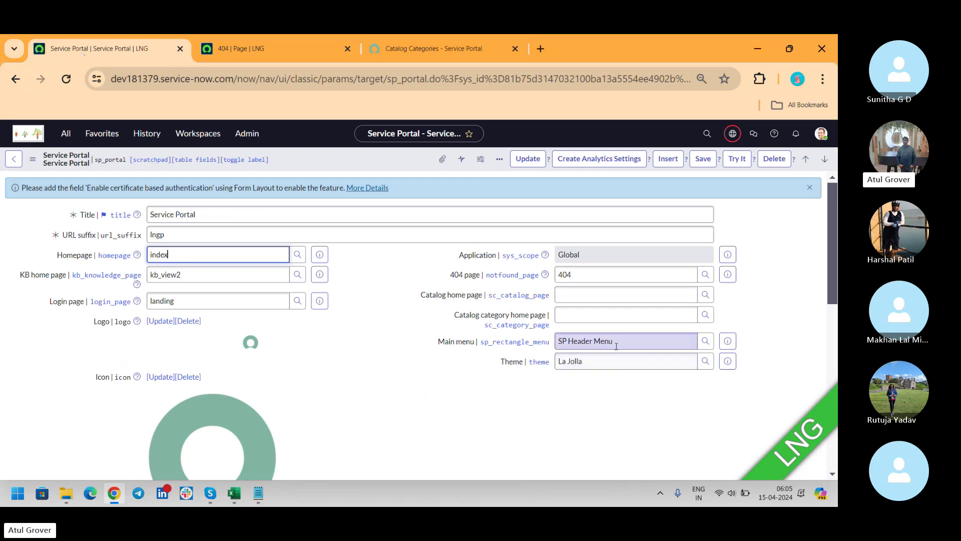
drag(621, 345, 469, 340)
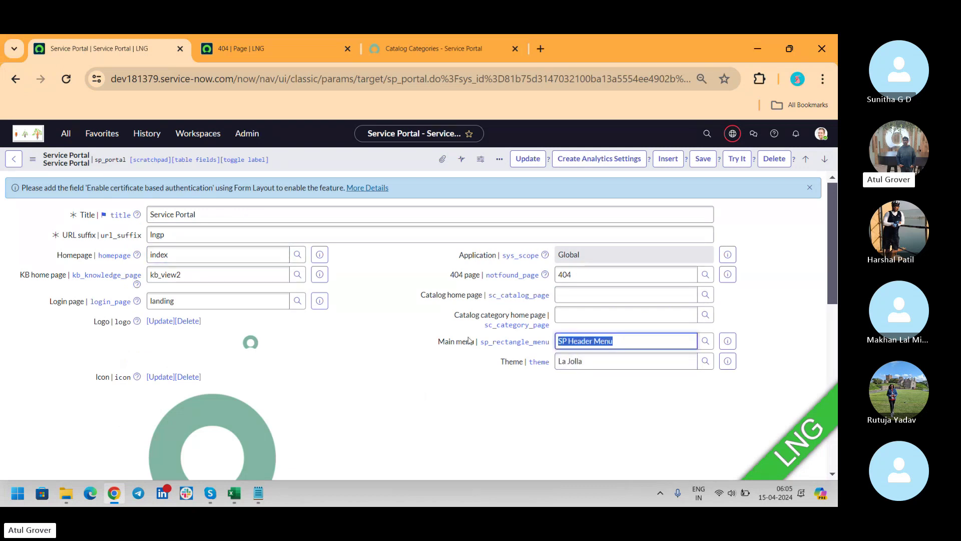
key(BackSpace)
text(*)
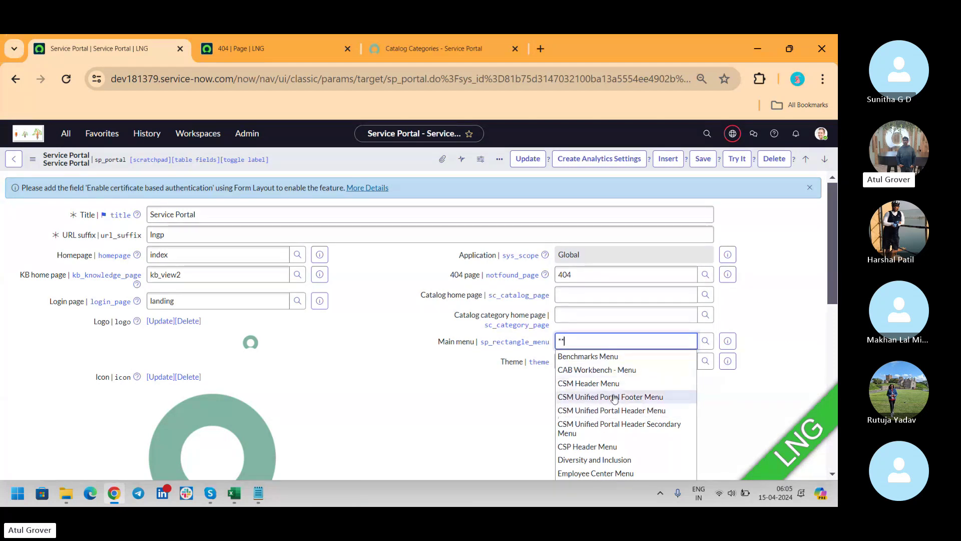
click(594, 447)
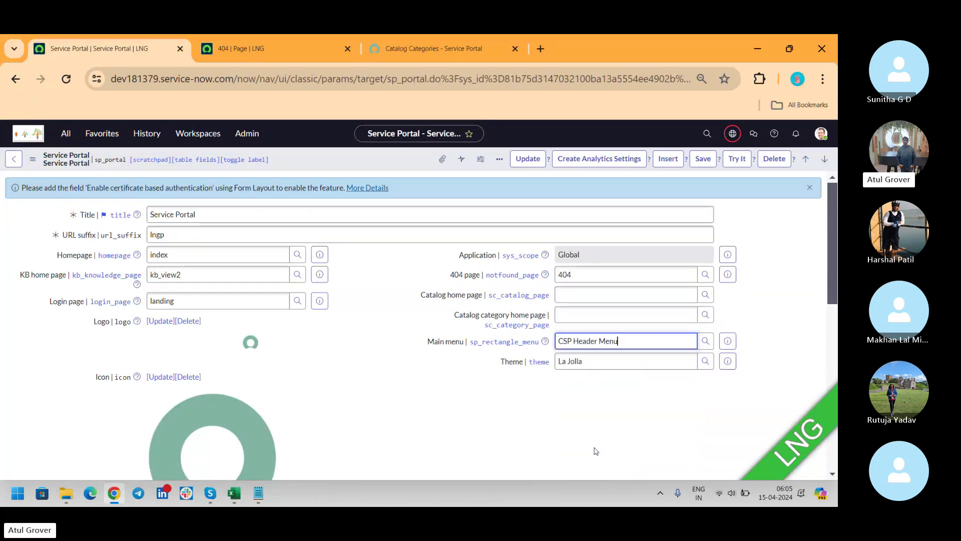
click(700, 161)
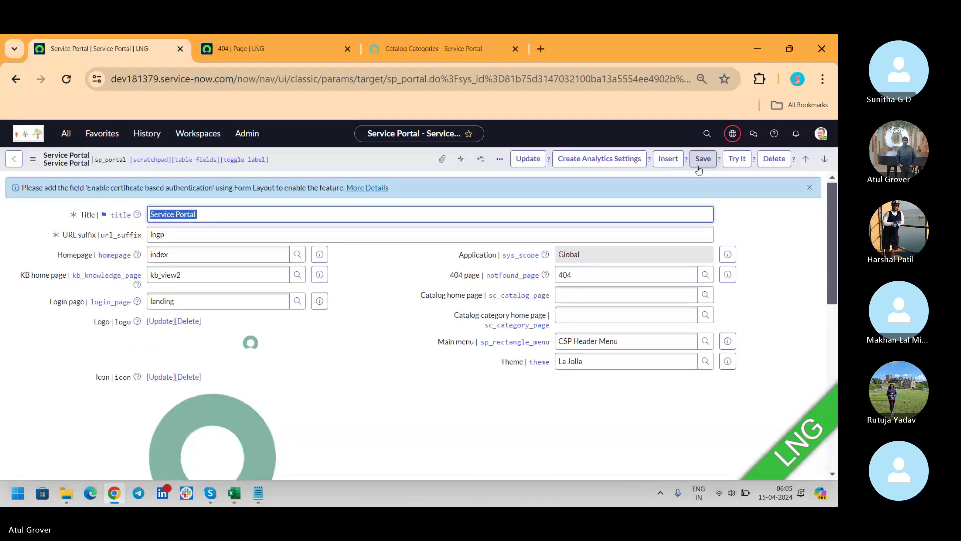
click(428, 49)
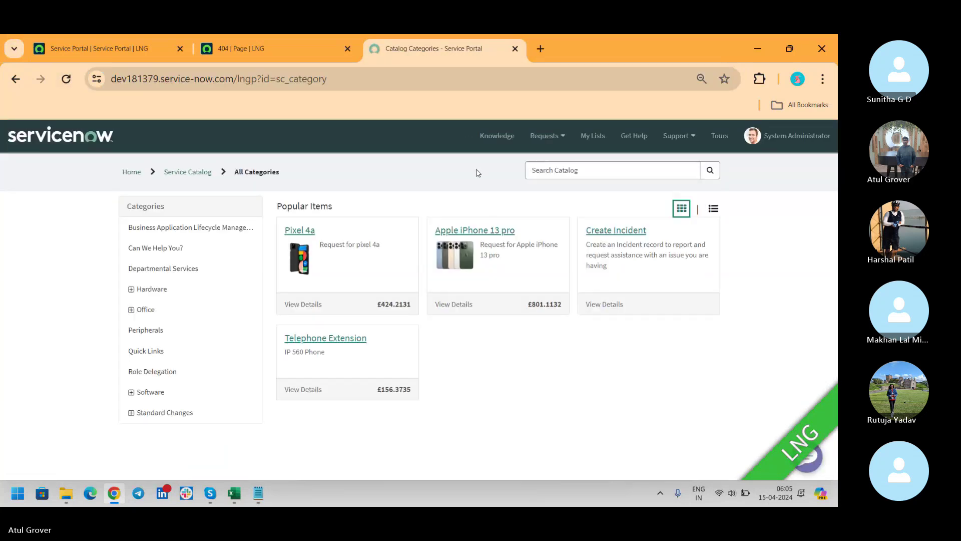
Step: Check the portal home page and its Requests dropdown under the new header menu
click(94, 137)
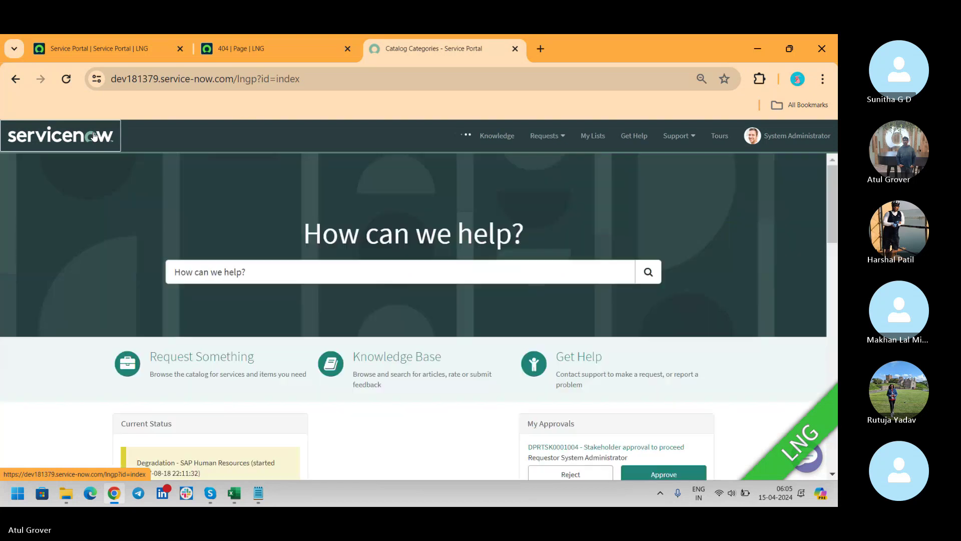
click(562, 141)
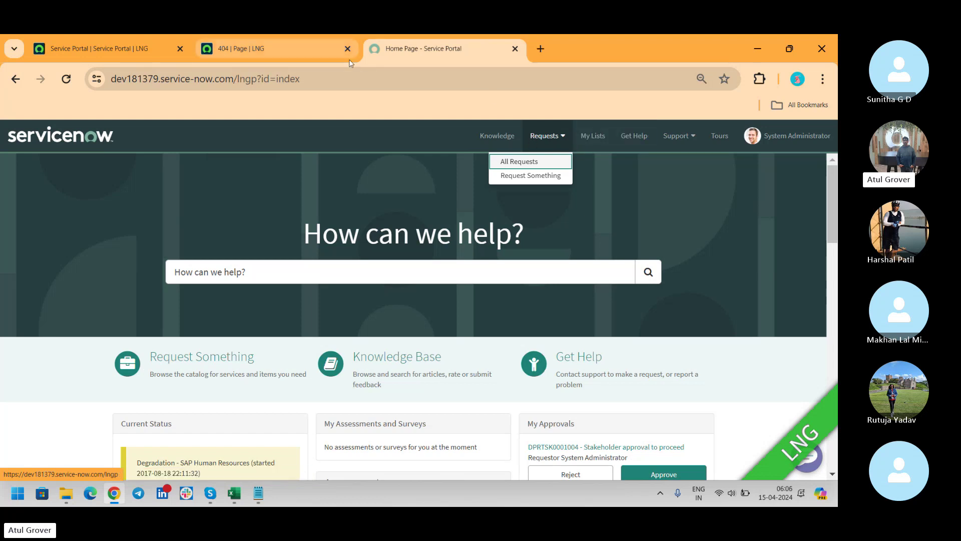
click(109, 36)
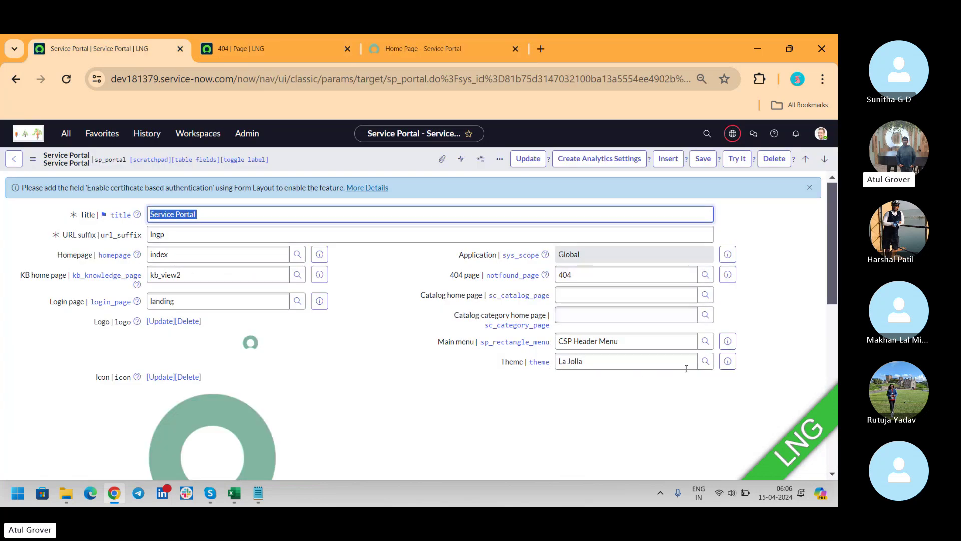
Step: Open the CSP Header Menu record in its own tab and load its seven menu items
click(727, 342)
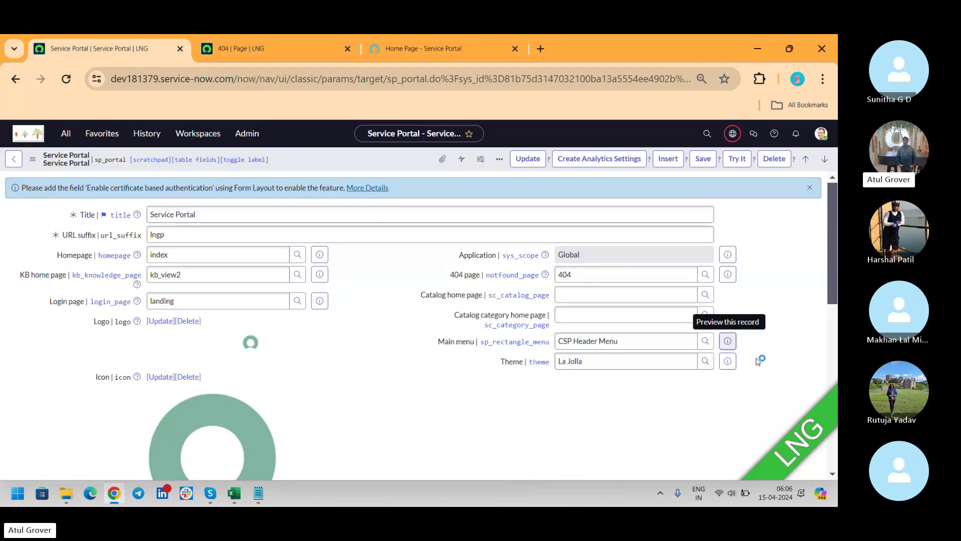
click(727, 342)
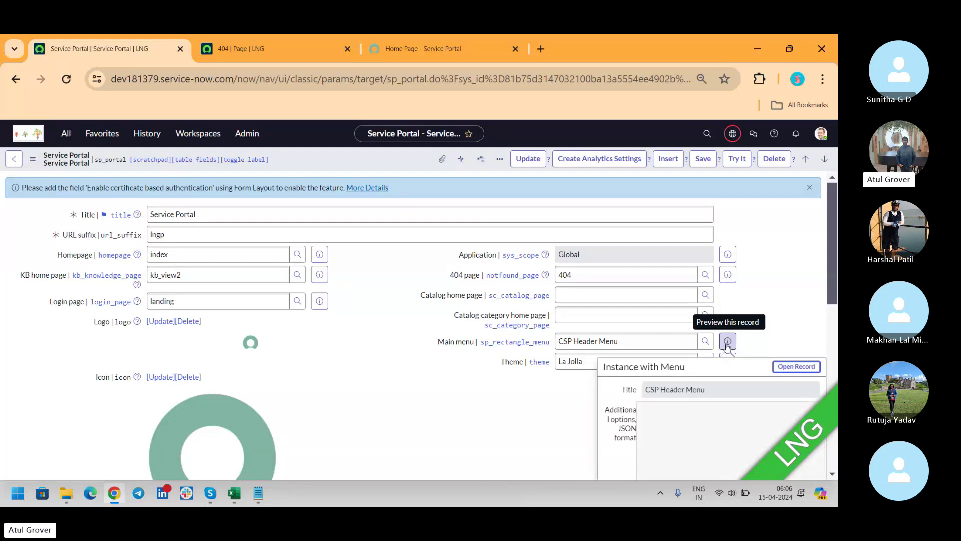
click(796, 367)
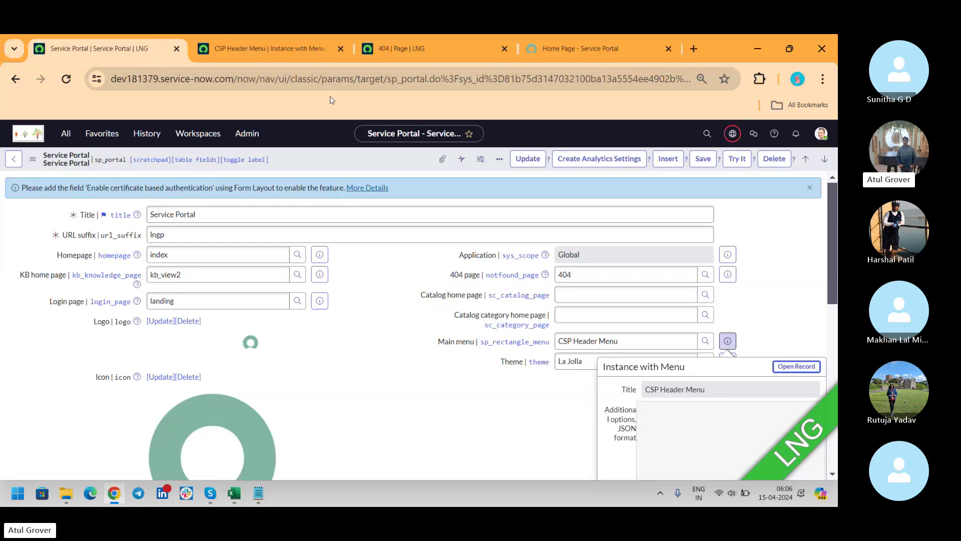
click(241, 58)
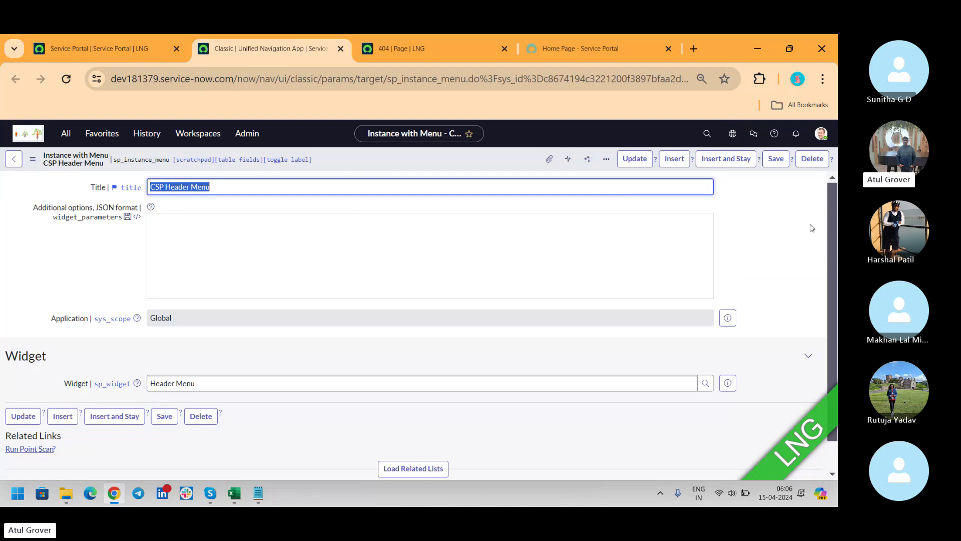
drag(833, 202, 829, 331)
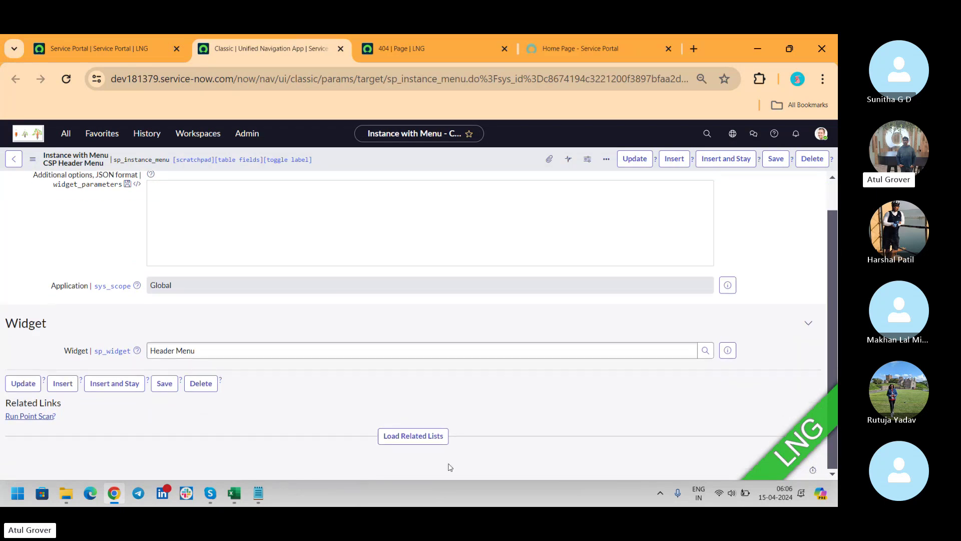
click(391, 437)
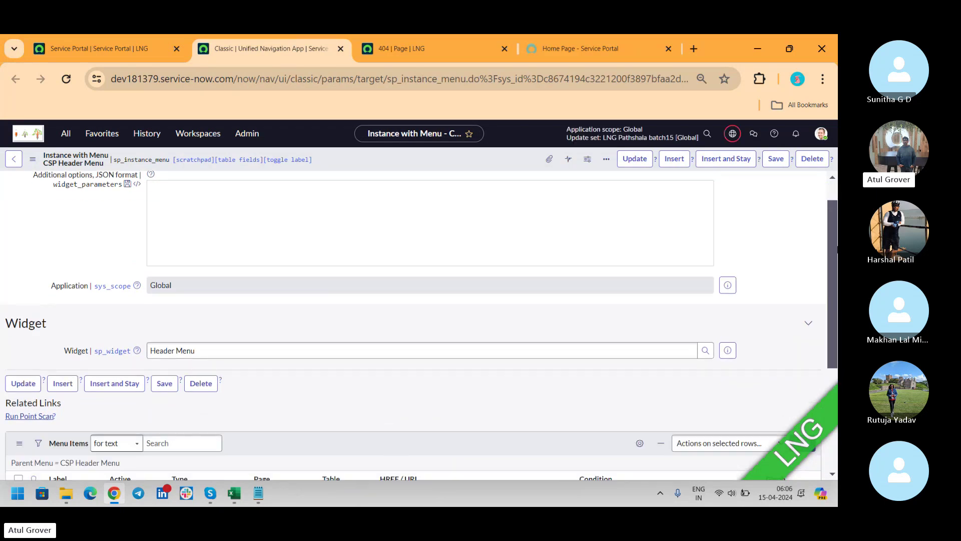
drag(829, 226, 830, 336)
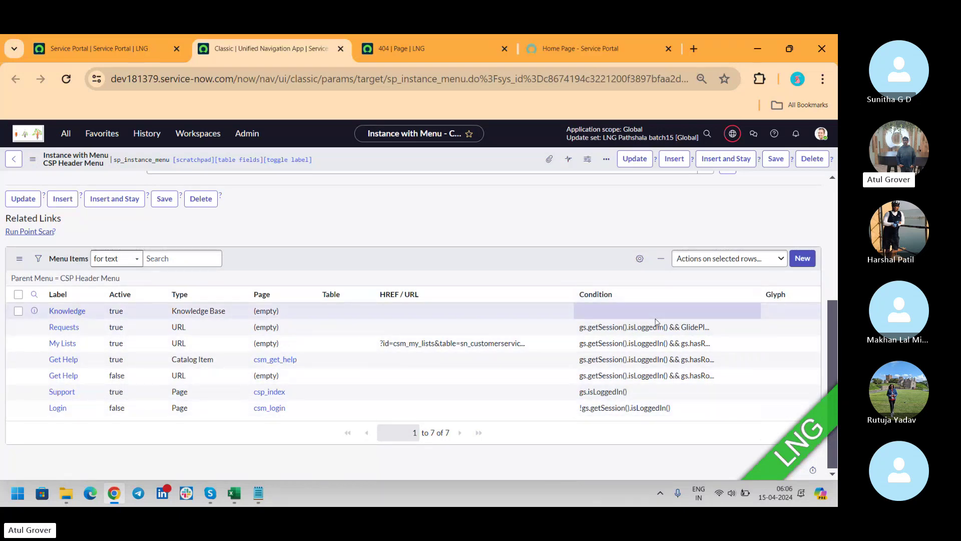
click(119, 56)
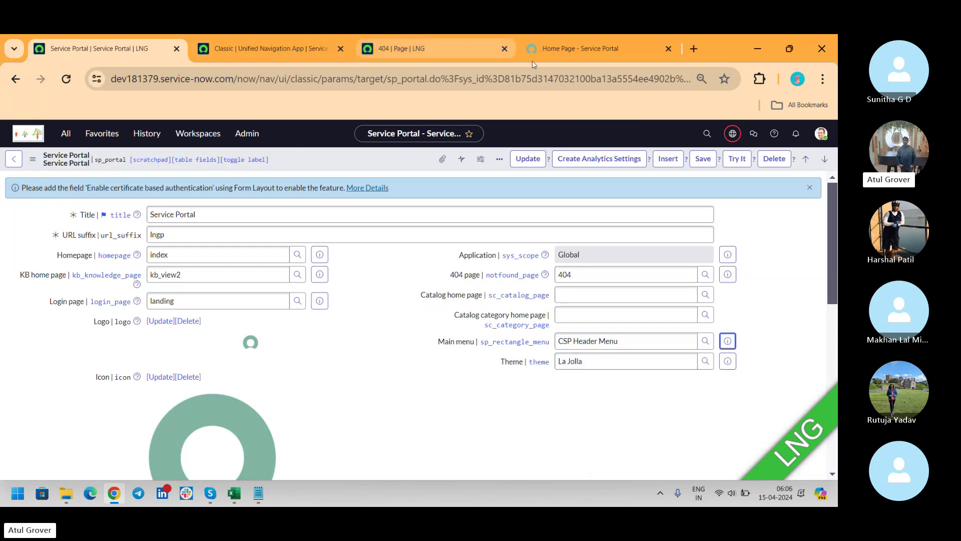
Step: Change the portal theme from La Jolla to CSM Outlook and save the record
click(569, 48)
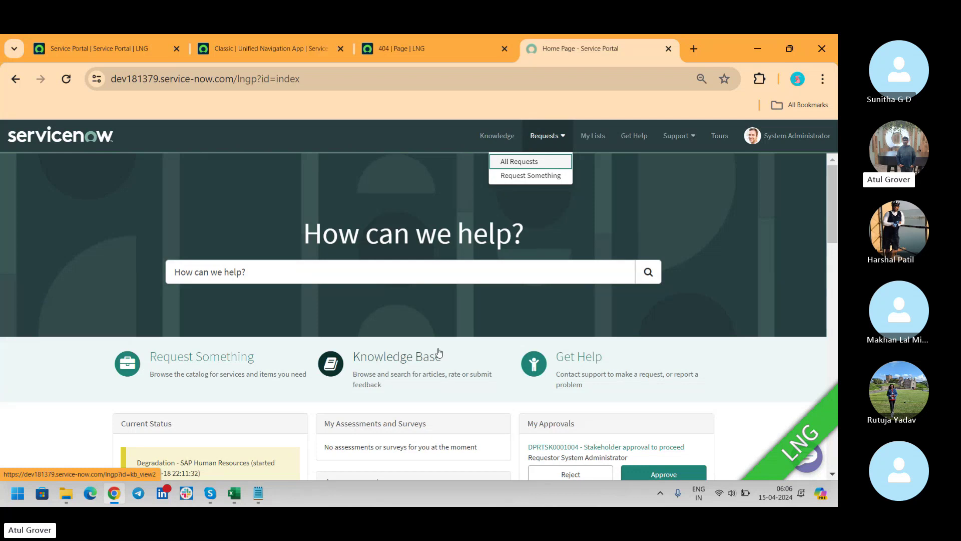
click(82, 44)
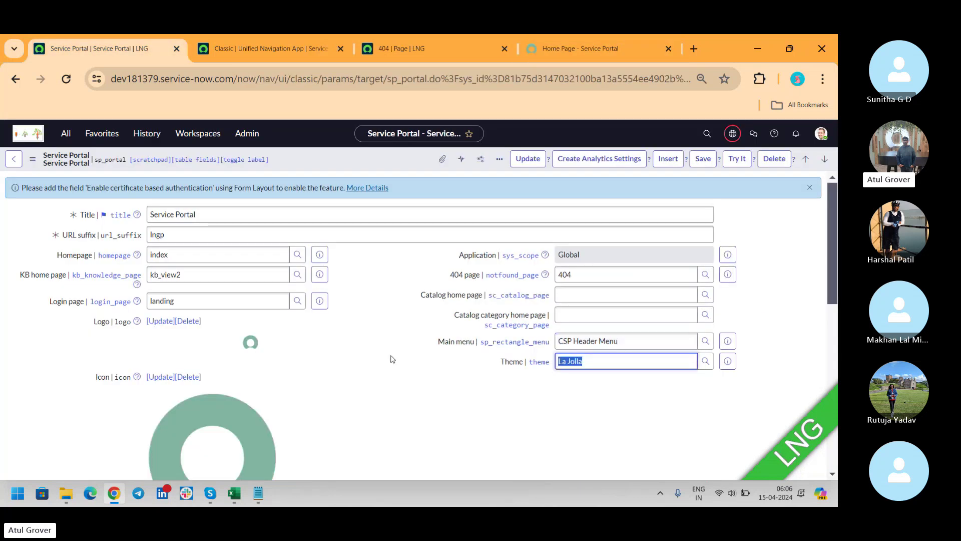
text(**)
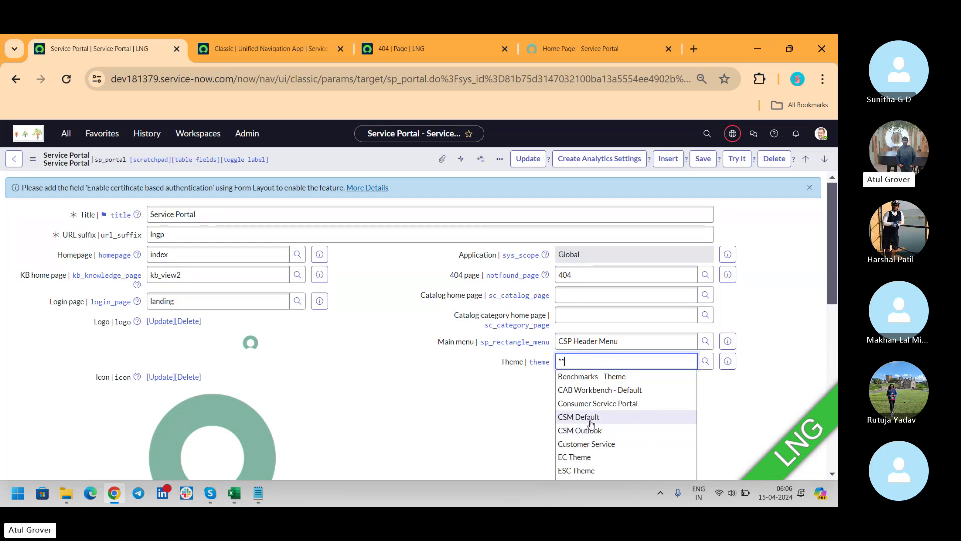
click(583, 432)
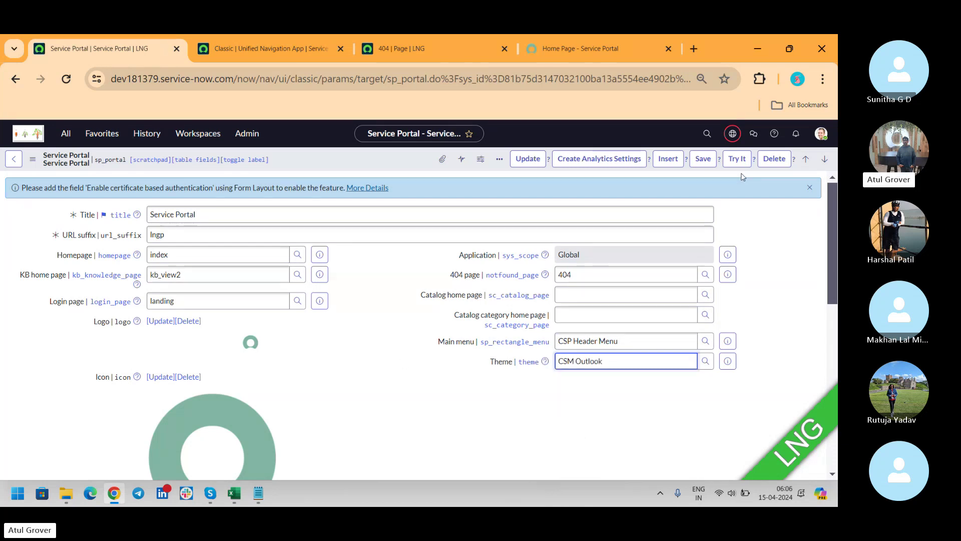
click(703, 159)
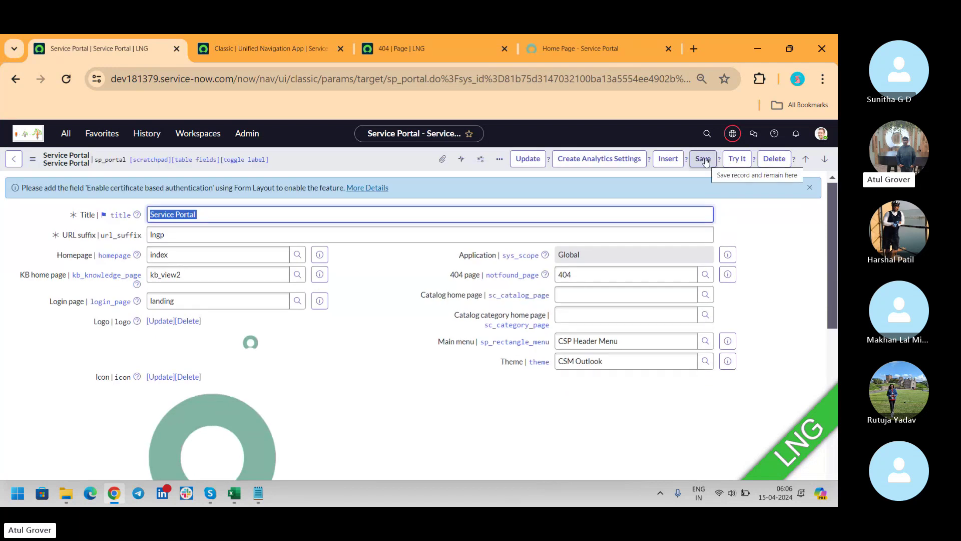
Step: Reload the portal home page to review the CSM Outlook theme
click(595, 49)
click(65, 80)
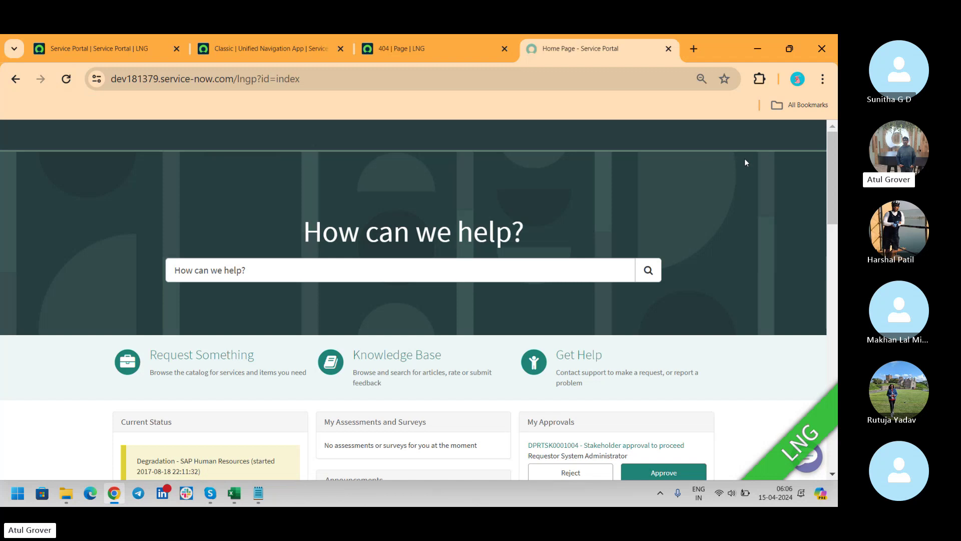
drag(828, 159, 786, 134)
click(97, 43)
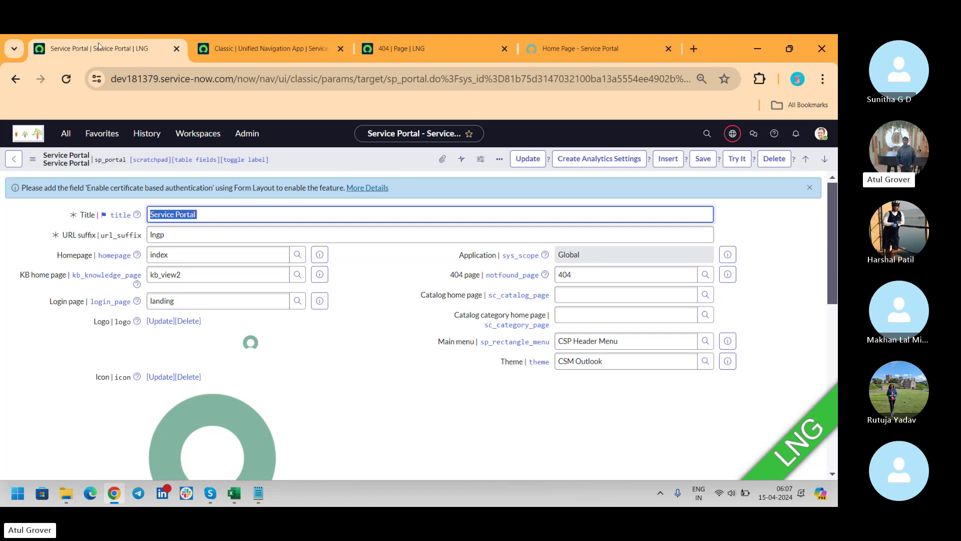
key(alt+Tab)
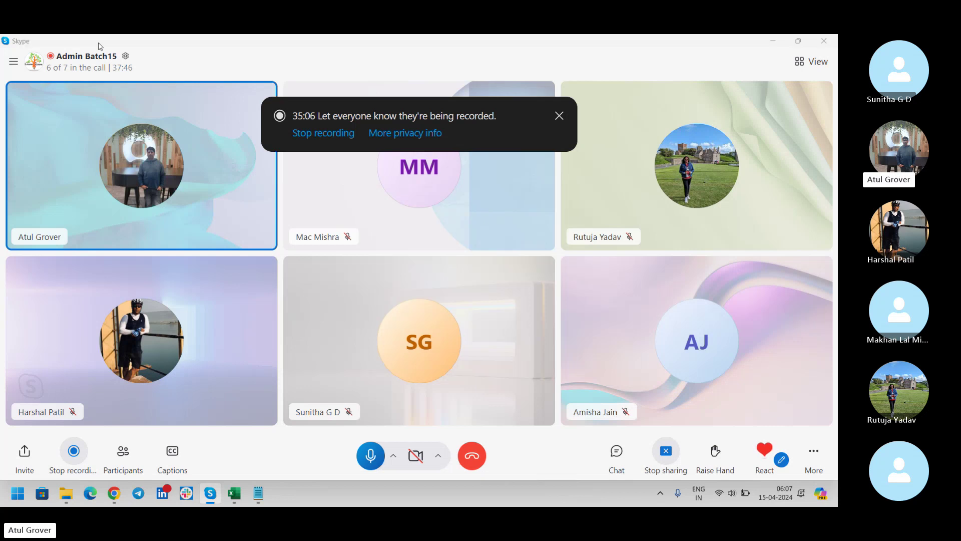
key(alt+Tab)
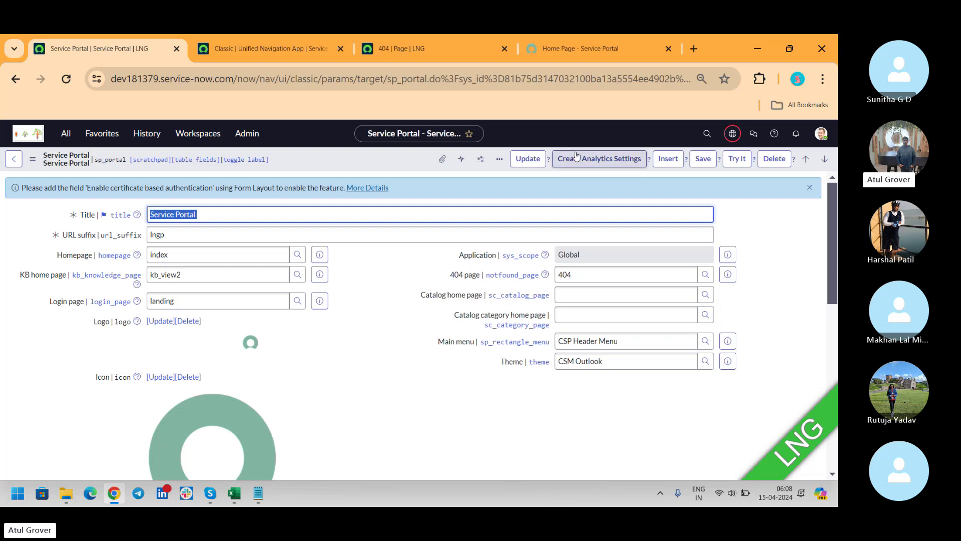
Step: Open the CSM Outlook theme record and load its related lists showing two CSS includes
click(726, 363)
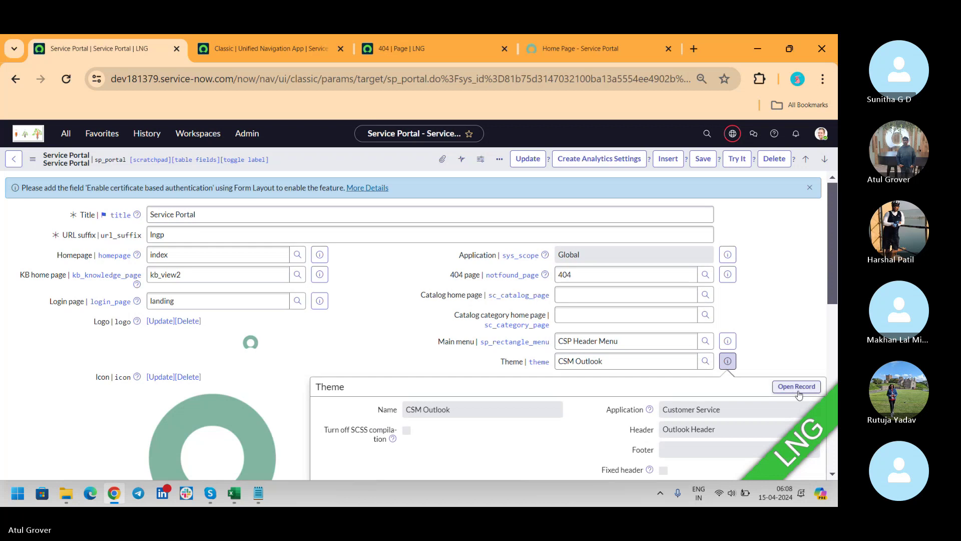
click(797, 388)
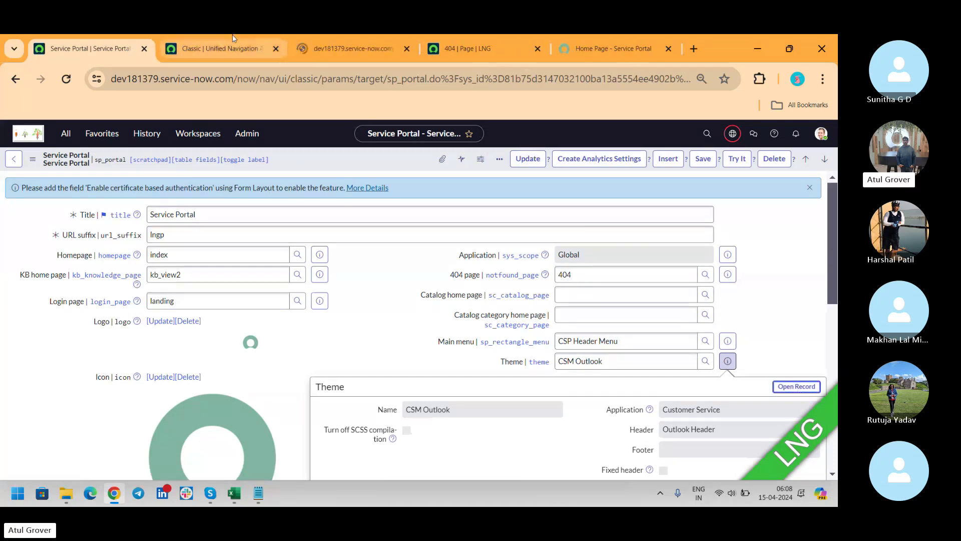
click(275, 48)
click(211, 50)
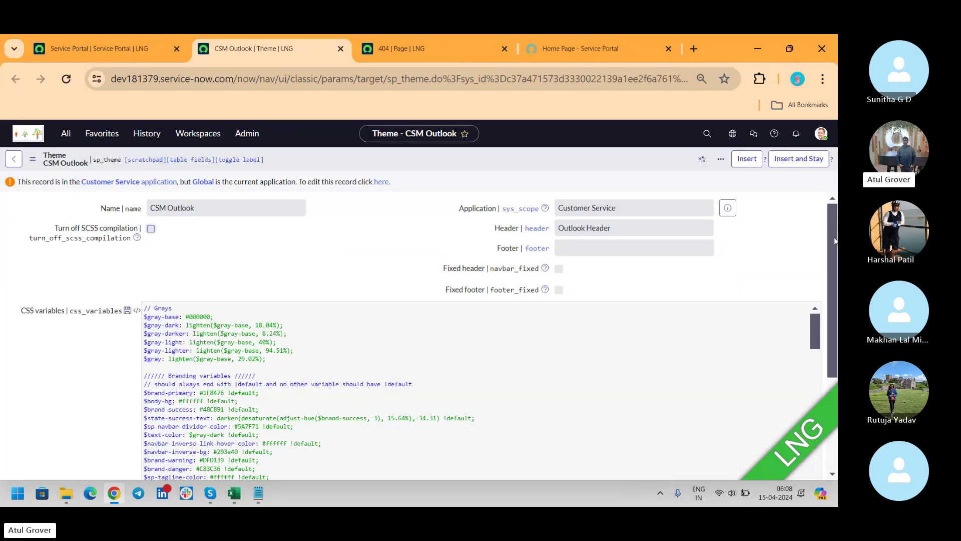
drag(833, 239, 830, 328)
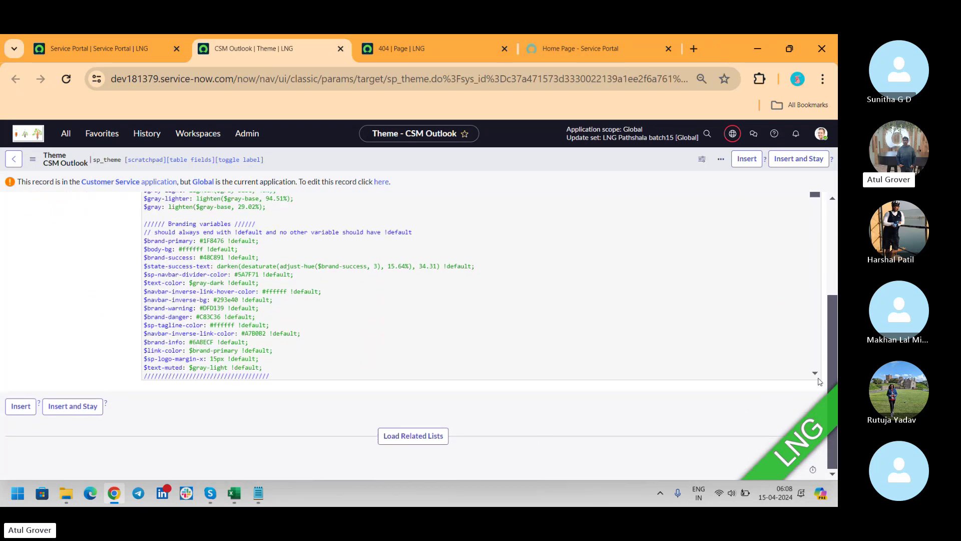
scroll(819, 381, down, 1)
scroll(819, 381, down, 10)
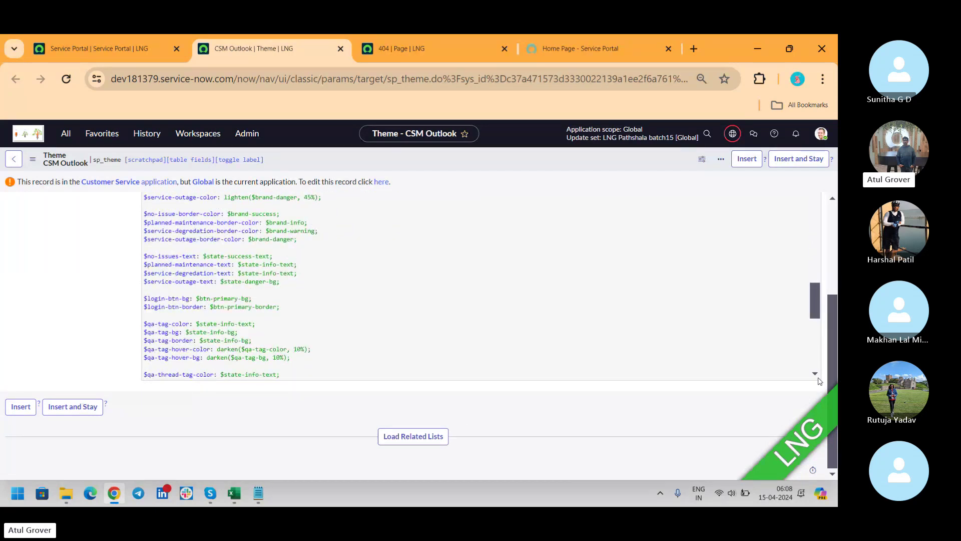
click(413, 436)
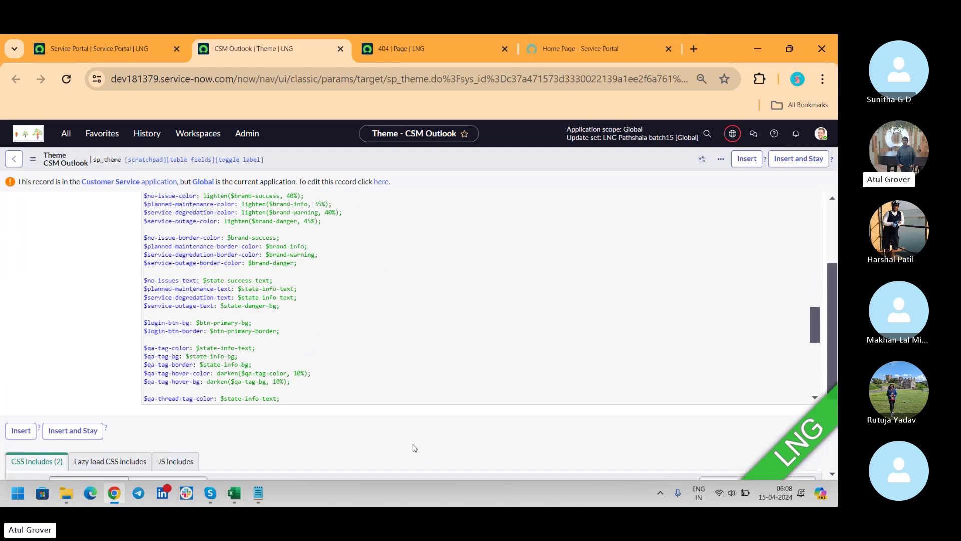
scroll(836, 297, down, 3)
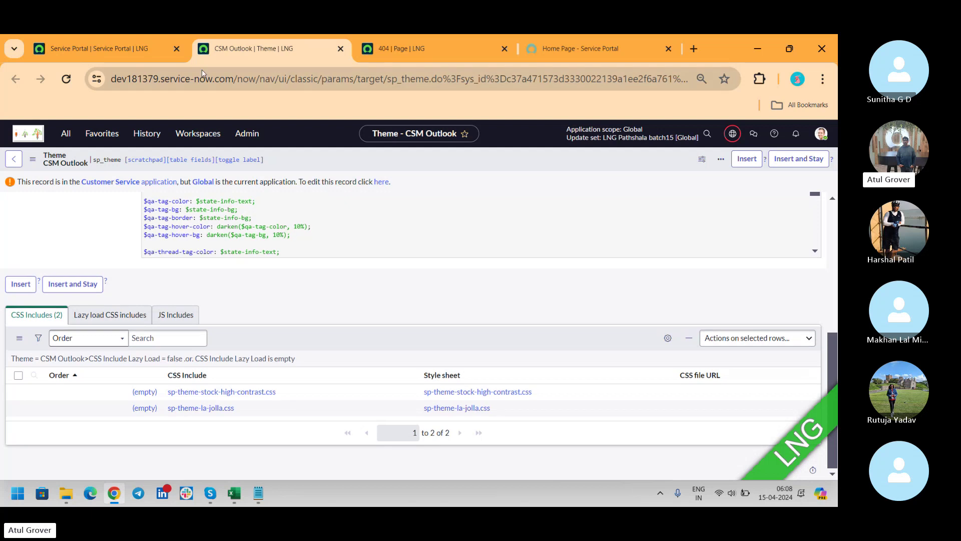
click(115, 48)
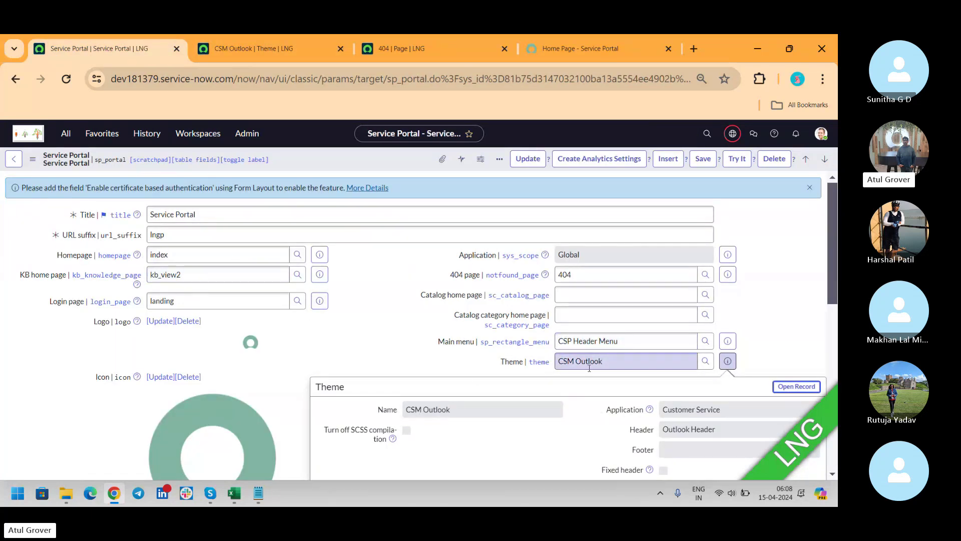
Step: Set the Main menu to SP Header Menu and the Theme back to La Jolla
click(428, 342)
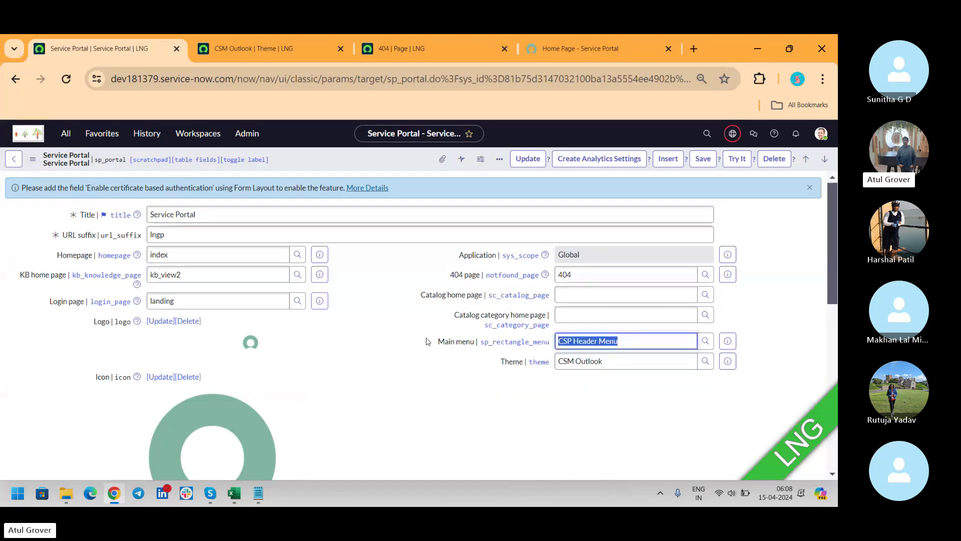
text(sp h)
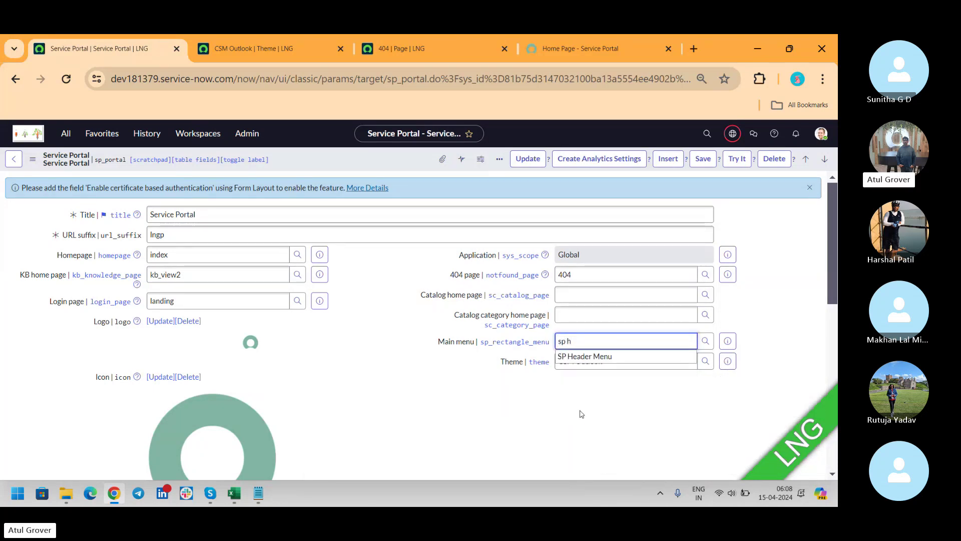
click(594, 358)
click(616, 363)
key(ctrl+a)
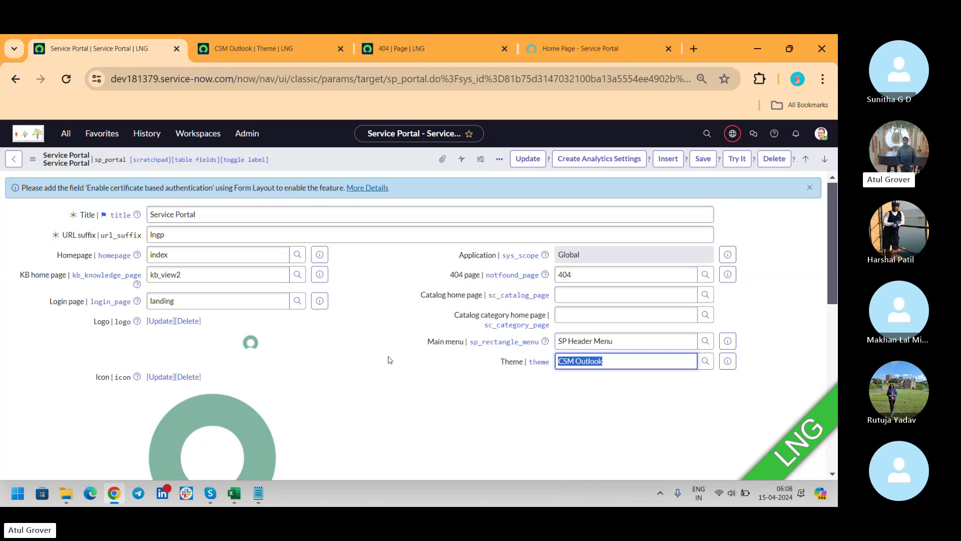
text(la)
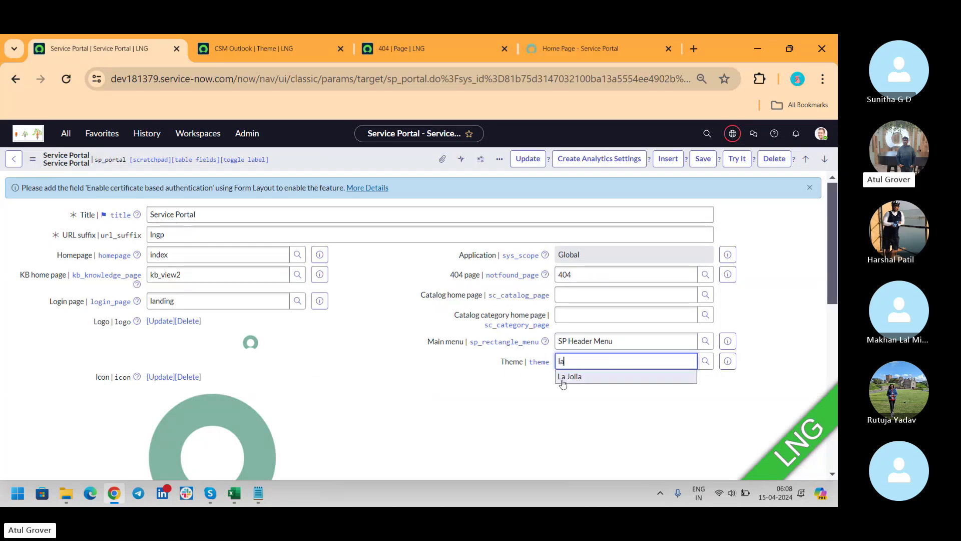
click(569, 378)
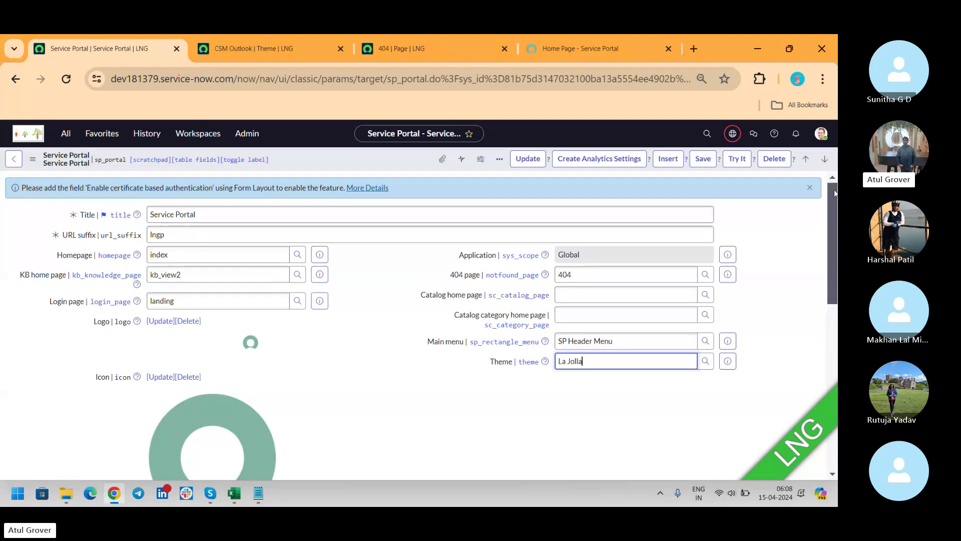
drag(833, 189, 834, 231)
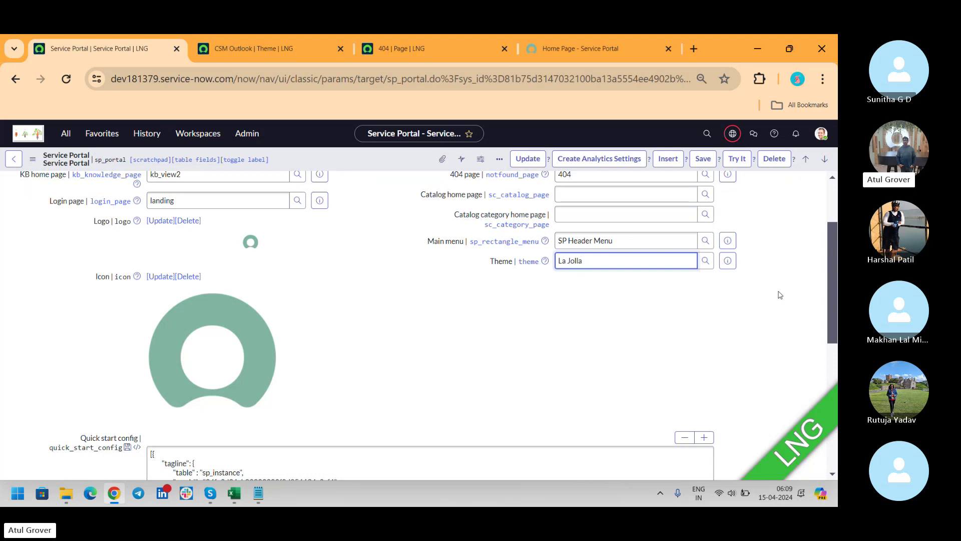
Step: Review the tagline settings in Quick start config and load the portal record's related lists
drag(834, 231, 824, 299)
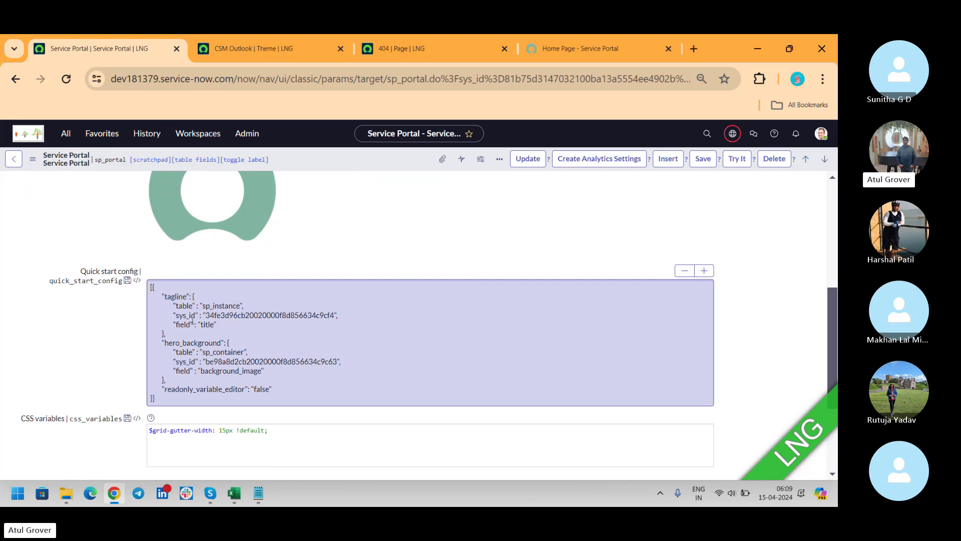
drag(203, 305, 321, 324)
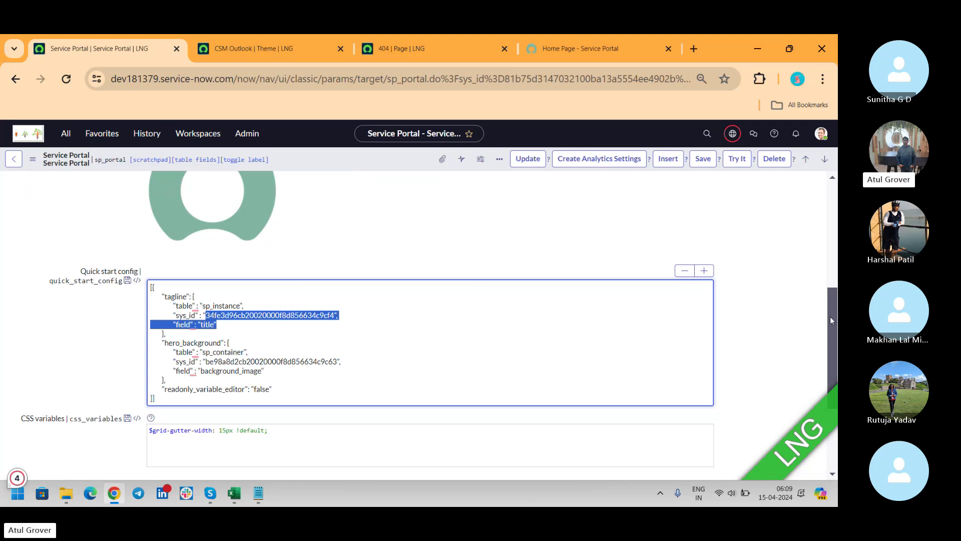
drag(830, 316, 835, 409)
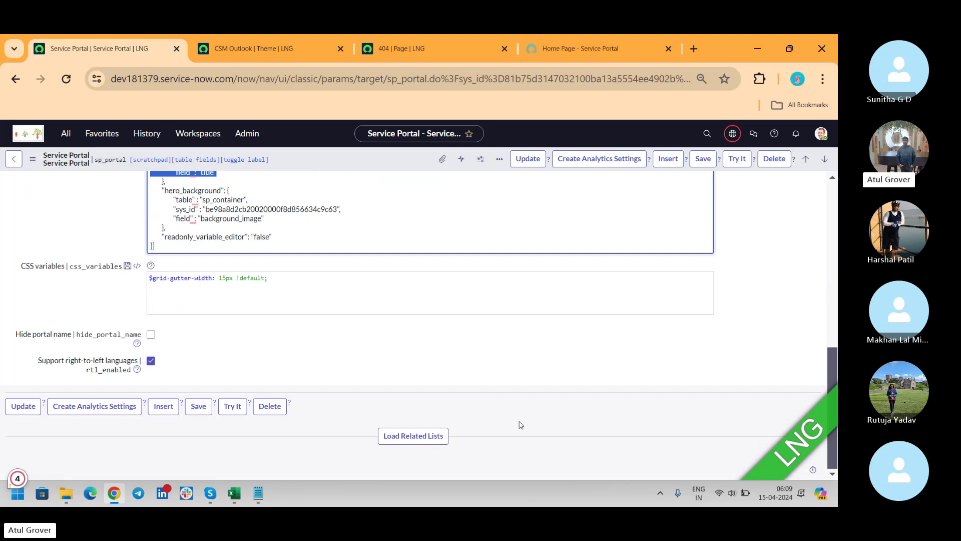
click(408, 441)
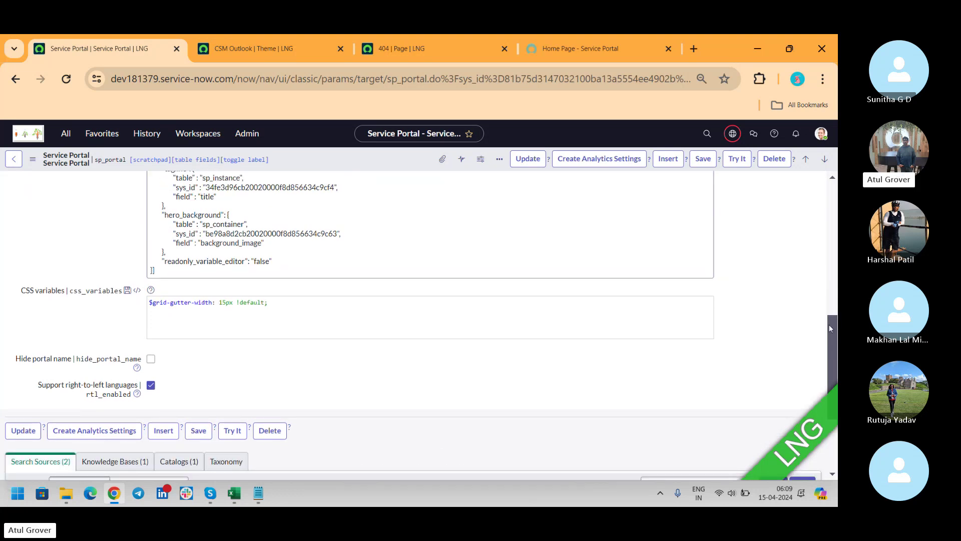
drag(828, 325, 831, 375)
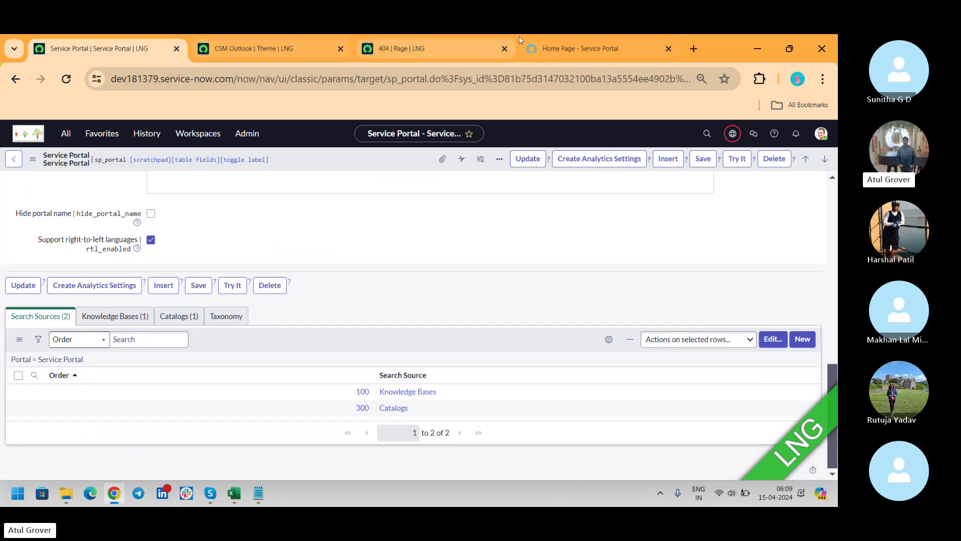
click(566, 46)
Step: Close the 404 and CSM Outlook theme tabs and reload the portal at the plain /lngp address
click(503, 48)
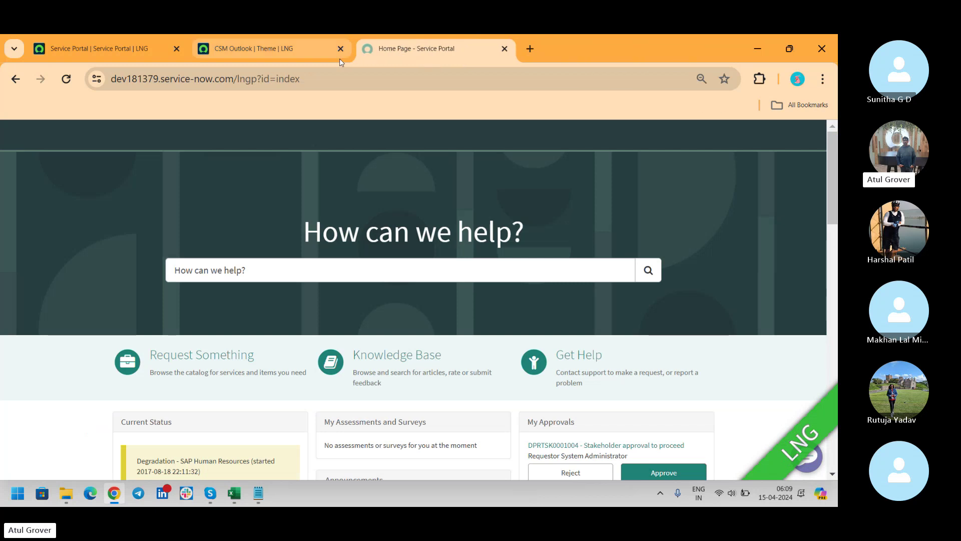
click(340, 48)
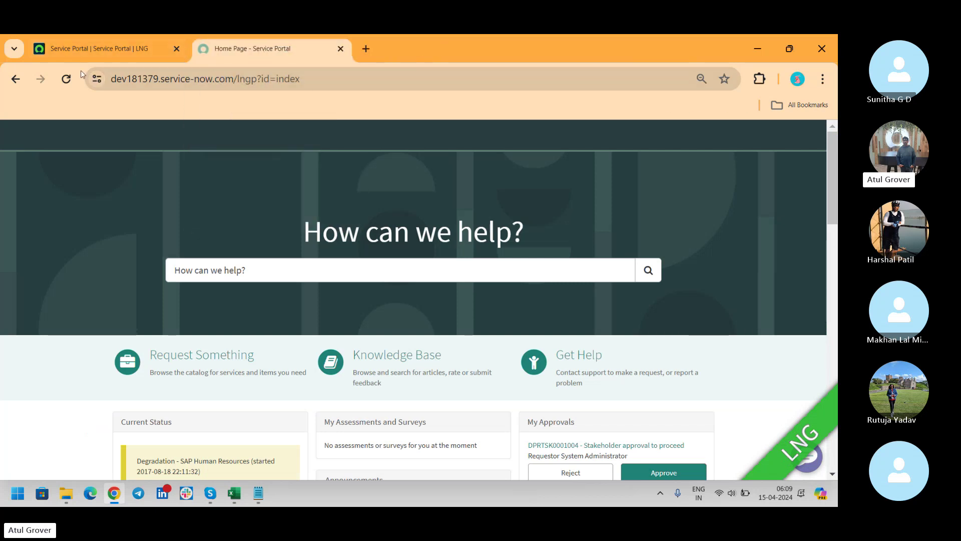
click(68, 73)
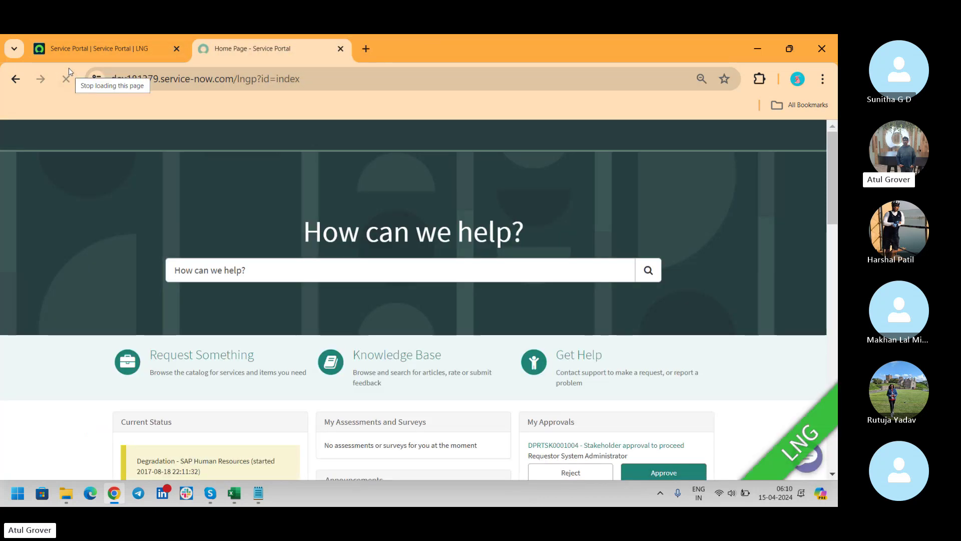
click(66, 79)
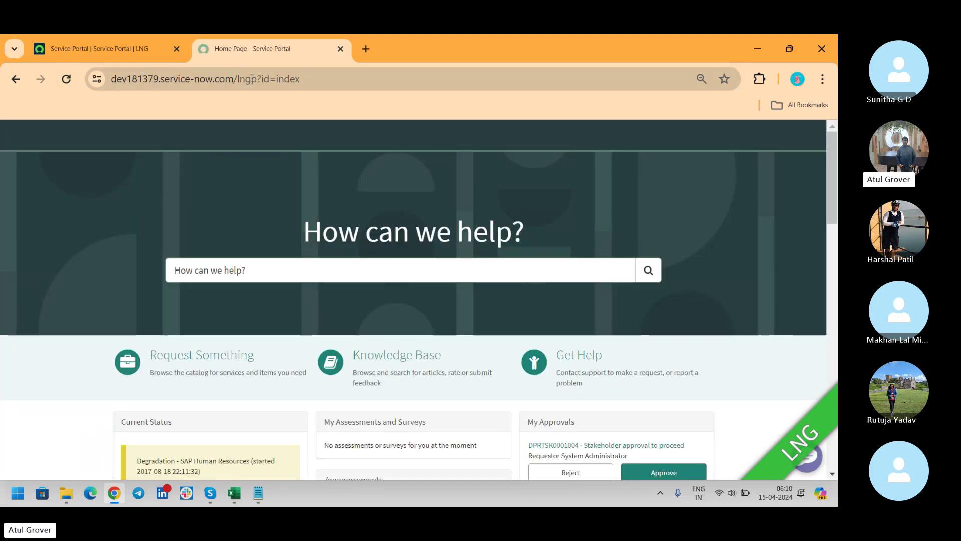
drag(256, 78, 508, 84)
key(BackSpace)
key(Return)
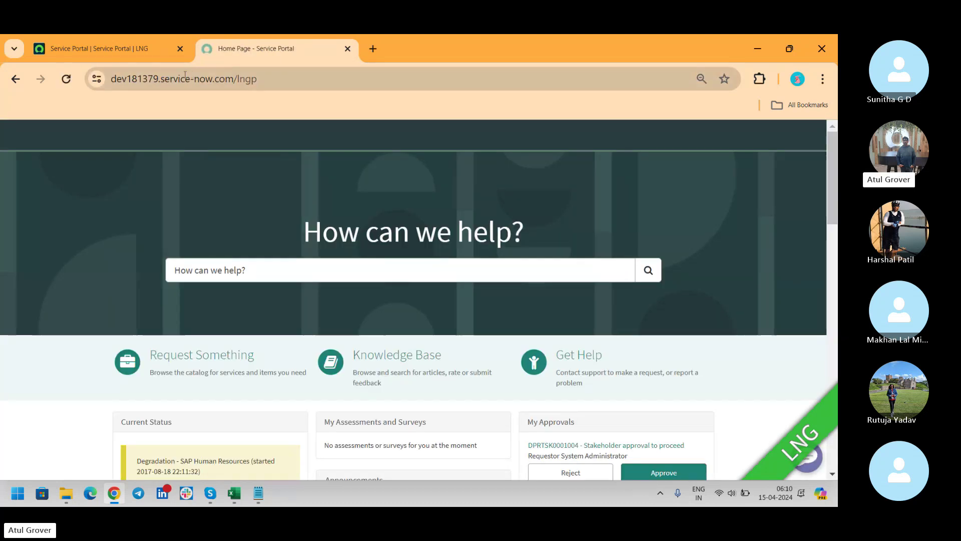
click(75, 77)
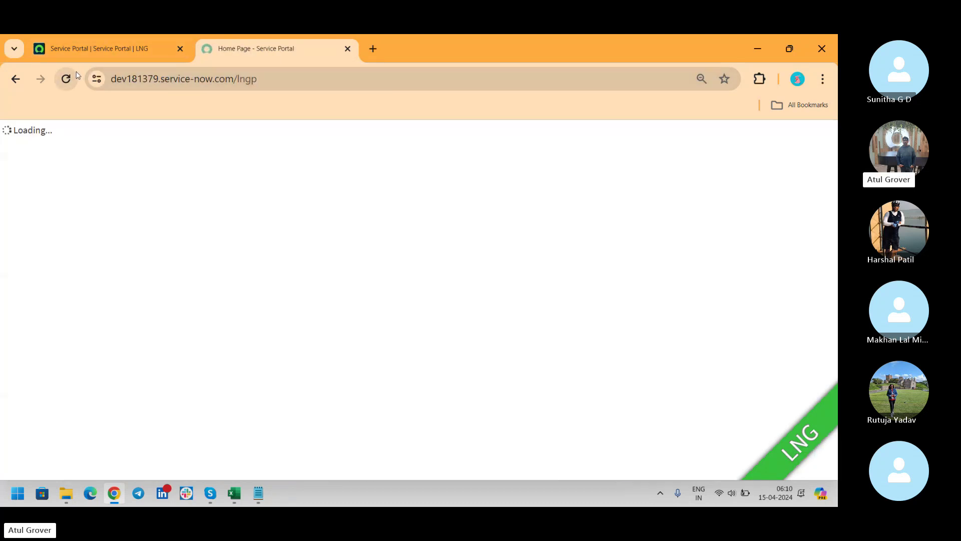
Step: Compare the Service Portal record form with the portal home page, then close the home page tab
click(110, 48)
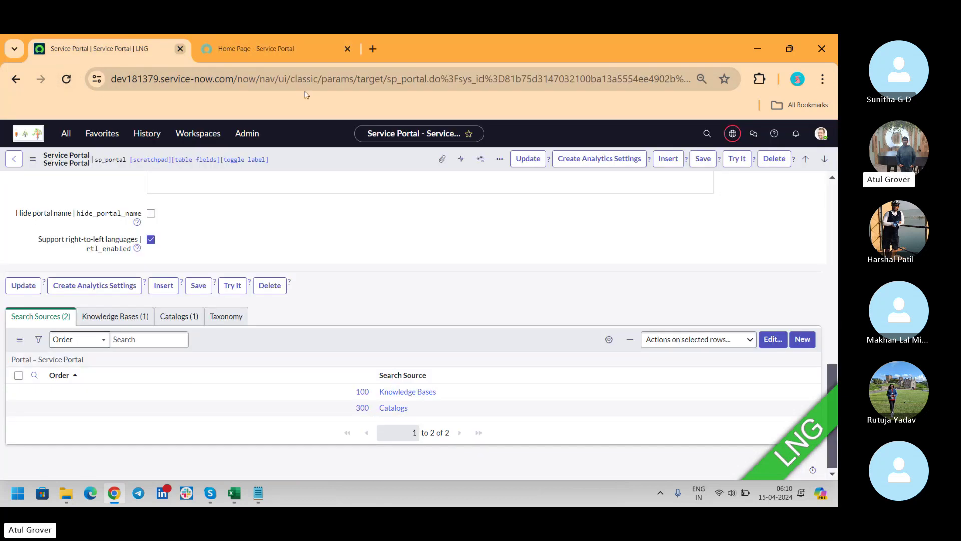
click(227, 45)
click(104, 53)
click(223, 50)
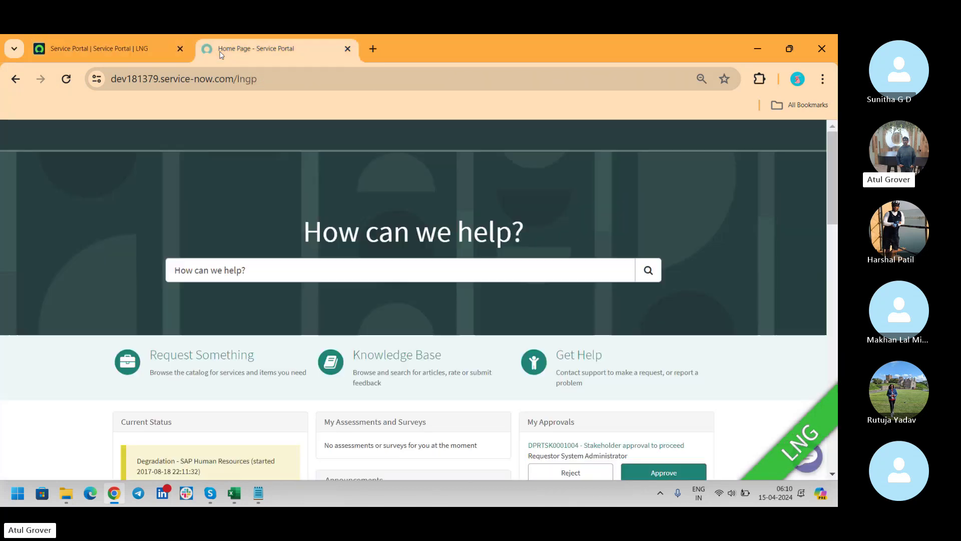
click(65, 78)
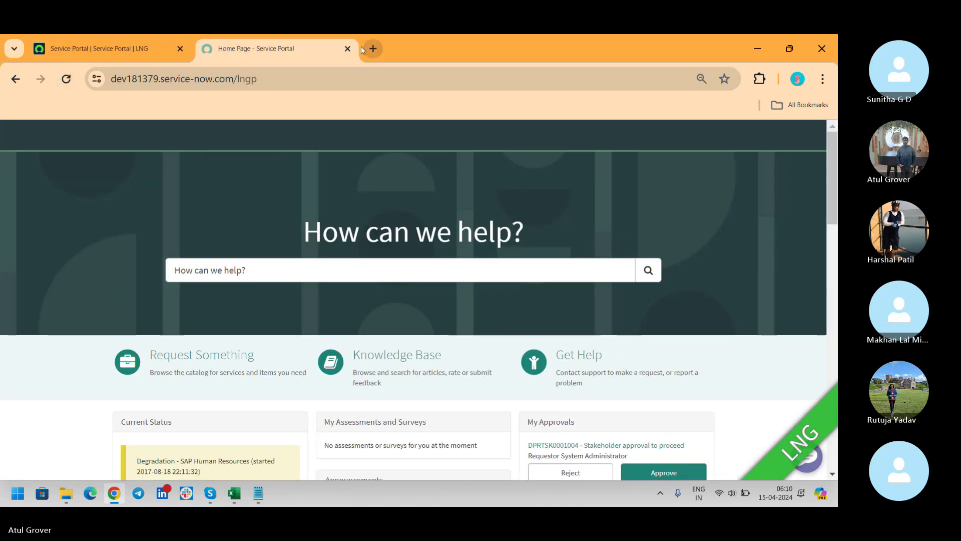
click(348, 48)
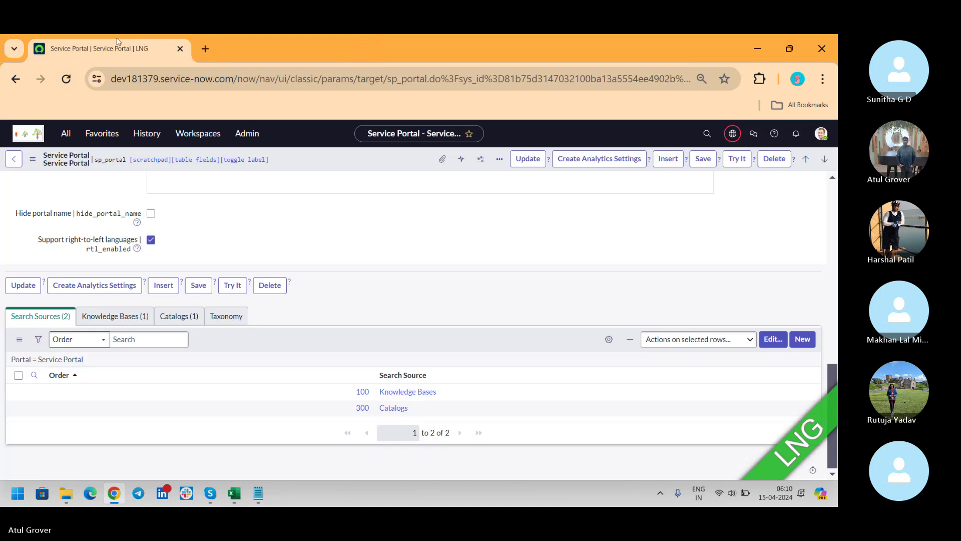
Step: Reopen dev181379.service-now.com/lngp in a fresh browser tab
click(205, 48)
text(dev181379.service-now.com/)
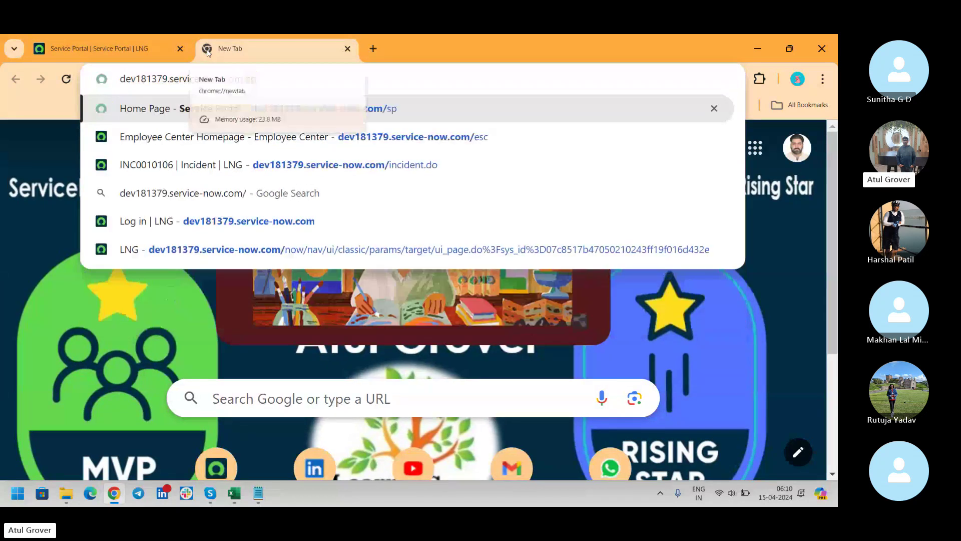
key(Right)
text(lngp)
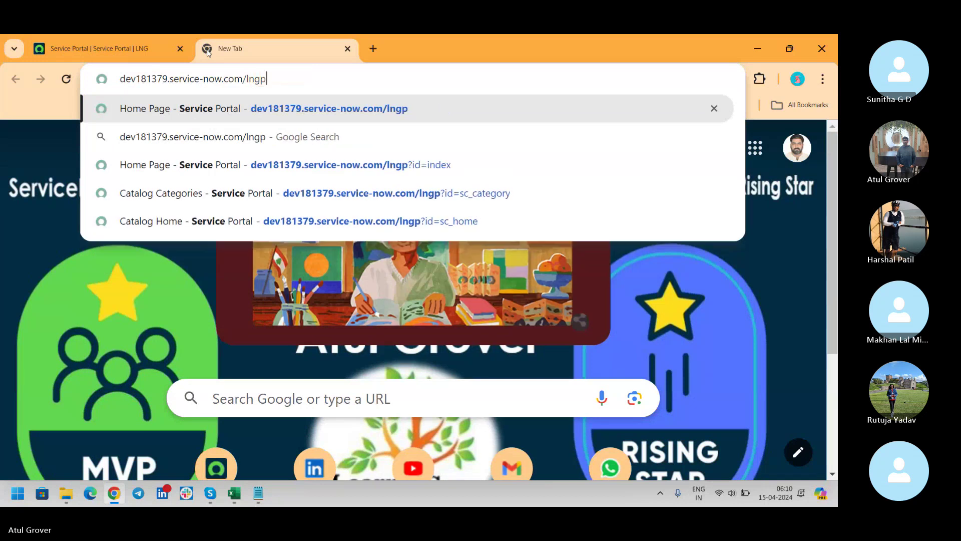
key(Return)
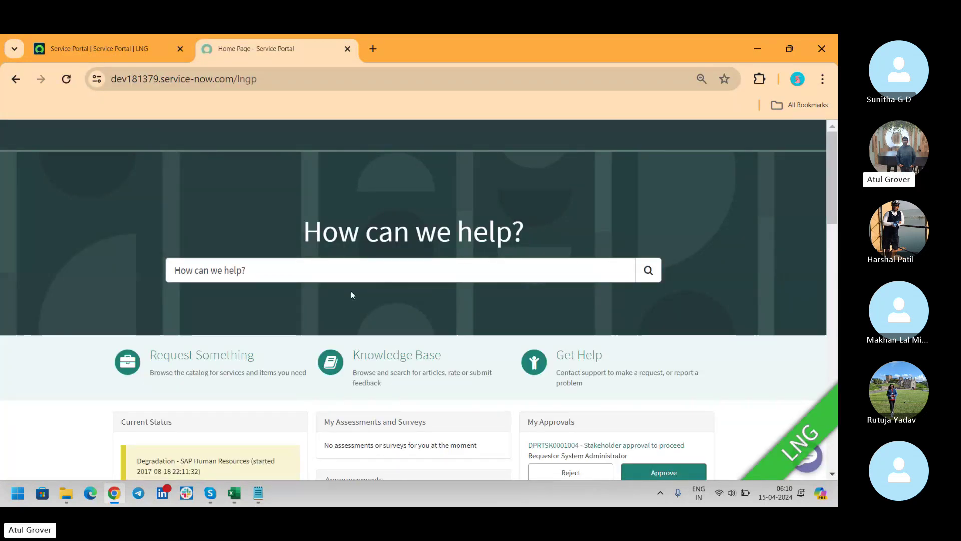
Step: Search the portal for 'email', then return to the sp_portal record form
click(310, 275)
text(email)
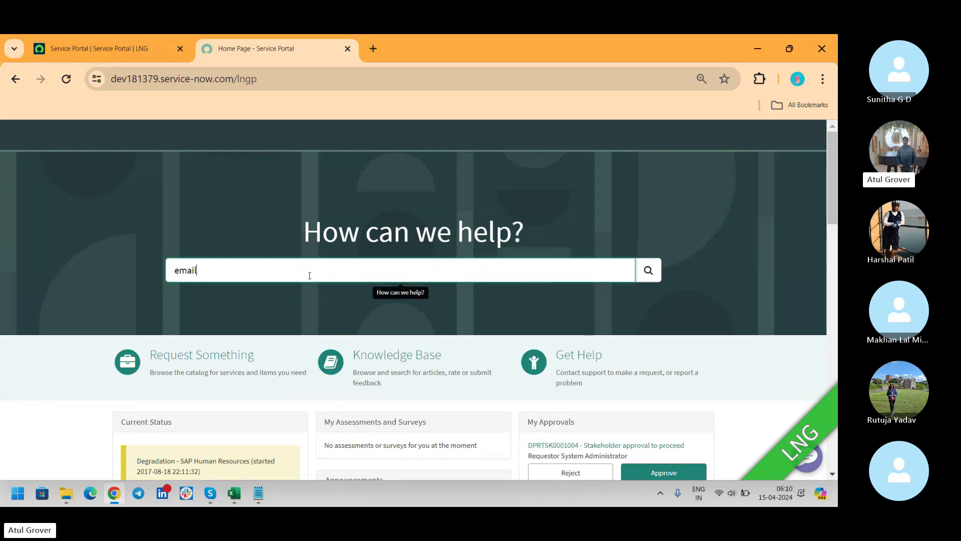
key(Return)
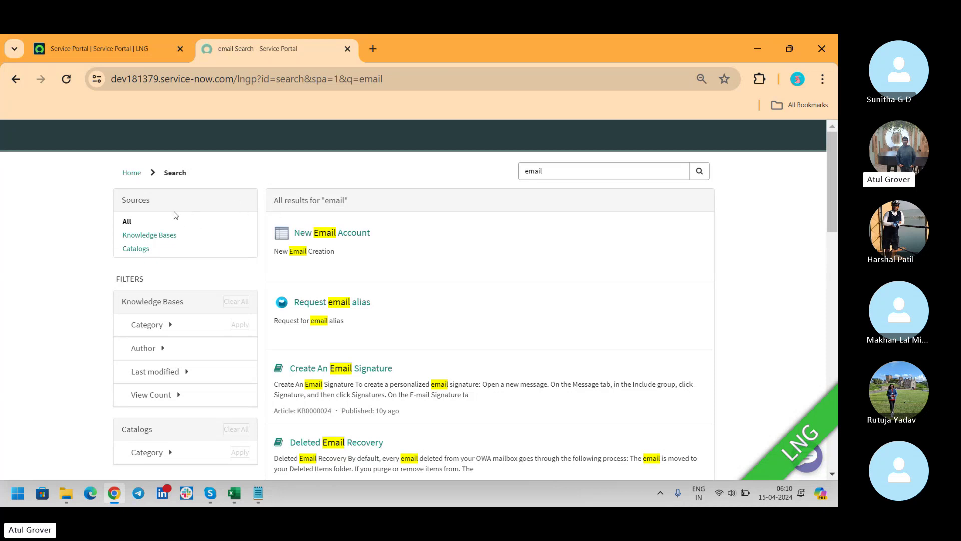
click(121, 39)
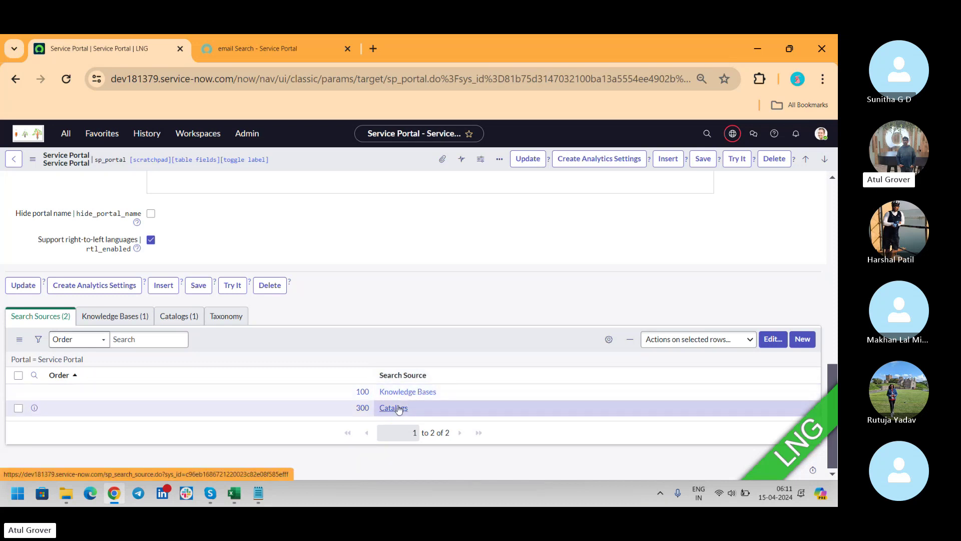
click(774, 343)
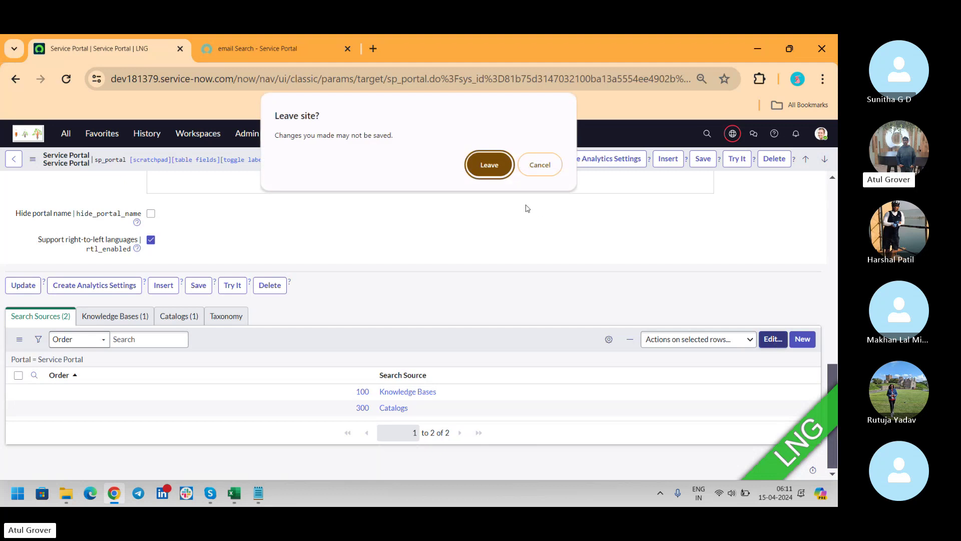
click(495, 170)
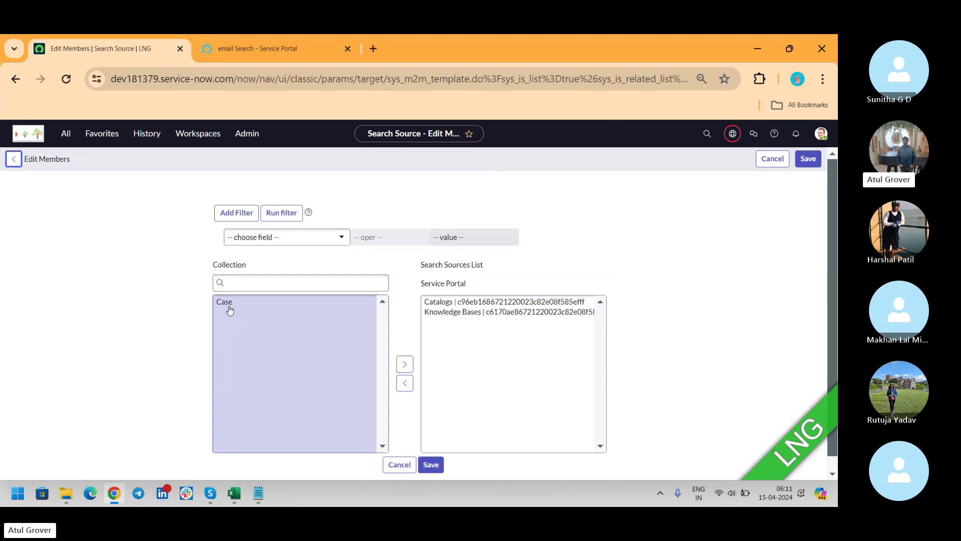
click(223, 302)
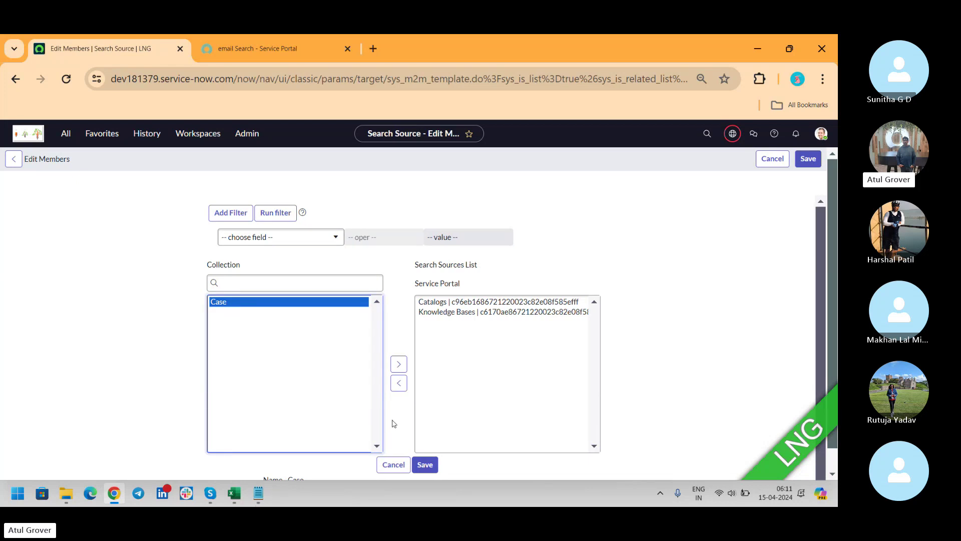
click(398, 476)
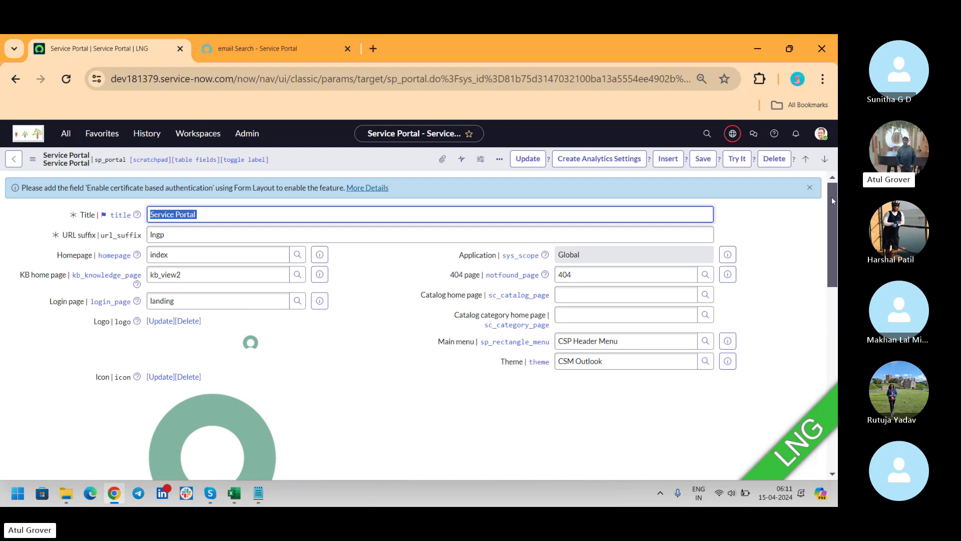
drag(831, 200, 831, 383)
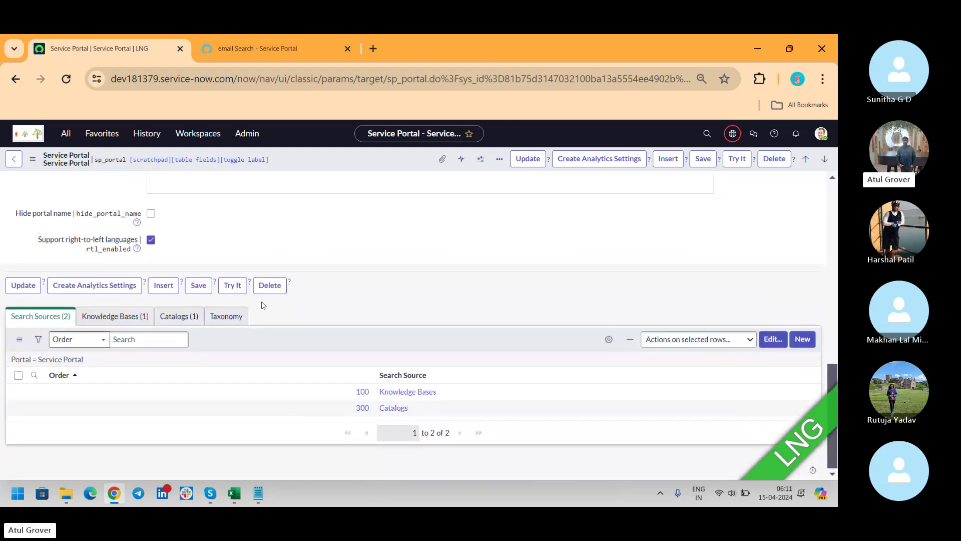
Step: Review the portal's Knowledge Bases and Catalogs related lists, with a brief detour to Skype
click(133, 315)
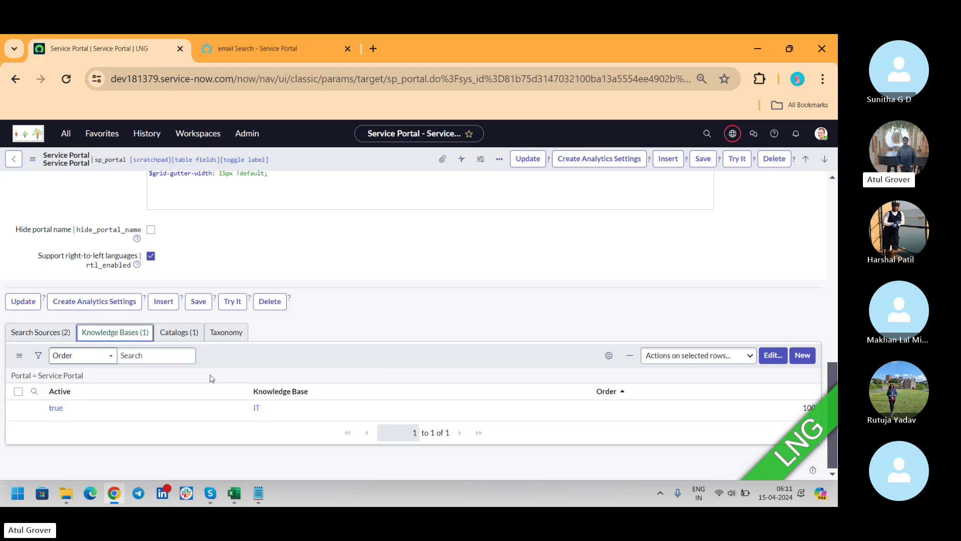
click(179, 332)
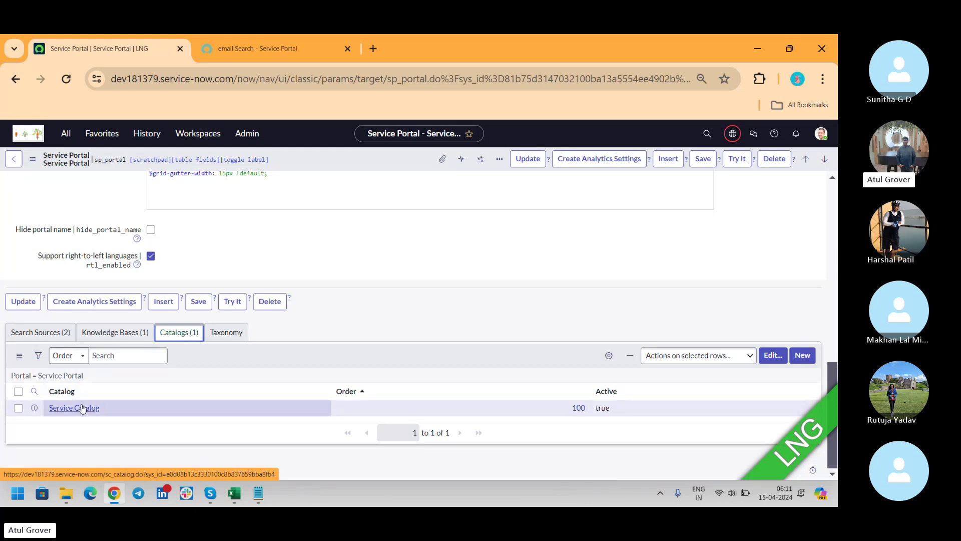
key(alt+Tab)
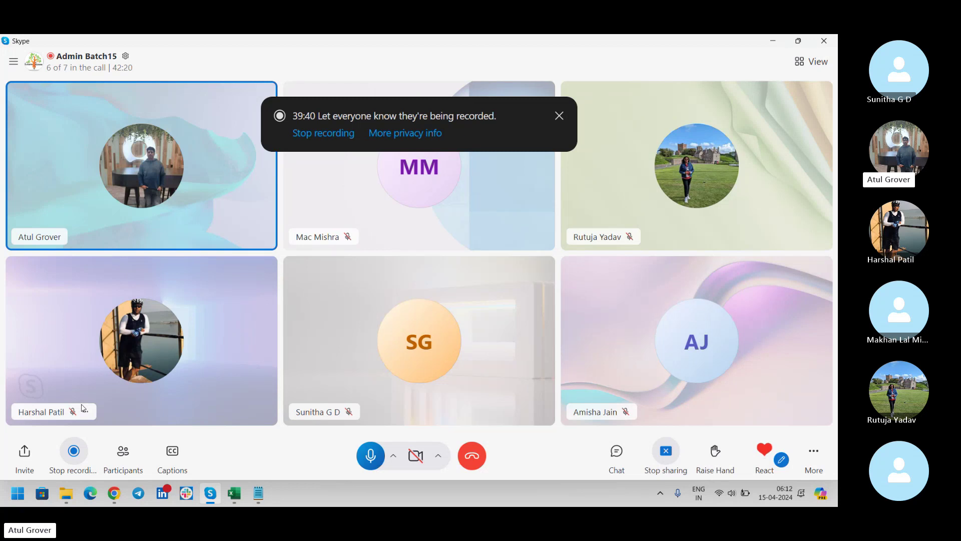
key(alt+Tab)
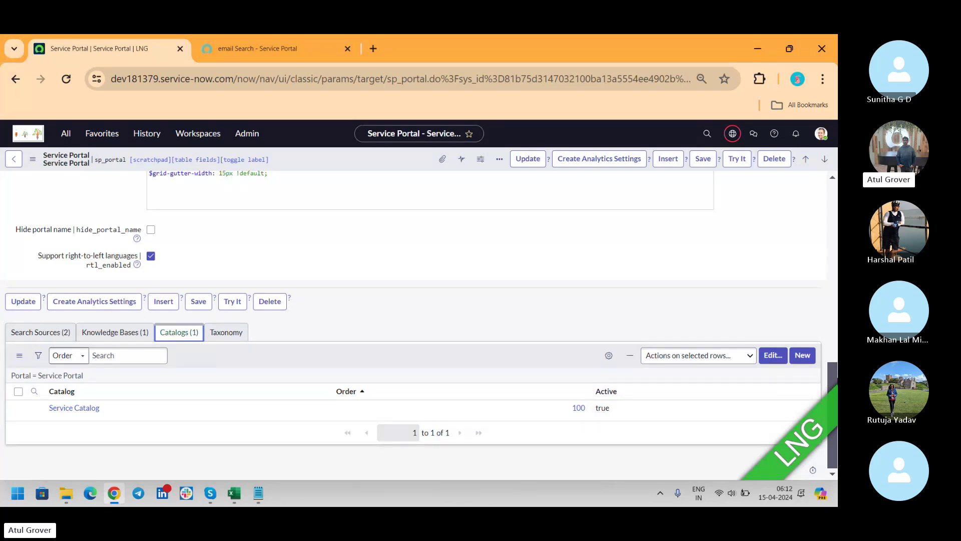
Step: Set the portal's main menu to SP Header Menu and theme to La Jolla, then save
scroll(419, 325, up, 15)
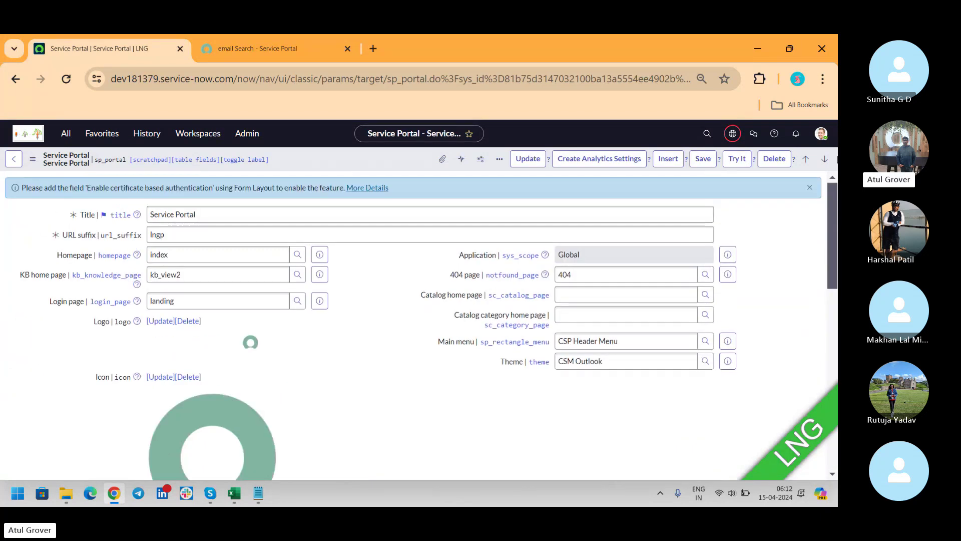
key(alt+Tab)
key(alt+Tab)
click(644, 343)
key(ctrl+a)
text(sp)
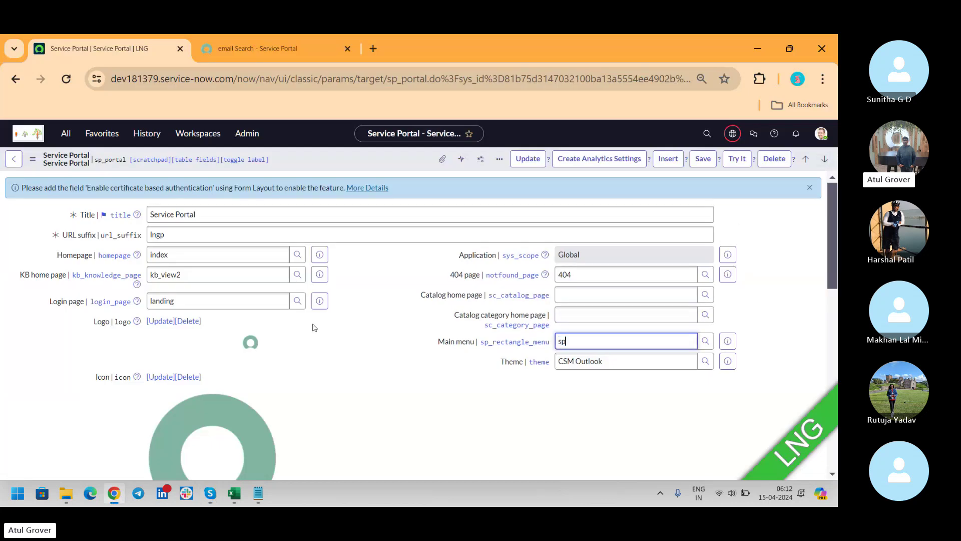
key(Down)
key(Tab)
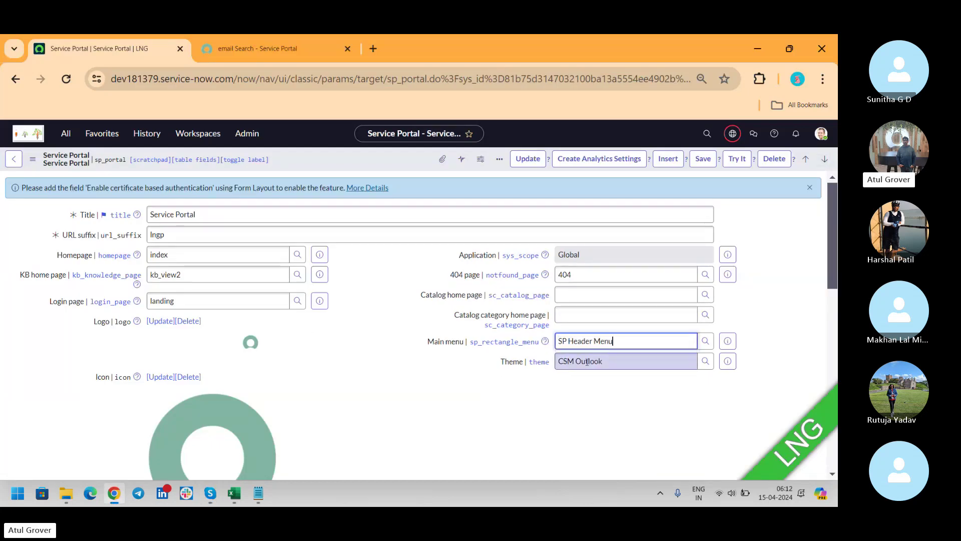
text(la jo)
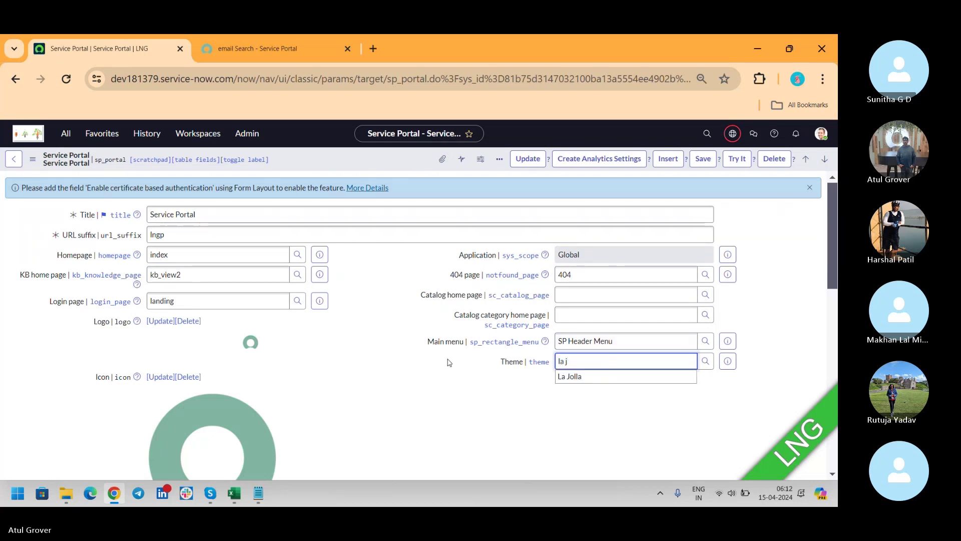
click(566, 379)
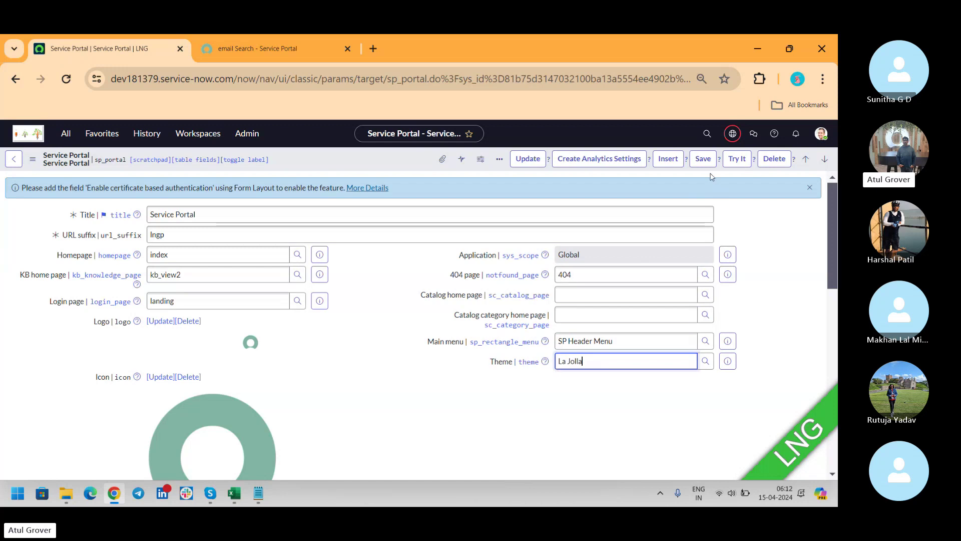
click(702, 159)
key(alt+Tab)
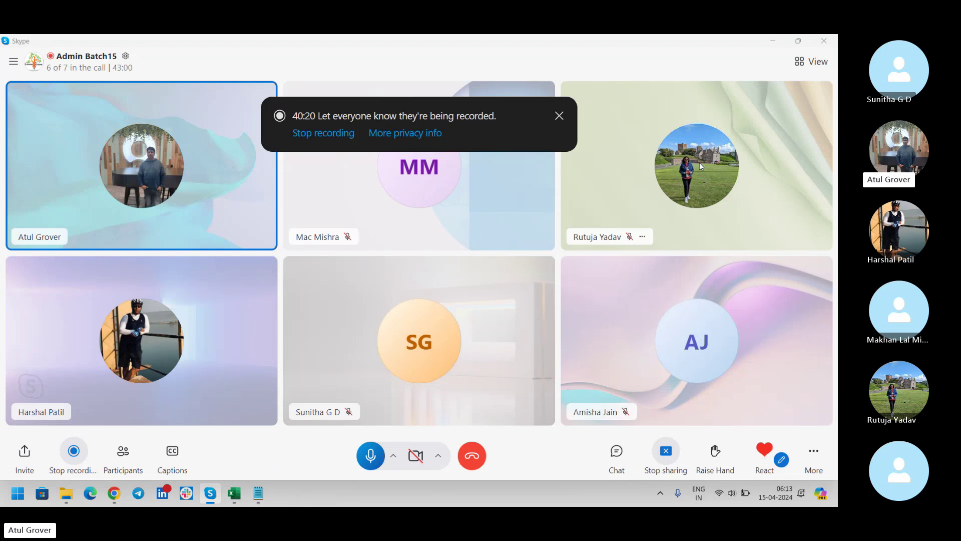
Step: Return from Skype to the portal form and scroll down to the Catalogs list
key(alt+Tab)
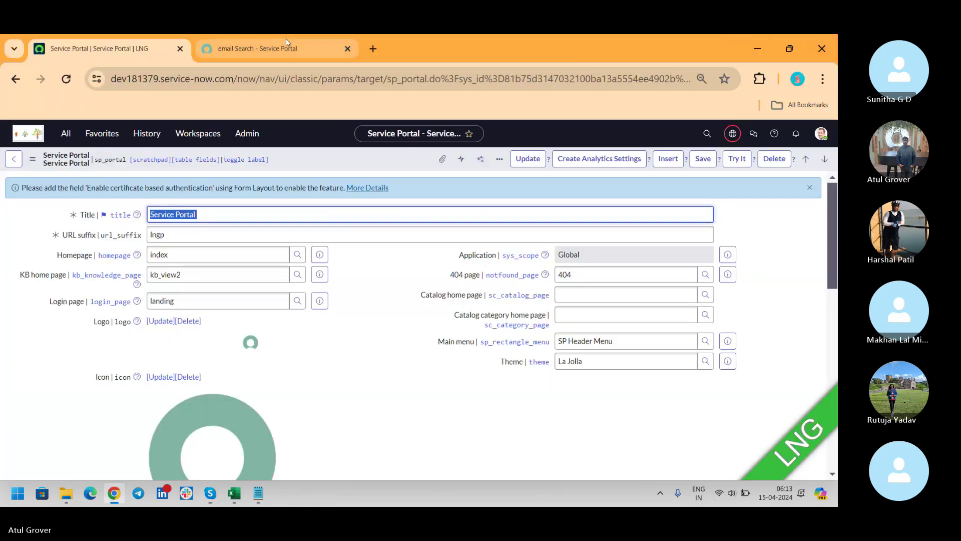
scroll(827, 218, down, 10)
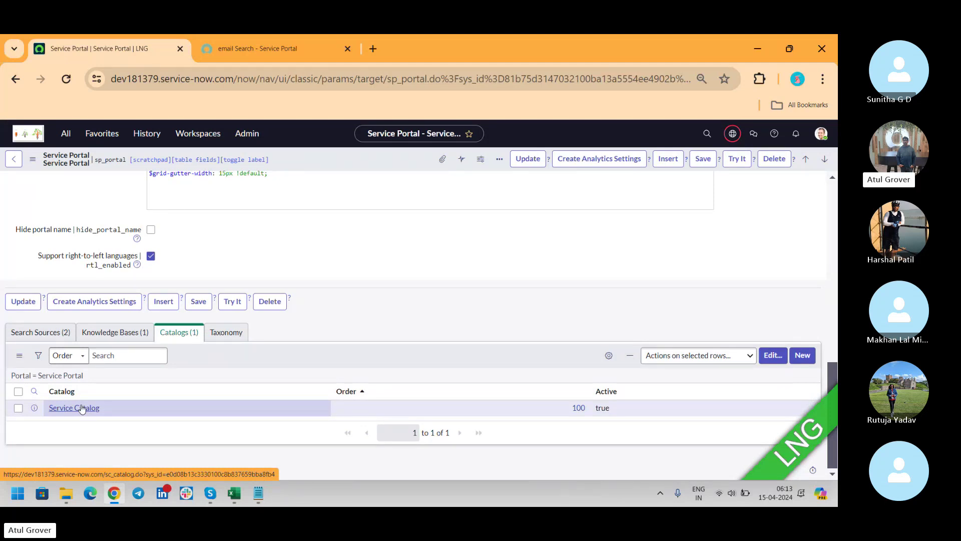
Step: Step away to the Skype call, then return to the portal's 'email' search results
key(alt+Tab)
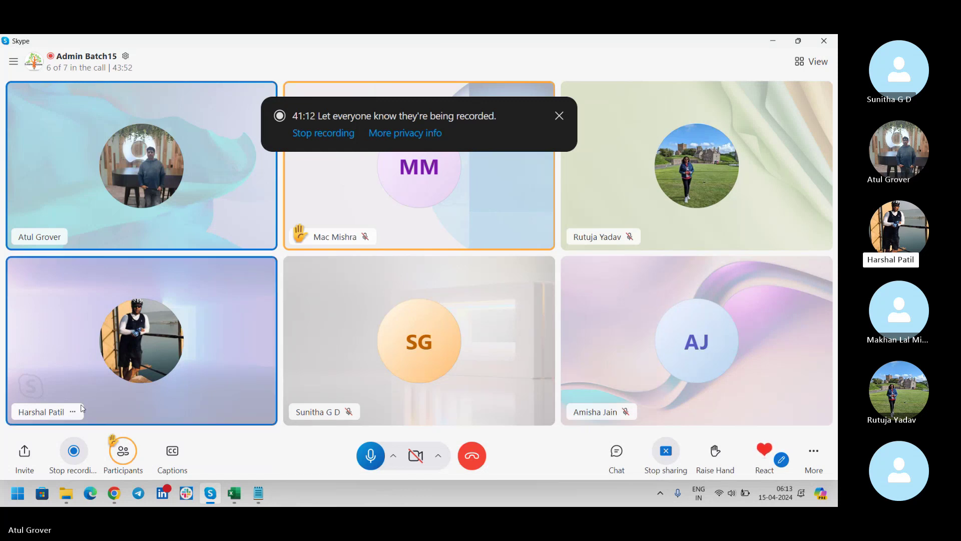
key(alt+Tab)
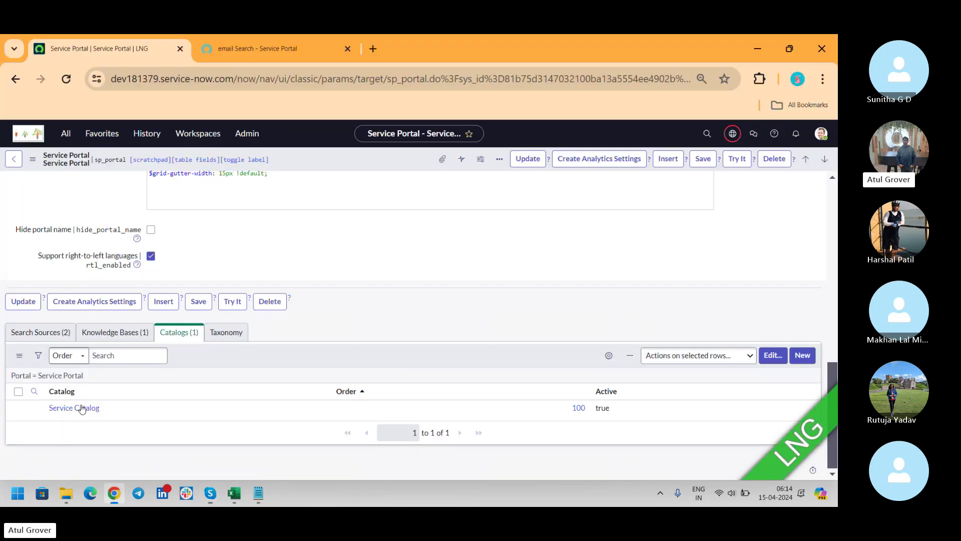
click(251, 56)
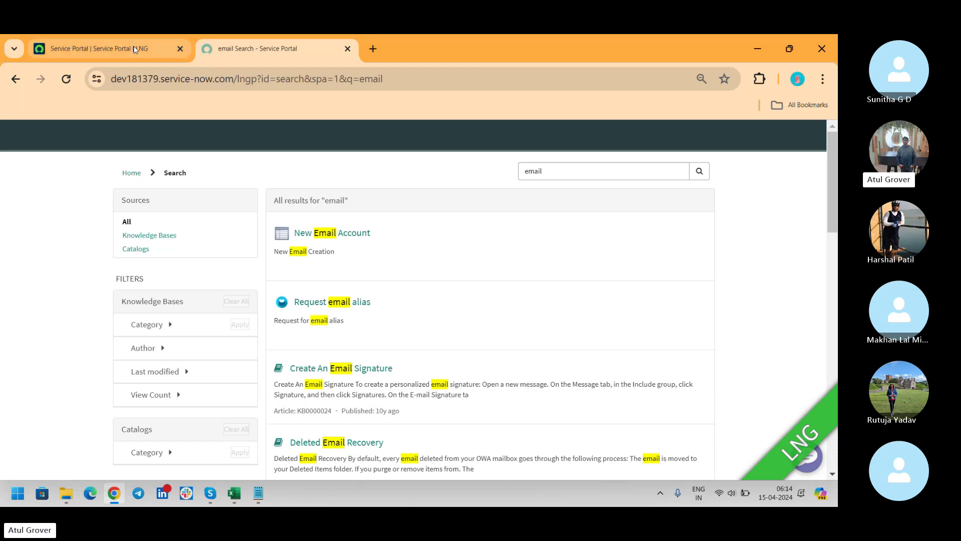
Step: Switch to the 'Service Portal | Service Portal | LNG' tab showing the Catalogs list
click(100, 49)
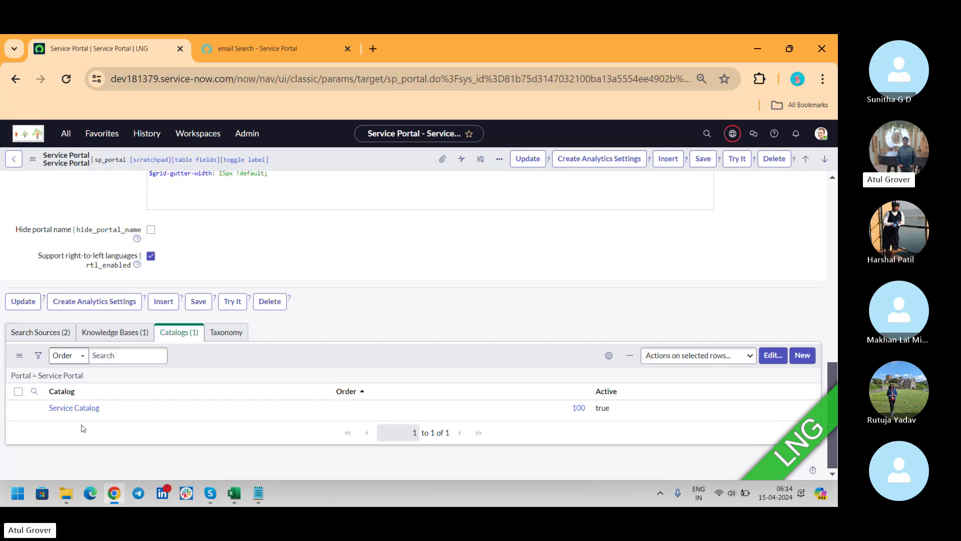
Step: Check the Skype call, then bring the 'email Search - Service Portal' tab back
key(alt+Tab)
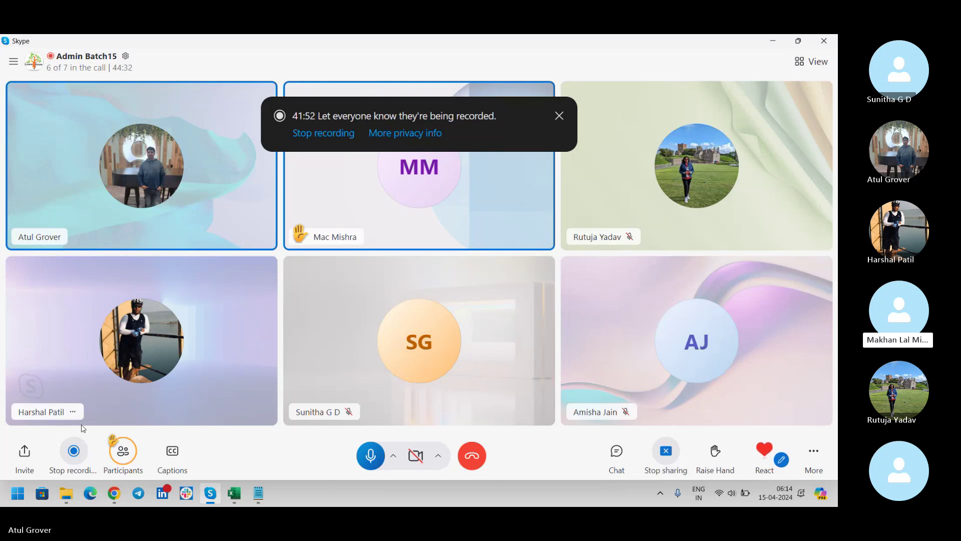
key(alt+Tab)
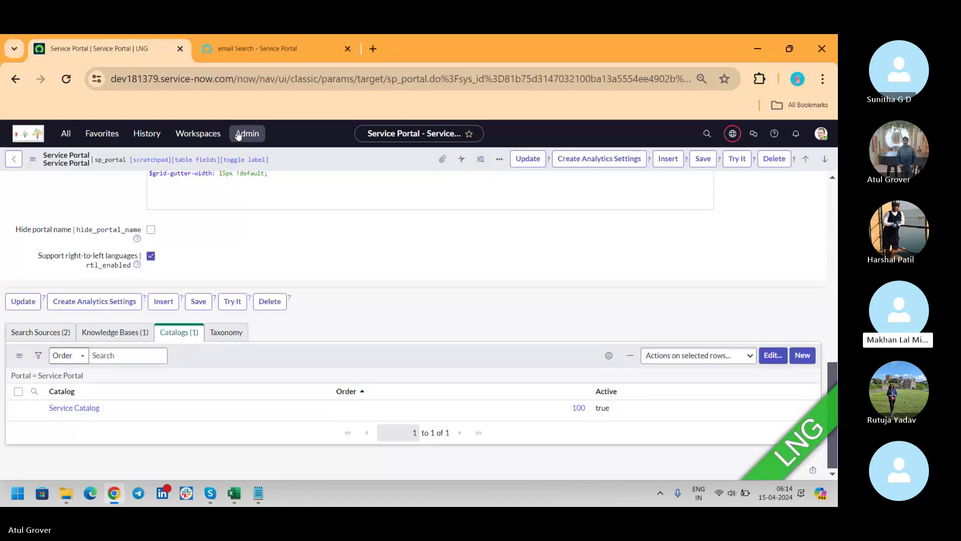
click(277, 45)
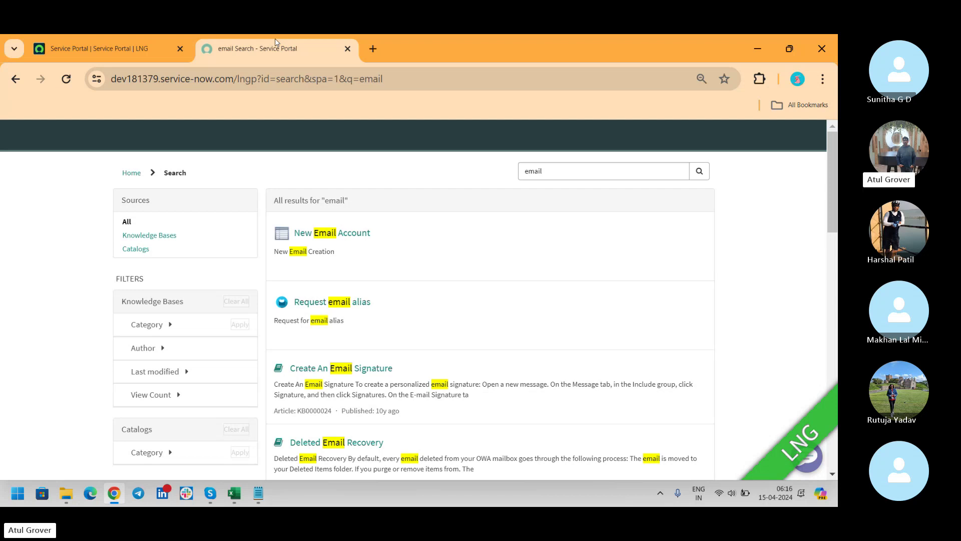
key(alt+Tab)
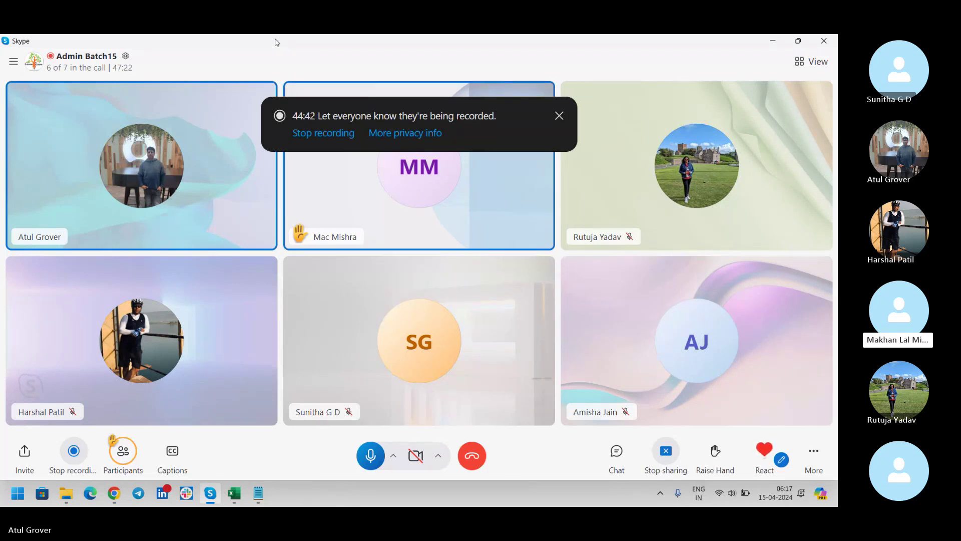
key(alt+Tab)
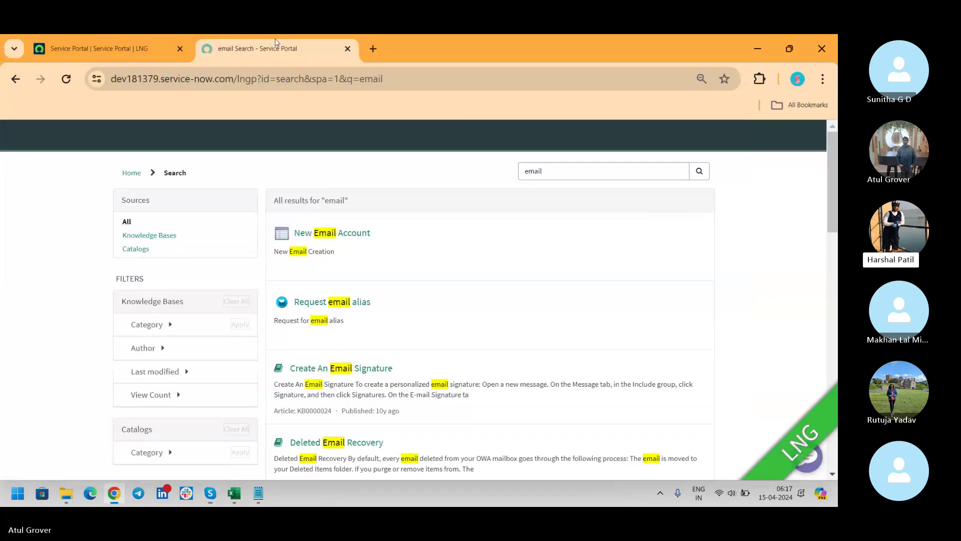
Step: Search Google for 'amazon' in a new tab and open Amazon.co.uk
click(374, 48)
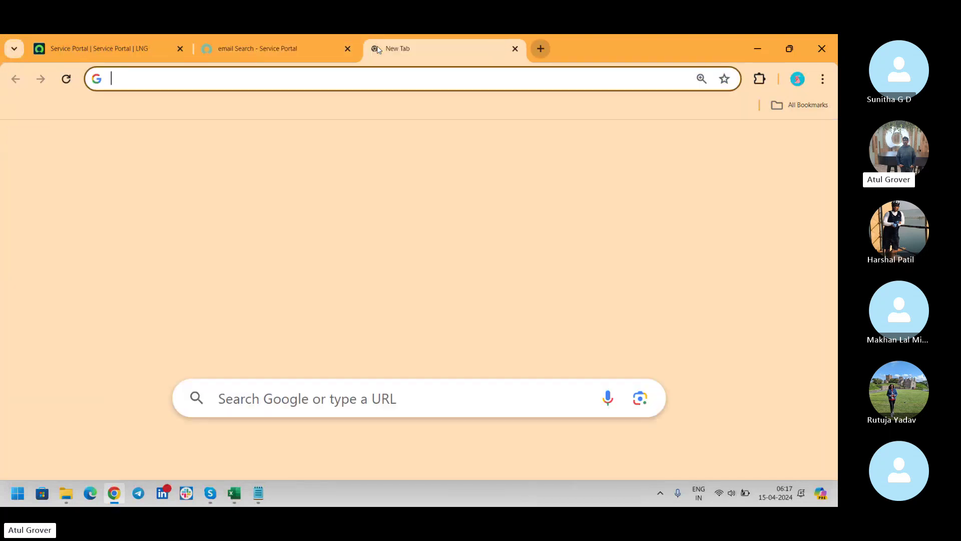
text(ama)
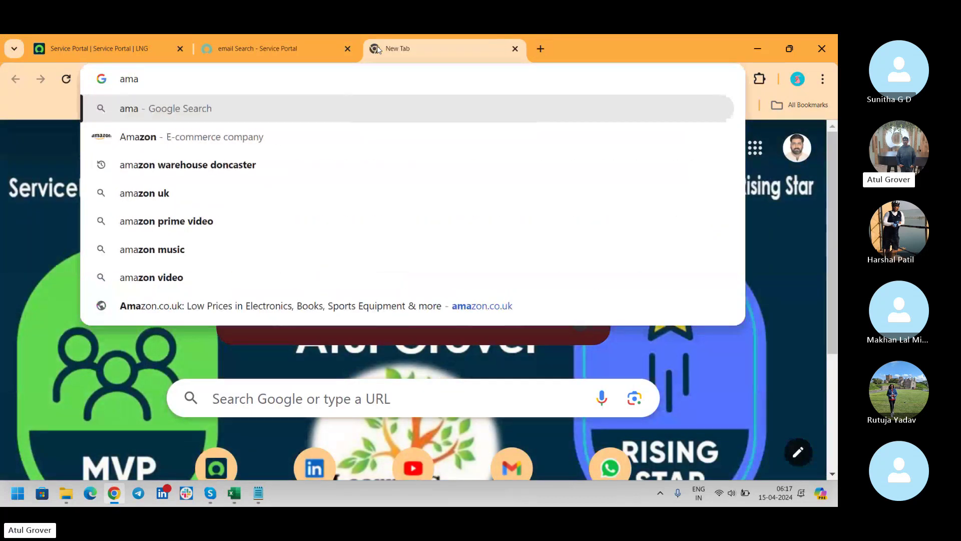
text(zon)
key(Return)
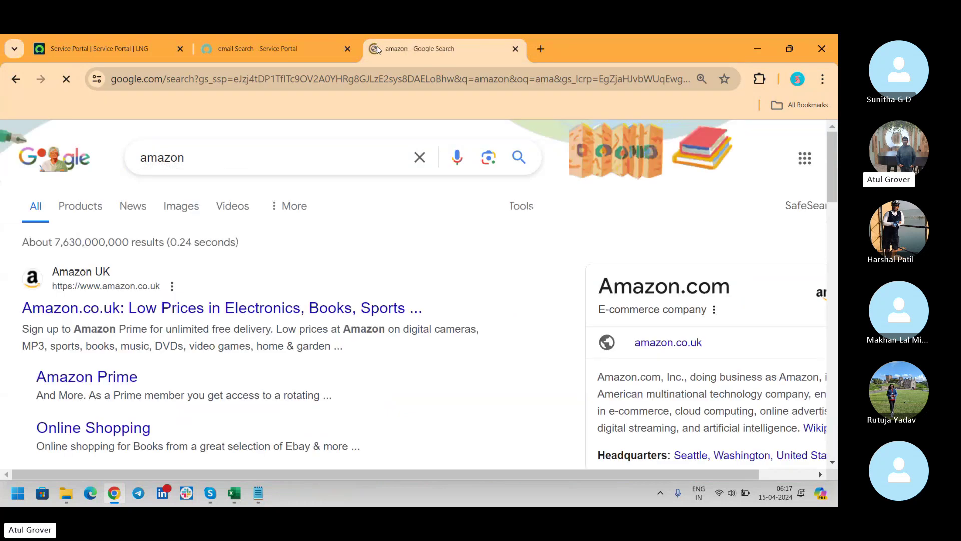
click(172, 312)
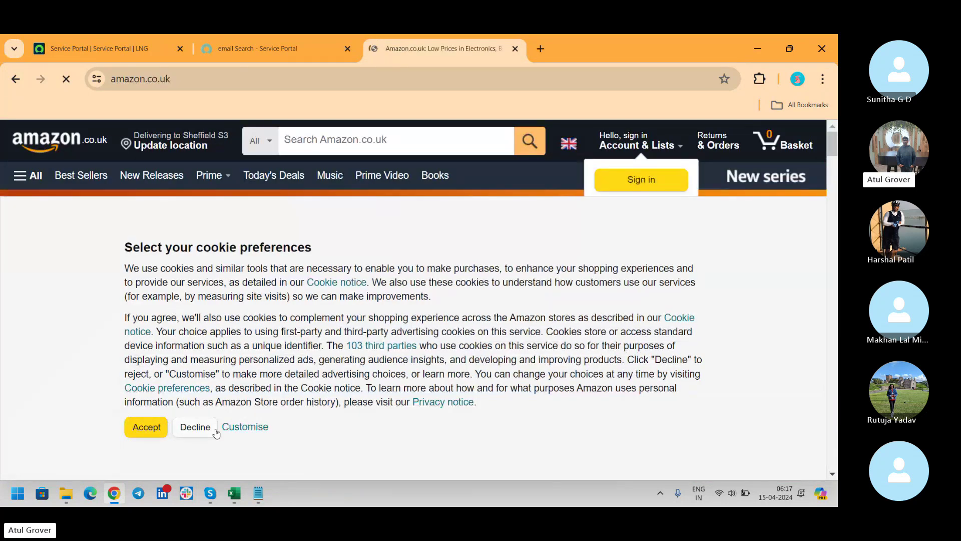
Step: Decline Amazon's optional cookies and open the Garden essentials Furniture category
click(212, 430)
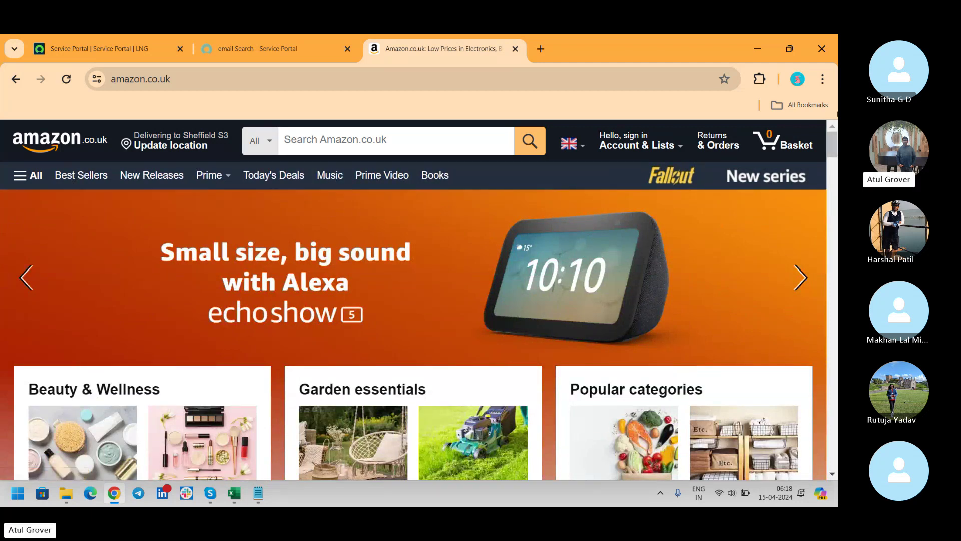
drag(833, 143, 834, 166)
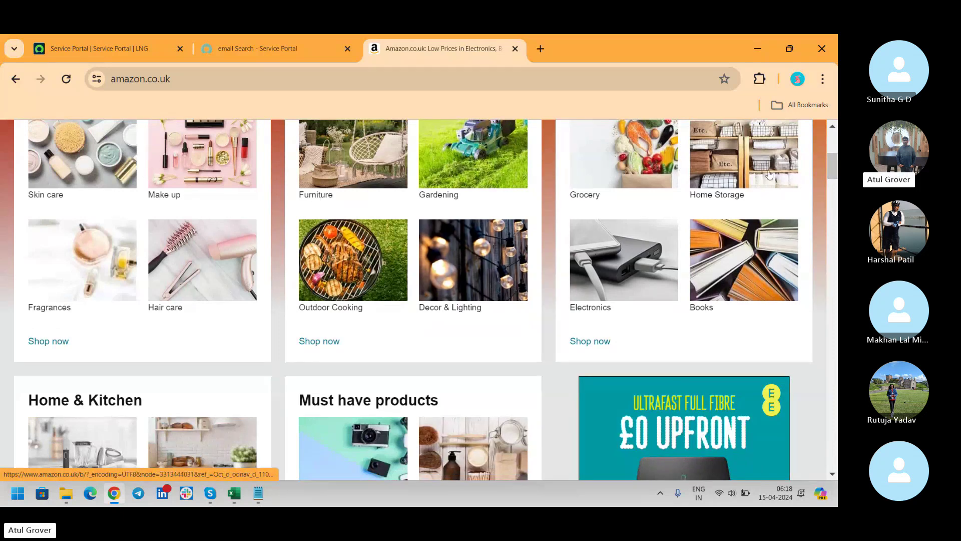
mouse_move(830, 161)
mouse_down()
mouse_move(832, 208)
mouse_move(833, 134)
mouse_move(832, 157)
mouse_up()
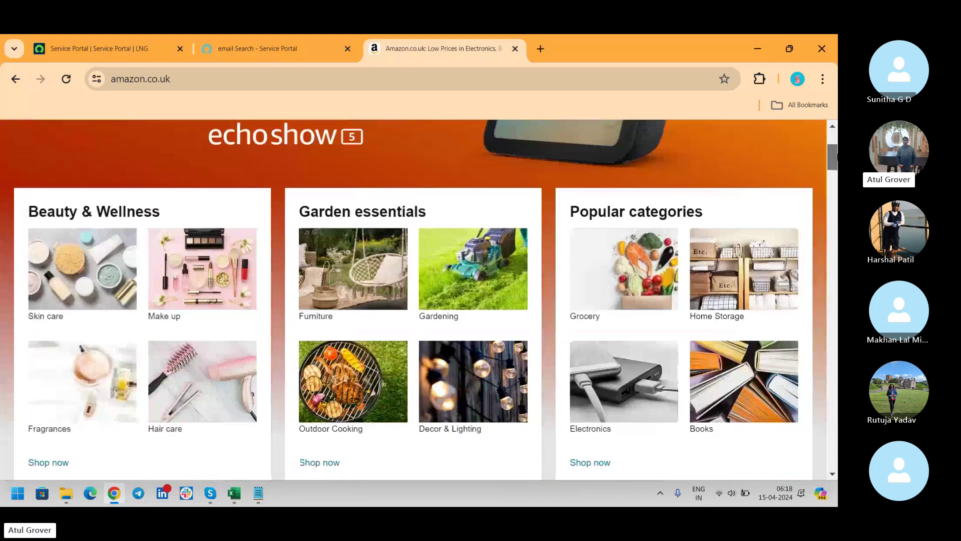
click(354, 270)
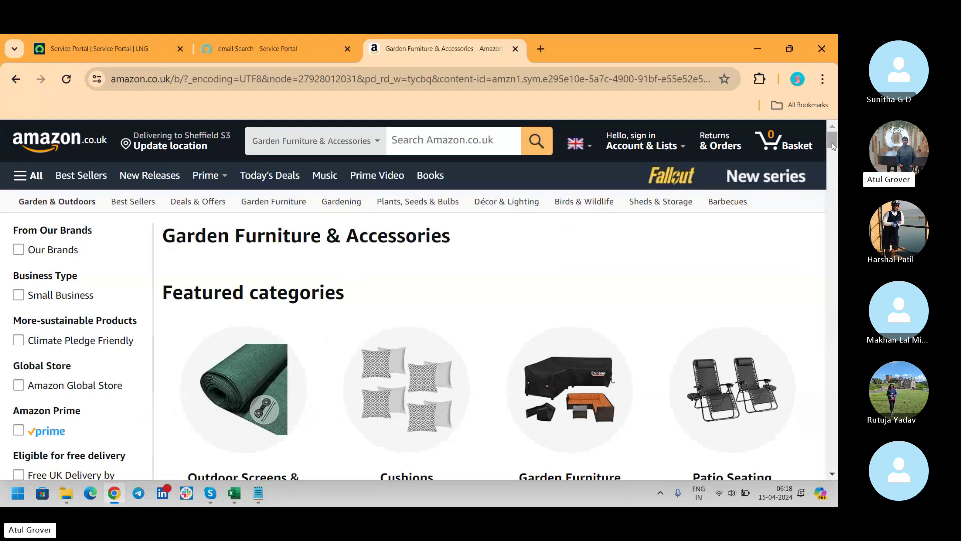
Step: Browse Amazon's Cushions > Chairs to the grey SOFTILLO cushion page, then return to ServiceNow's 'email' results
mouse_move(832, 146)
mouse_down()
mouse_move(831, 161)
mouse_move(831, 151)
mouse_up()
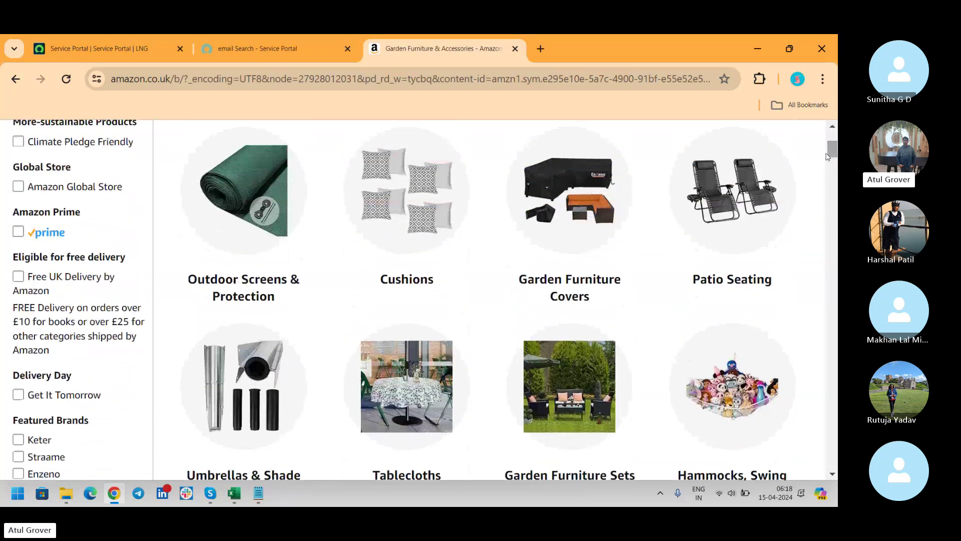
mouse_move(744, 197)
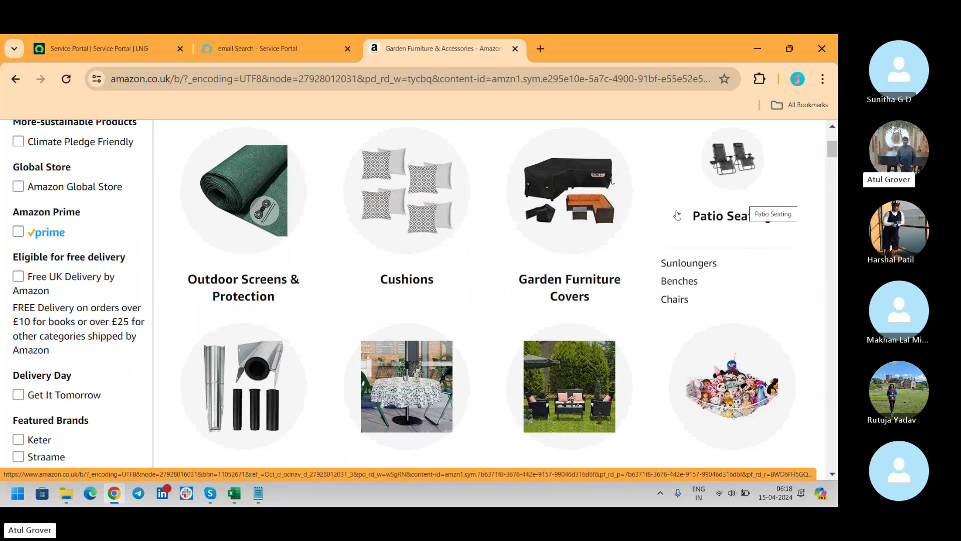
mouse_move(634, 220)
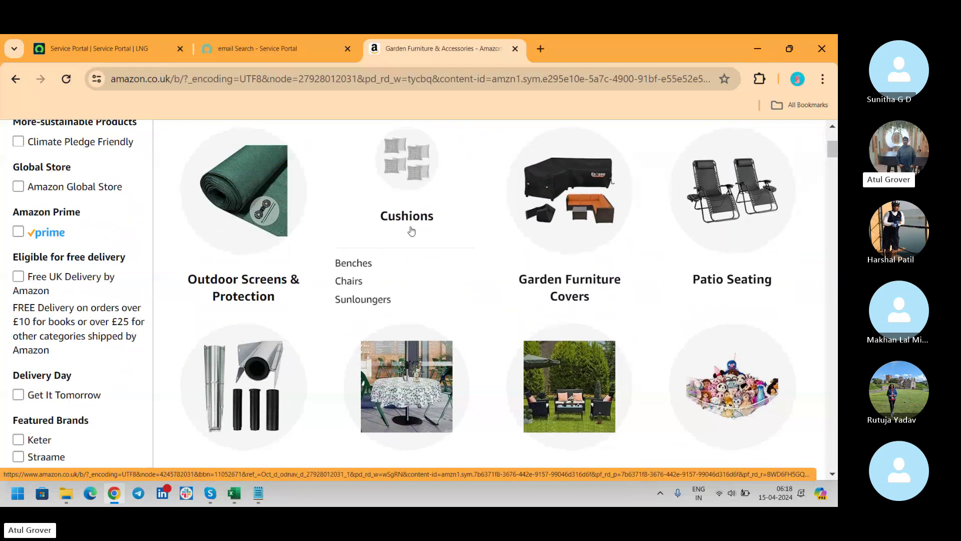
click(412, 230)
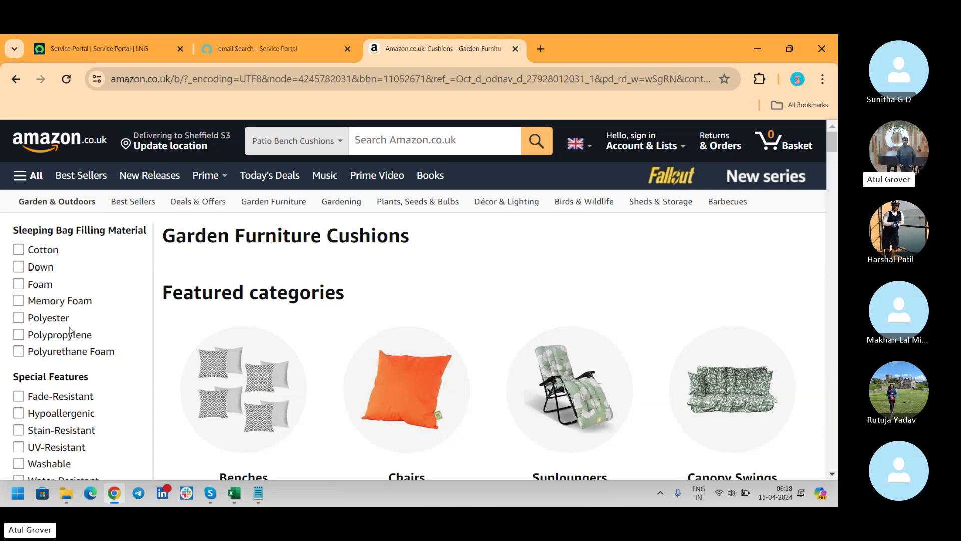
click(399, 369)
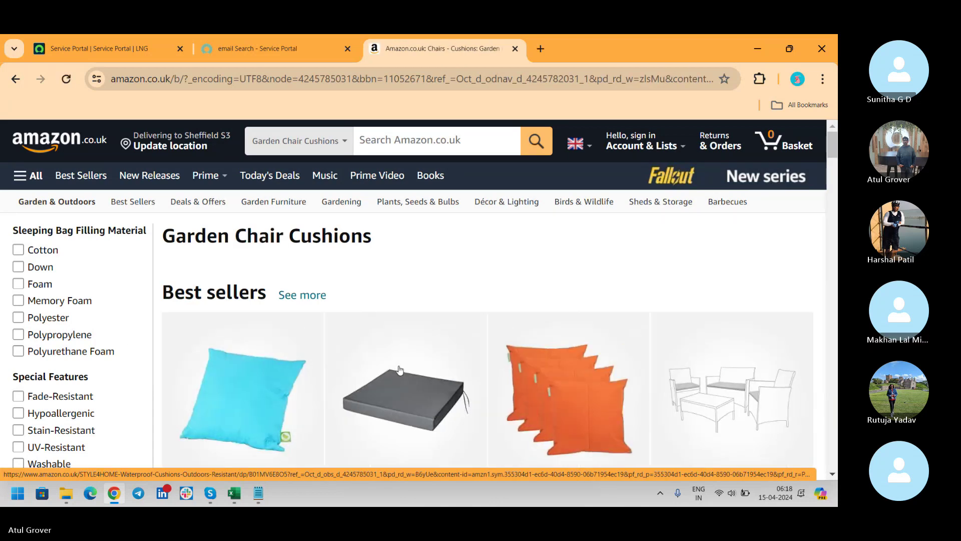
click(416, 383)
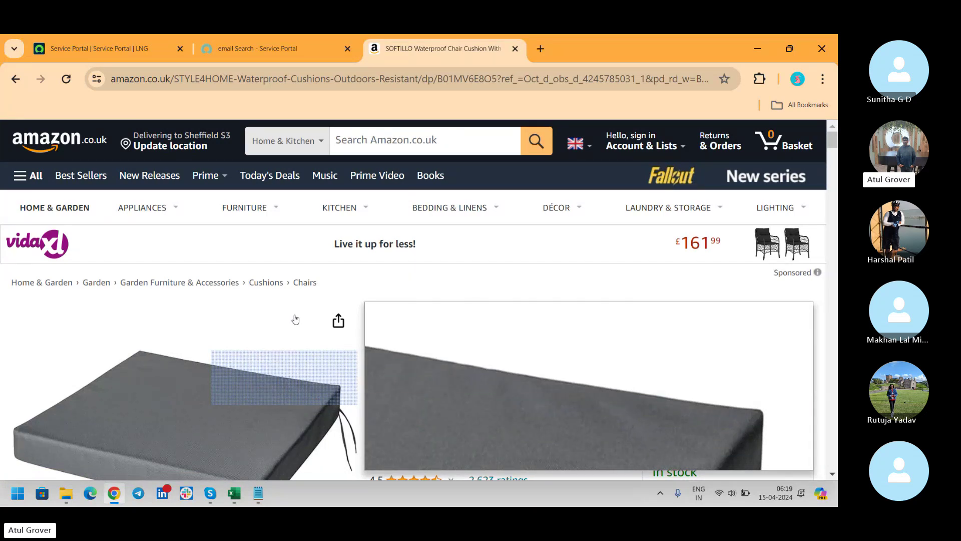
click(255, 50)
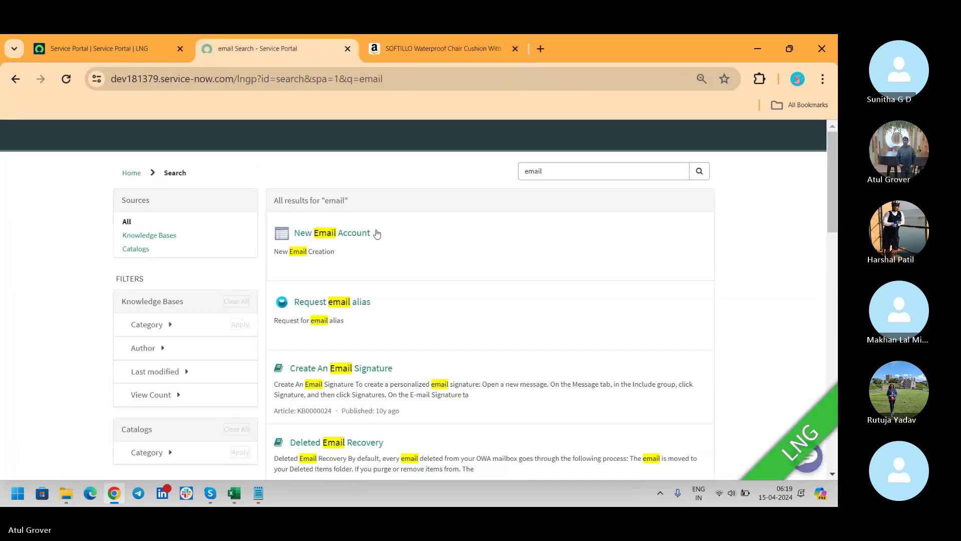
Step: Reload the portal and move from Requests to the catalog's browse-by-categories page
click(65, 83)
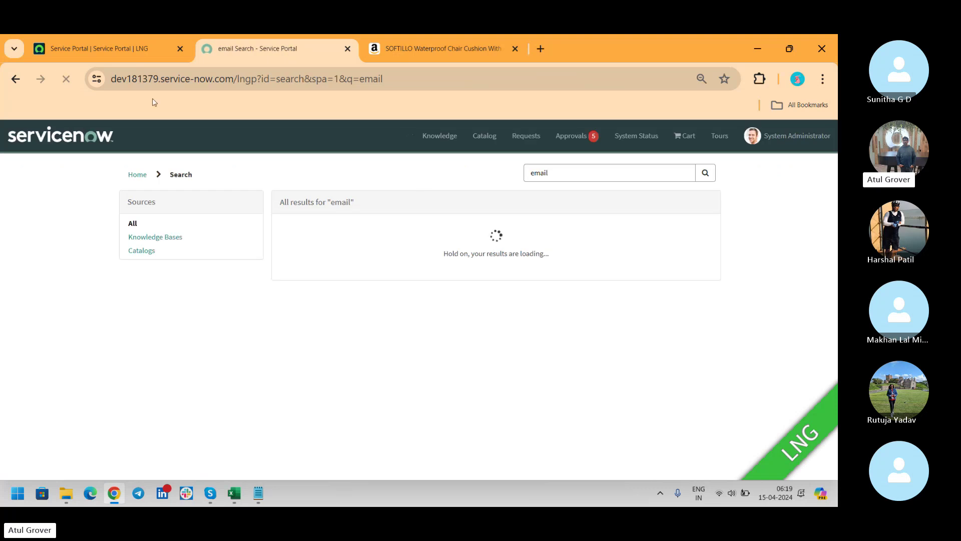
click(513, 140)
click(476, 139)
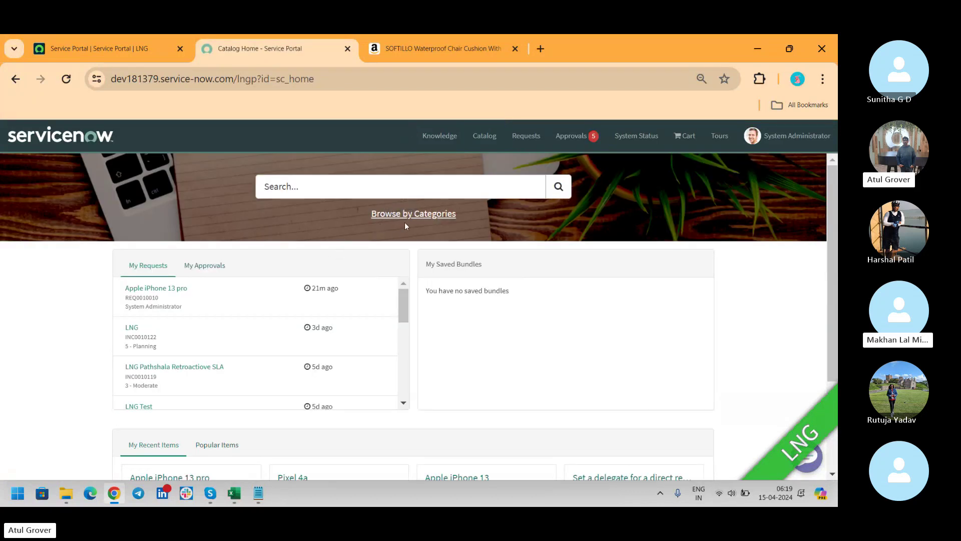
click(398, 219)
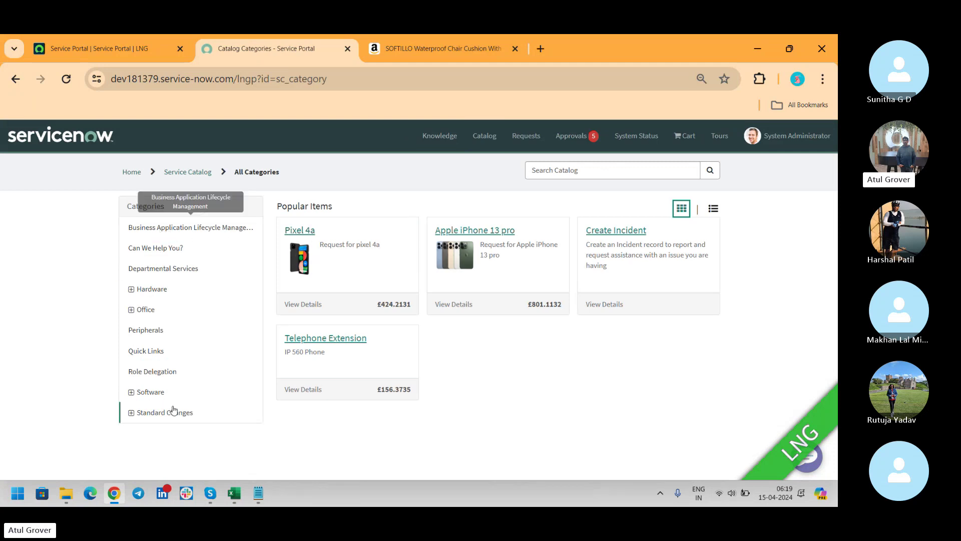
Step: Open the Hardware > Cables and Adapters category, then switch over to the Skype call
click(436, 48)
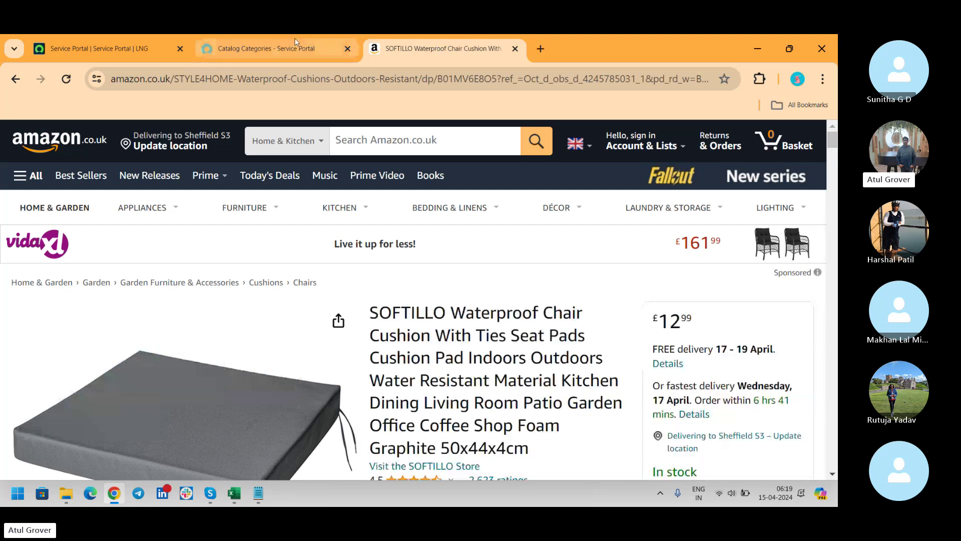
click(280, 49)
click(142, 290)
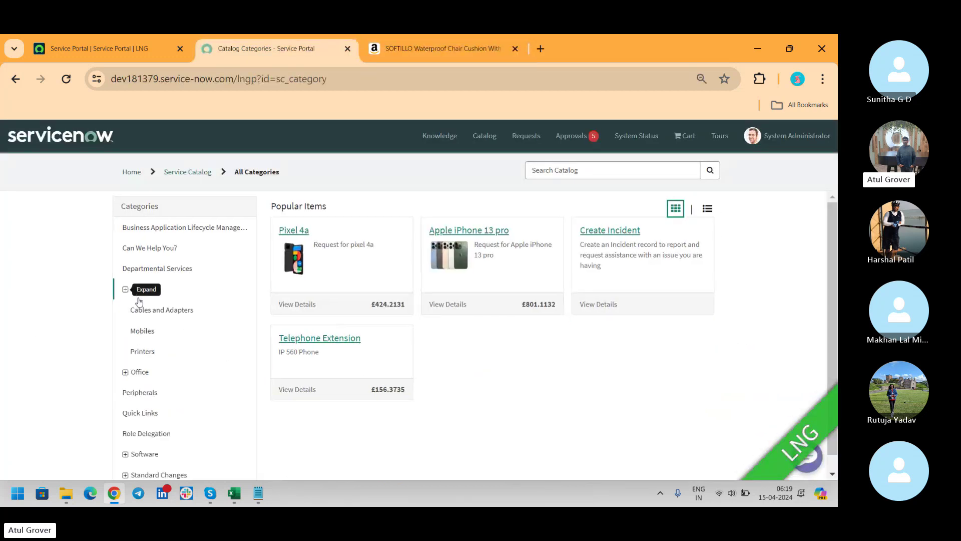
click(160, 311)
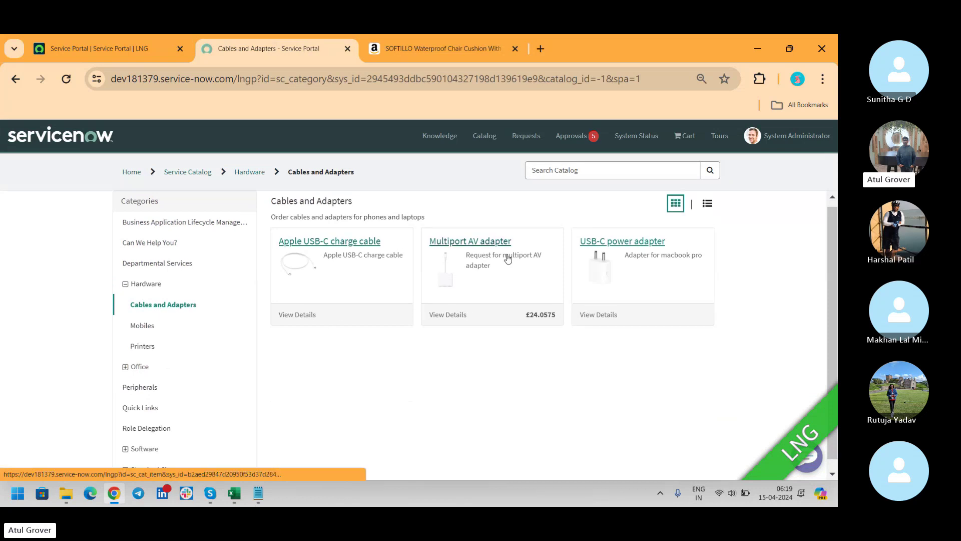
key(alt+Tab)
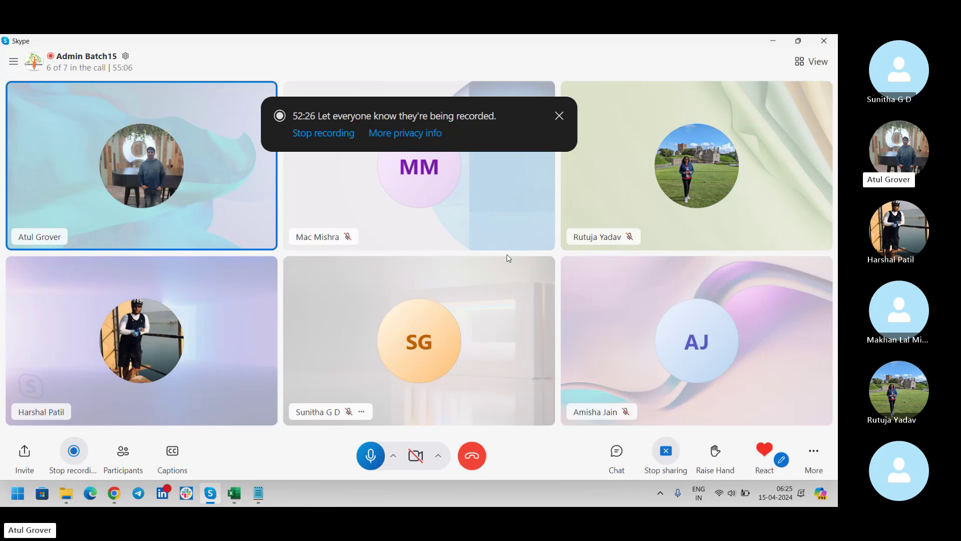
key(alt+Tab)
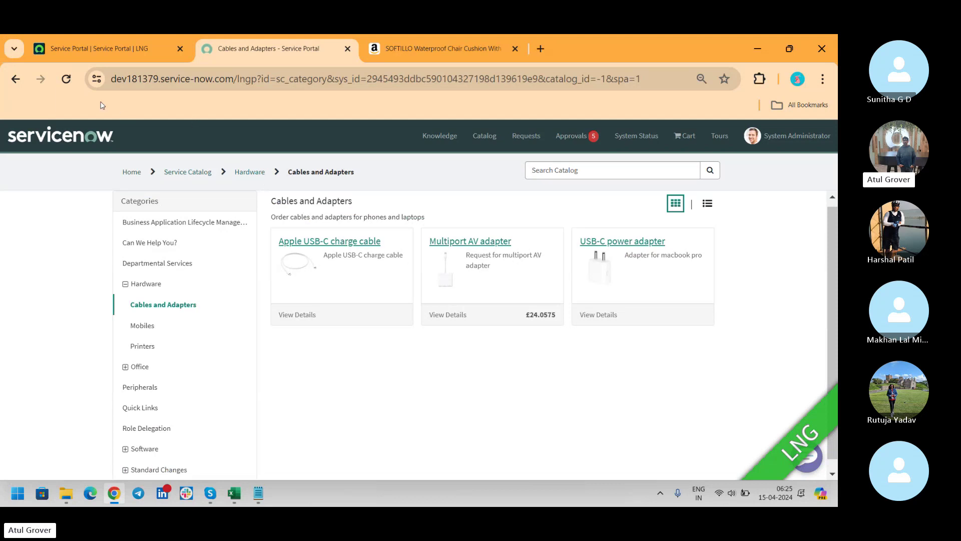
Step: From the Service Portal record, filter navigation by 'portal c' and open Service Portal Configuration (sp_config)
click(88, 59)
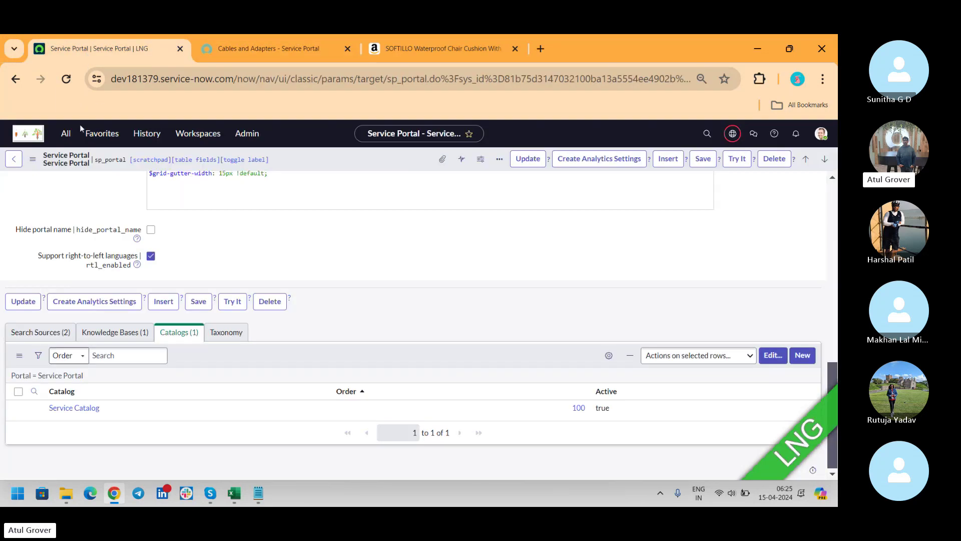
click(66, 134)
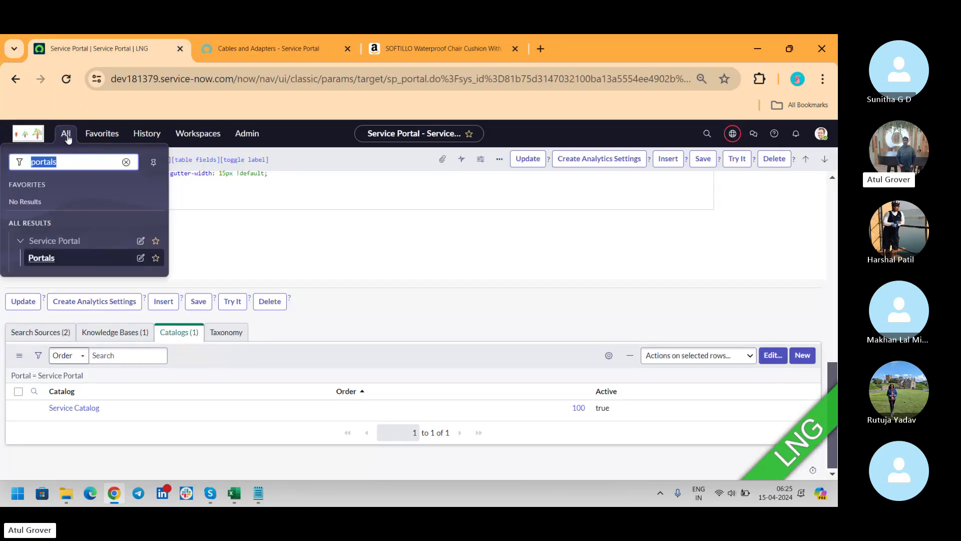
key(Right)
key(BackSpace)
text(c)
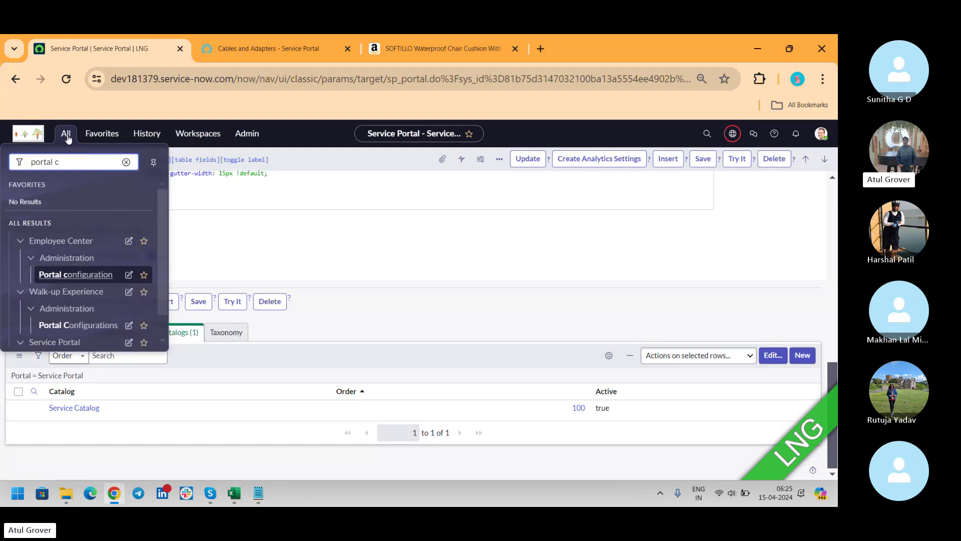
click(161, 219)
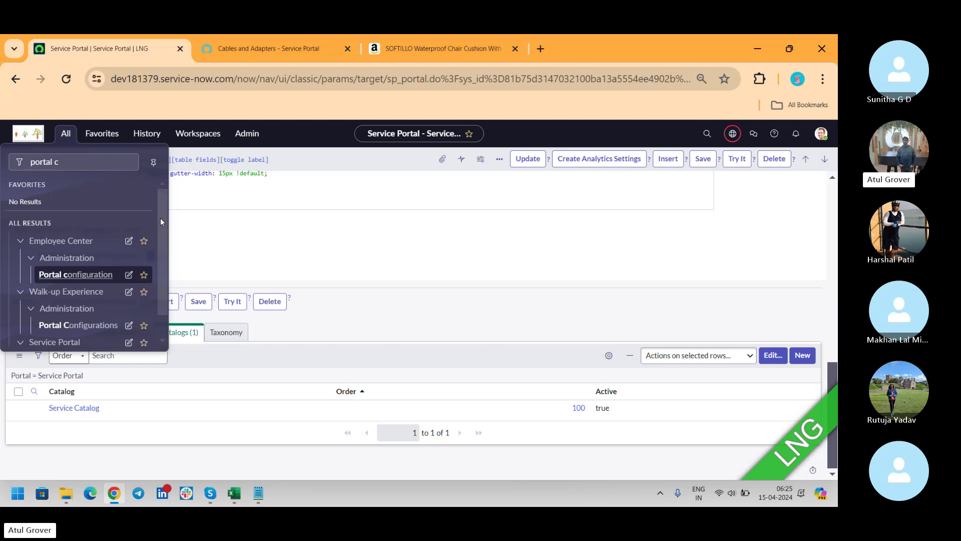
scroll(160, 220, down, 2)
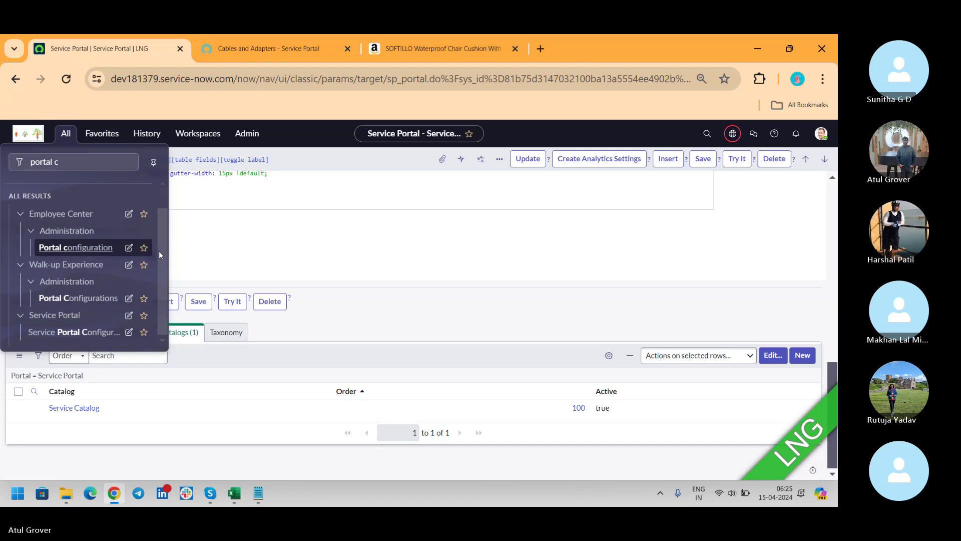
click(70, 332)
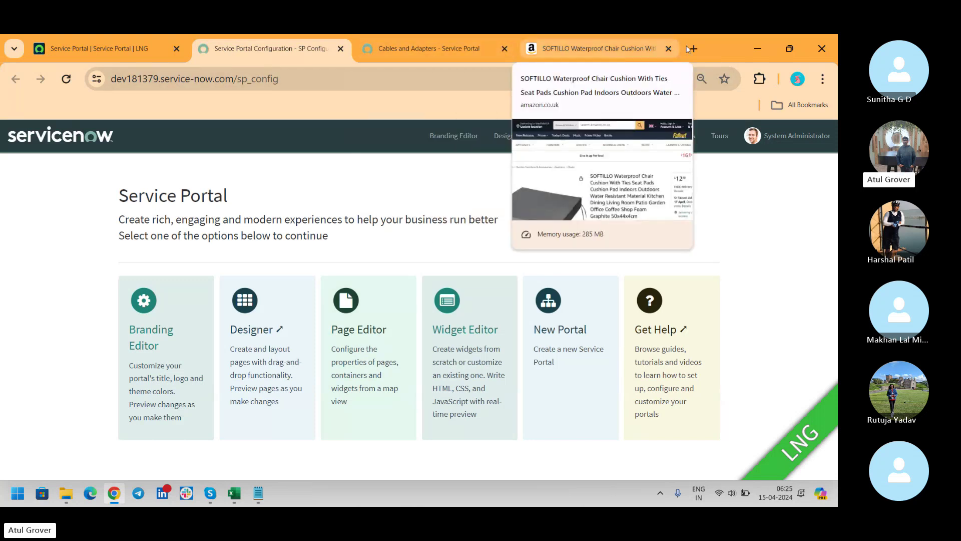
Step: Close the Amazon tab, load the lngp home page in the catalog tab, and return to SP Configuration
click(668, 49)
click(469, 48)
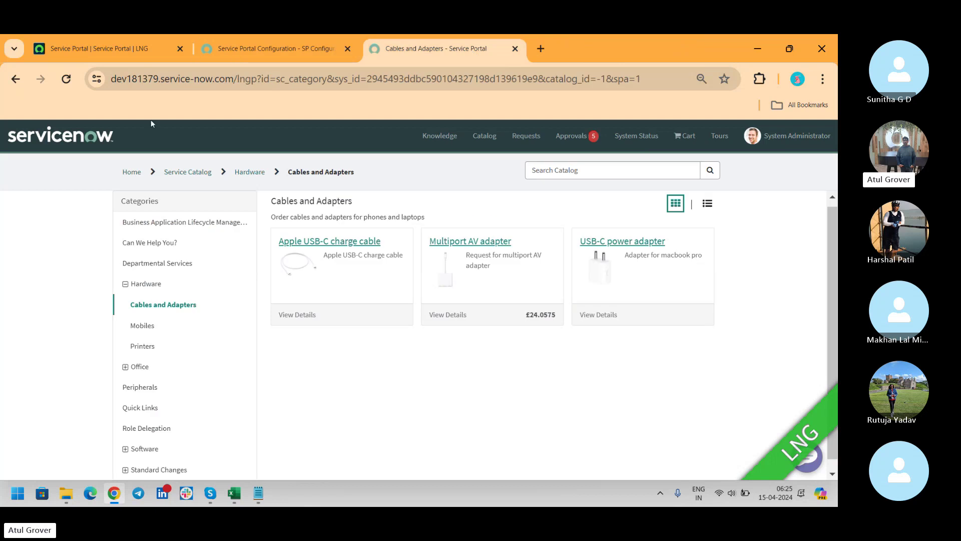
click(69, 134)
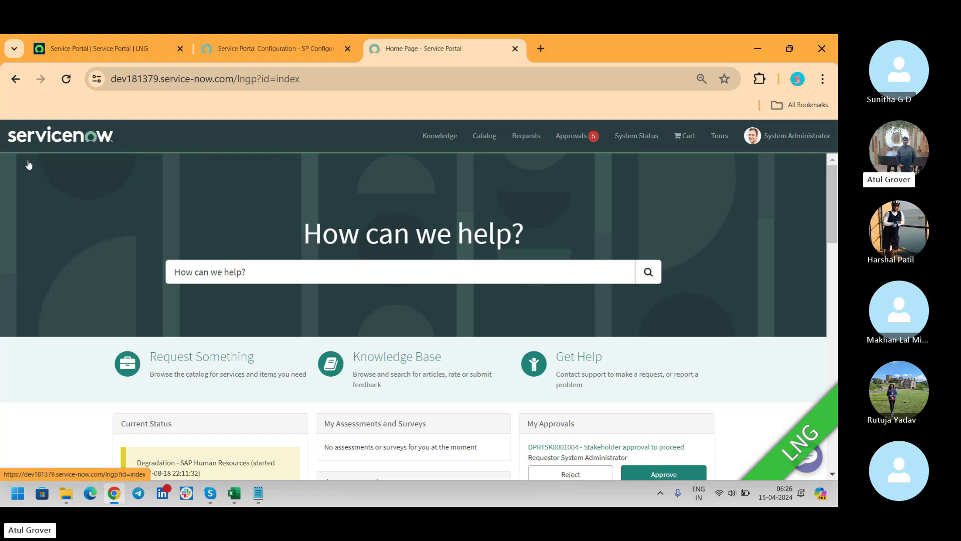
click(230, 53)
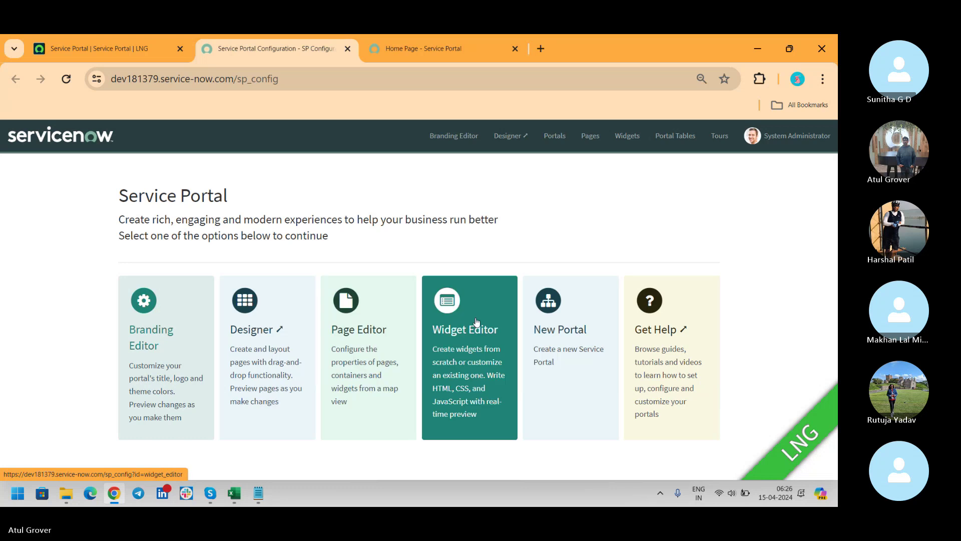
click(467, 41)
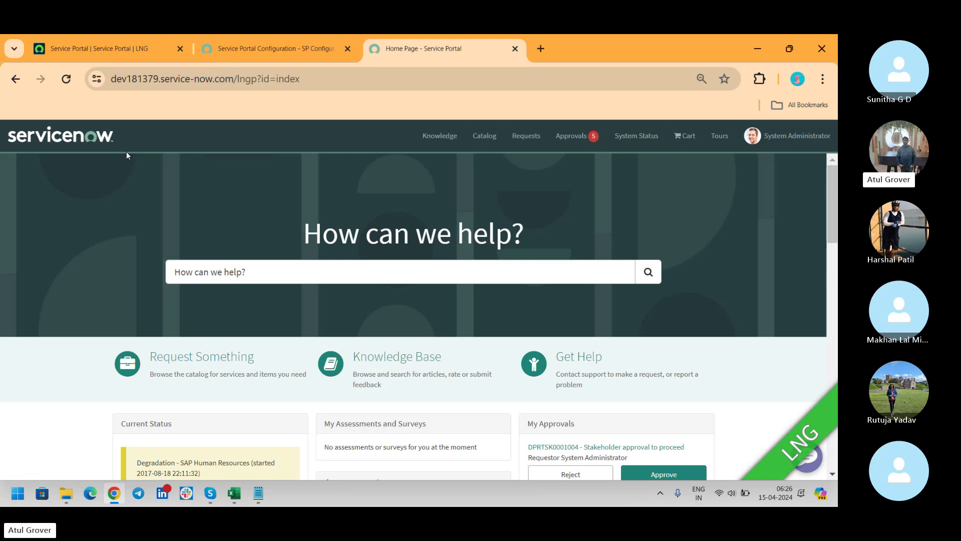
click(273, 48)
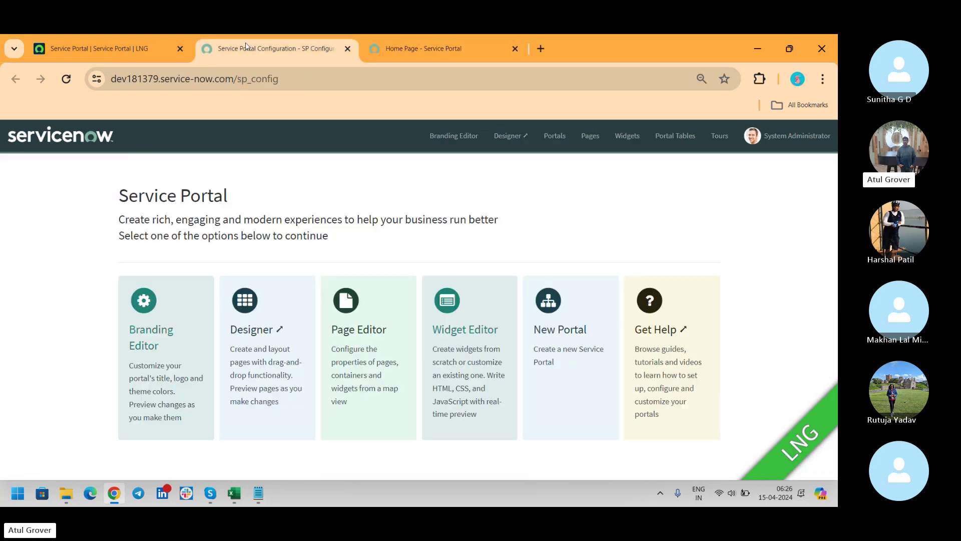
Step: Open the Branding Editor and load Service Portal (lngp) by searching 'service' in the portal list
click(160, 313)
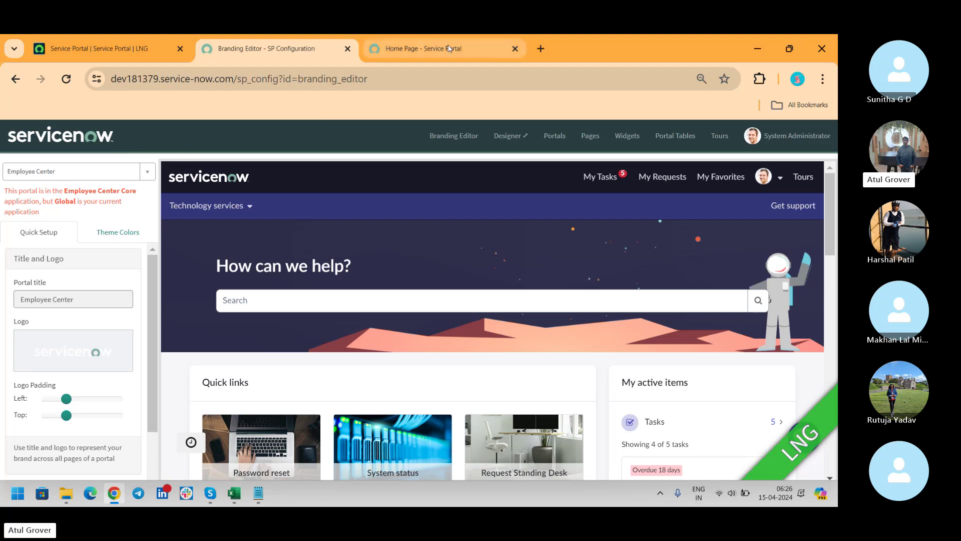
click(475, 50)
click(265, 50)
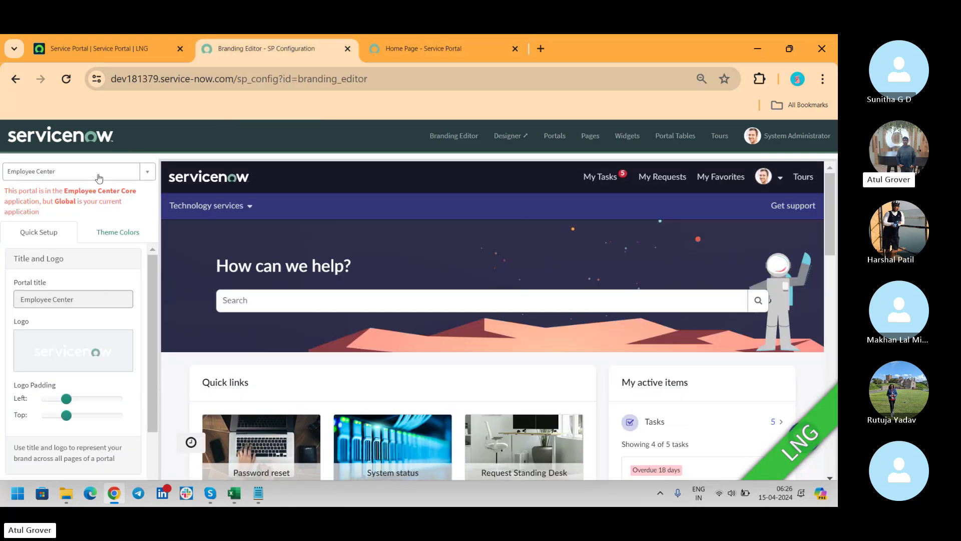
click(85, 174)
text(ser)
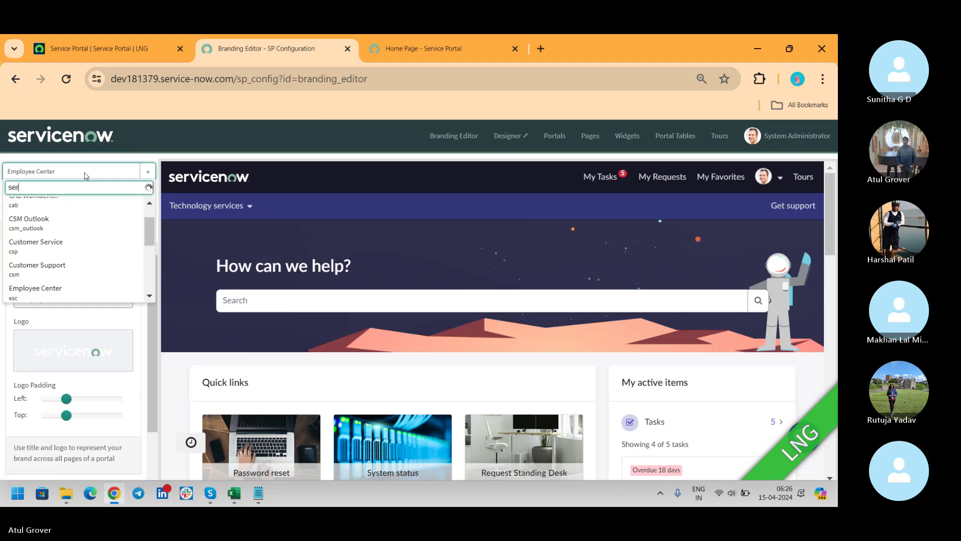
text(vicepo)
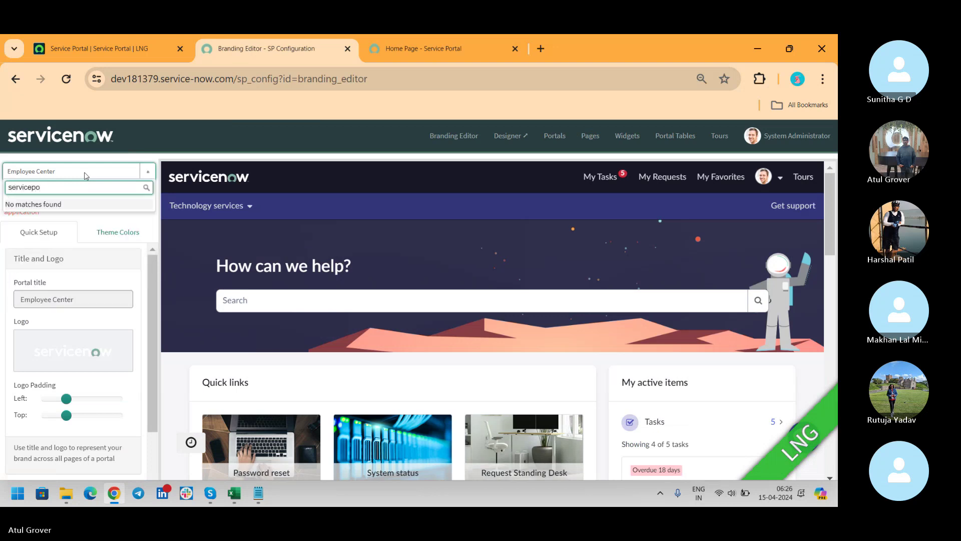
key(BackSpace)
key(BackSpace)
key(BackSpace)
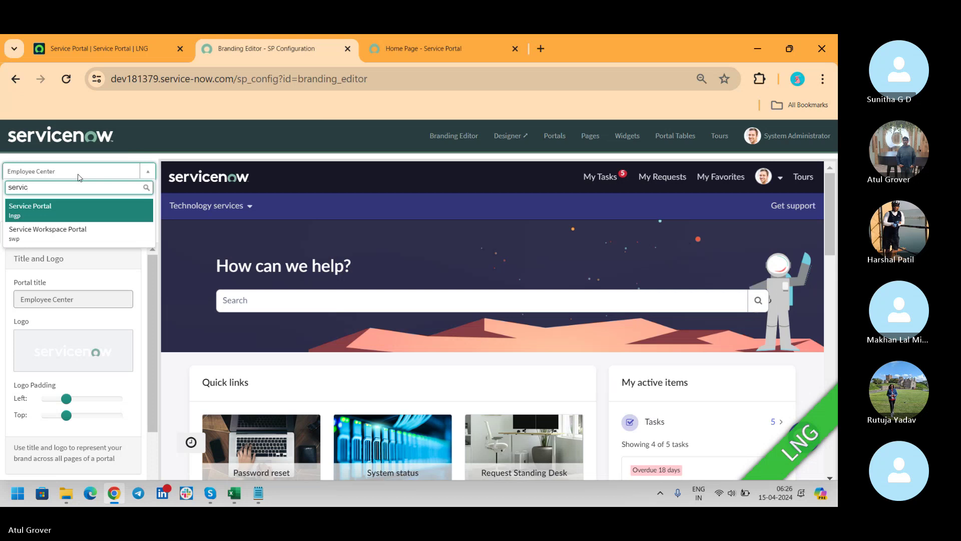
text(e)
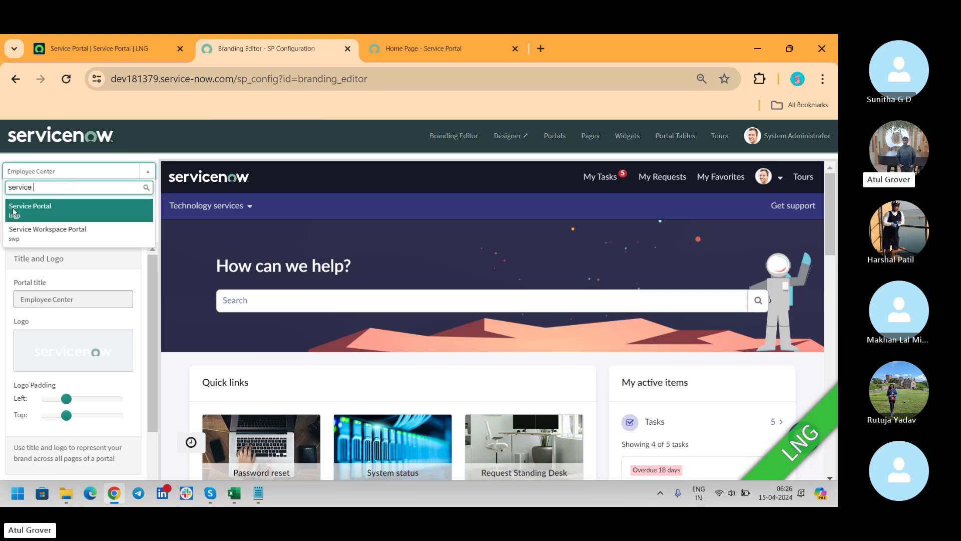
click(13, 210)
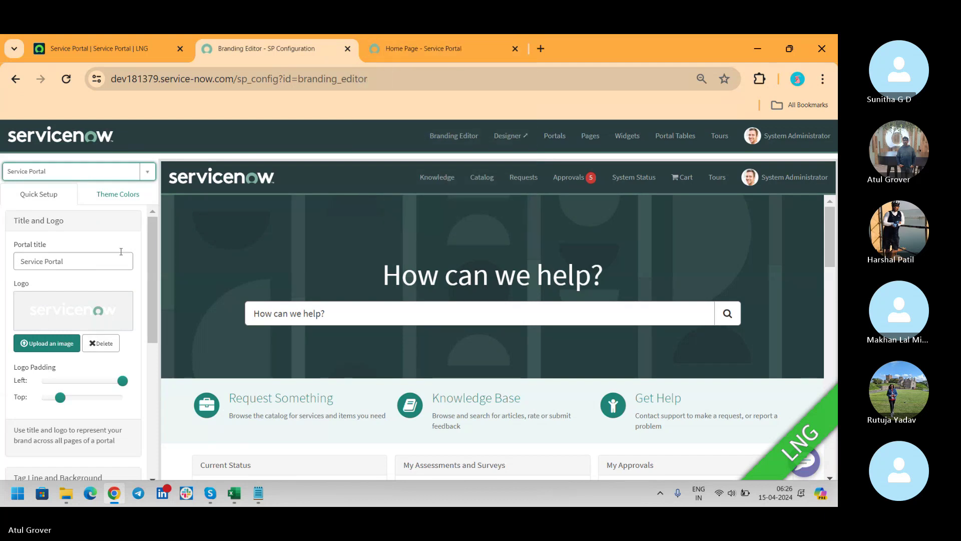
drag(108, 259, 4, 286)
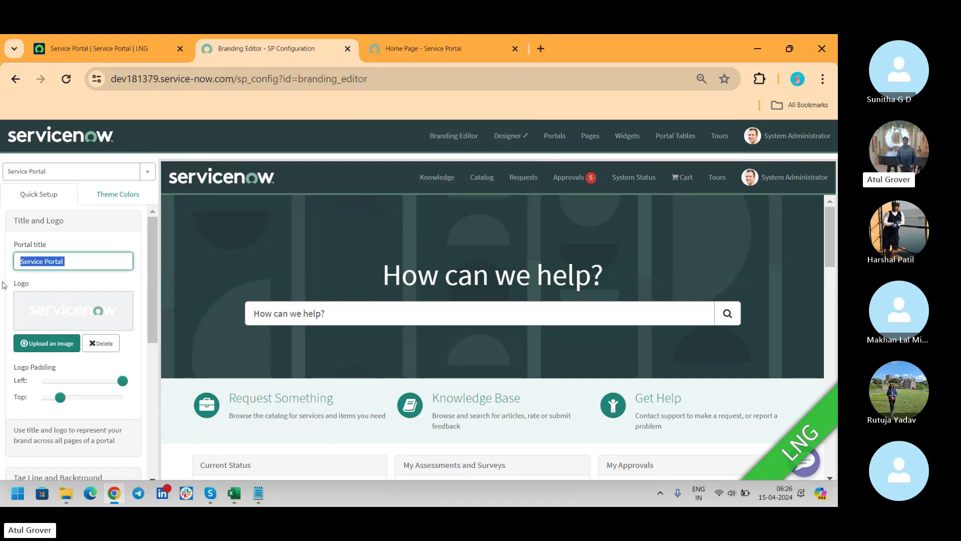
text(LNG Paths)
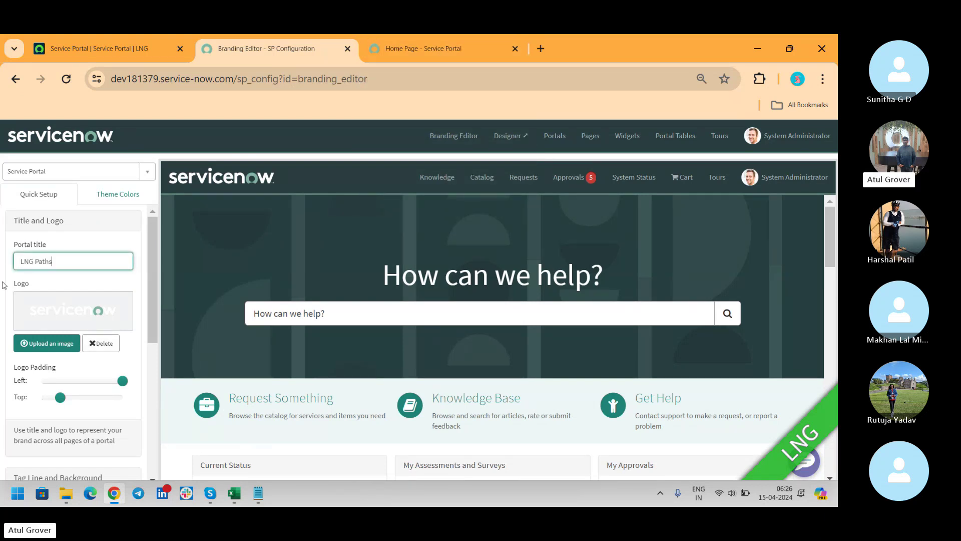
text(ahal)
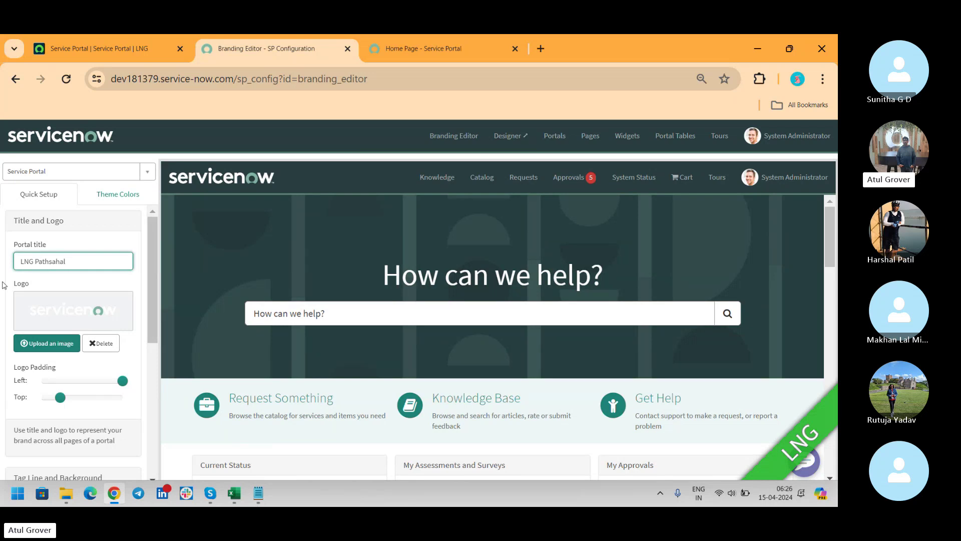
key(BackSpace)
key(BackSpace)
key(BackSpace)
key(BackSpace)
key(Tab)
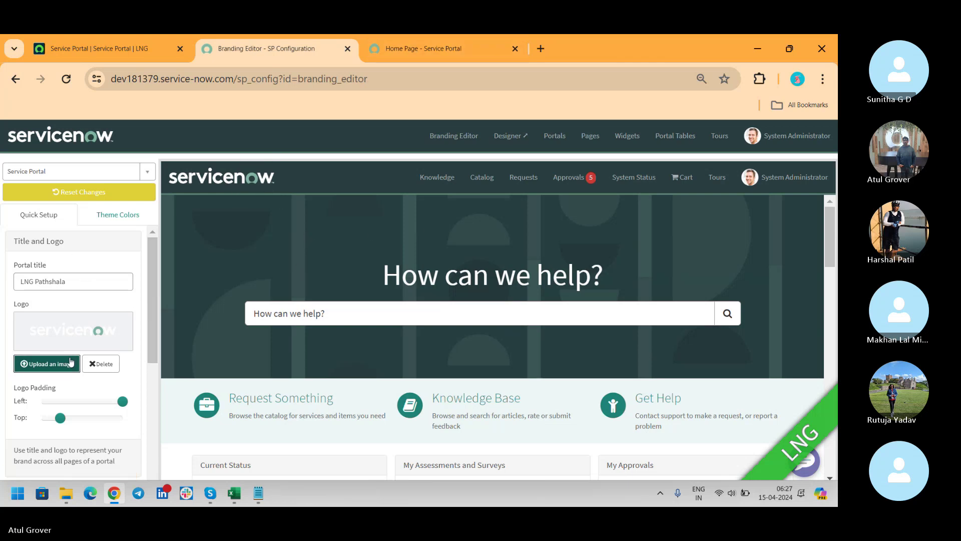
Step: Upload the LNG image from the Training Master folder as the portal logo
click(54, 364)
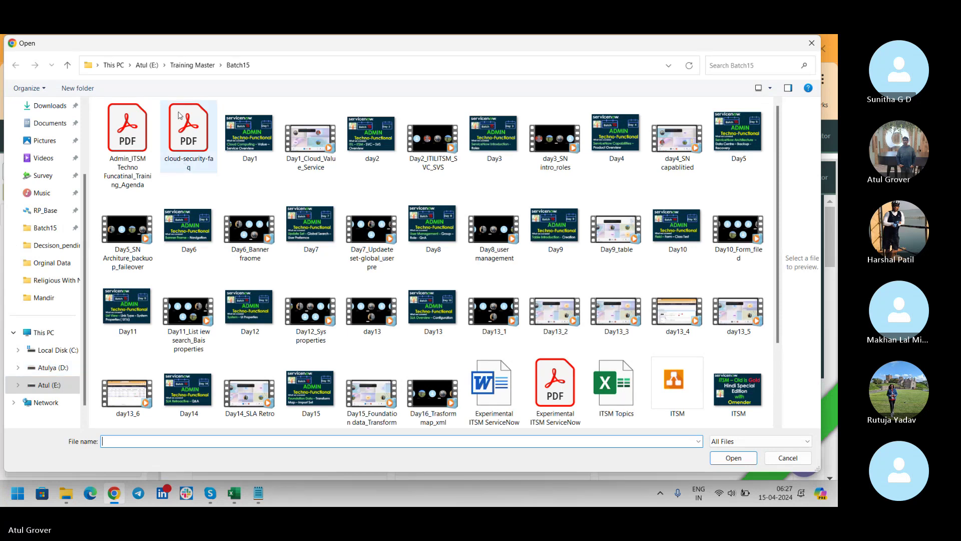
click(191, 66)
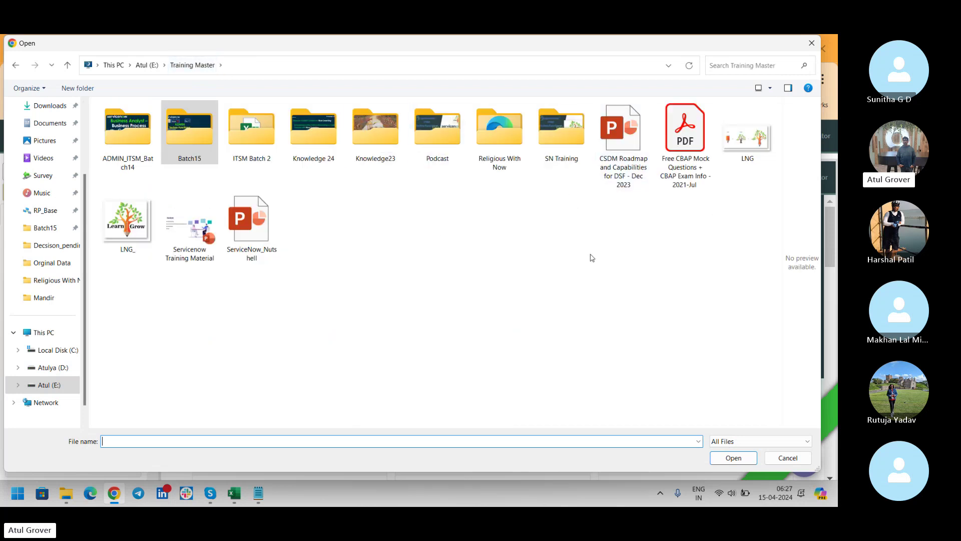
click(756, 135)
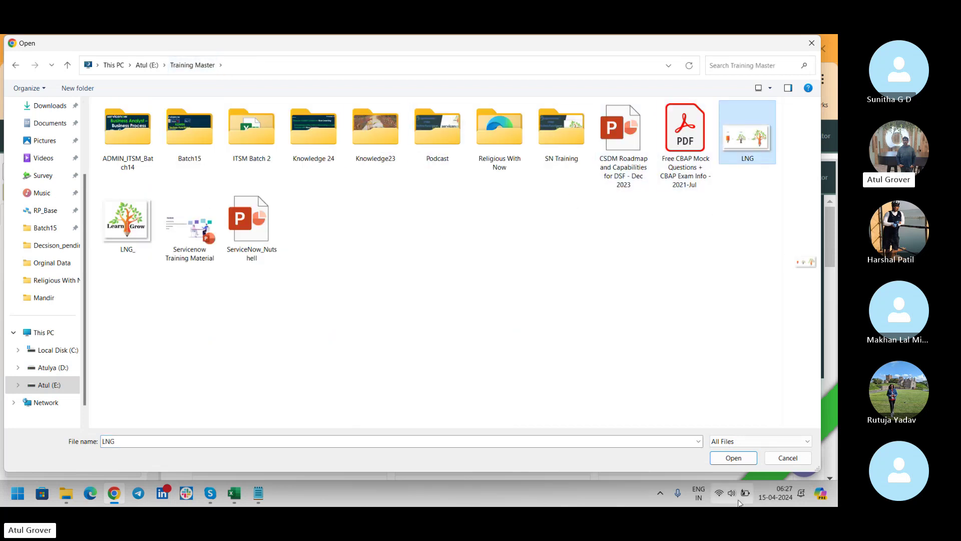
click(727, 458)
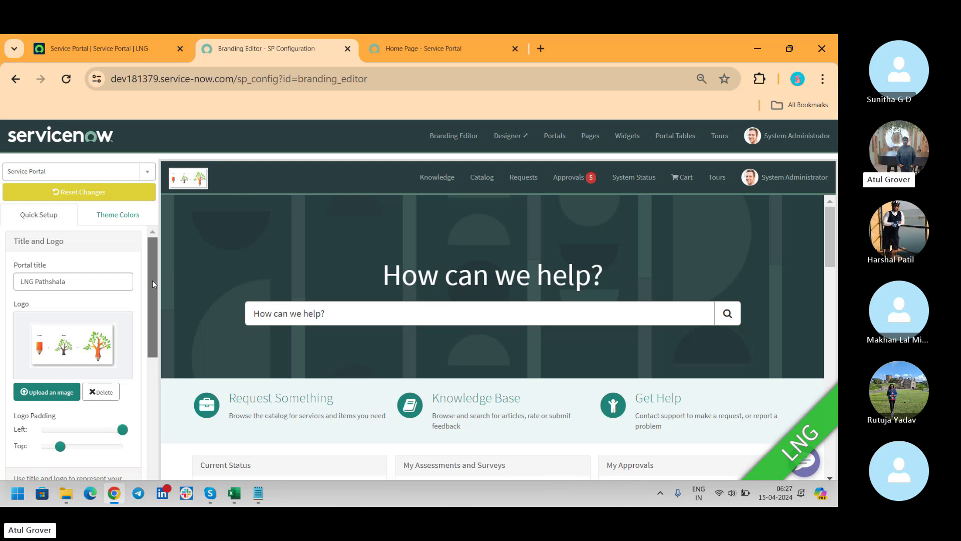
Step: Reduce the LNG logo's left padding and set its top padding to 8
drag(152, 280, 153, 318)
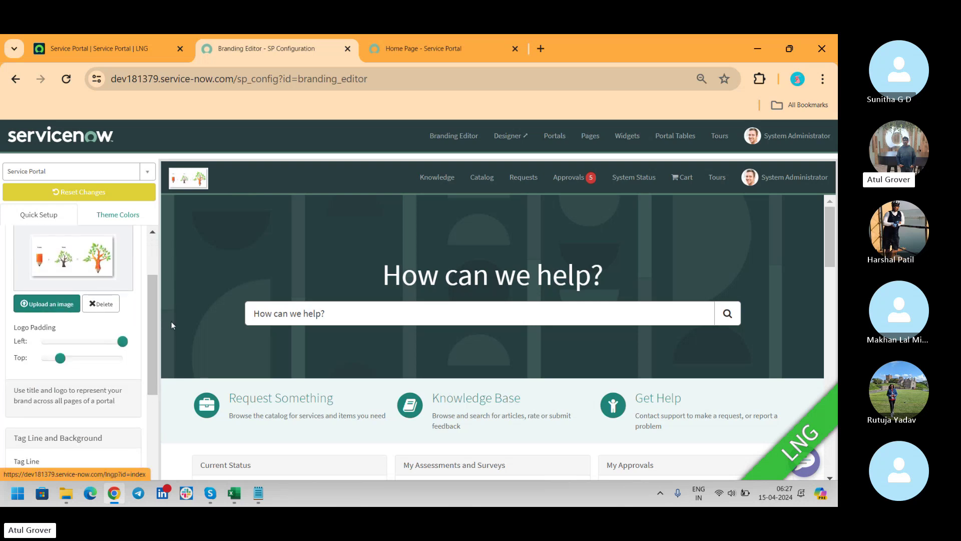
drag(123, 342, 40, 348)
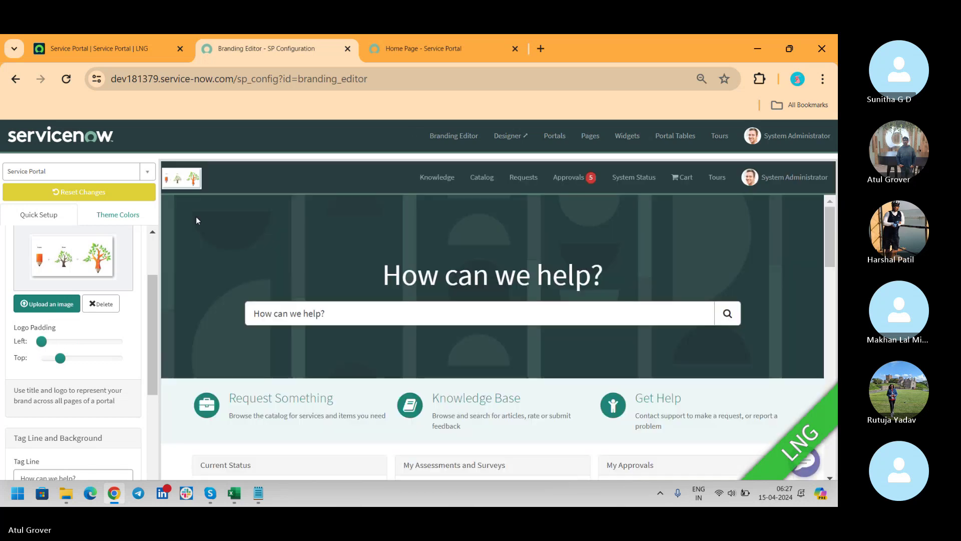
mouse_move(60, 359)
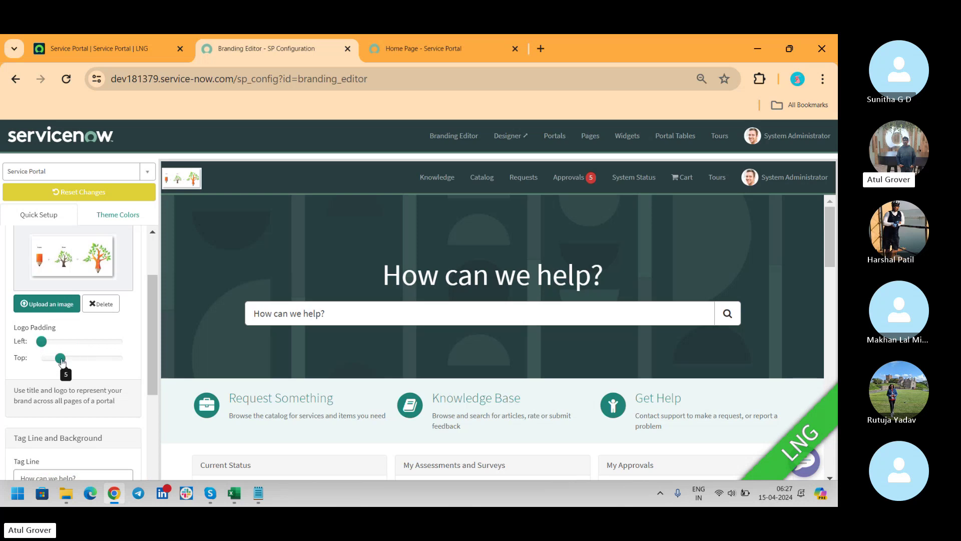
drag(61, 359, 124, 360)
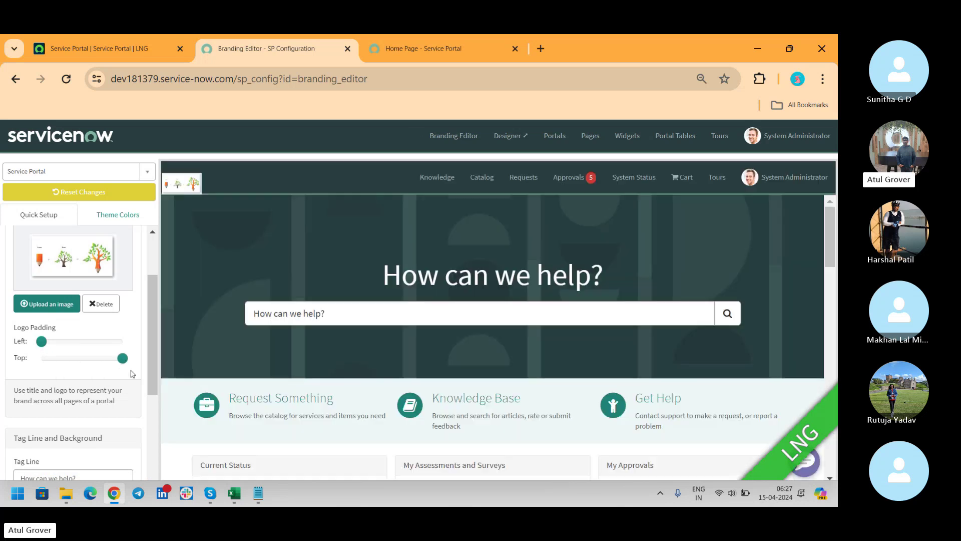
drag(123, 358, 83, 349)
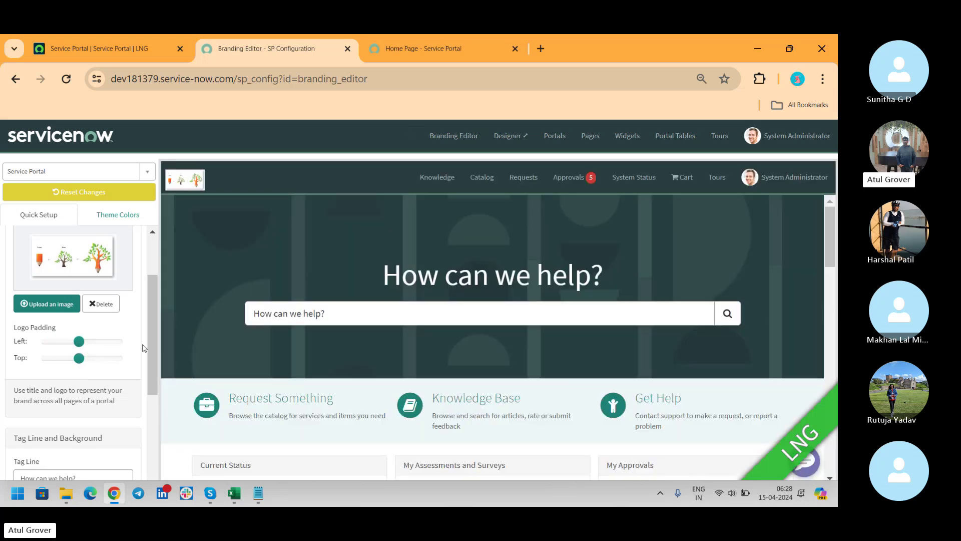
Step: Replace the 'How can we help?' tag line with 'LNG Pathshala Welcomes You.'
scroll(160, 353, down, 2)
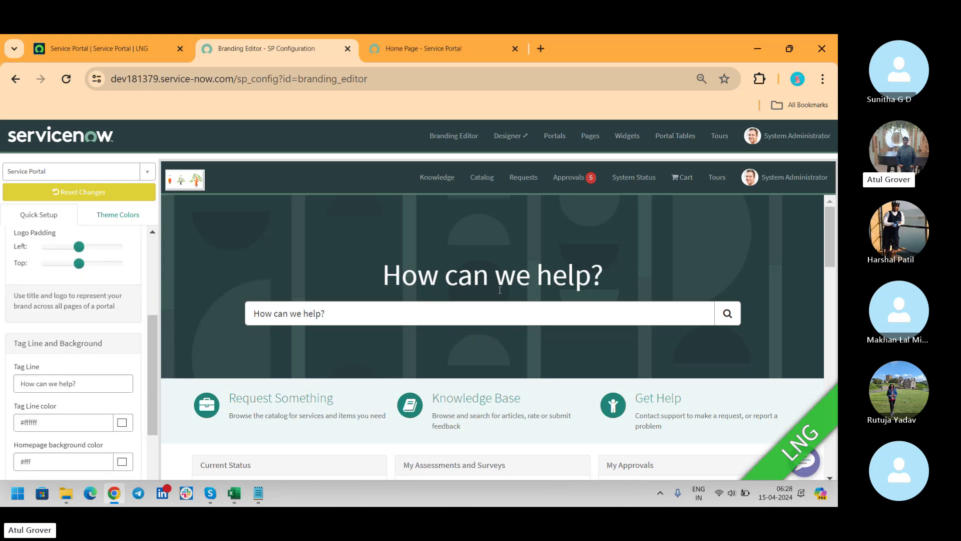
drag(608, 274, 362, 285)
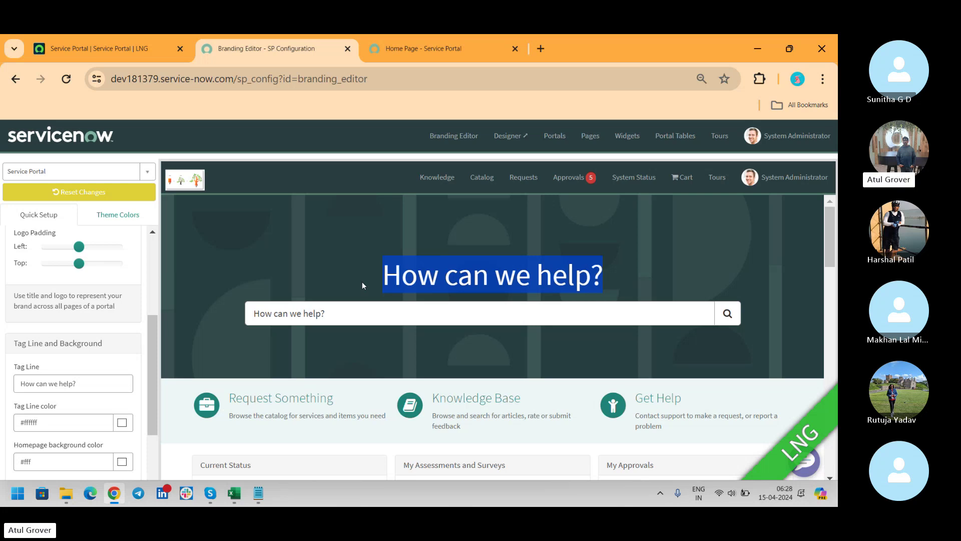
triple_click(93, 385)
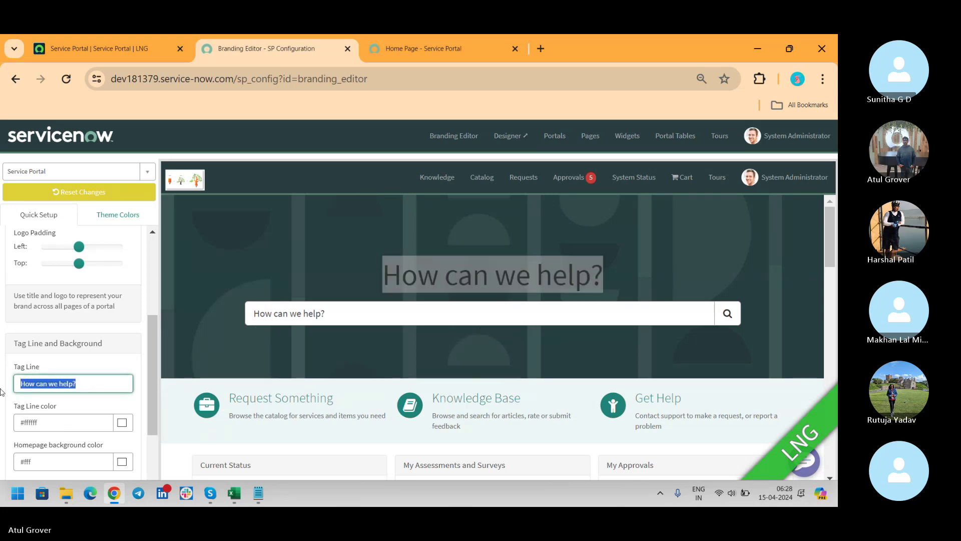
text(LNG P)
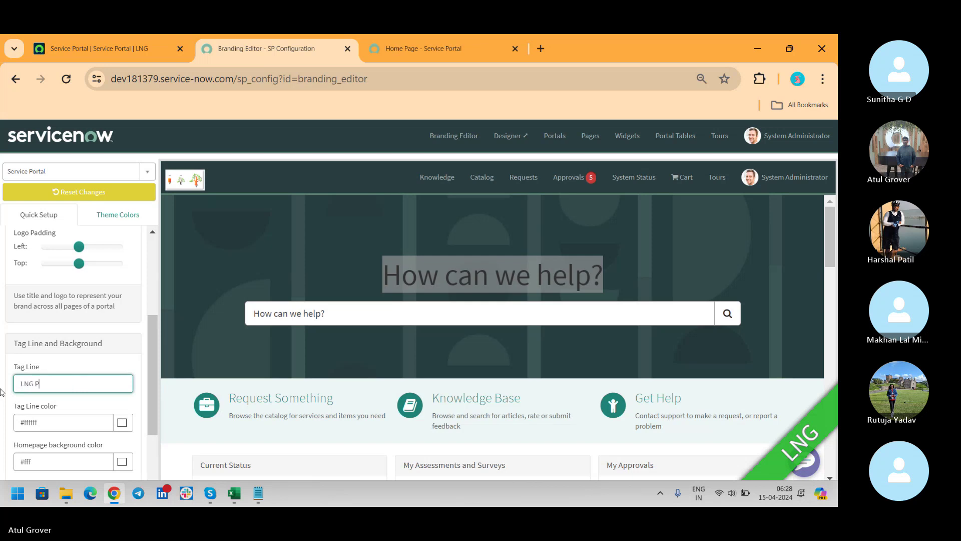
text(athshala )
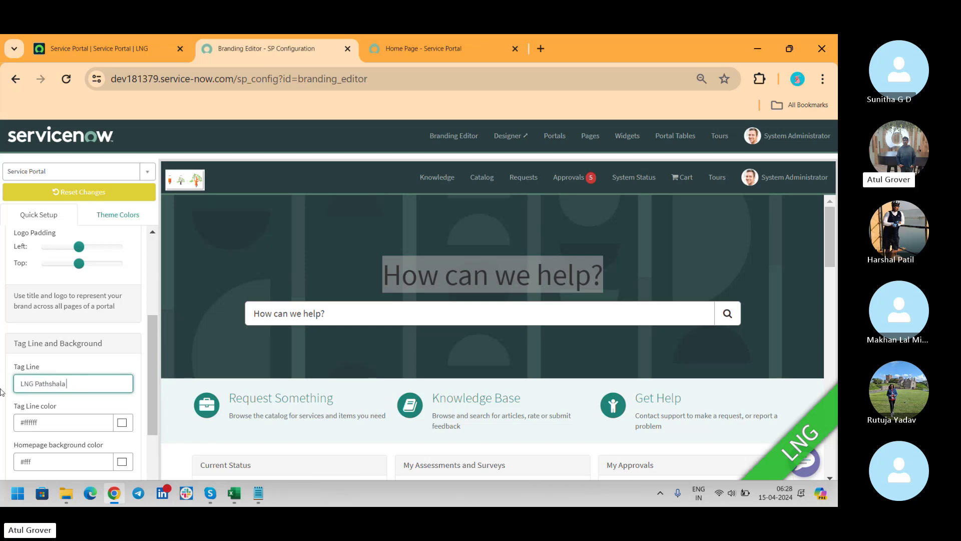
text(Welcoes)
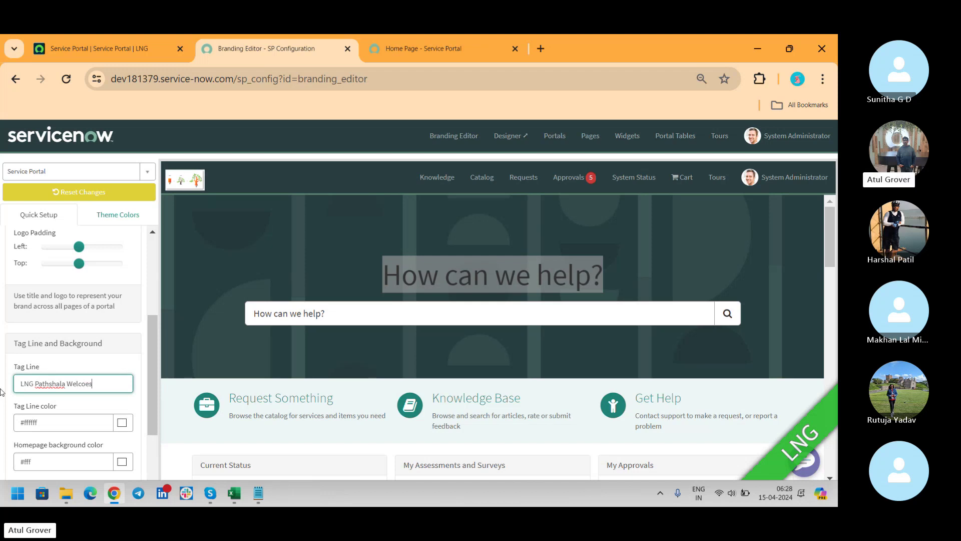
key(BackSpace)
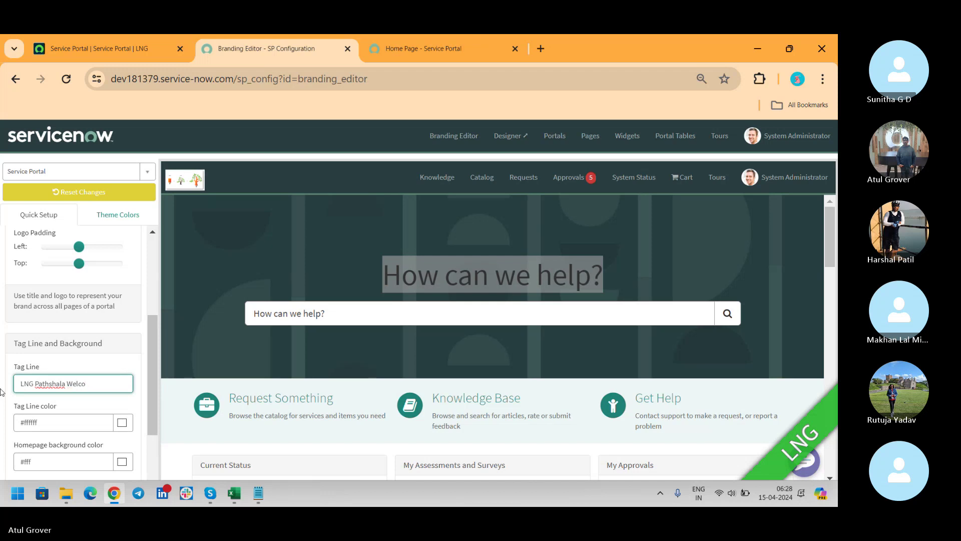
text(.)
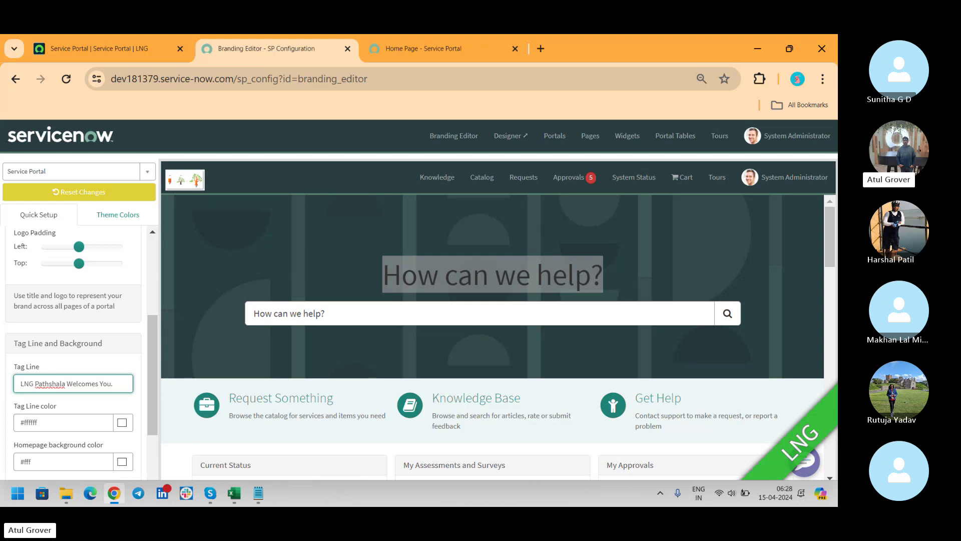
Step: Compare against the live portal home page, then come back to the Branding Editor
click(467, 47)
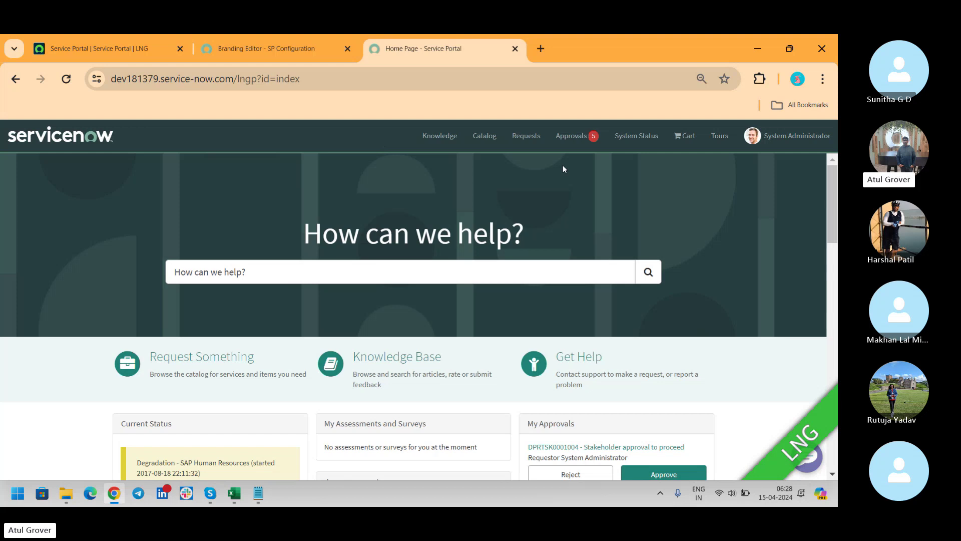
click(287, 60)
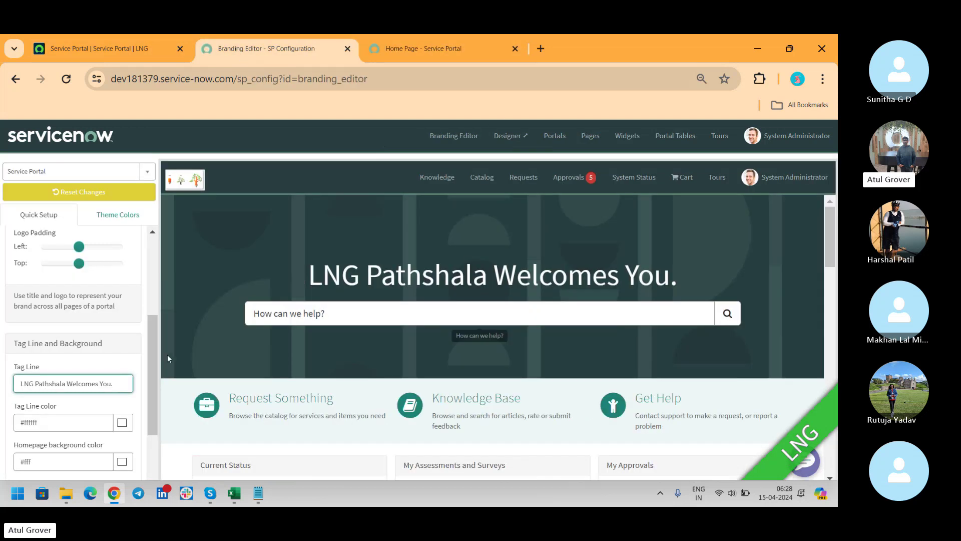
scroll(151, 332, down, 3)
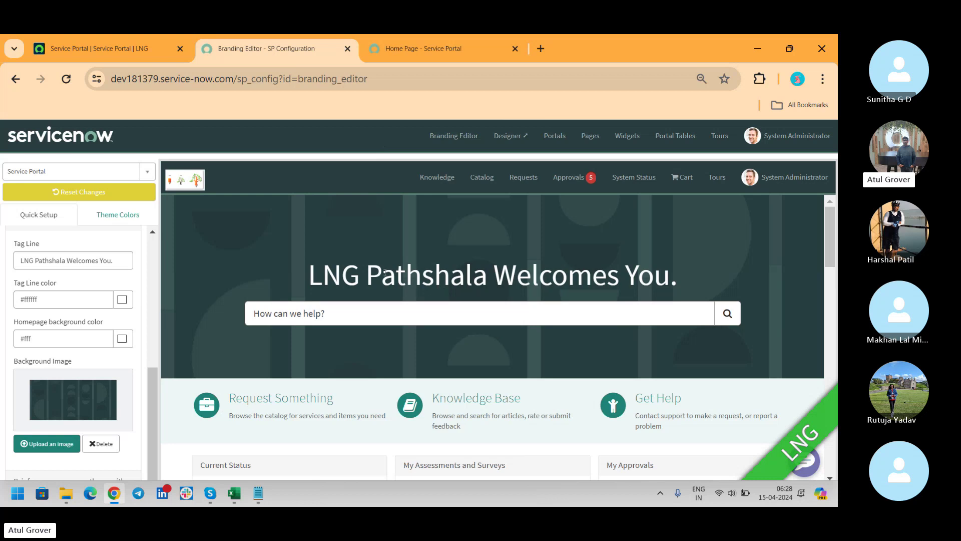
Step: Color the tag line red (#f95050) and the homepage background light pink (#ffbeb2)
click(121, 298)
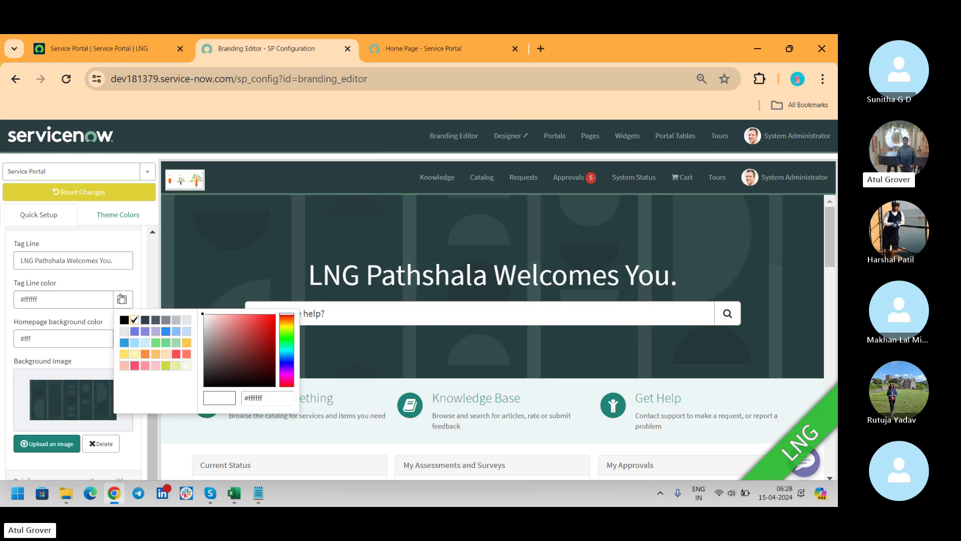
click(176, 354)
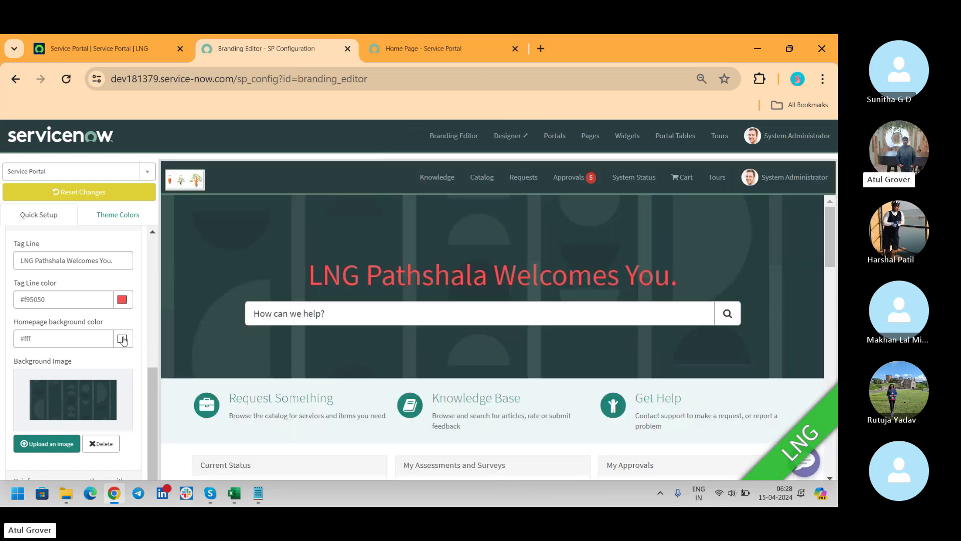
click(122, 339)
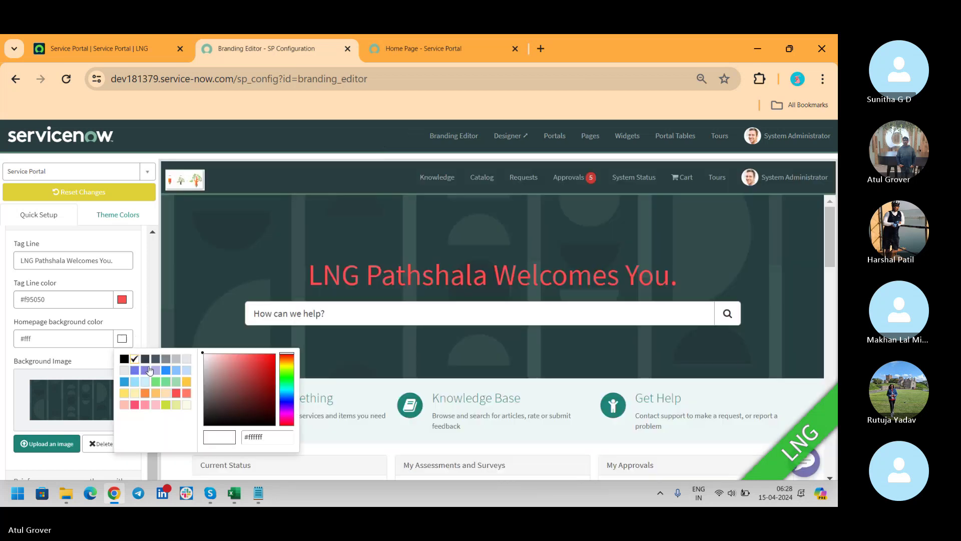
click(125, 405)
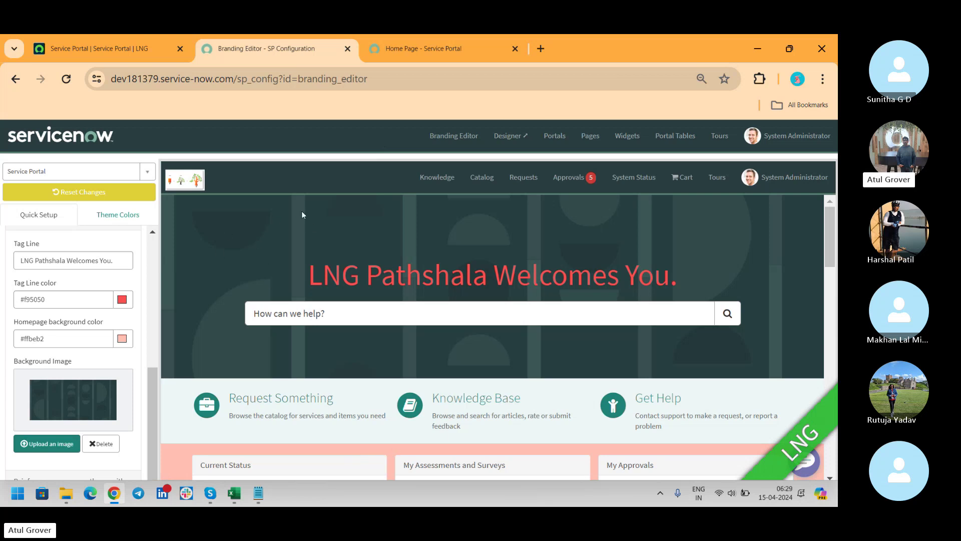
click(50, 438)
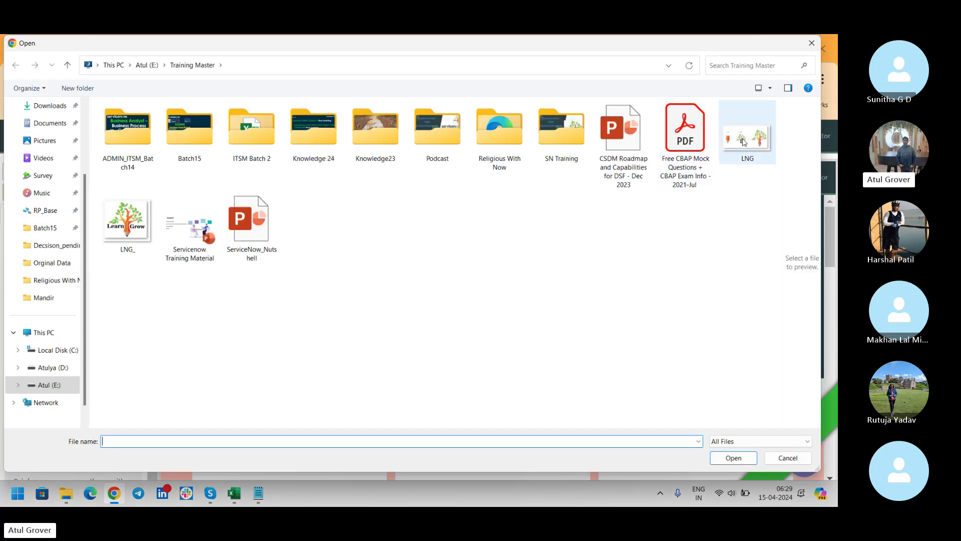
click(745, 140)
click(722, 463)
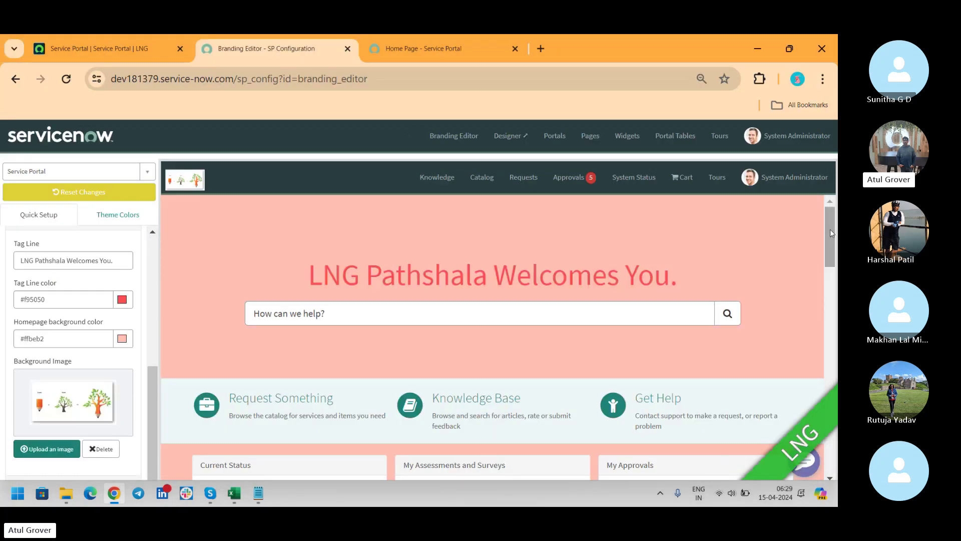
scroll(837, 280, down, 4)
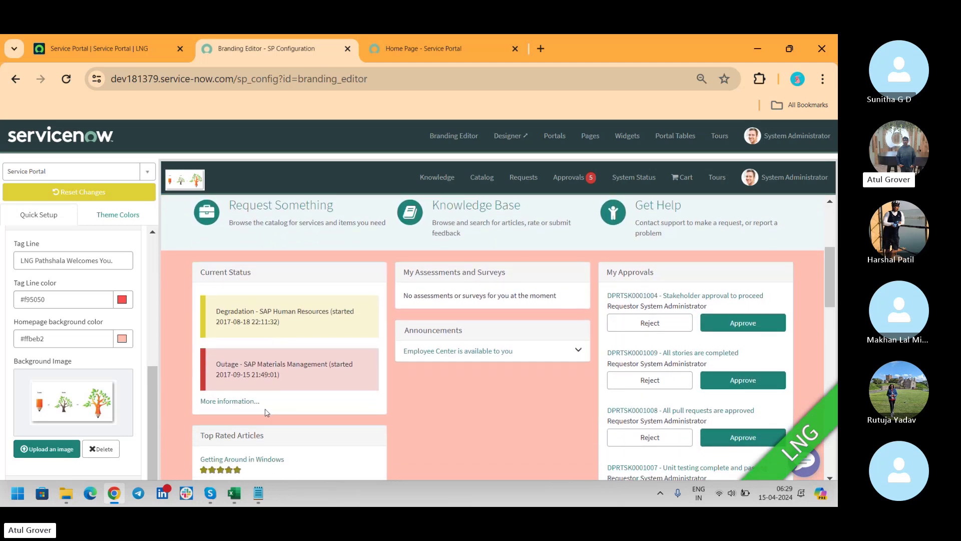
scroll(151, 386, down, 1)
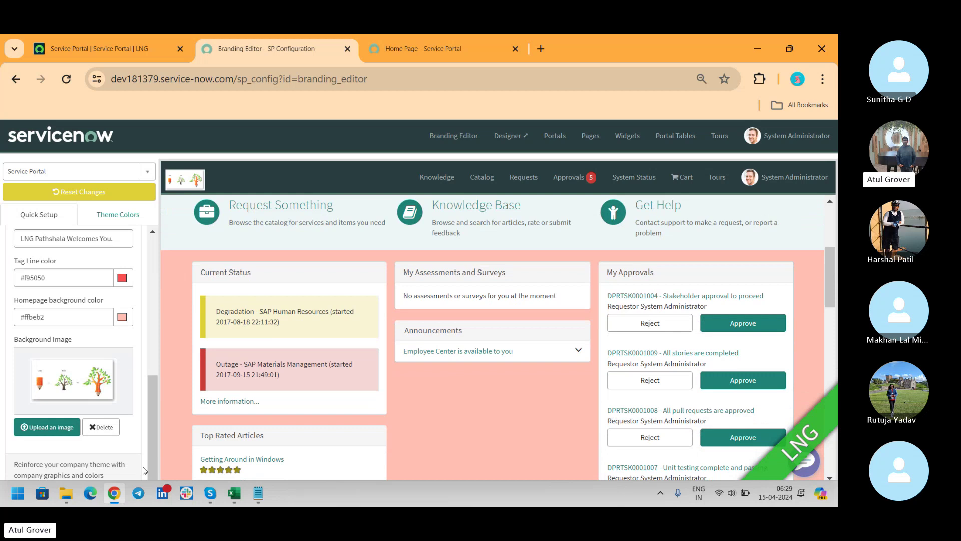
drag(151, 425, 152, 285)
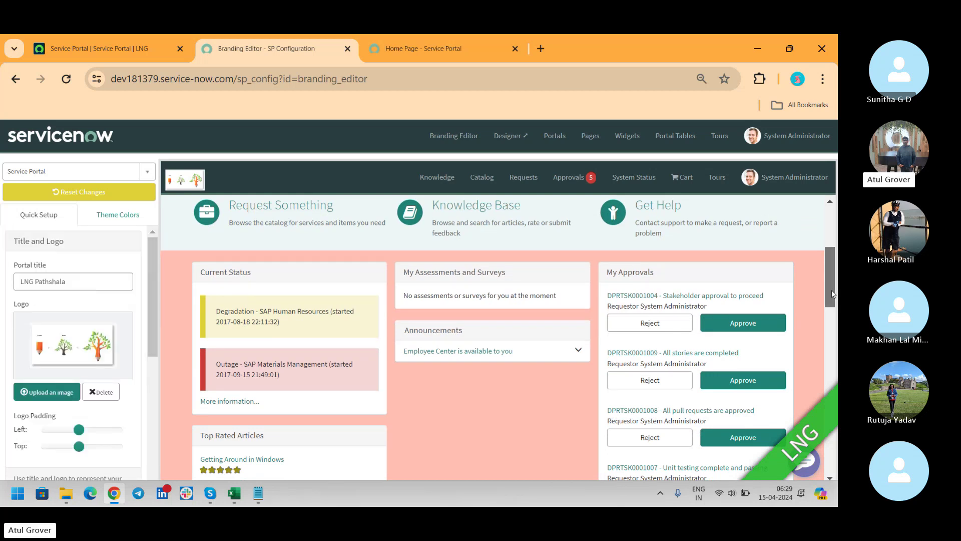
drag(831, 290, 831, 251)
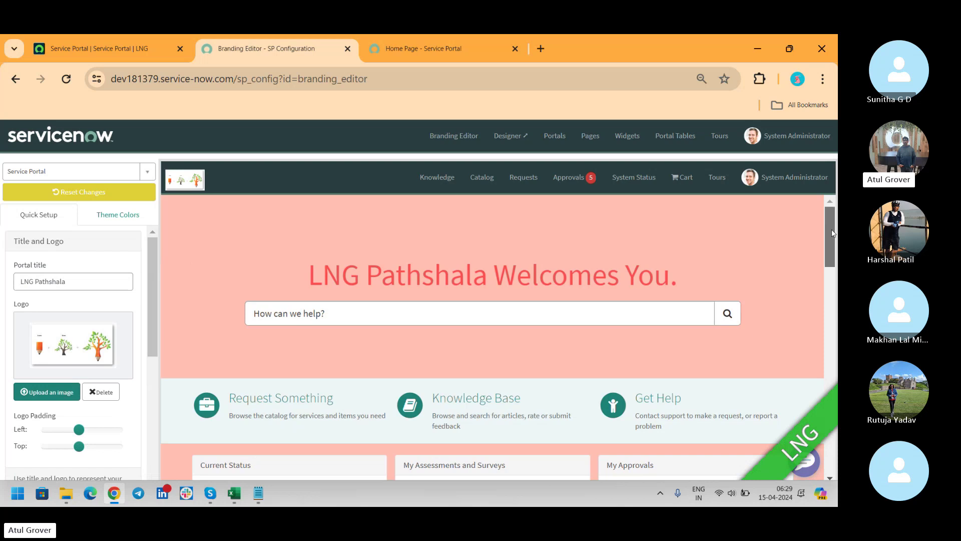
Step: Reload the live portal home page to see the LNG background image and red tagline
click(116, 215)
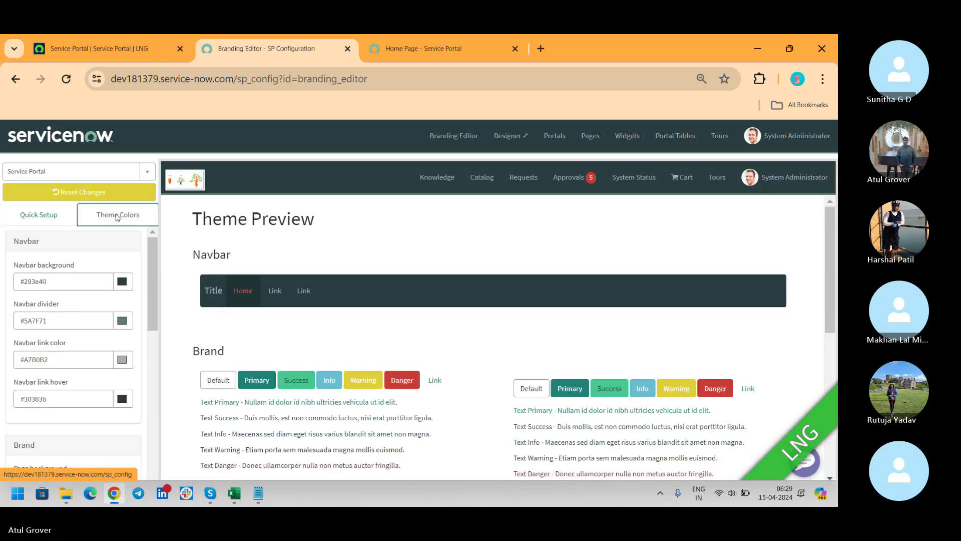
click(418, 43)
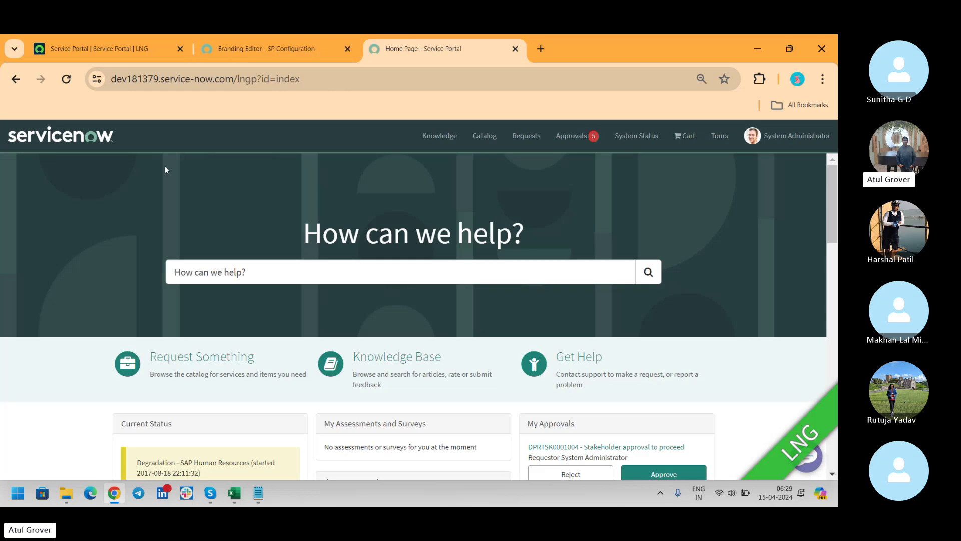
click(66, 80)
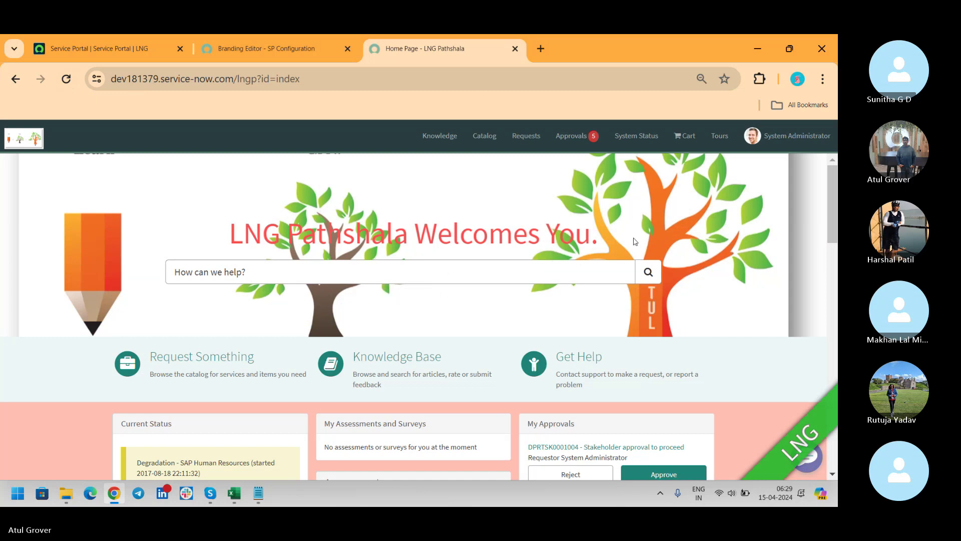
click(266, 52)
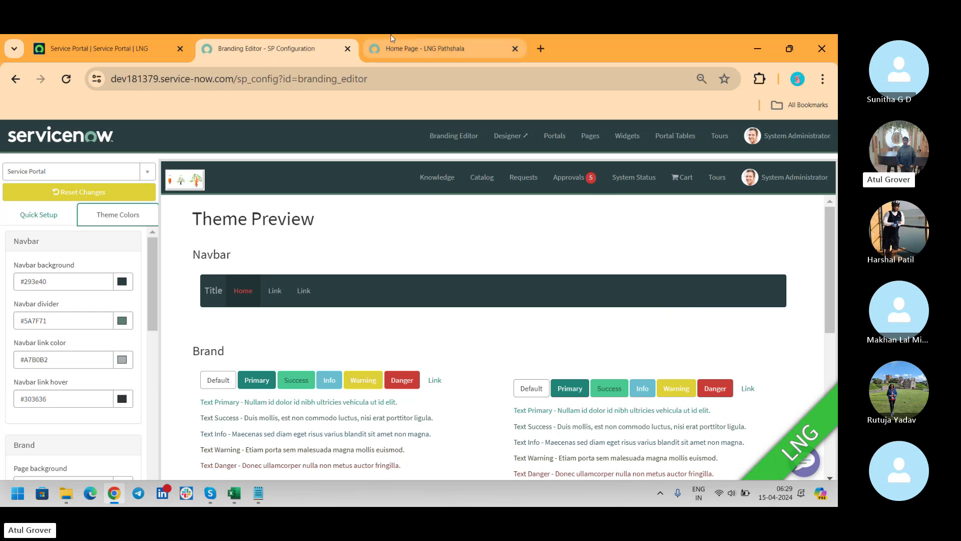
Step: Recheck the live home page, then review Quick Setup and Theme Colors (navbar #293e40, links #A7B0B2)
click(430, 54)
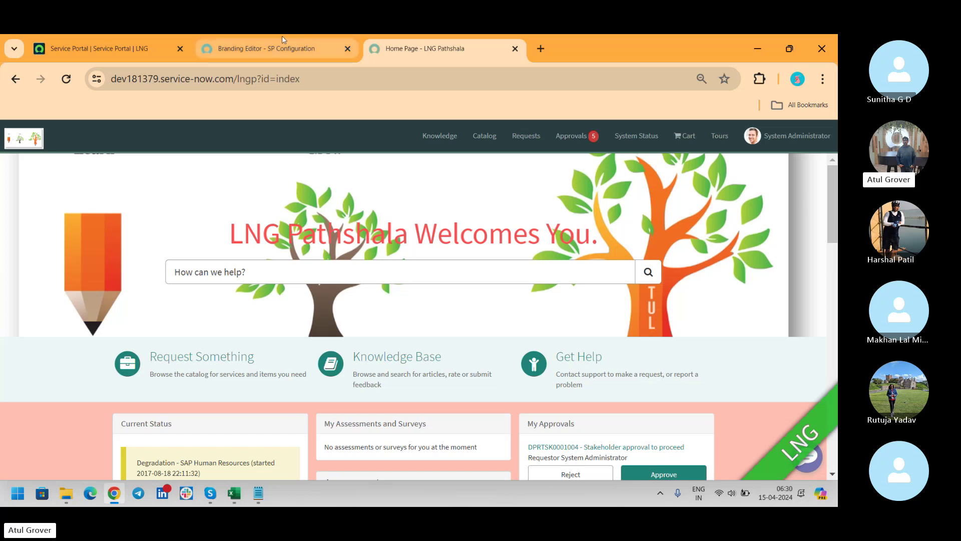
click(280, 49)
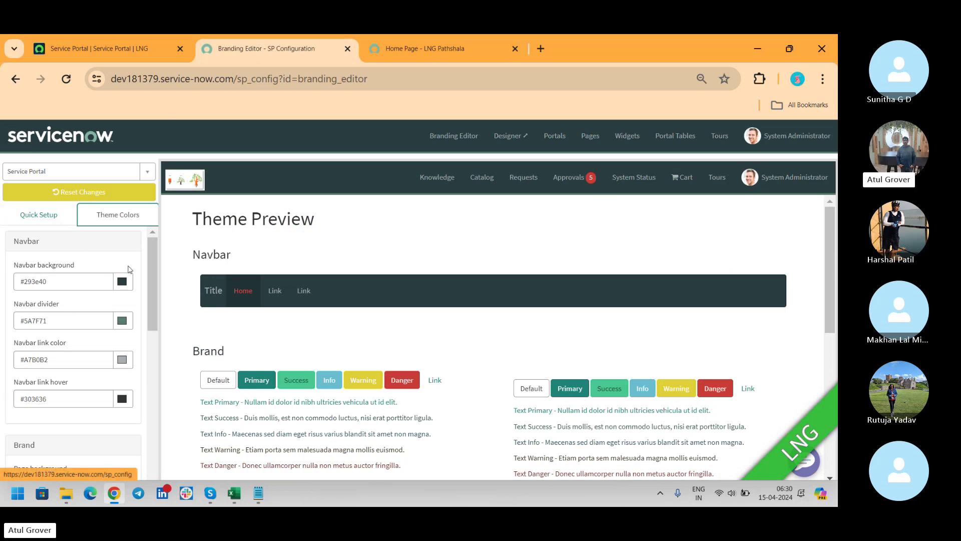
click(50, 214)
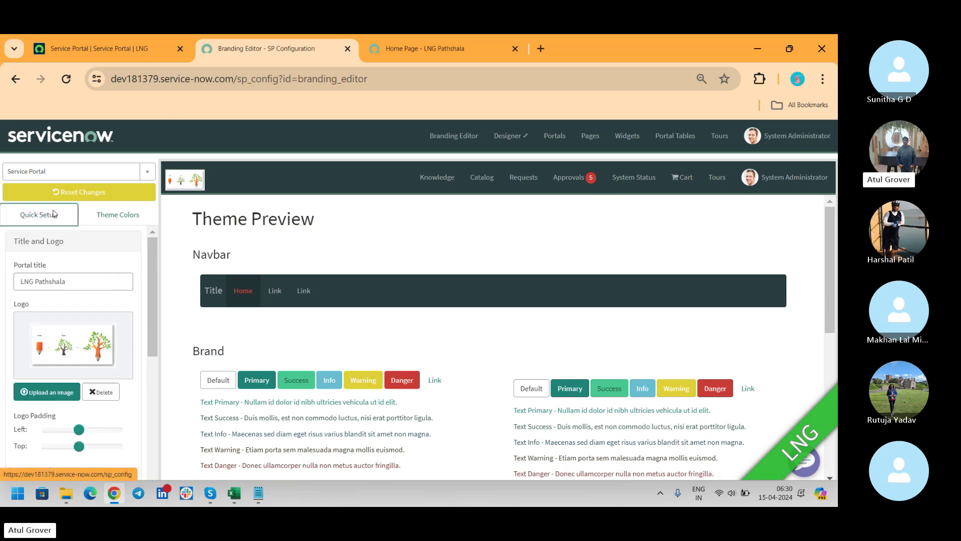
drag(155, 265, 152, 299)
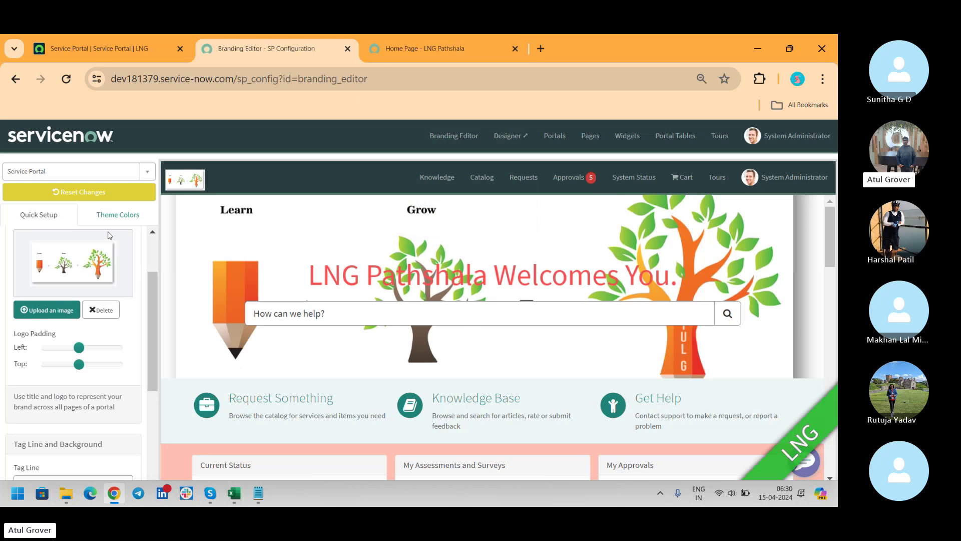
click(110, 216)
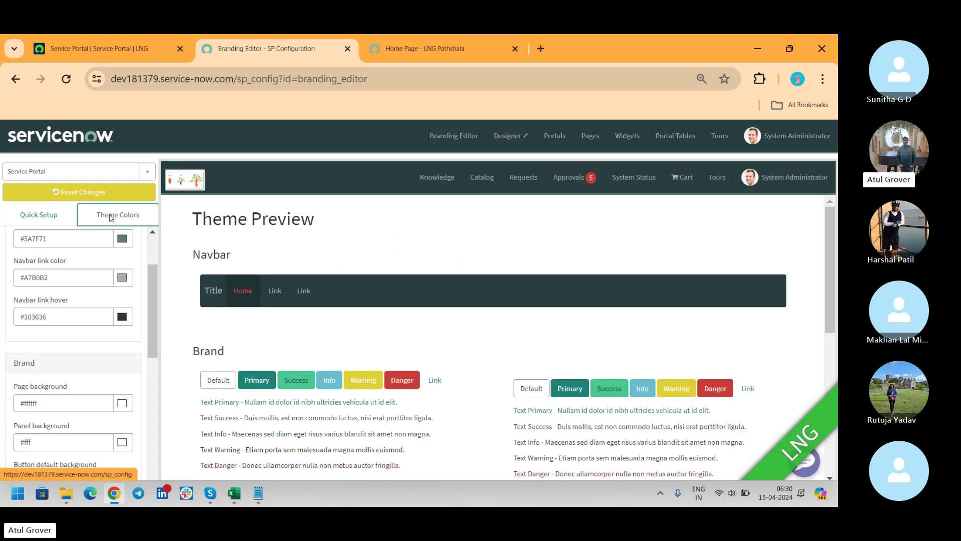
drag(152, 287, 148, 251)
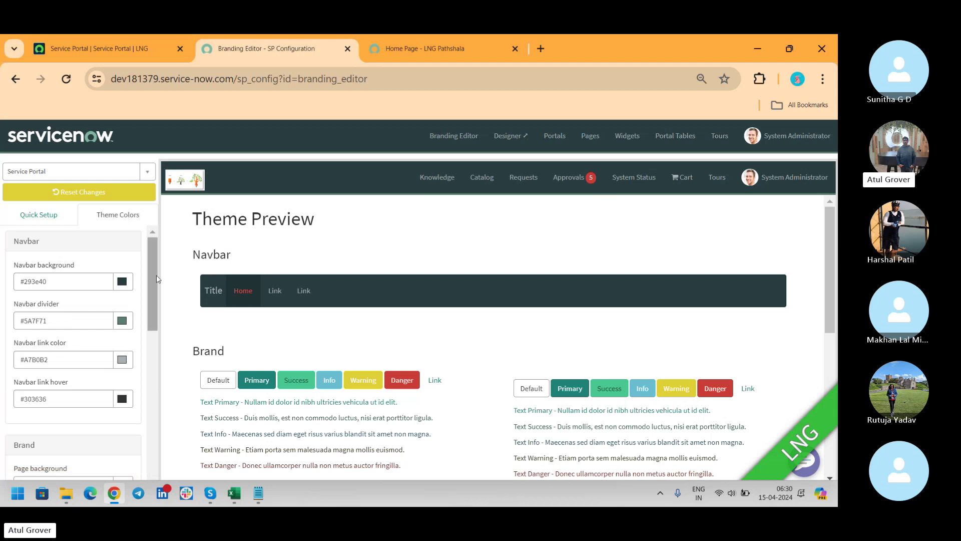
Step: Set the portal's Navbar background colour to peach (#ffe0b2) in Theme Colors
click(123, 281)
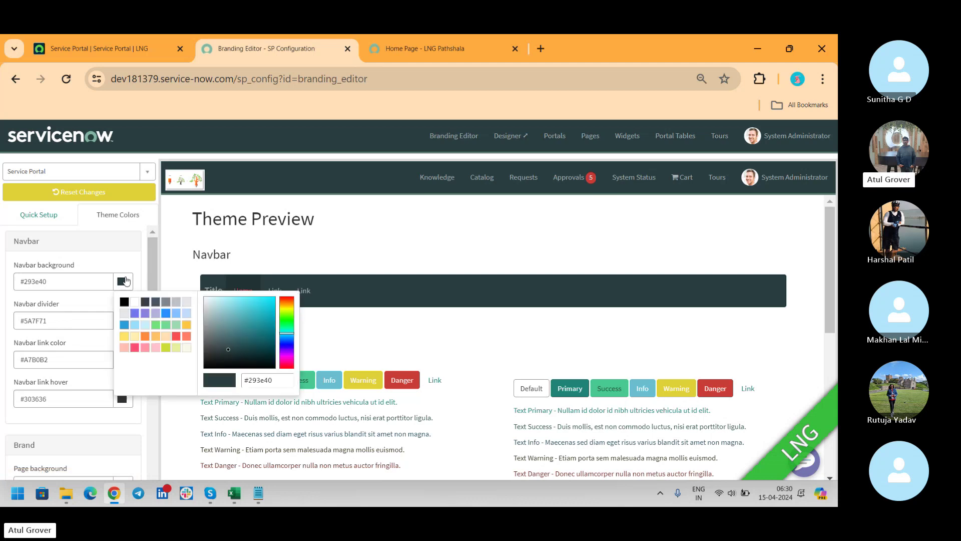
click(167, 337)
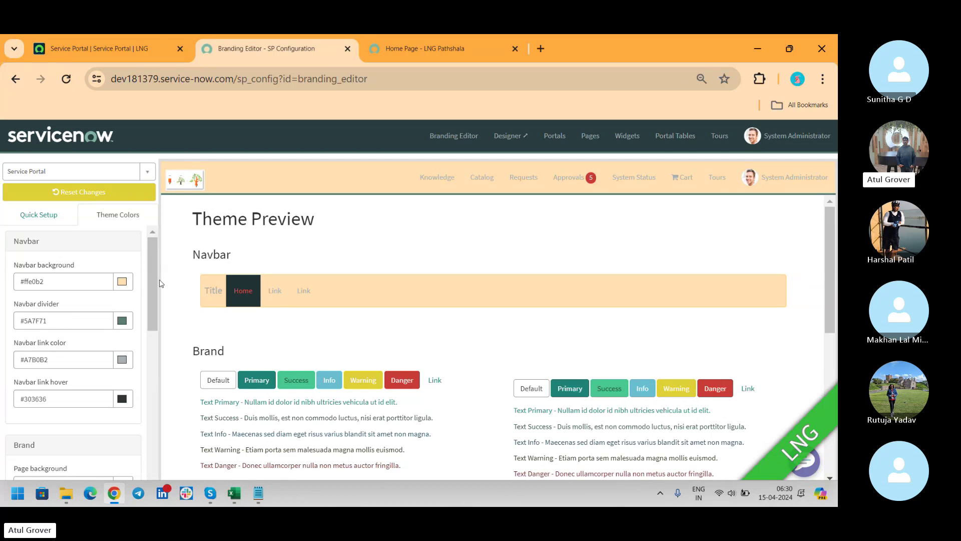
scroll(155, 282, down, 1)
Step: Scroll through the theme colour fields, then bring the Skype call window to the front
drag(155, 281, 148, 382)
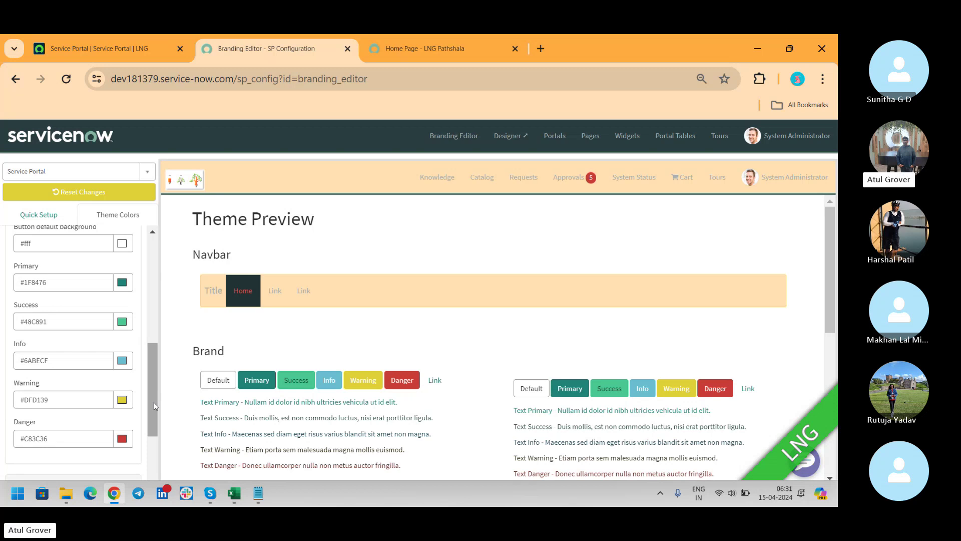
drag(154, 401, 139, 238)
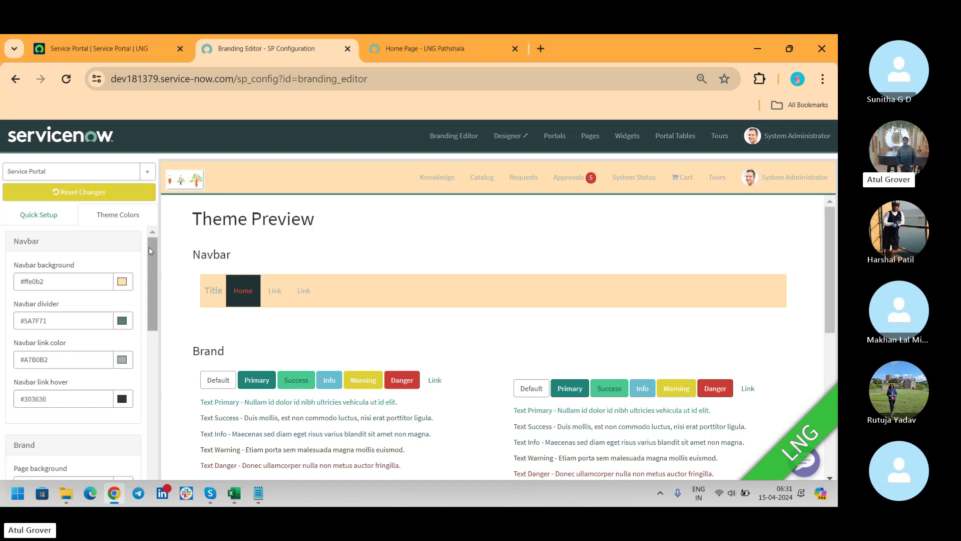
drag(150, 255, 155, 314)
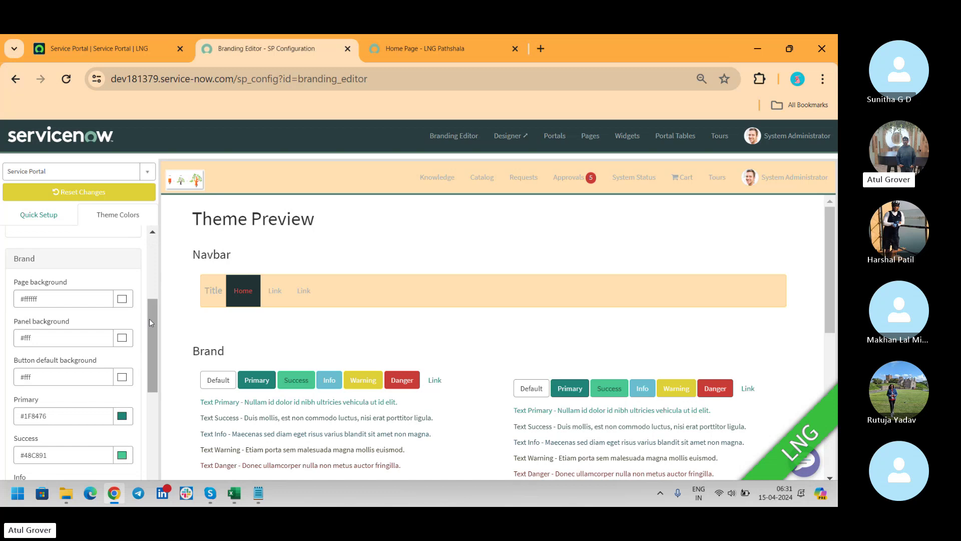
drag(151, 320, 145, 450)
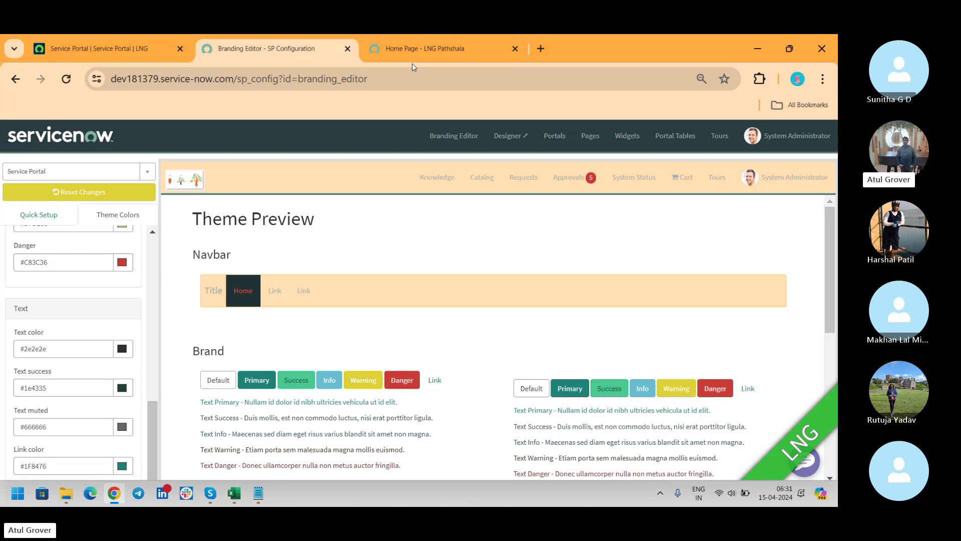
key(alt+Tab)
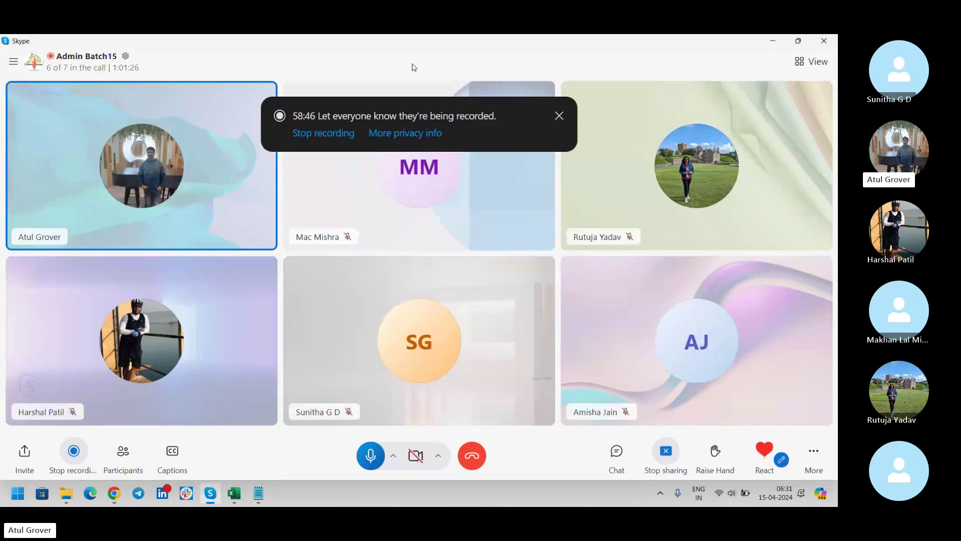